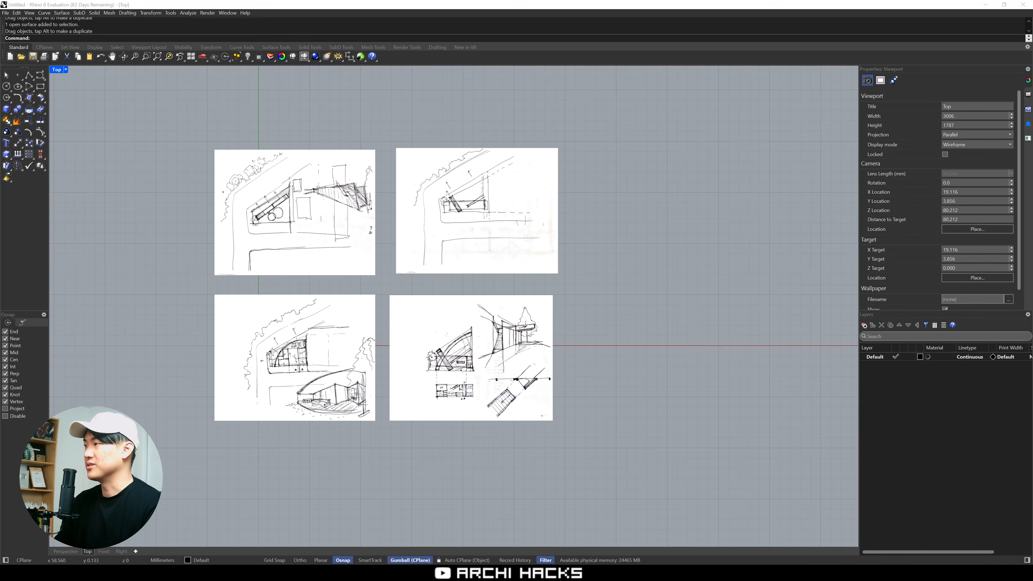
Switch to the browser and capture the Google Maps satellite view of the E 25th Ave site as a screenshot
key("alt+Tab")
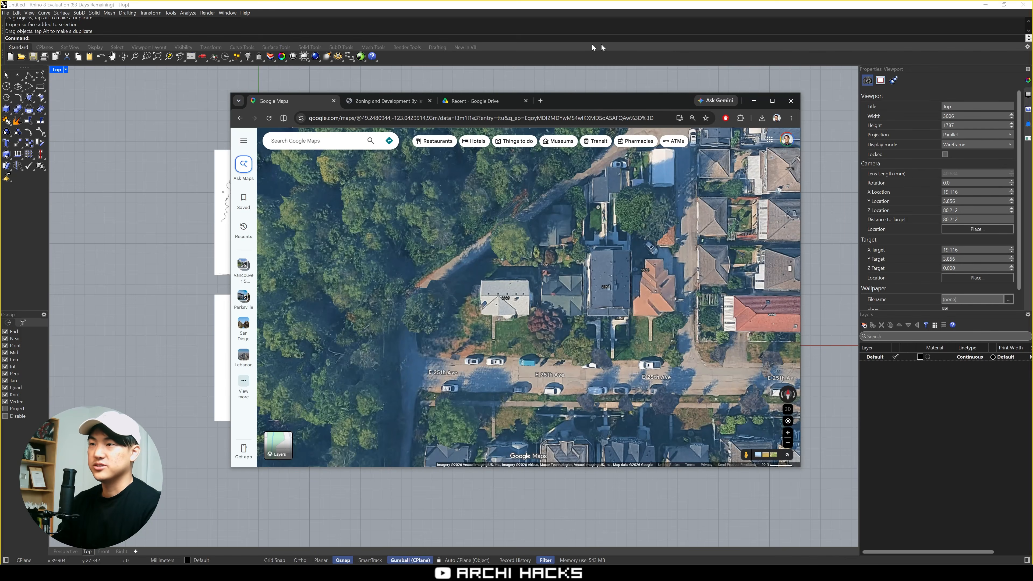
key("super+shift+s")
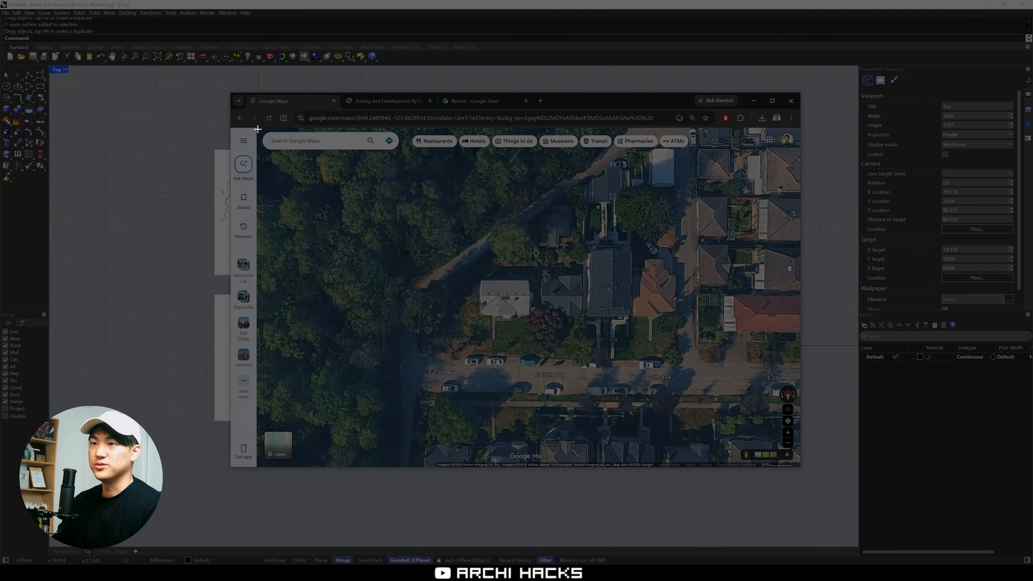
left_click_drag(258, 129, 800, 469)
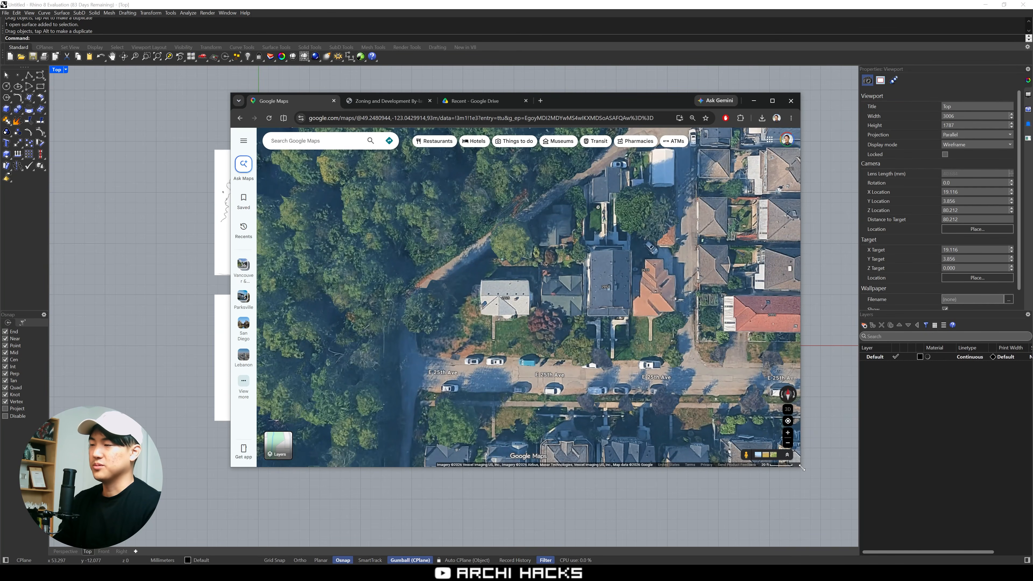
Switch back to Rhino and paste the captured map as a picture to the right of the four sketches
left_click(828, 463)
key("ctrl+v")
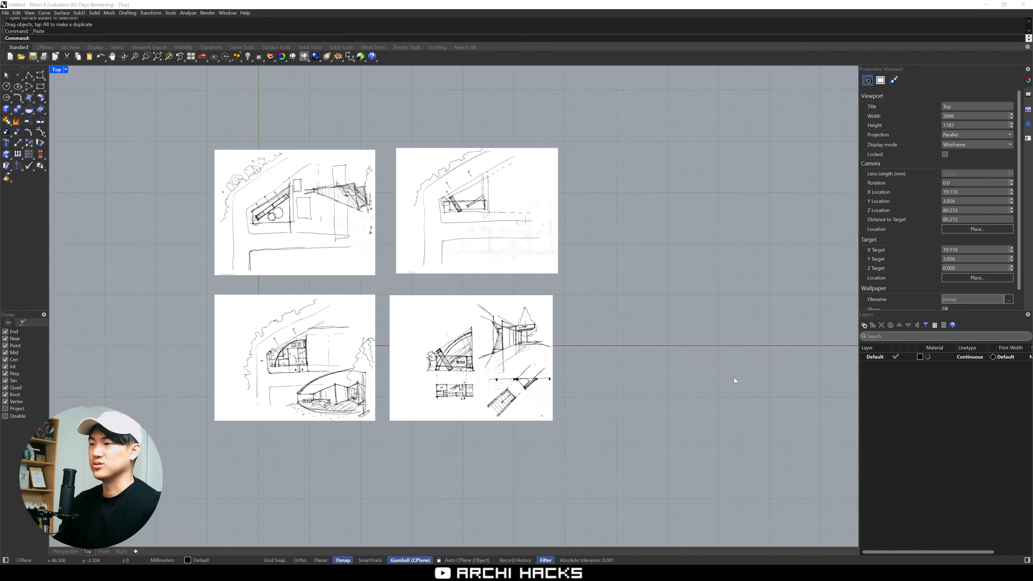
left_click(619, 265)
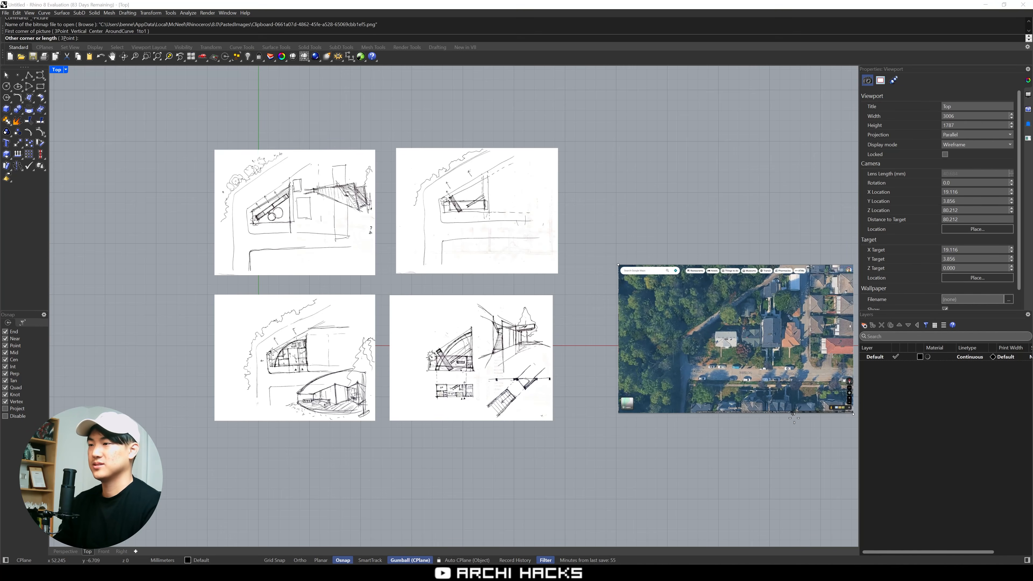
left_click(850, 433)
Scale the map picture in 2D, using the ends of its 20 ft scale bar as reference and 20' as the real length
right_click_drag(726, 483, 425, 438)
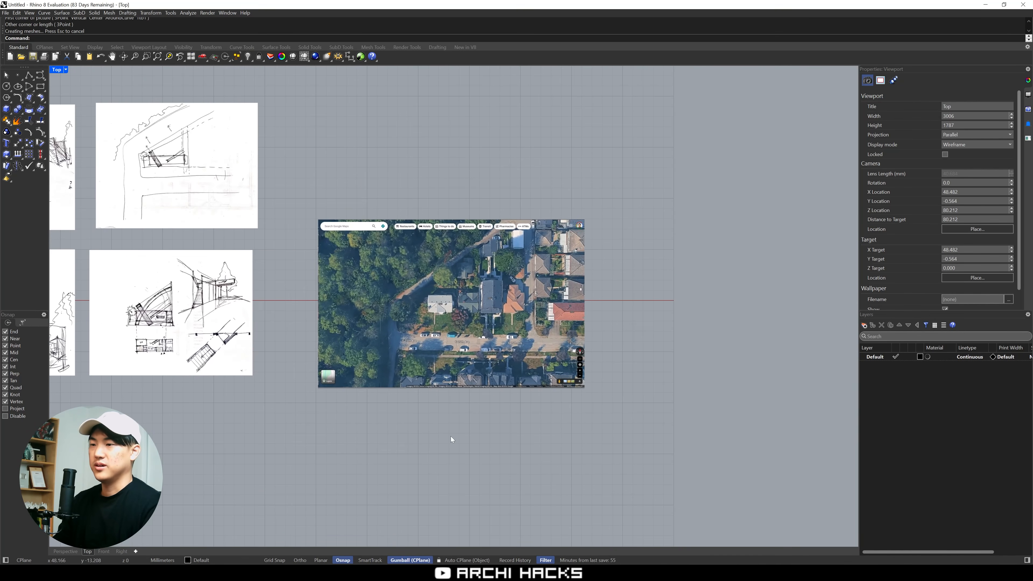
scroll(584, 392, "up", 10)
scroll(542, 375, "down", 3)
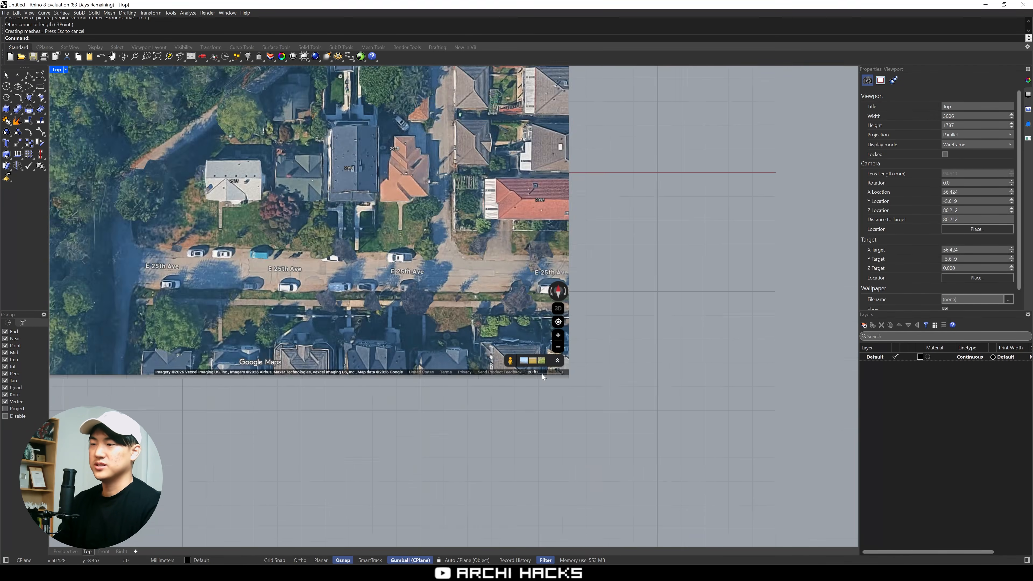
scroll(548, 367, "up", 6)
left_click(550, 374)
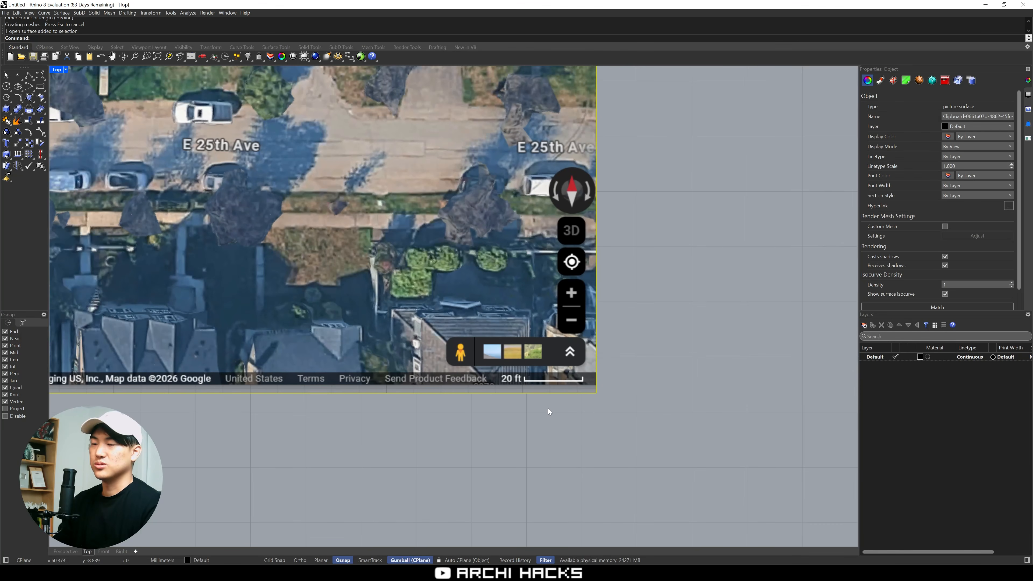
mouse_move(598, 414)
right_mouse_down()
mouse_move(545, 424)
mouse_move(602, 433)
right_mouse_up()
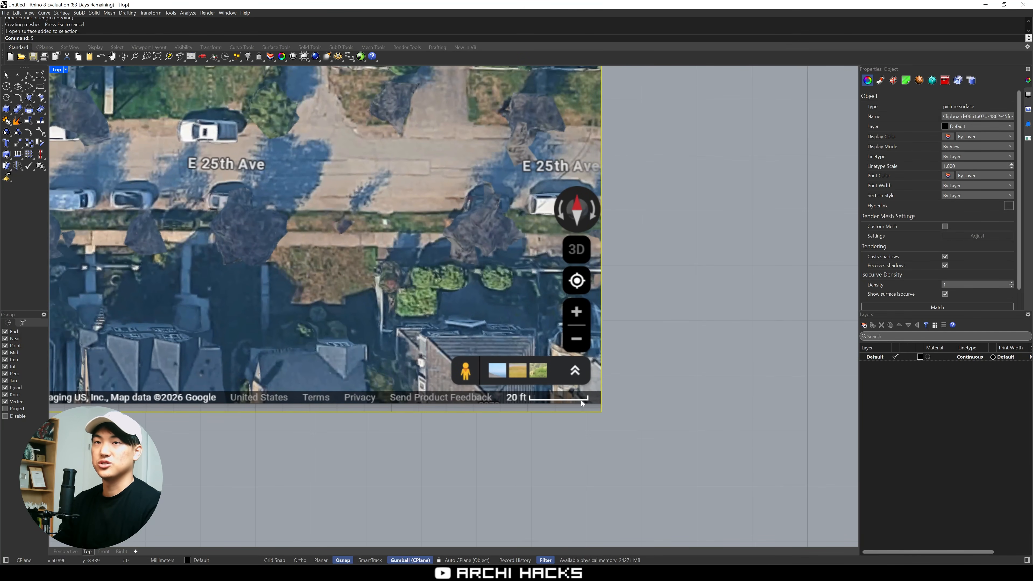
type("2")
key("Return")
scroll(527, 398, "up", 5)
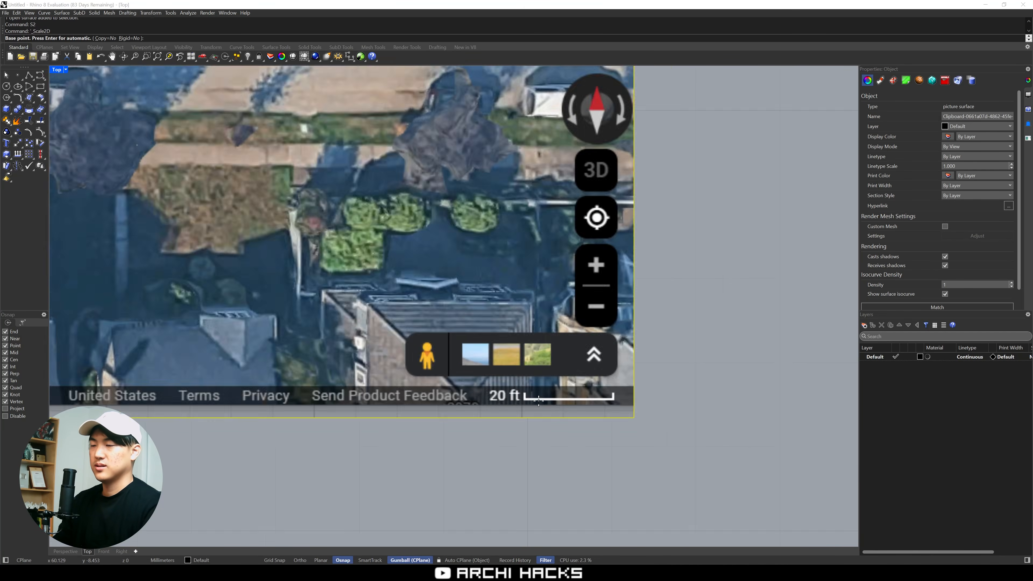
left_click(517, 399)
key("F8")
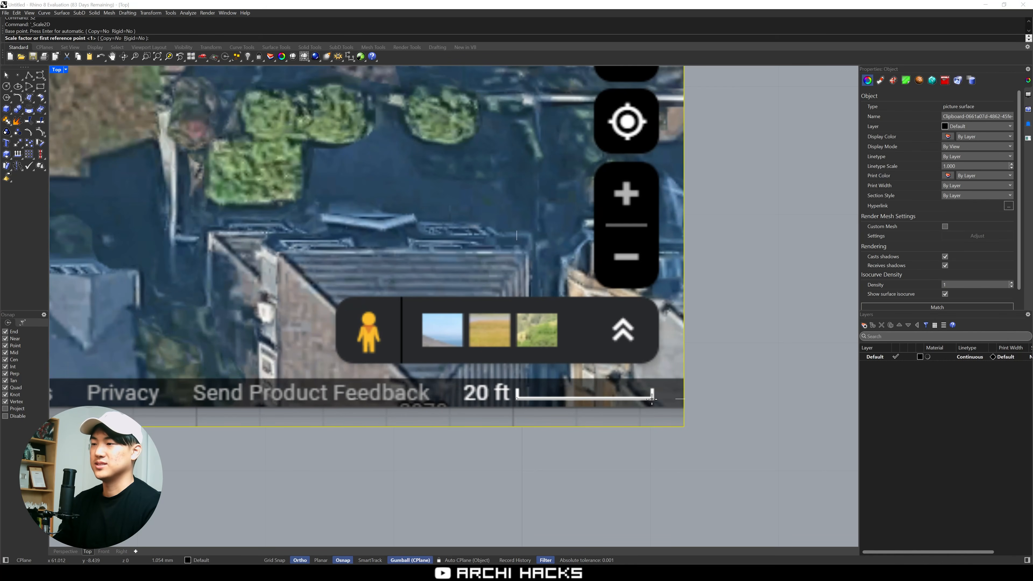
left_click(652, 399)
type("20'")
key("Return")
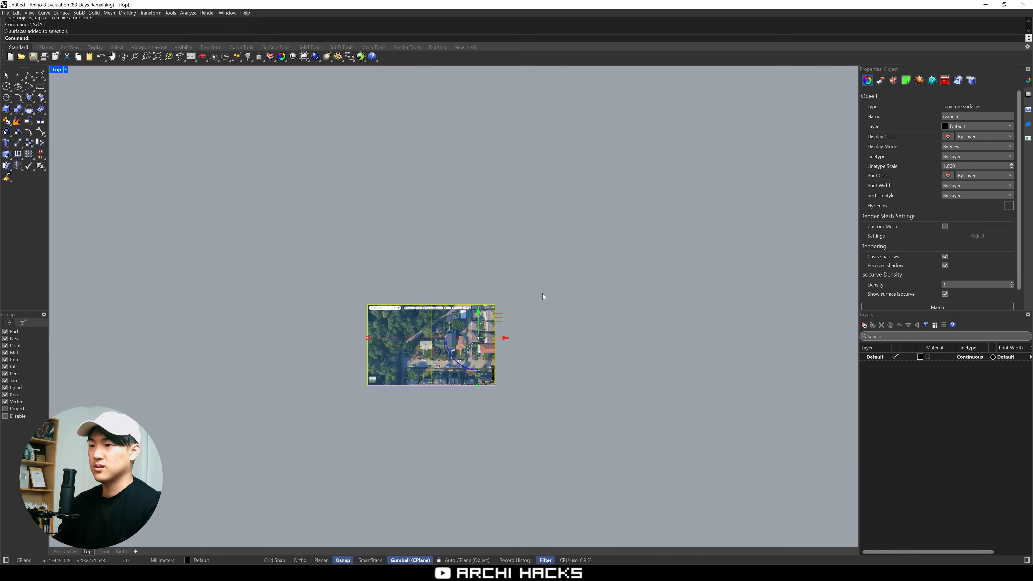
Select the four sketch pictures and scale them up together to roughly match the size of the map picture
scroll(643, 321, "down", 12)
left_click(640, 322)
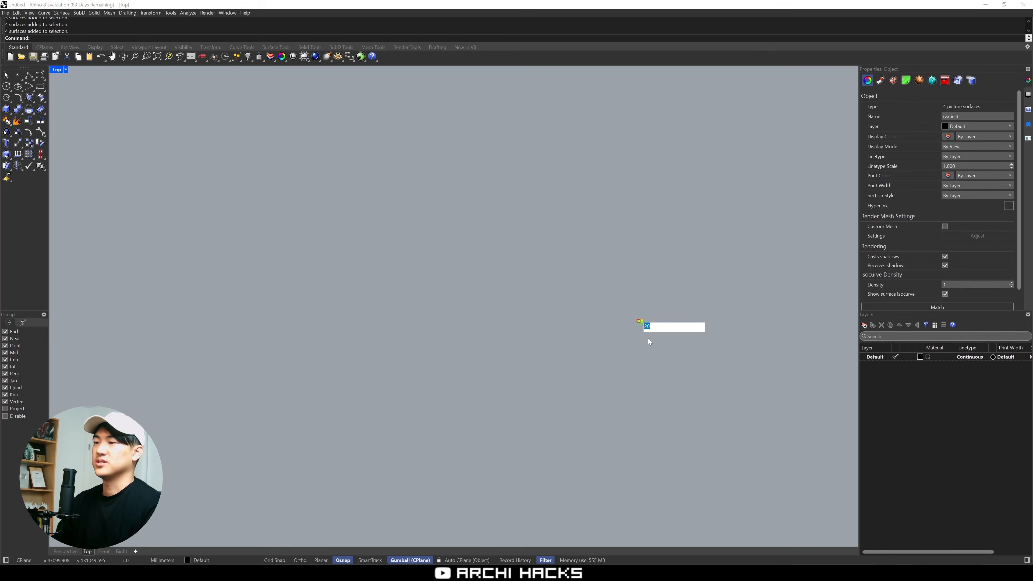
key("Escape")
scroll(646, 339, "up", 5)
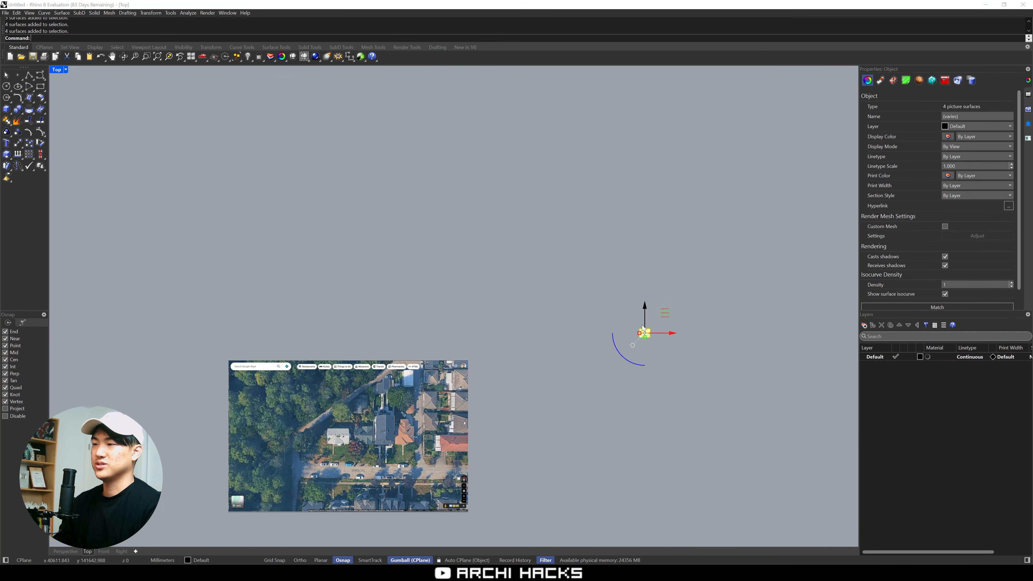
left_click_drag(645, 338, 665, 438, "shift")
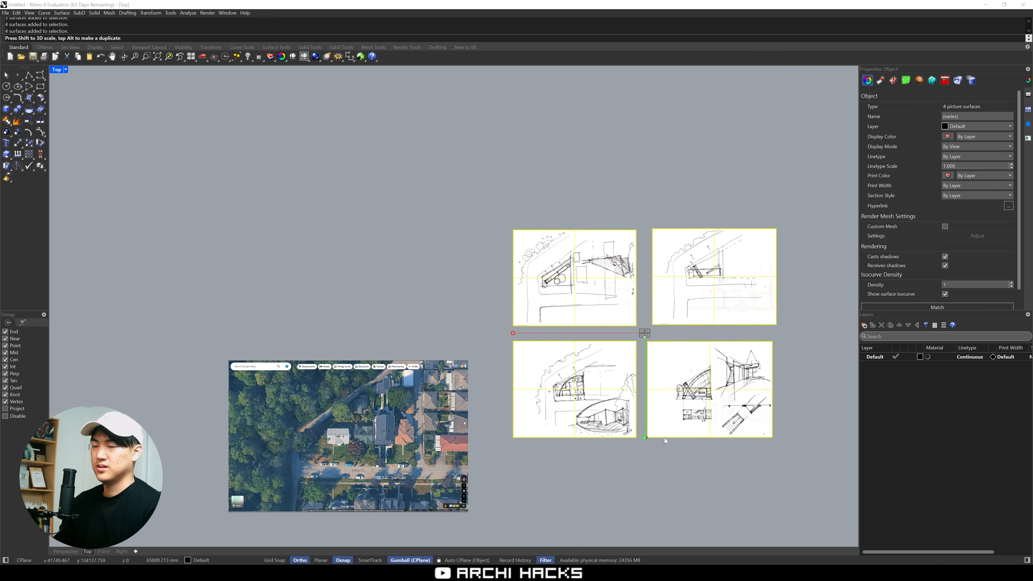
left_click(661, 478)
Lock the aerial map picture and create a new layer for the site linework
right_click_drag(593, 494, 659, 394)
scroll(396, 341, "up", 4)
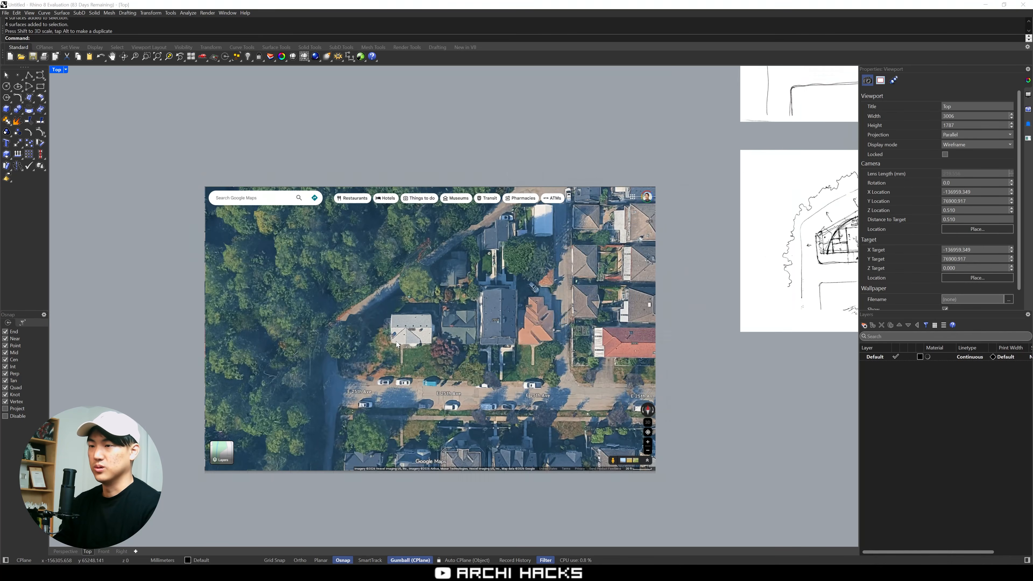
right_click_drag(449, 344, 490, 336)
scroll(489, 336, "up", 2)
scroll(489, 344, "down", 2)
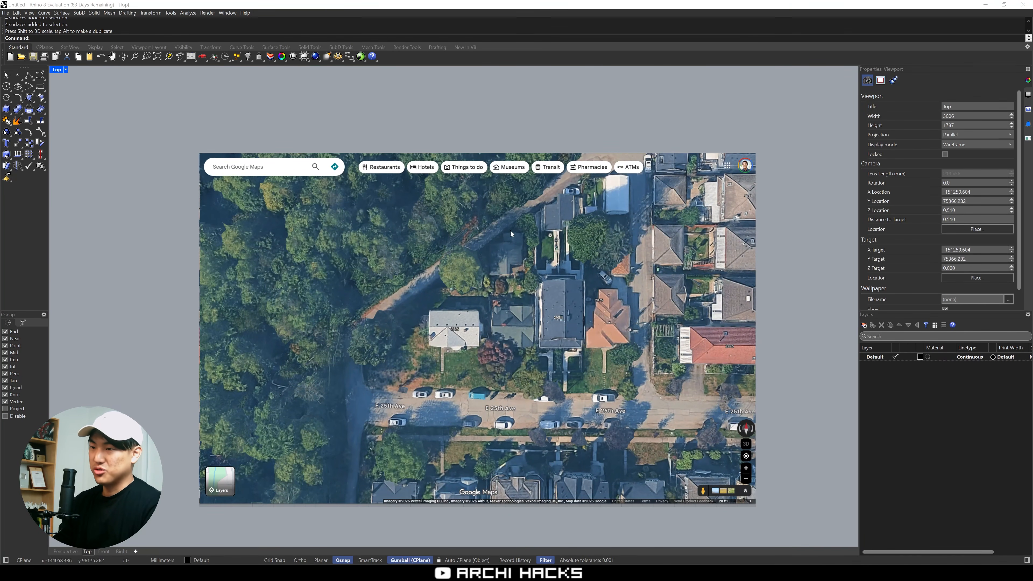
scroll(513, 341, "up", 3)
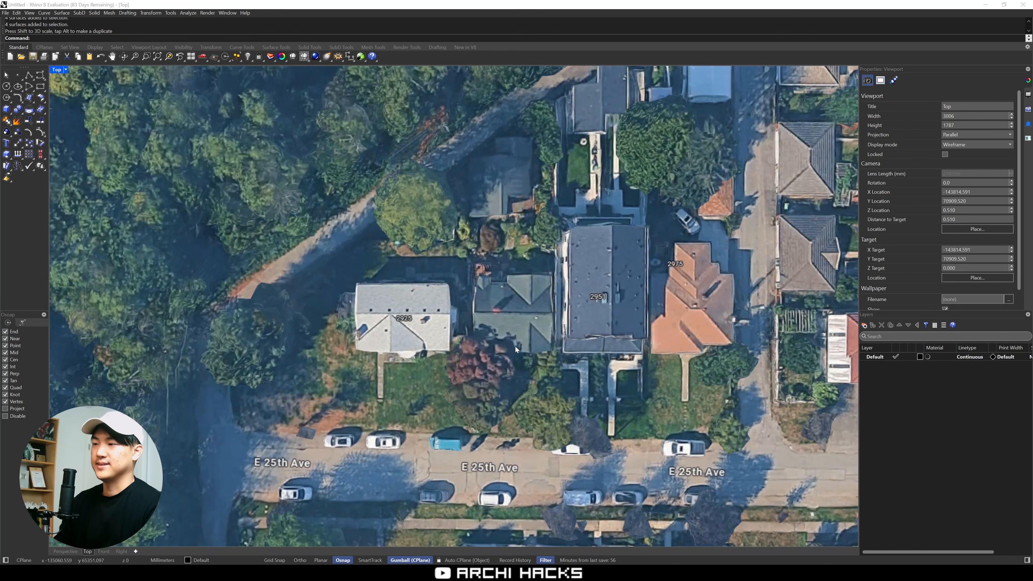
right_click_drag(515, 347, 589, 320)
left_click(590, 321)
type("LO")
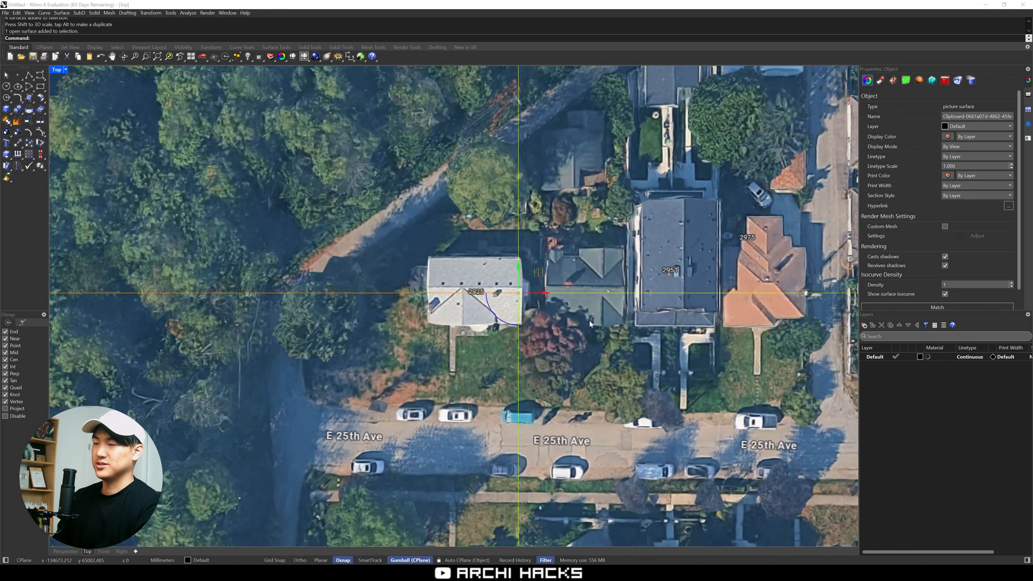
key("Return")
left_click(864, 325)
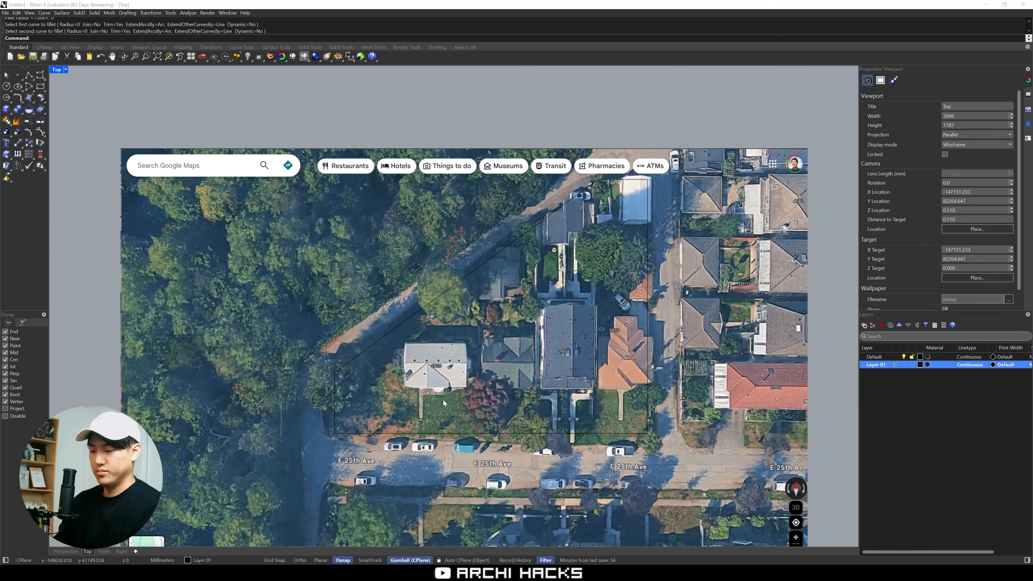
Copy the small circle near the lot's western corner in place and enlarge one of the two circles
key("F2")
key("Escape")
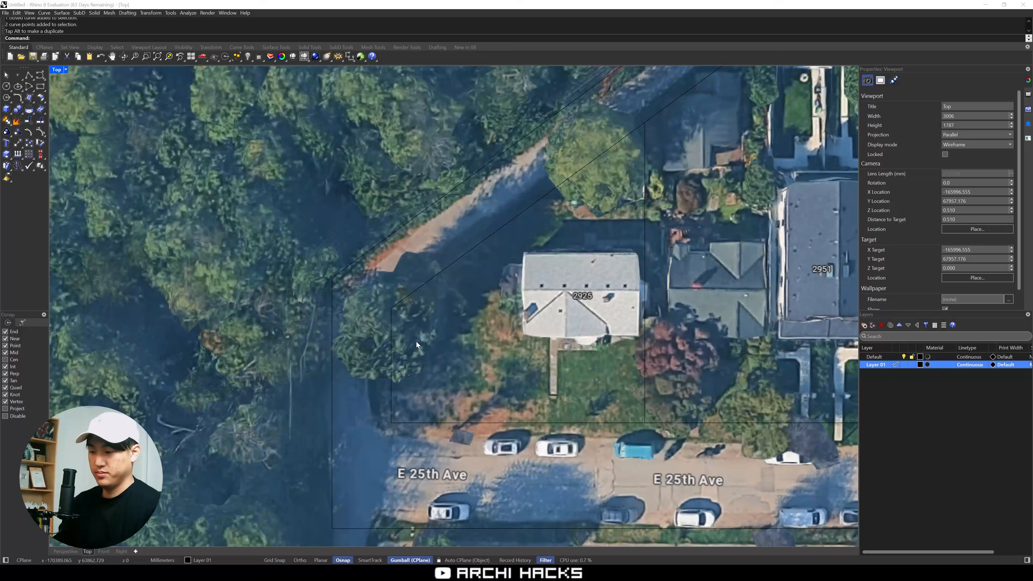
key("ctrl+c")
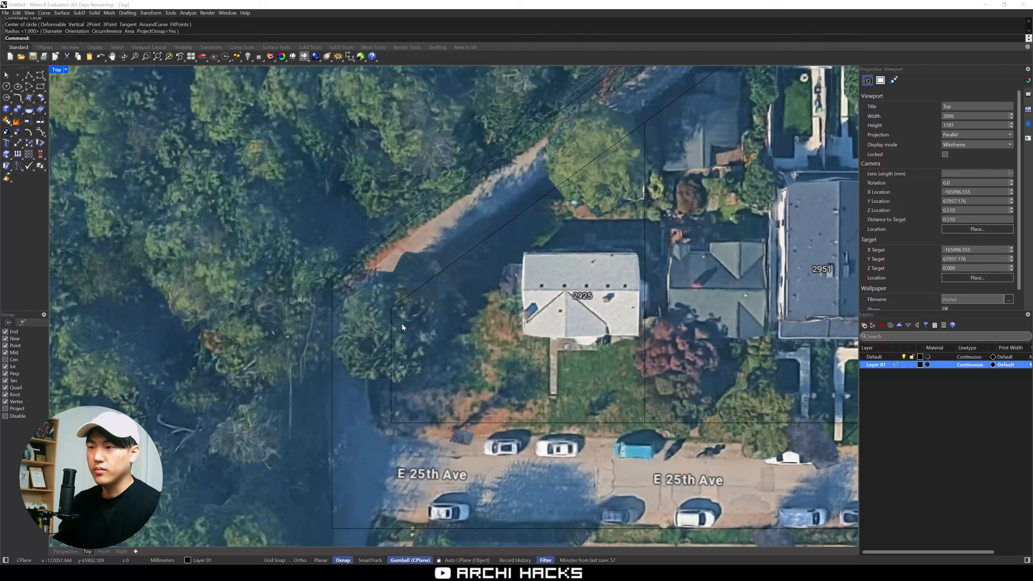
key("ctrl+v")
scroll(398, 352, "down", 4)
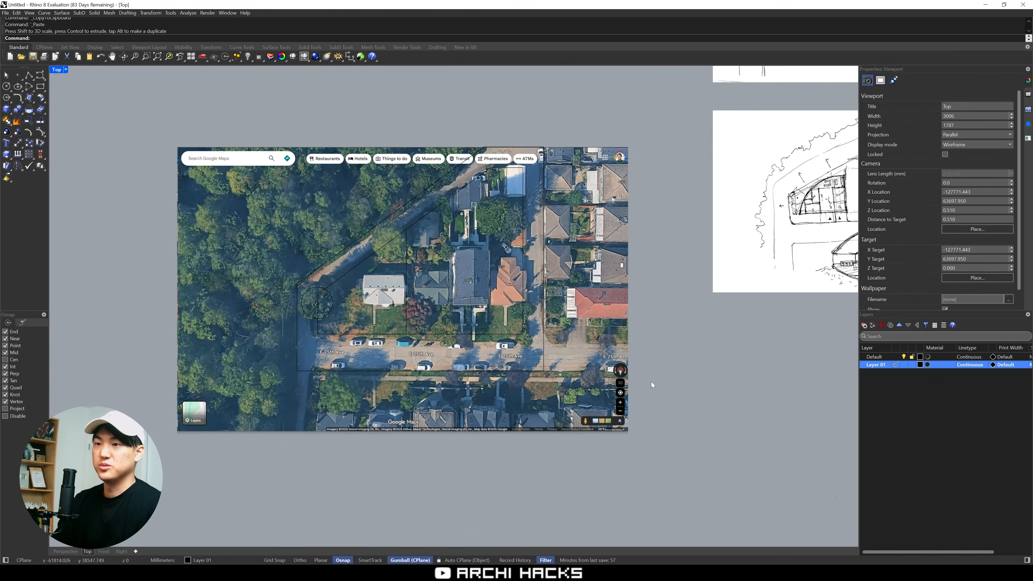
Unlock the aerial map picture and set its material's object transparency to 90%
type("UNlock")
key("Return")
left_click(881, 82)
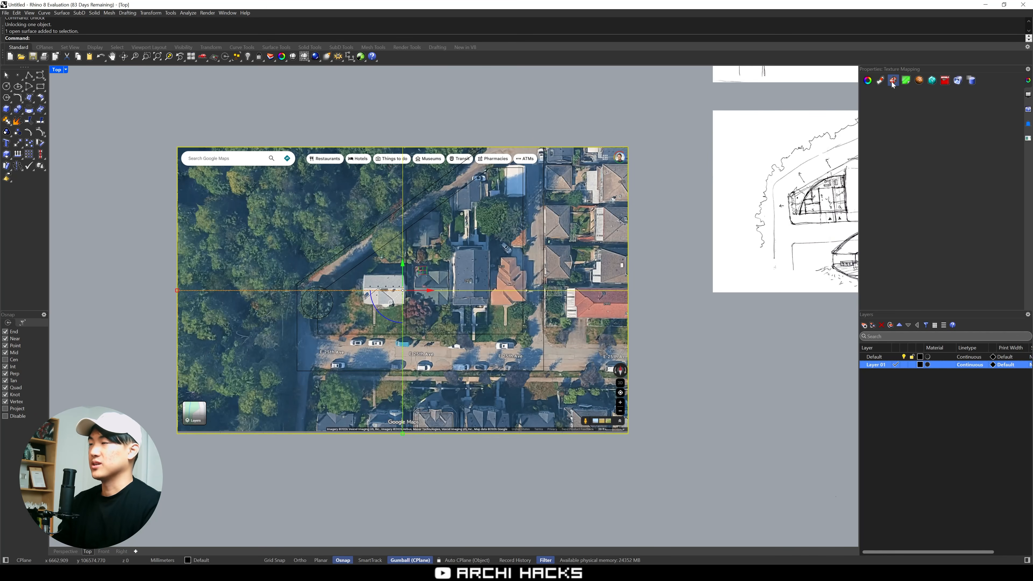
left_click(893, 81)
left_click(881, 81)
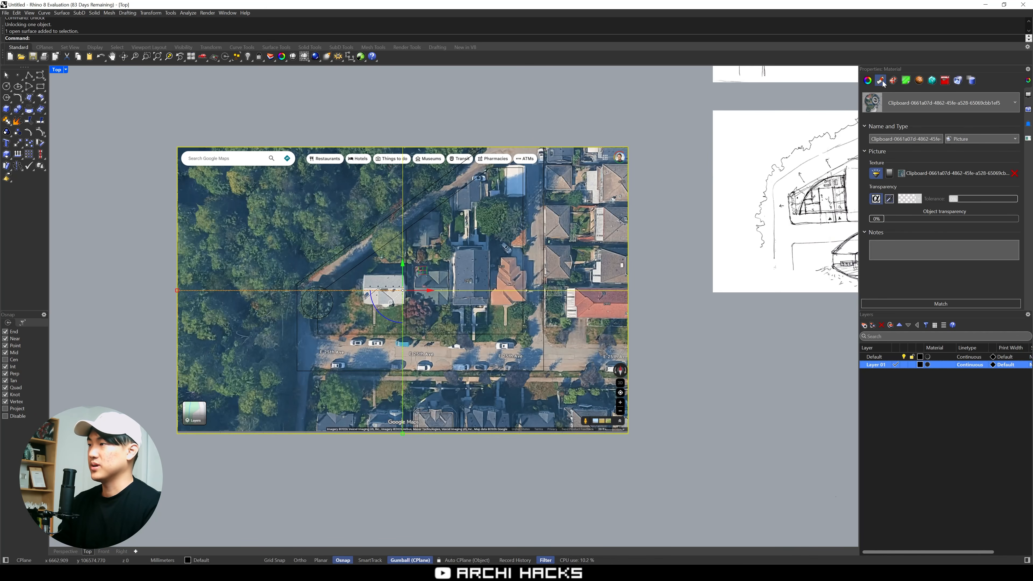
left_click_drag(889, 220, 998, 223)
left_click(701, 375)
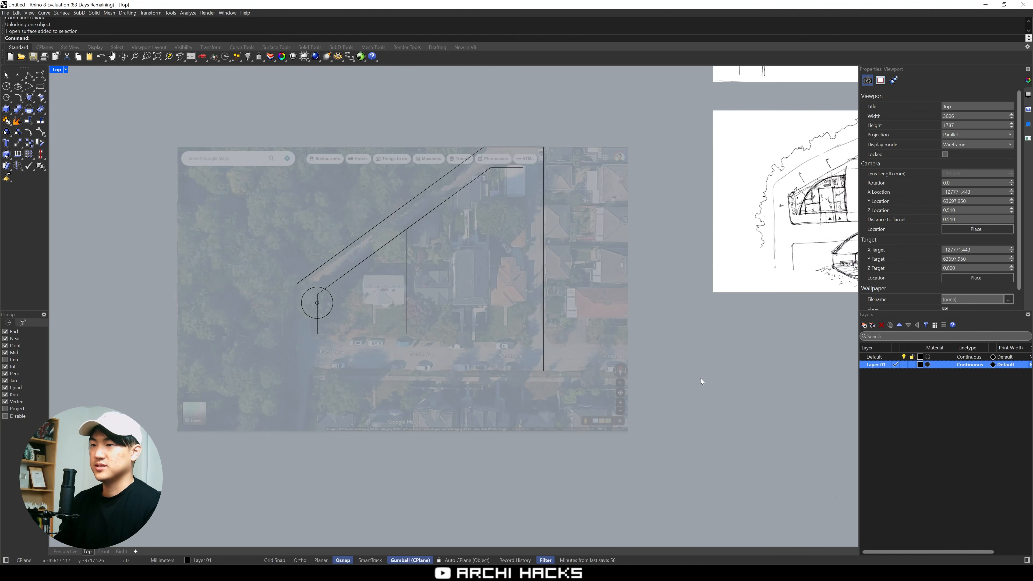
Create a new layer and name it Reference
left_click(865, 324)
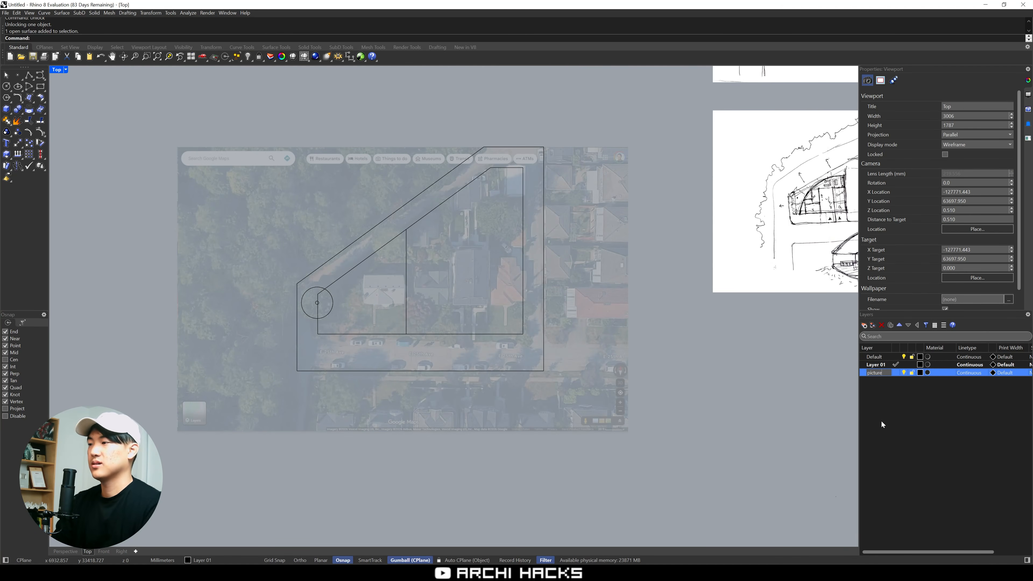
key("BackSpace")
type("Reference")
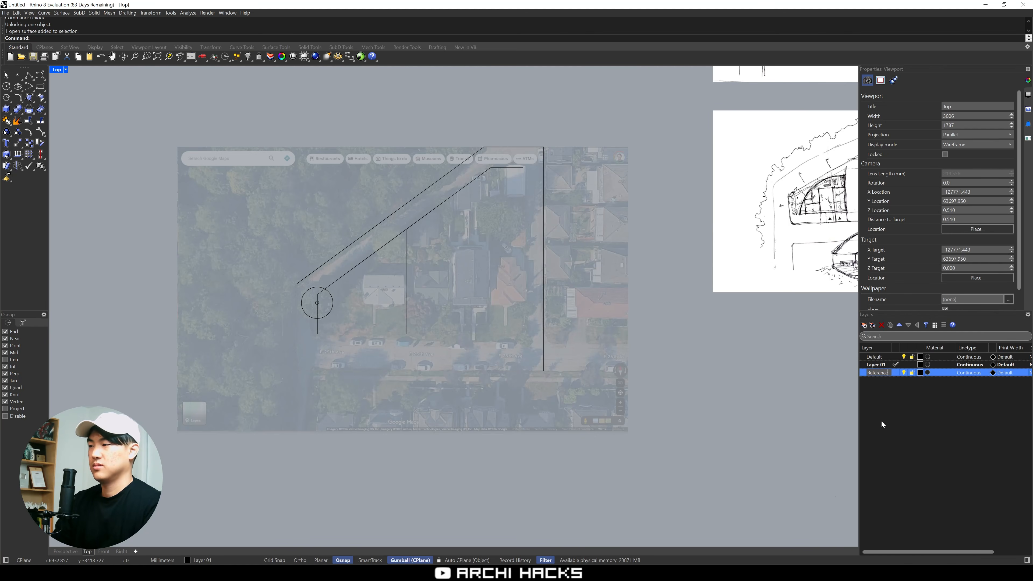
key("Return")
Move the aerial map picture to the Reference layer and lock that layer
left_click(558, 370)
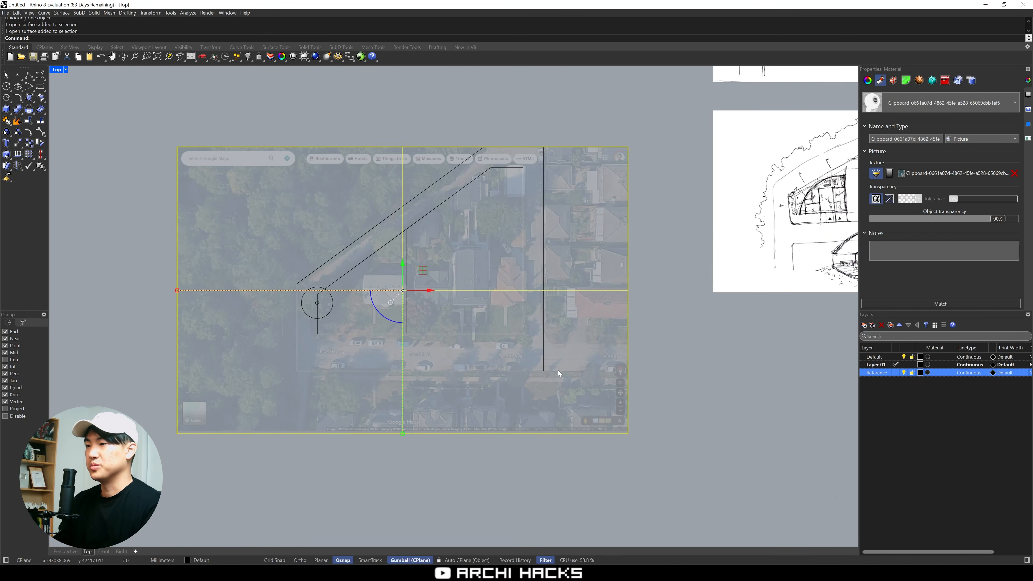
right_click(889, 373)
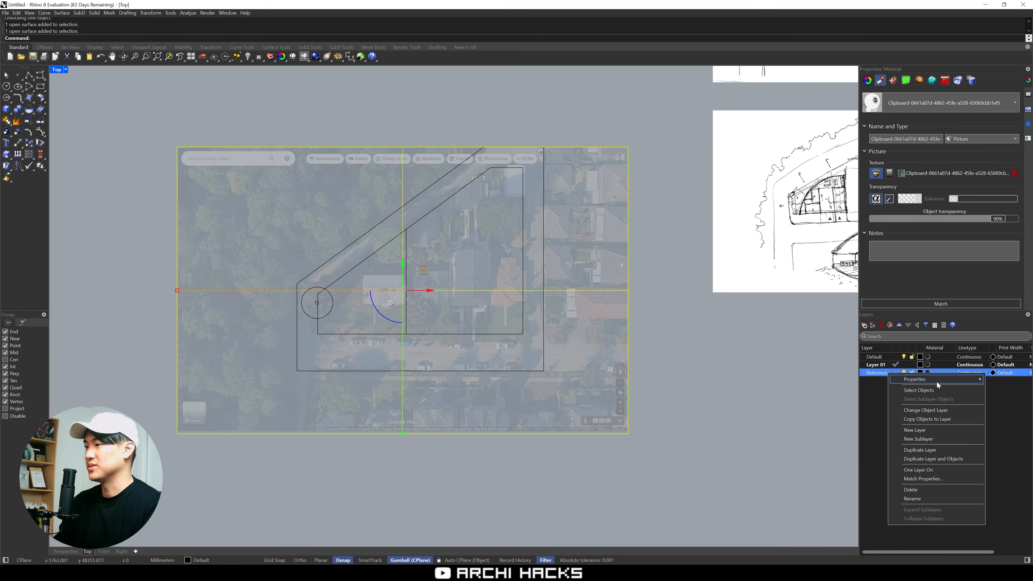
left_click(954, 410)
left_click(913, 373)
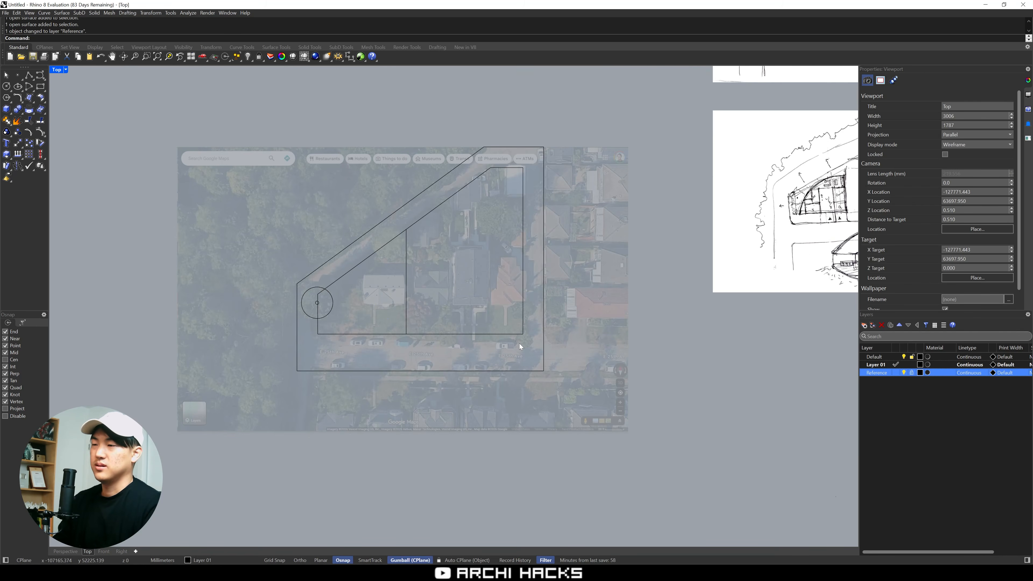
Examine the traced lot boundary, its outward offset and the circles at the western corner over the faded map
right_click_drag(530, 324, 632, 374)
scroll(482, 369, "up", 4)
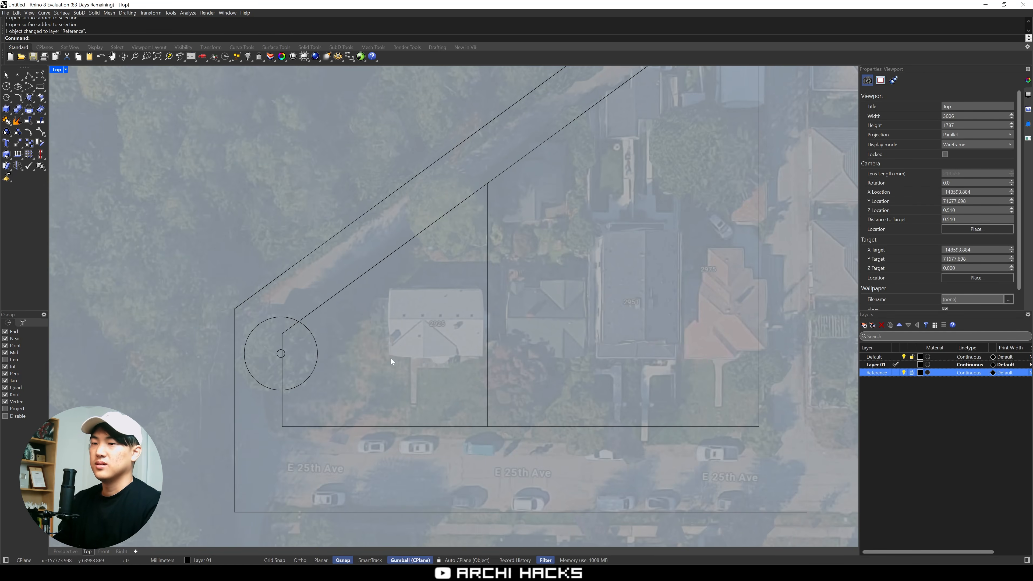
right_click_drag(342, 357, 382, 371)
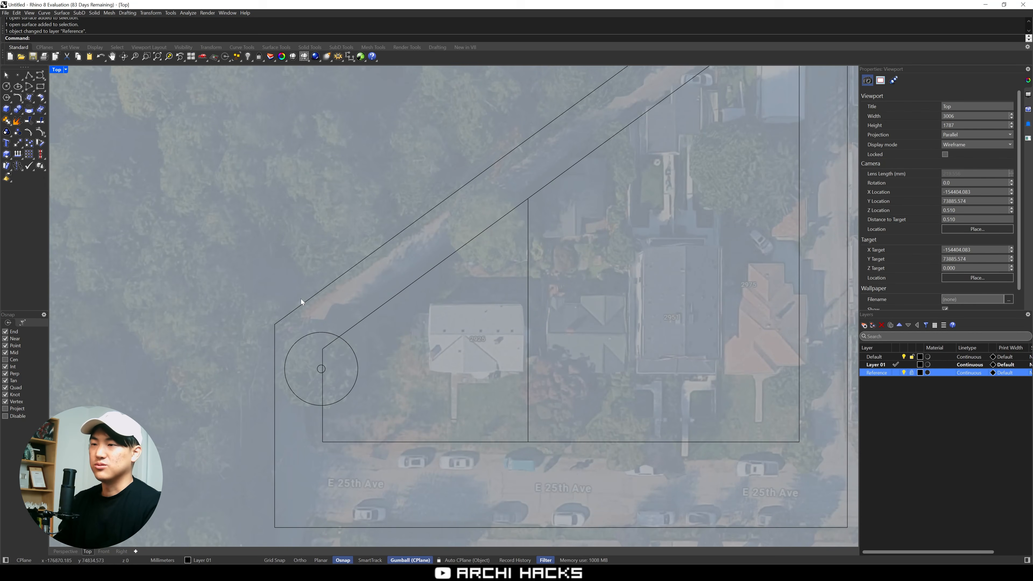
left_click(461, 246)
left_click(477, 293)
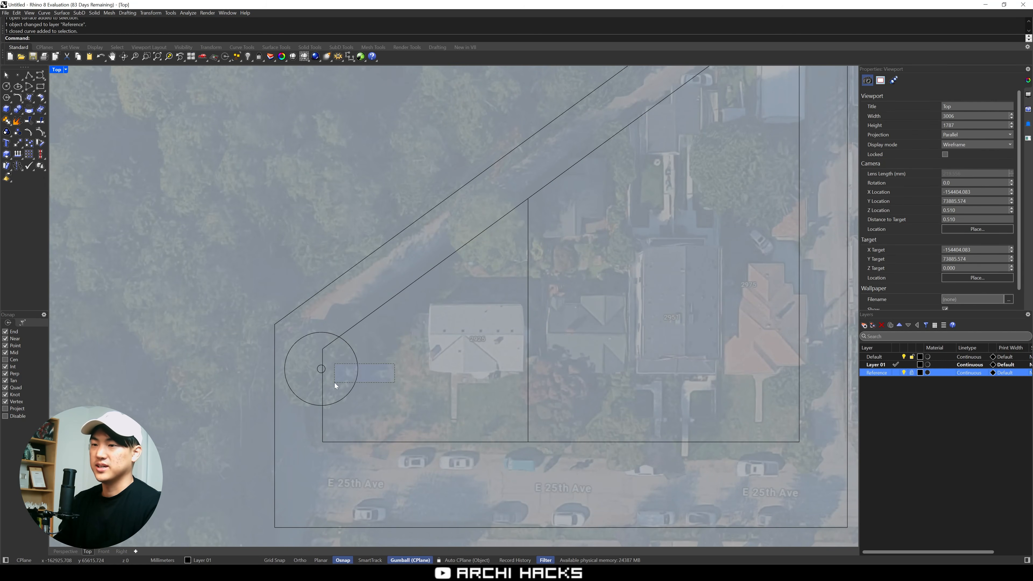
left_click_drag(335, 383, 332, 386)
left_click(283, 440)
left_click_drag(229, 432, 419, 314)
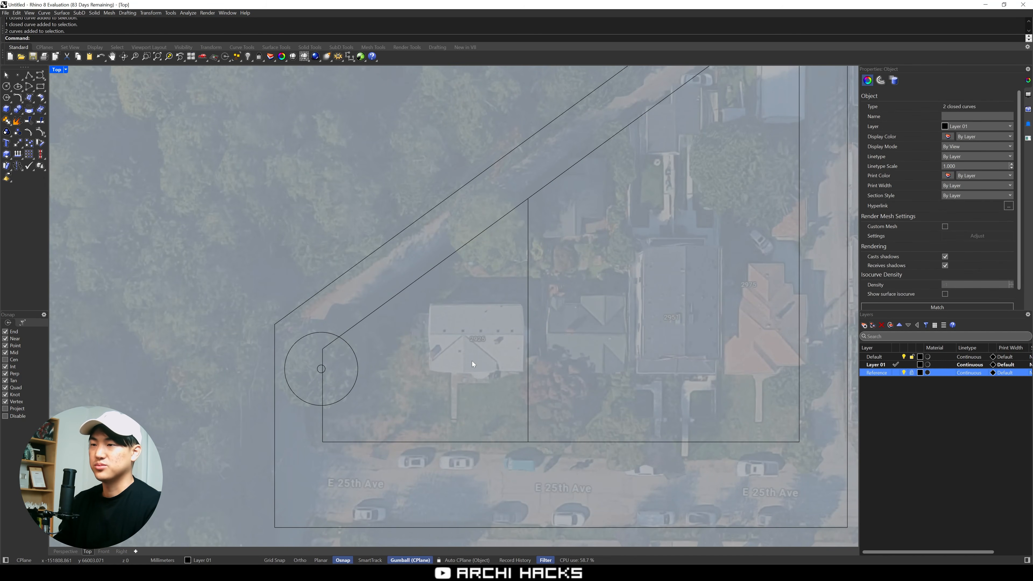
Copy the two concentric circles from the western corner onto the diagonal lot line, just west of the dividing line's northern end
left_click_drag(237, 308, 406, 420)
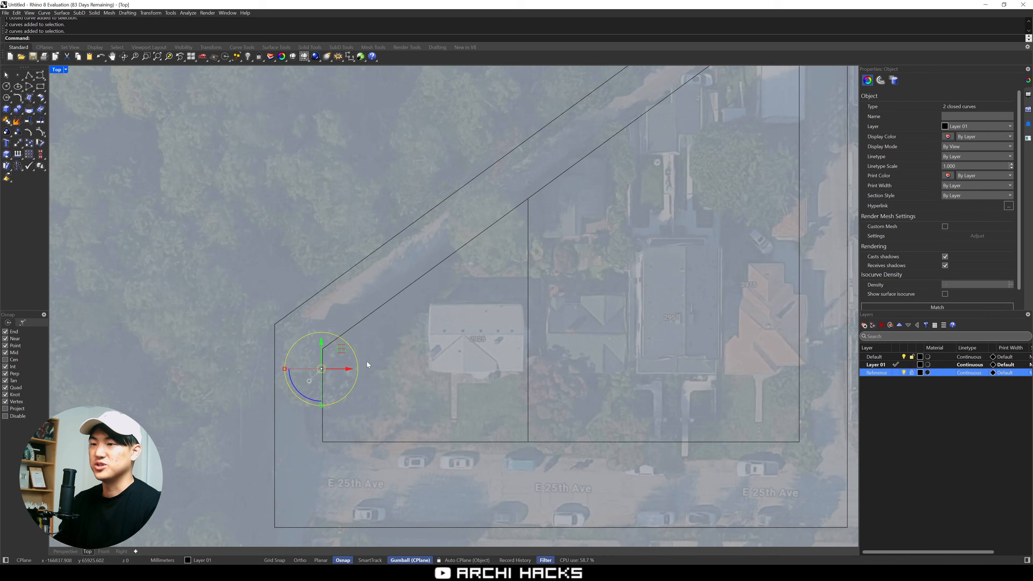
left_click_drag(322, 368, 489, 232)
key("alt")
left_click(485, 359)
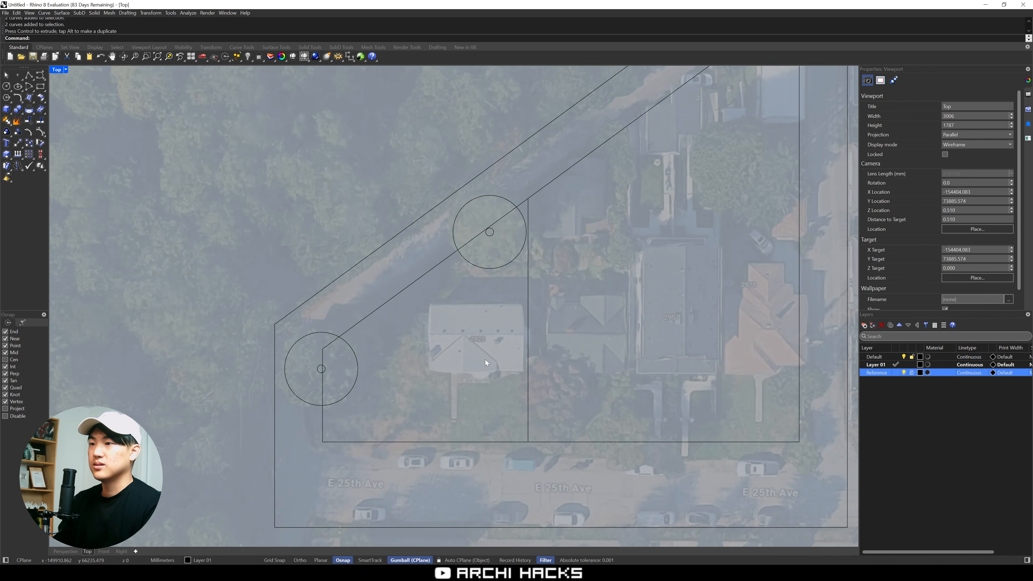
Copy the pair of concentric circles again to the area just east of the dividing line, near the southern lot edge
scroll(474, 363, "down", 2)
right_click_drag(472, 363, 491, 320)
left_click_drag(254, 243, 412, 363)
left_click_drag(395, 301, 586, 317)
key("alt")
left_click(635, 337)
Move the sketch picture Scan_20260607_165305(0).jpg from the sketch group onto the traced lot
scroll(635, 337, "down", 6)
right_click_drag(667, 321, 566, 333)
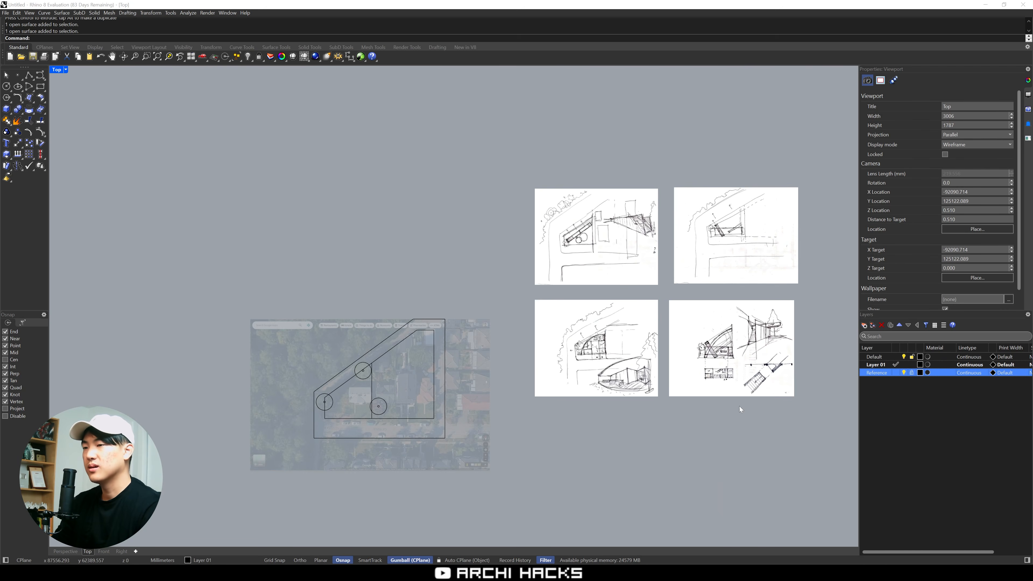
right_click_drag(740, 406, 756, 358)
left_click(769, 323)
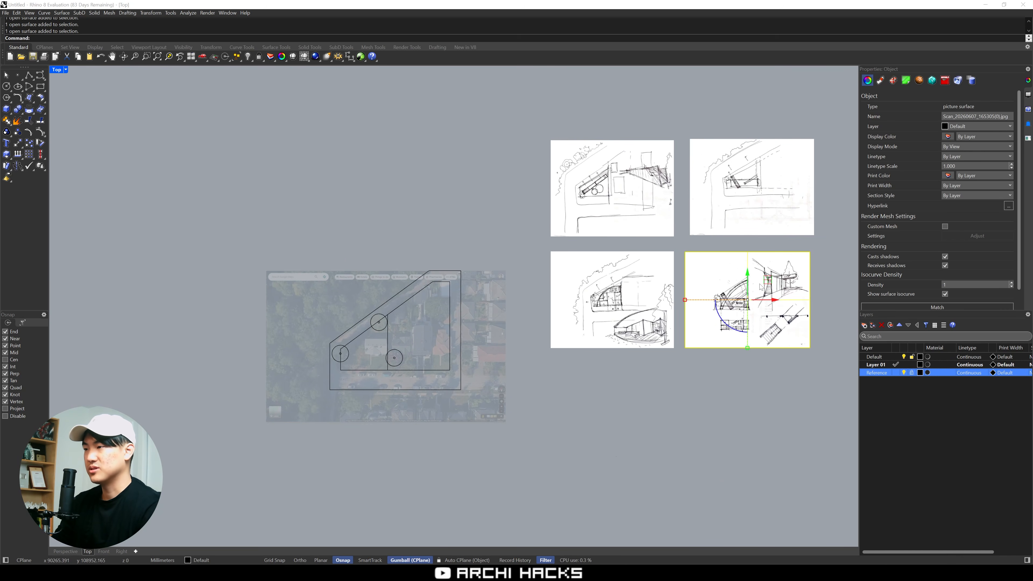
left_click_drag(771, 281, 398, 337)
scroll(379, 354, "up", 6)
type("S2")
key("Return")
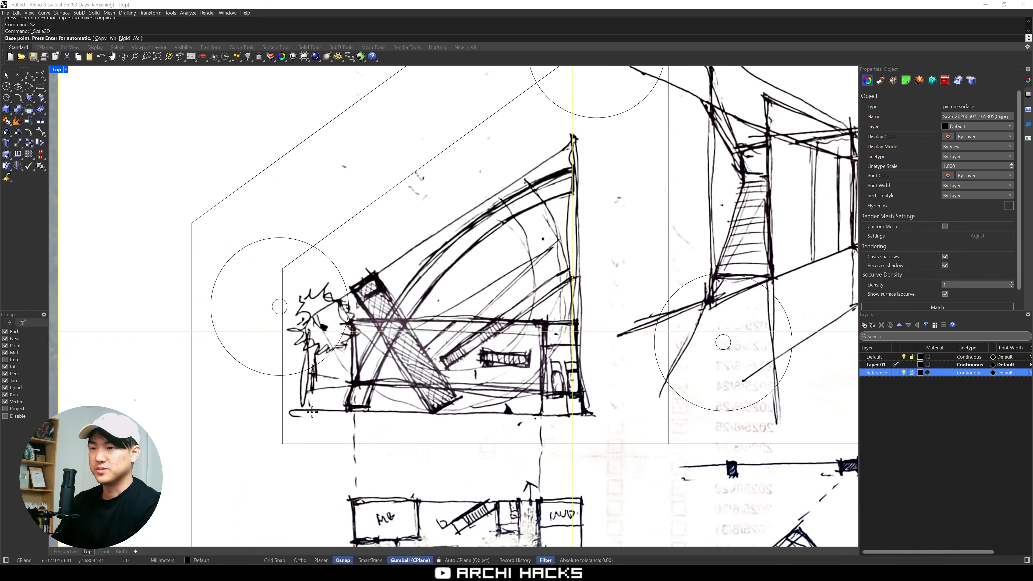
key("Escape")
Move the sketch picture so the western end of its ground line sits on the lot's south-west corner
type("M")
key("Return")
left_click(302, 411)
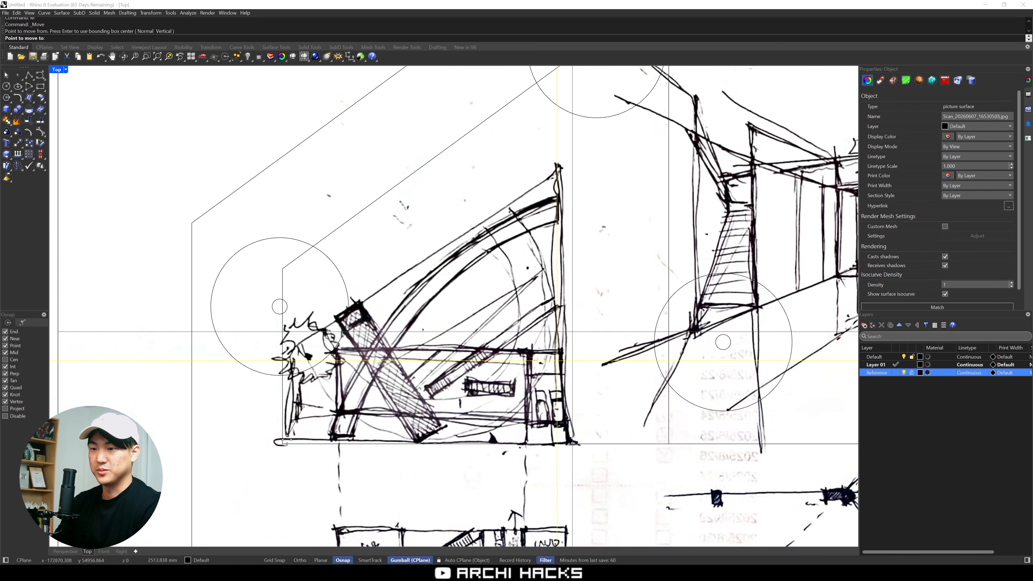
left_click(283, 445)
Scale the sketch in 2D from the lot's south-west corner so its eastern wall meets the vertical dividing line
type("S2")
key("Return")
left_click(282, 445)
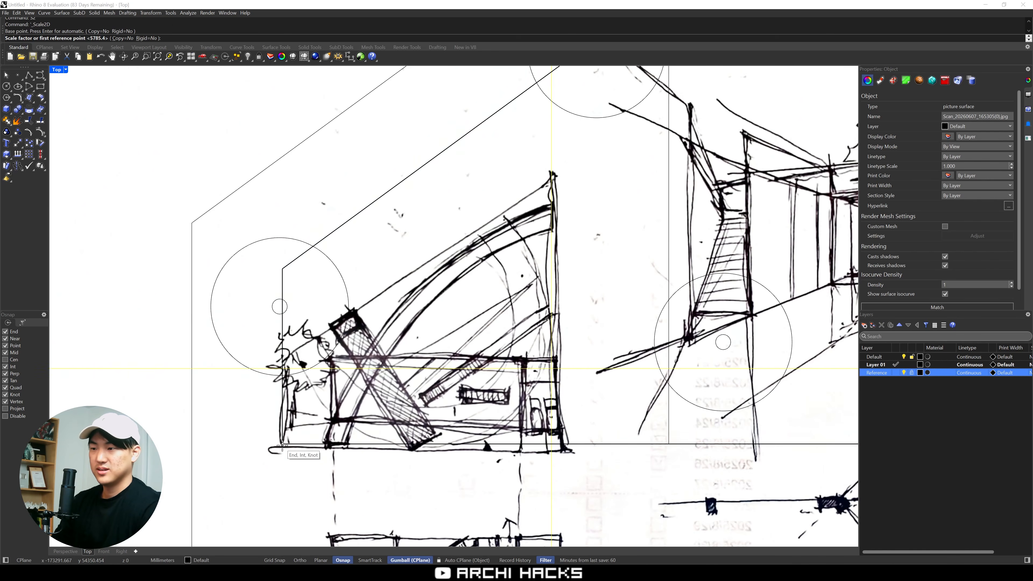
scroll(282, 446, "down", 5)
left_click(428, 445)
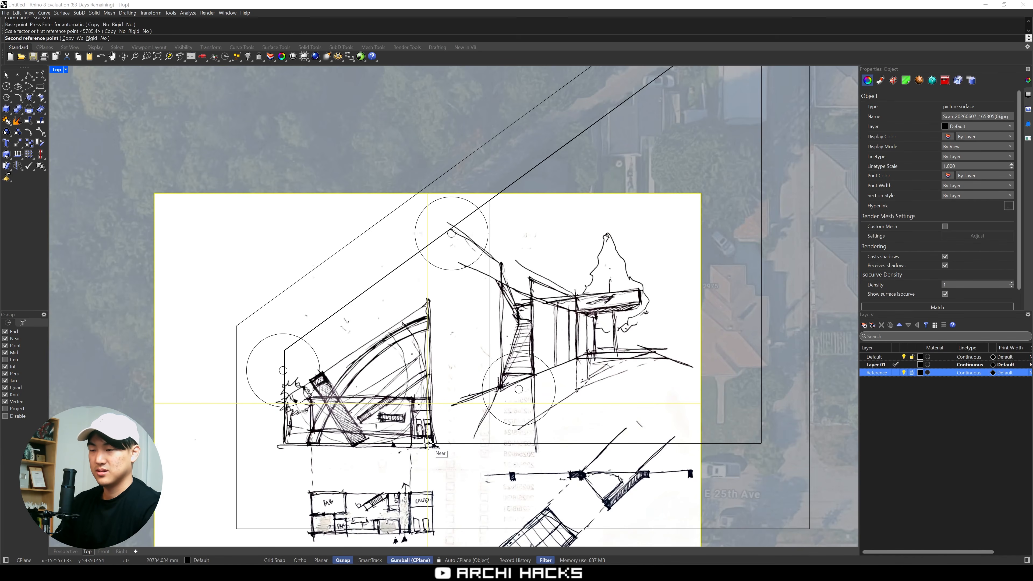
left_click(489, 445)
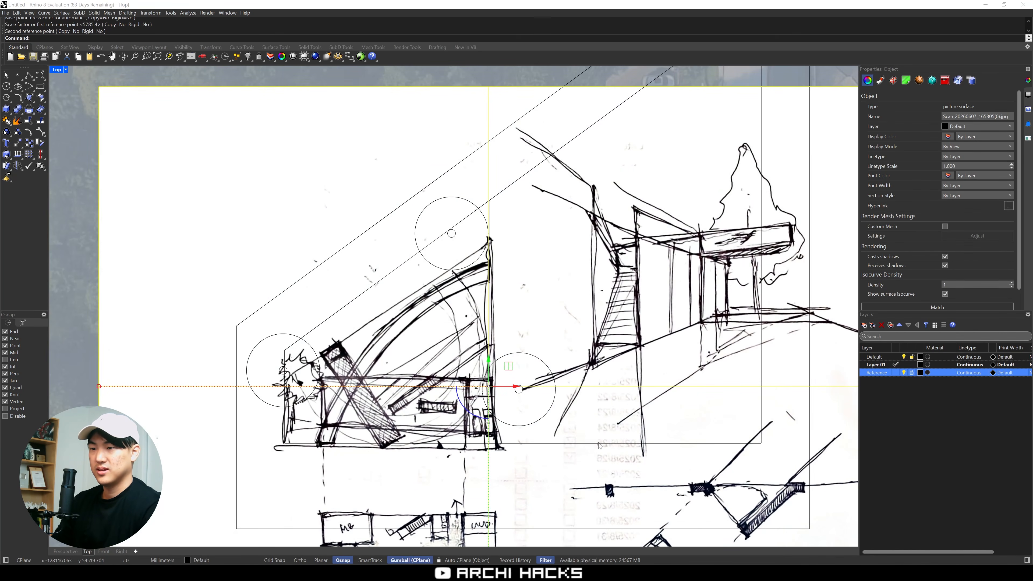
Scale the sketch in 2D from the dividing line's southern end so its drawn tree lines up with the western circles
type("S2")
key("Return")
left_click(489, 445)
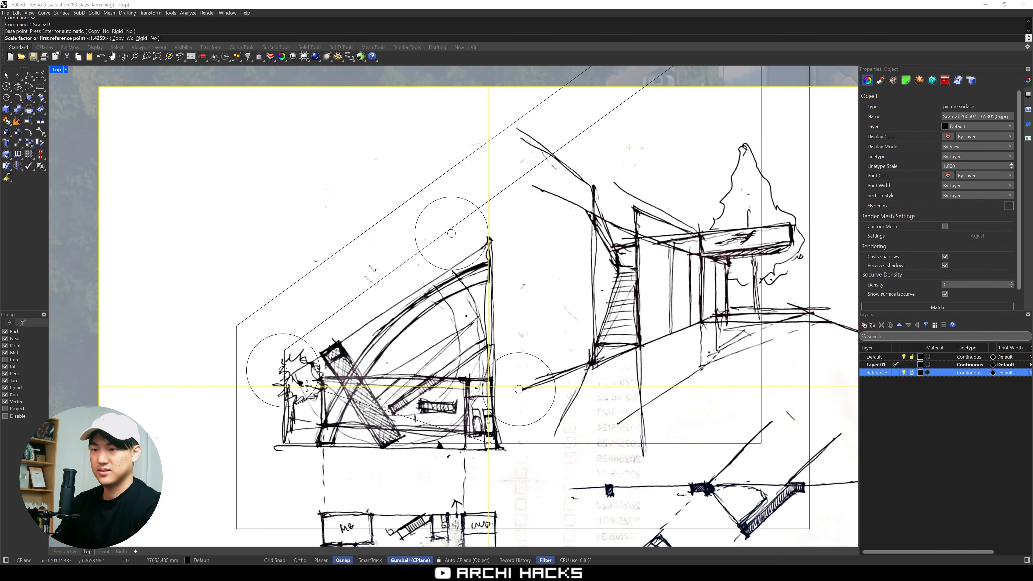
left_click(303, 381)
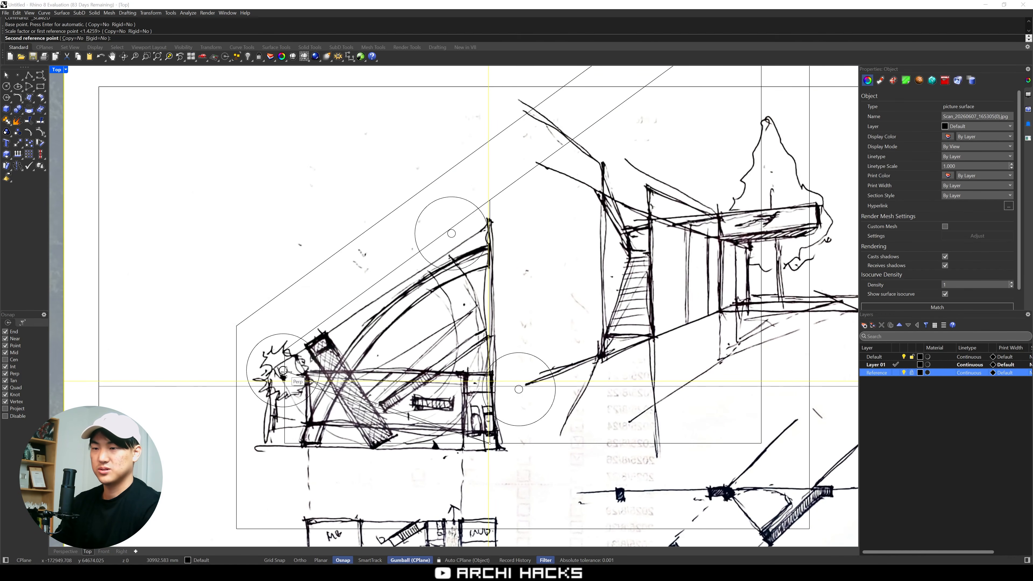
left_click(283, 371)
right_click_drag(659, 402, 659, 378)
Set the object transparency of the sketch picture's material to 74%
right_click(876, 374)
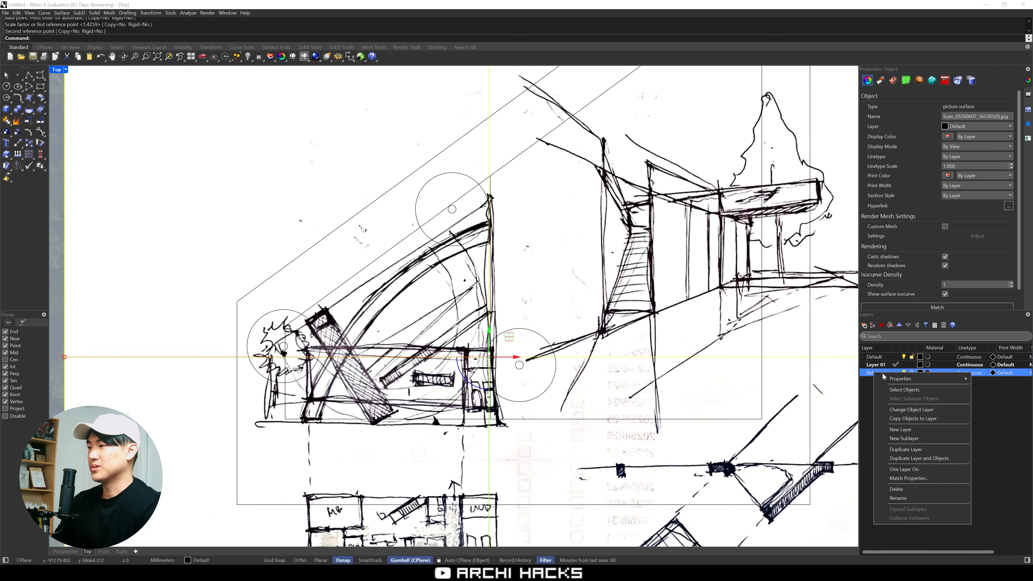
left_click(514, 333)
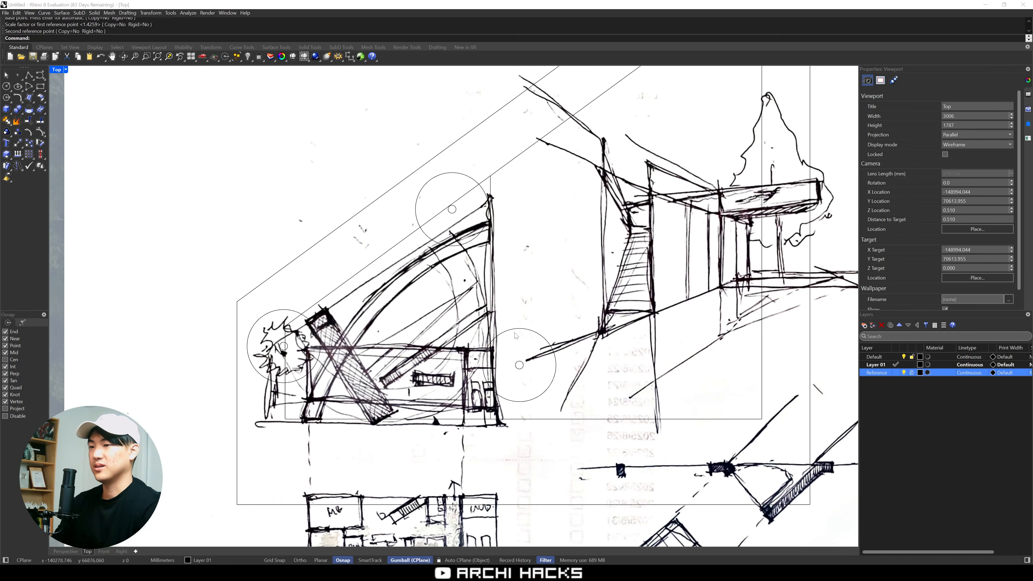
left_click(657, 272)
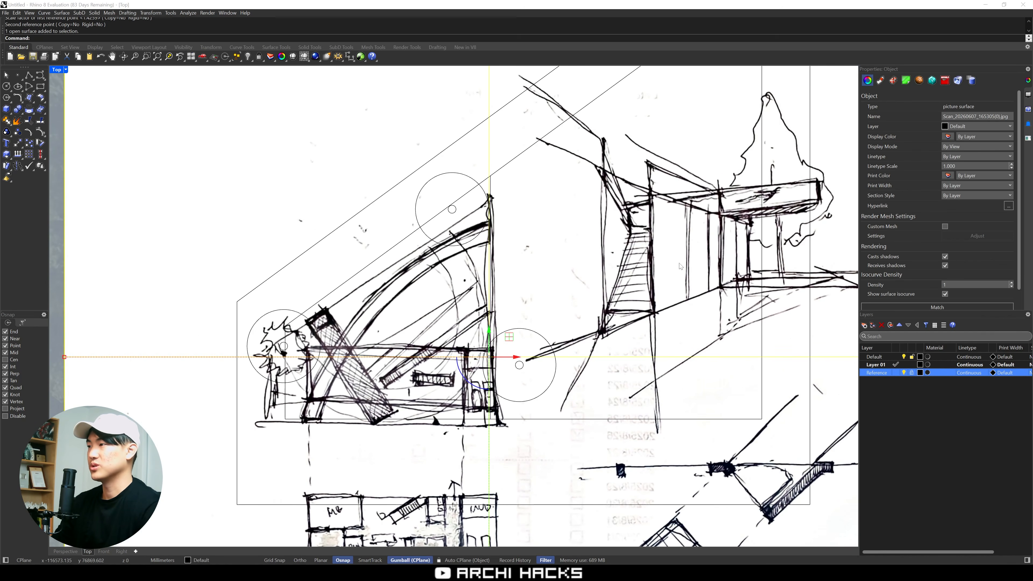
left_click(882, 81)
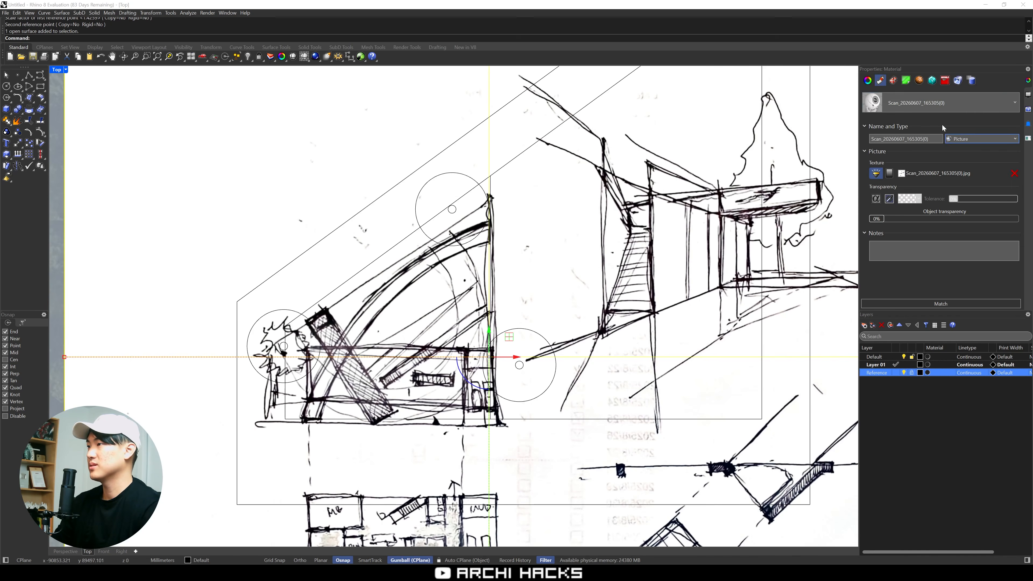
left_click(930, 219)
left_click_drag(931, 221, 976, 222)
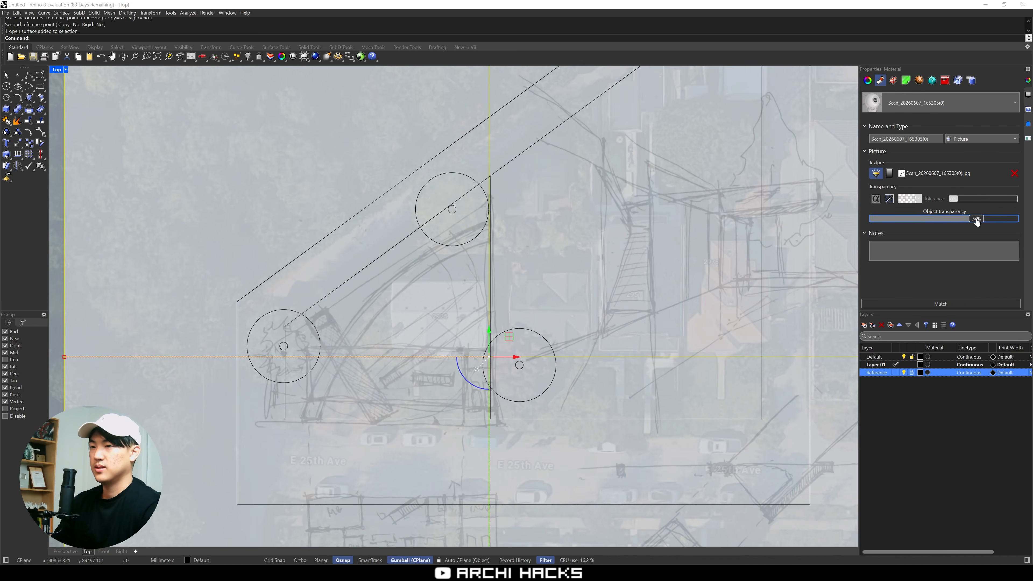
Lock the faded sketch picture so it cannot be selected while tracing
right_click_drag(732, 370, 735, 370)
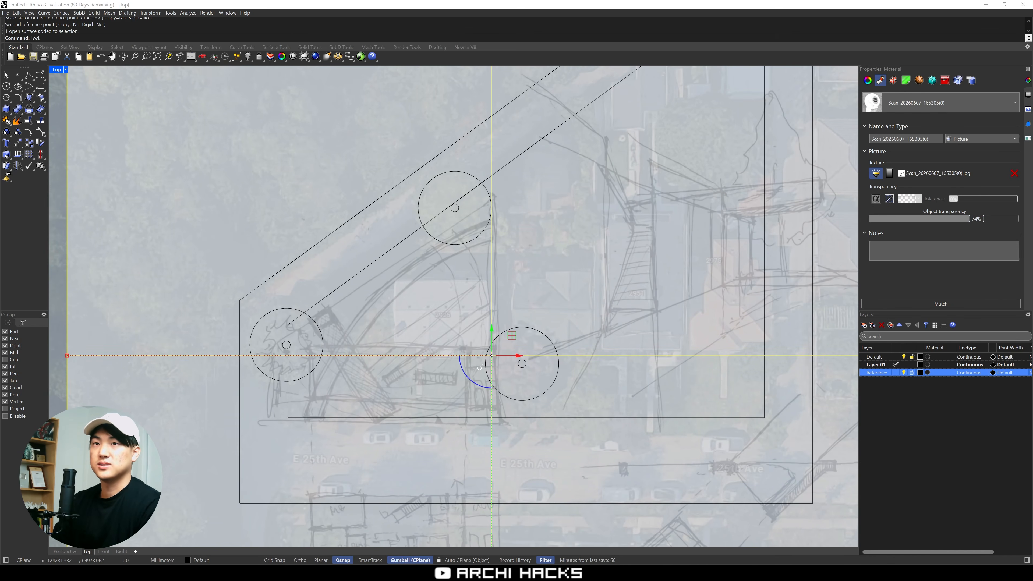
key("ctrl+l")
right_click_drag(463, 358, 516, 391)
scroll(441, 377, "up", 2)
Create a new layer and name it Building
left_click(875, 364)
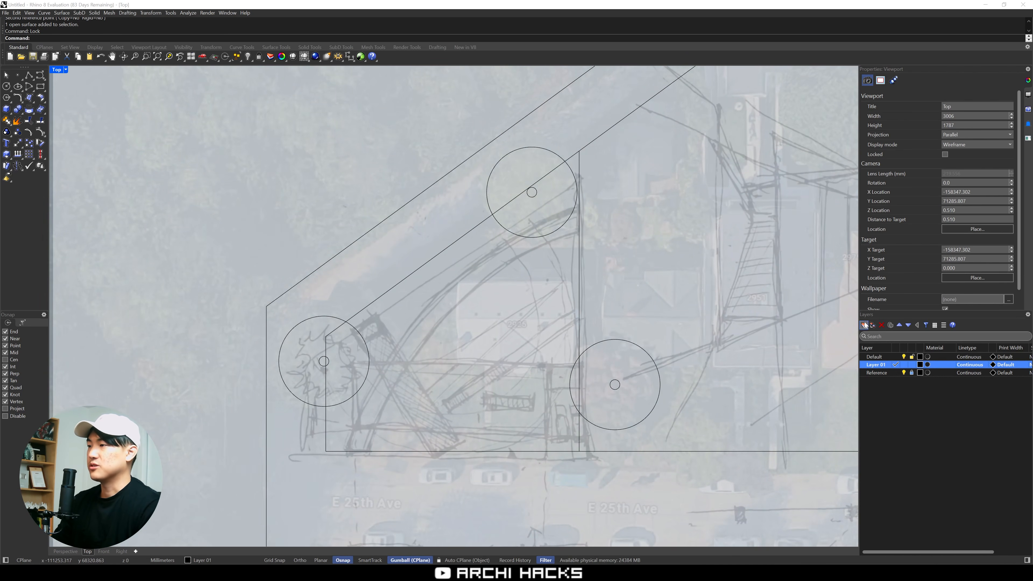
left_click(865, 324)
type("Bu")
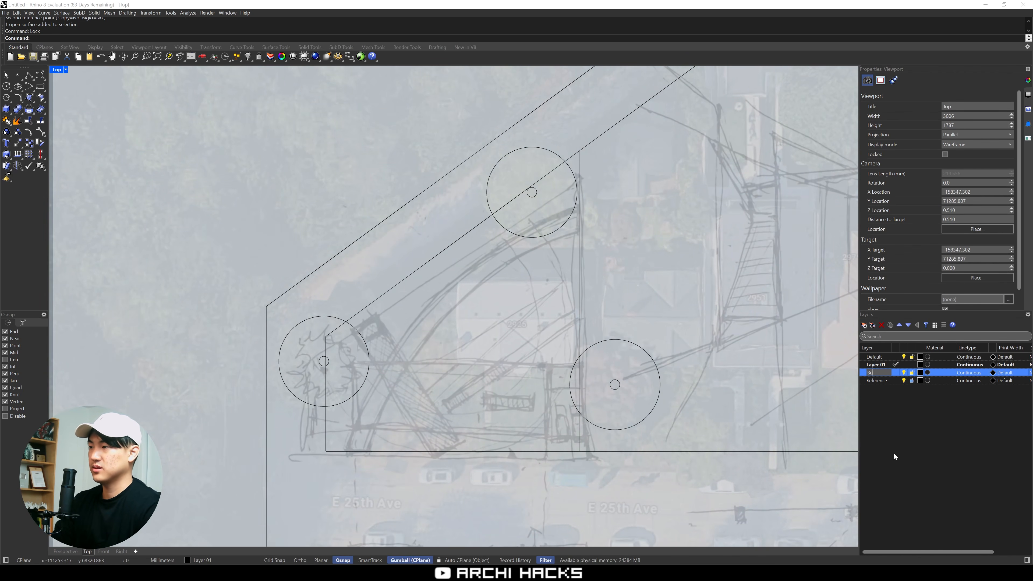
type("ilding")
key("Return")
Rename Layer 01 as Site and make Building the current layer
left_click(874, 366)
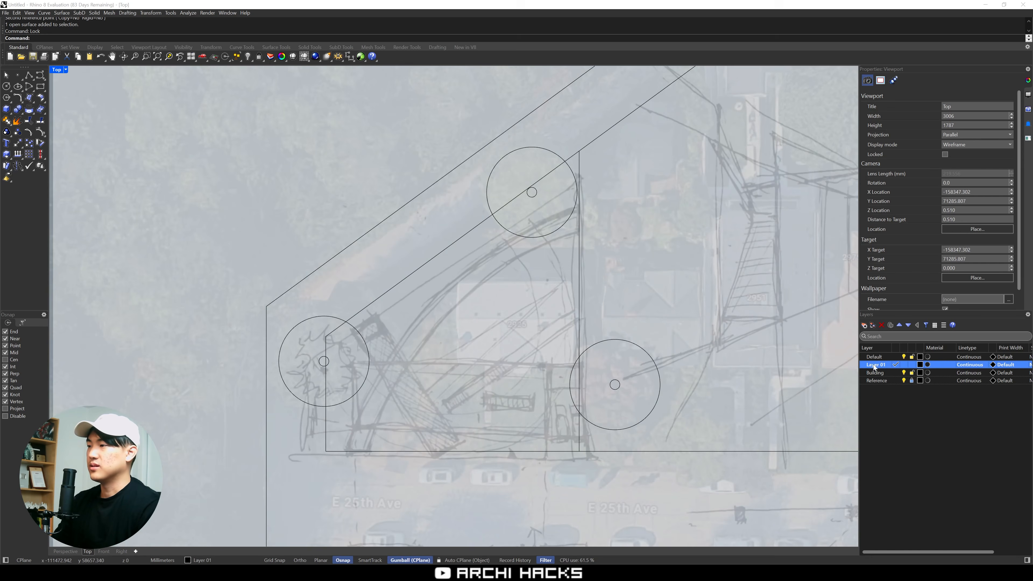
left_click(874, 365)
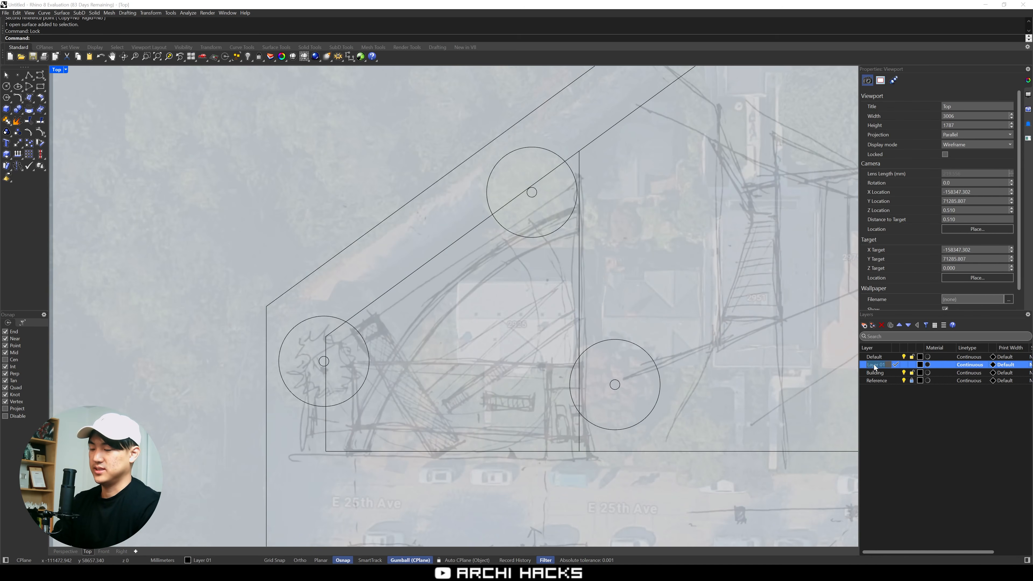
type("Site")
key("Return")
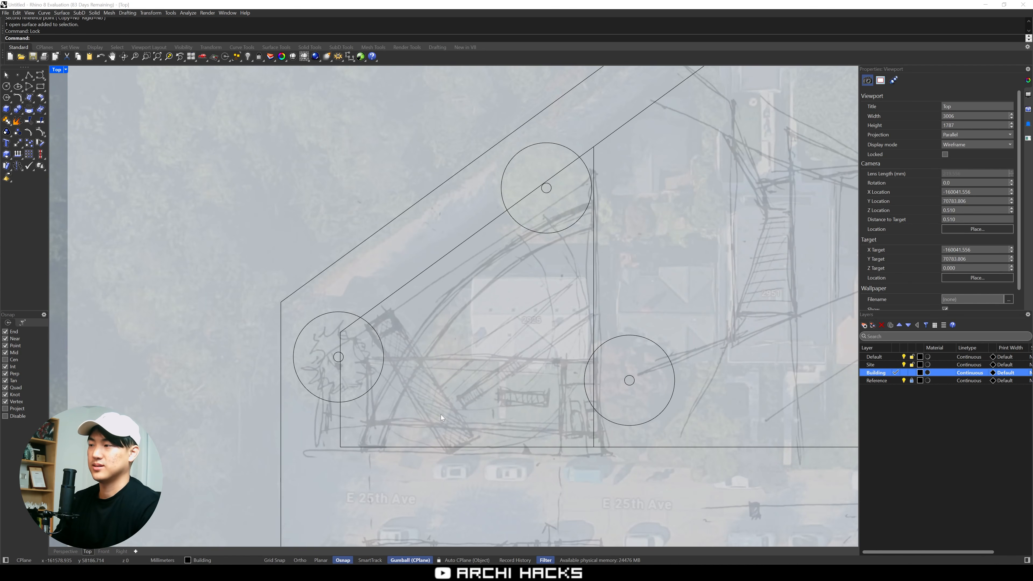
Offset the traced lot boundary inward by 3000 mm as a setback line on the Building layer
left_click_drag(440, 415, 395, 475)
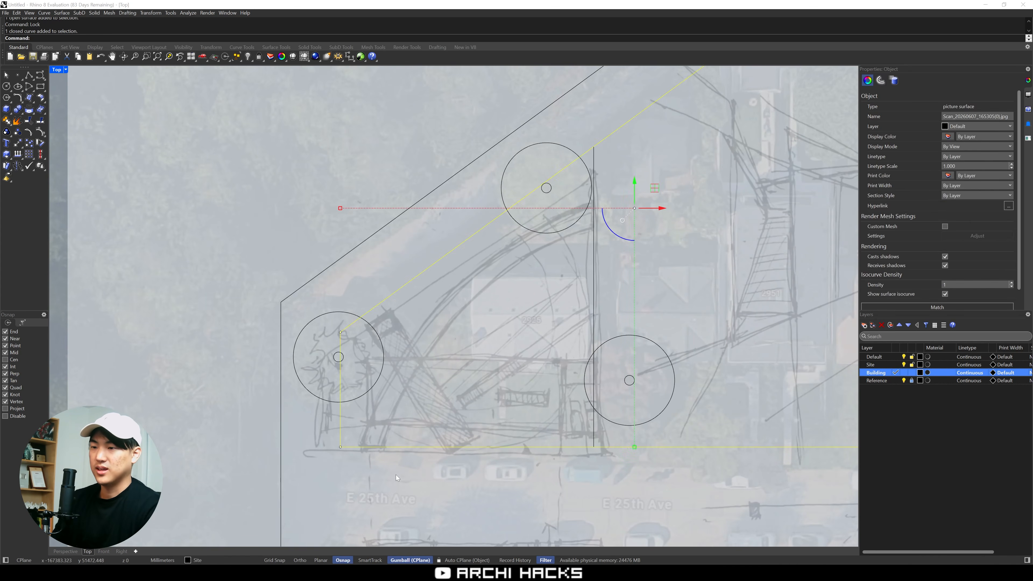
key("Escape")
left_click_drag(432, 422, 407, 461)
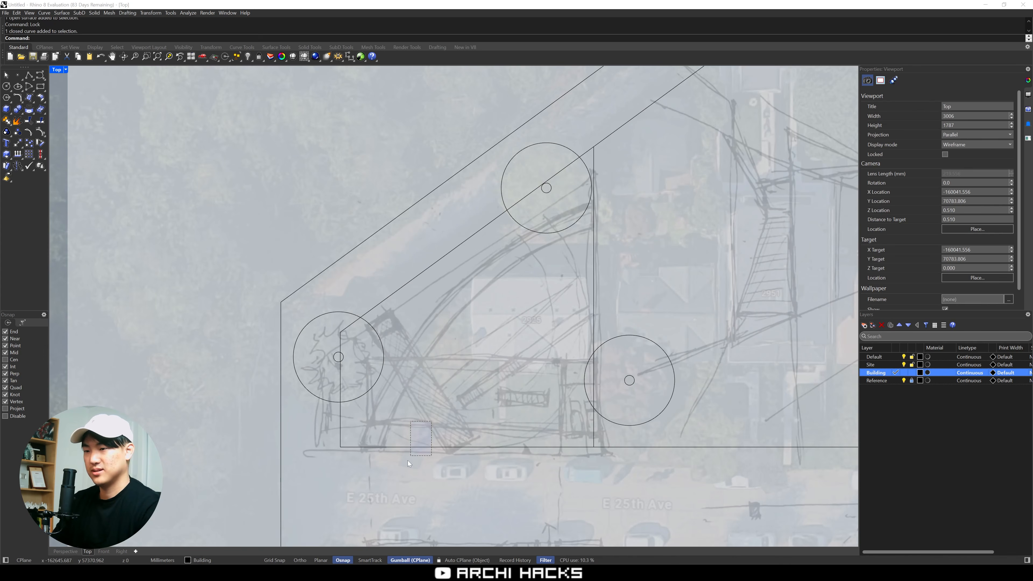
left_click_drag(408, 460, 406, 462)
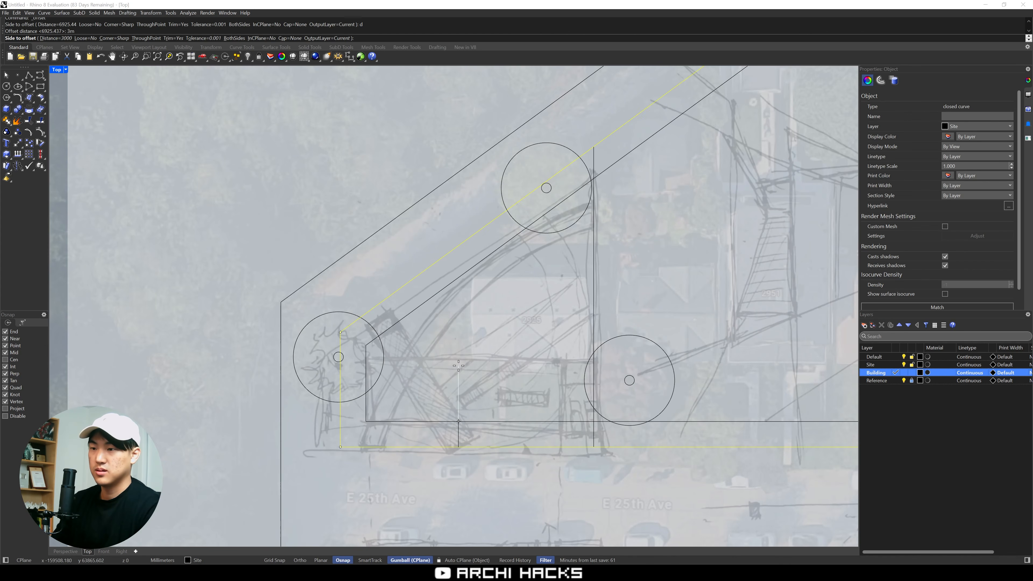
left_click(459, 366)
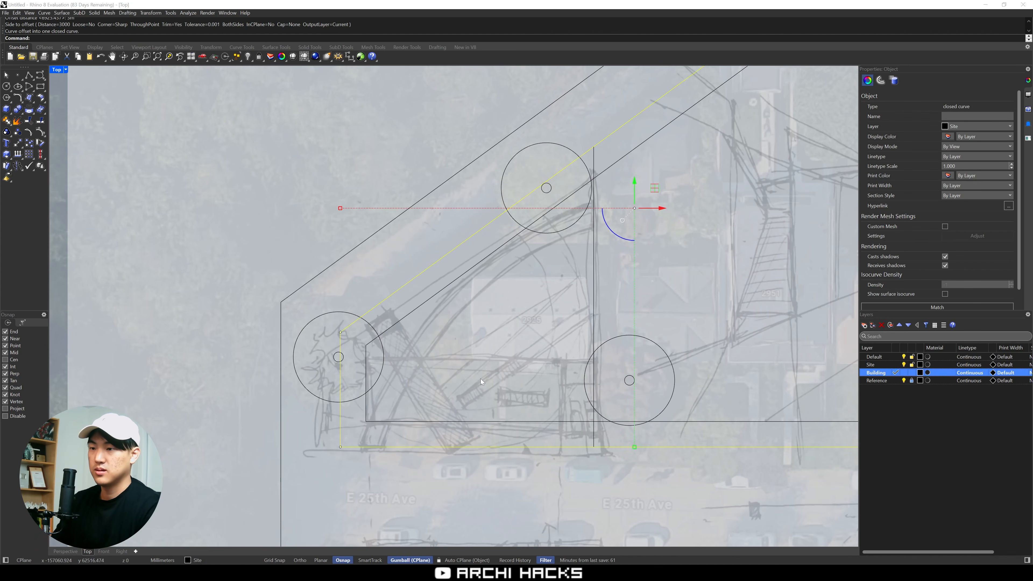
right_click_drag(508, 393, 468, 392)
key("Escape")
left_click(513, 418)
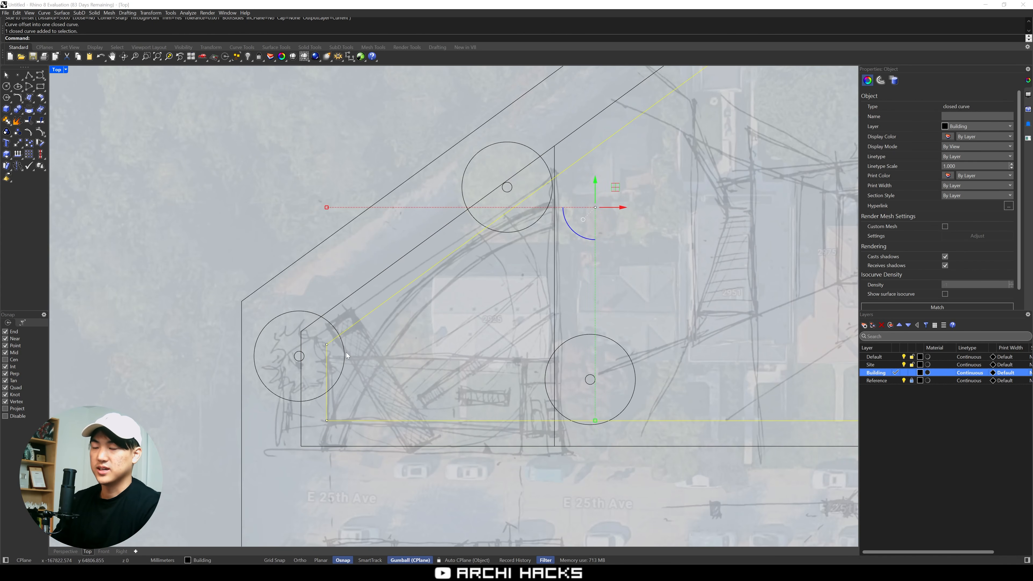
key("Escape")
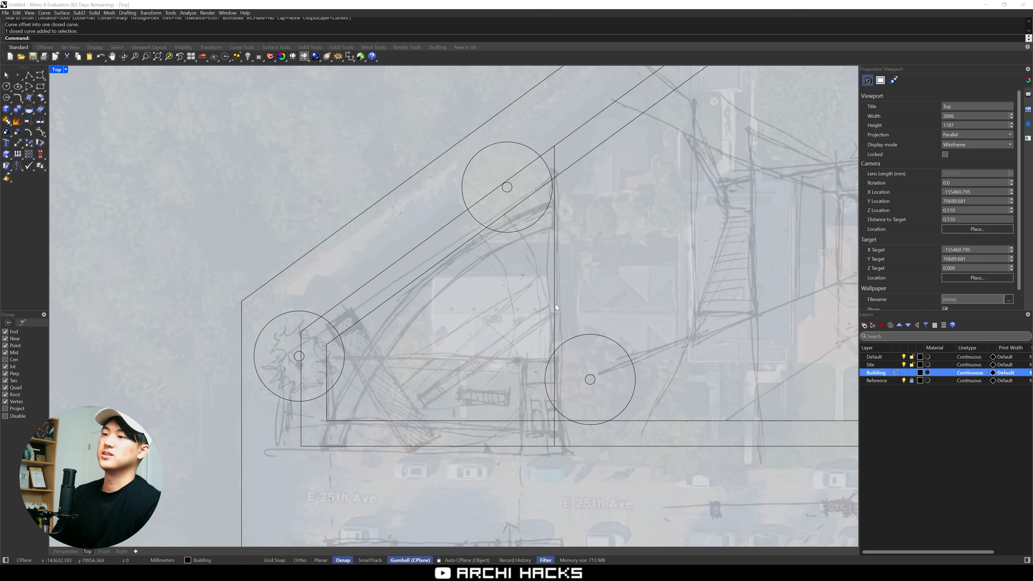
Trim away the part of the inner setback curve east of the vertical dividing line
left_click(554, 304)
type("tr")
key("Return")
left_click(641, 421)
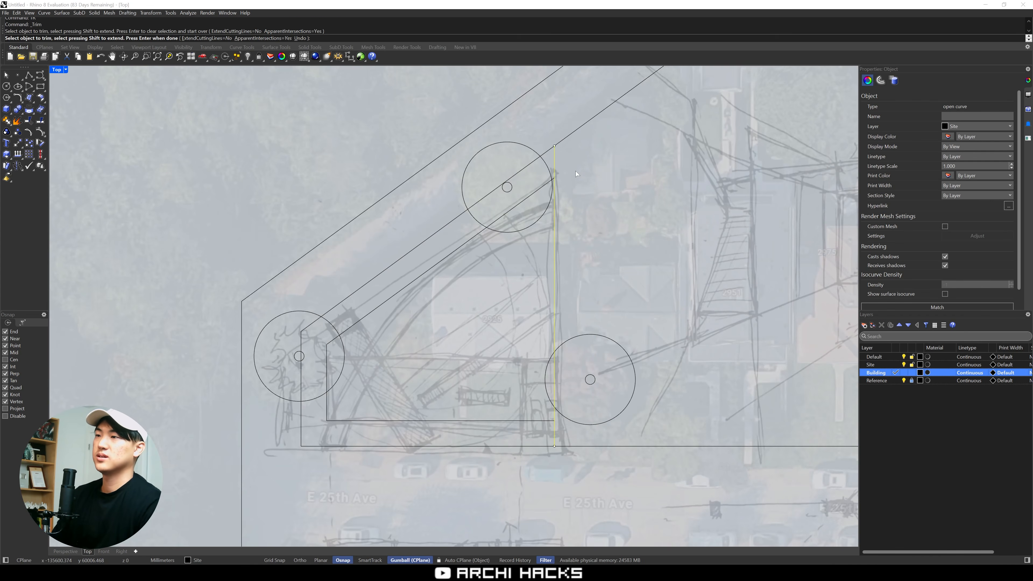
key("Return")
right_click_drag(419, 407, 419, 384)
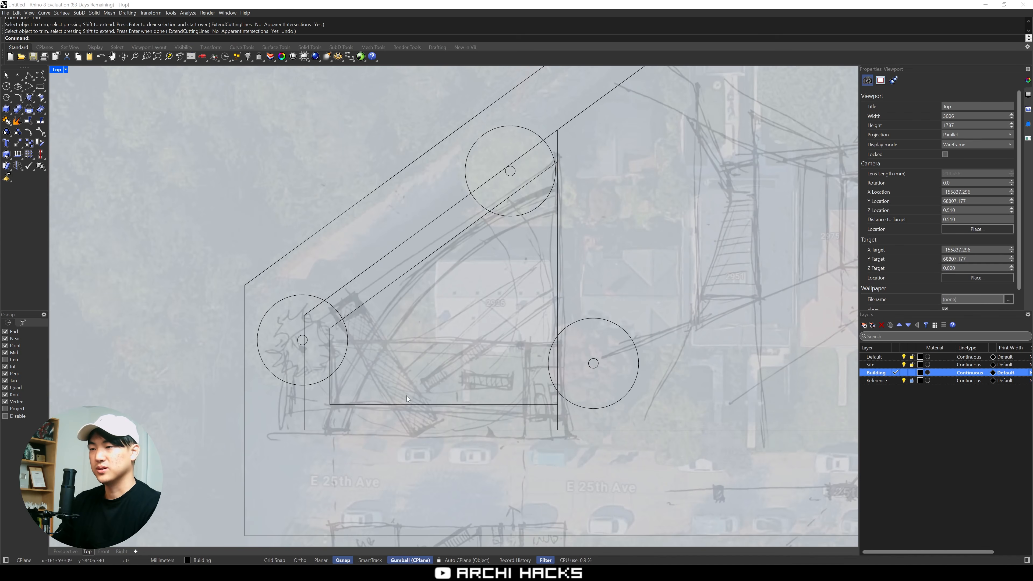
Offset the vertical dividing line 3000 mm to the west
left_click(553, 405)
left_click(557, 410)
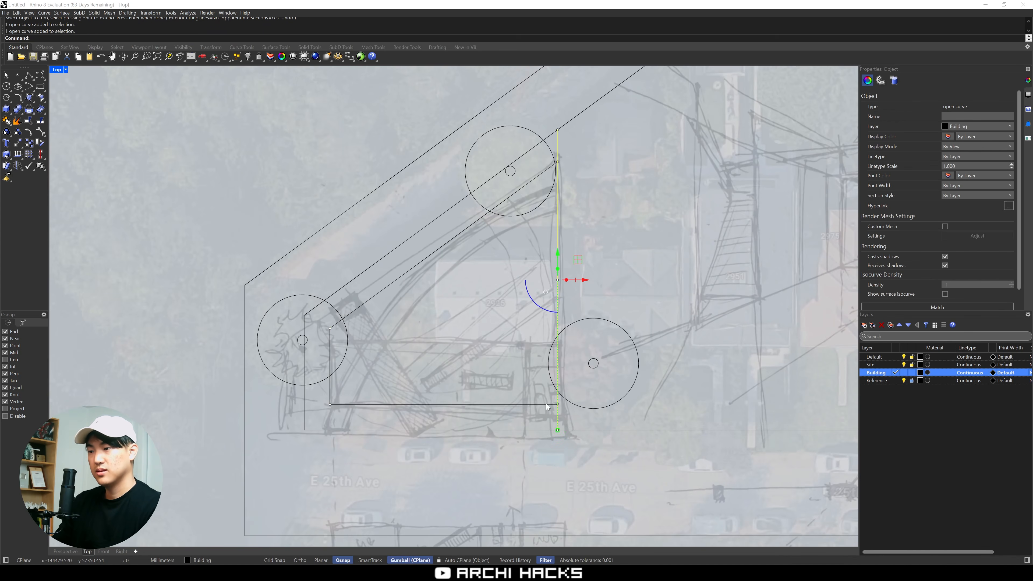
type("ff")
key("Return")
left_click(504, 399)
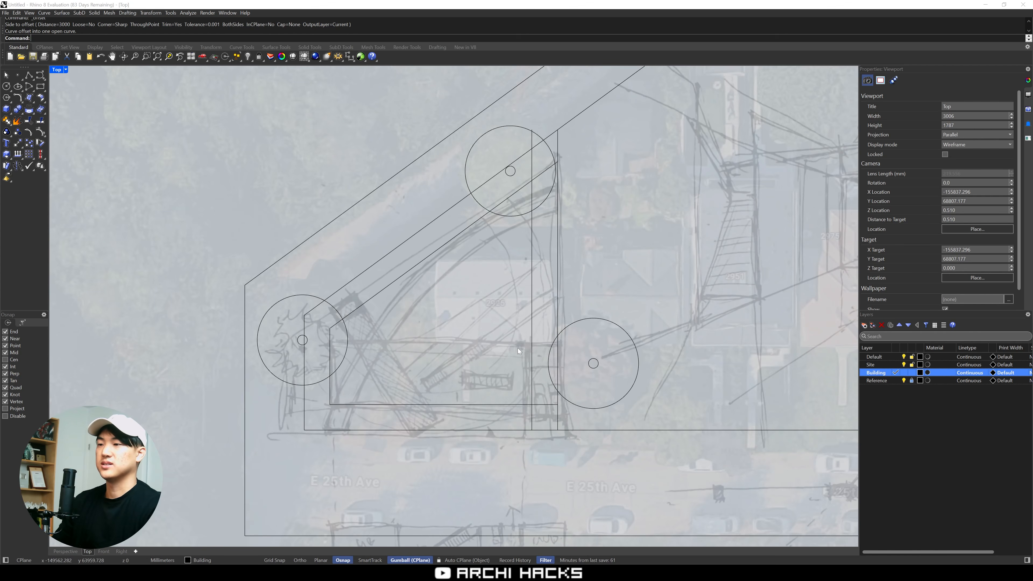
Delete the offset copy of the dividing line
left_click(532, 397)
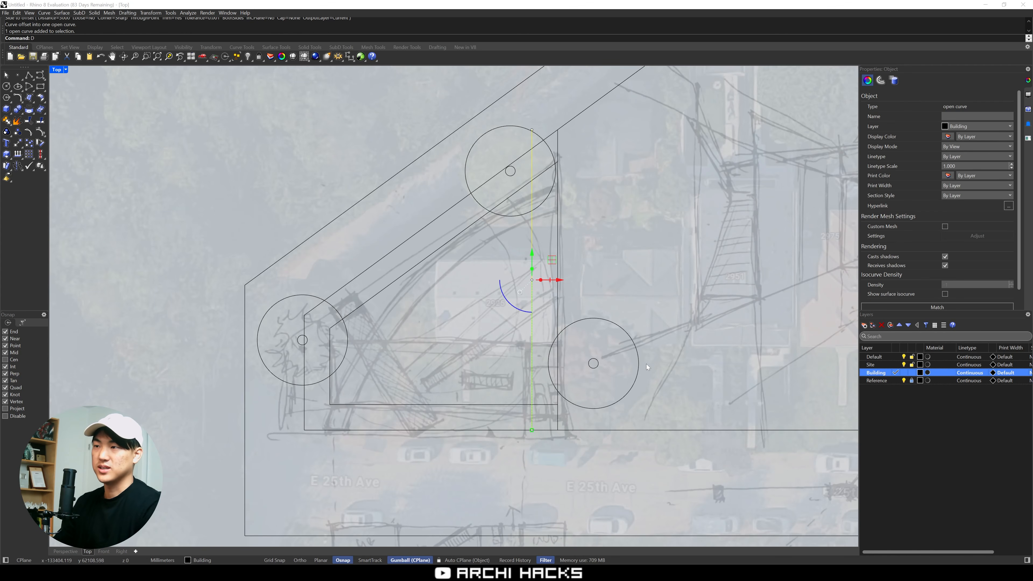
type("d")
key("Return")
type("REC")
key("Return")
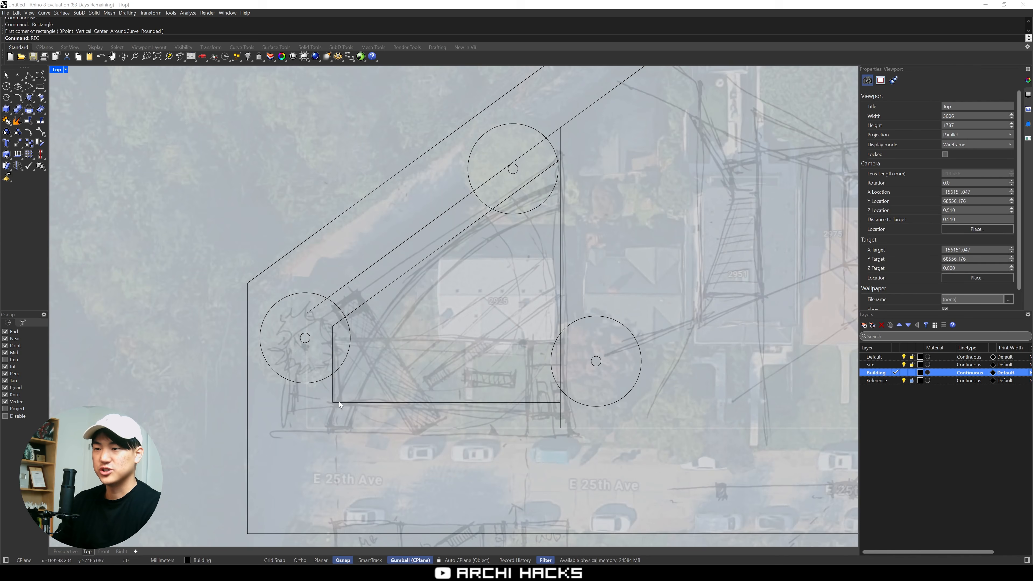
key("Return")
left_click(339, 402)
key("F2")
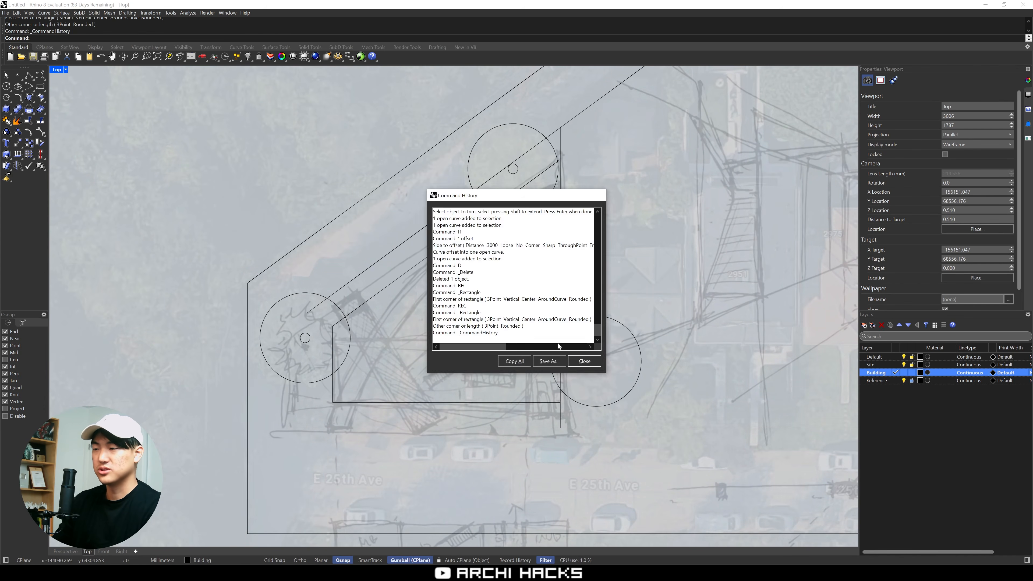
key("Escape")
Draw a rectangle from the southwest corner of the inner setback curve to the vertical dividing line, matching the sketched long bar
key("Return")
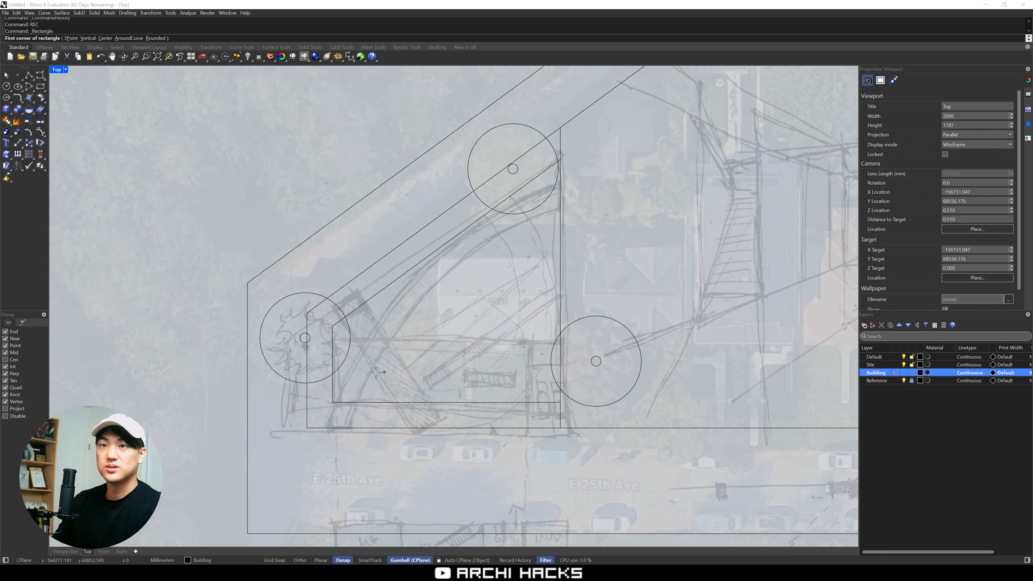
left_click(333, 402)
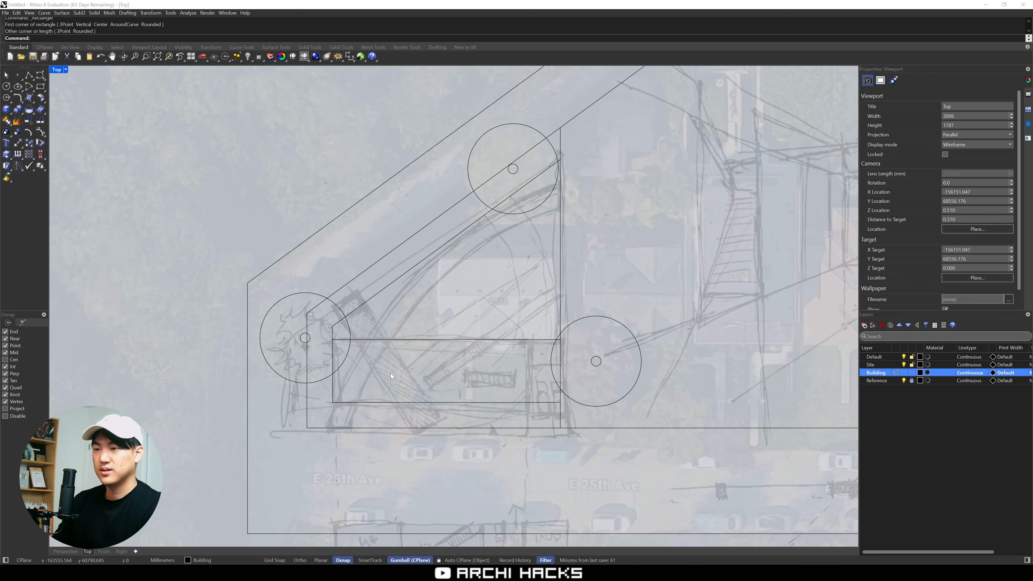
mouse_move(394, 374)
right_mouse_down()
mouse_move(415, 368)
mouse_move(378, 362)
right_mouse_up()
Draw a three-point rectangle about 16900 mm long and 3150 mm wide over the sketched slanted bar, running down to the southern lot boundary
scroll(421, 373, "up", 2)
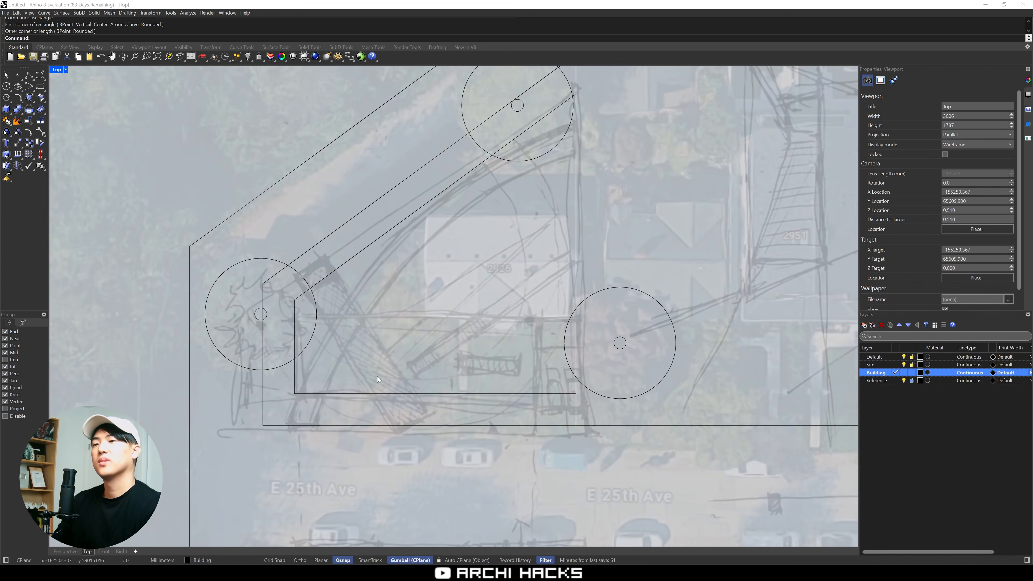
scroll(377, 376, "up", 2)
type("REC")
key("Return")
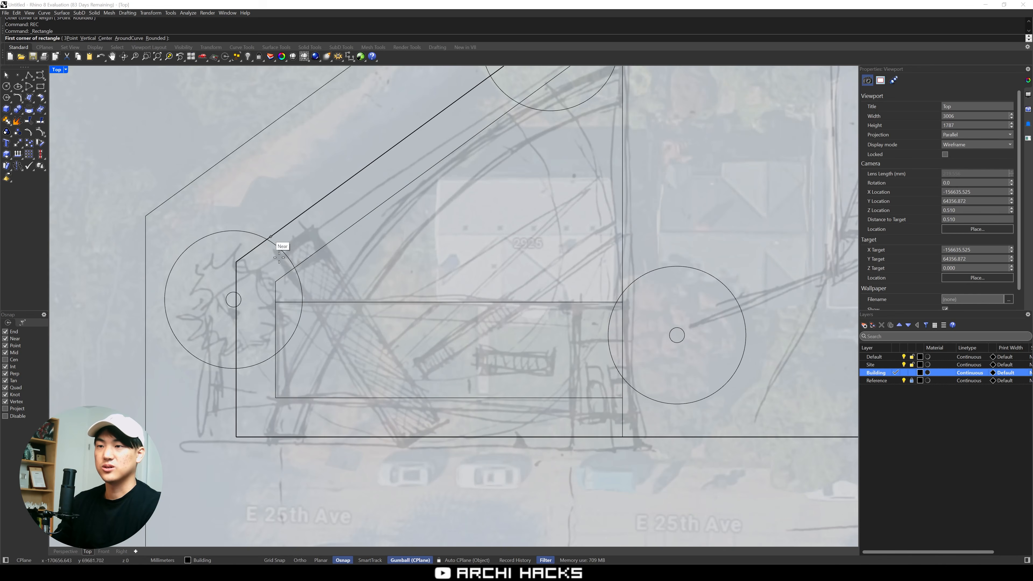
scroll(279, 258, "down", 2)
scroll(320, 280, "down", 2)
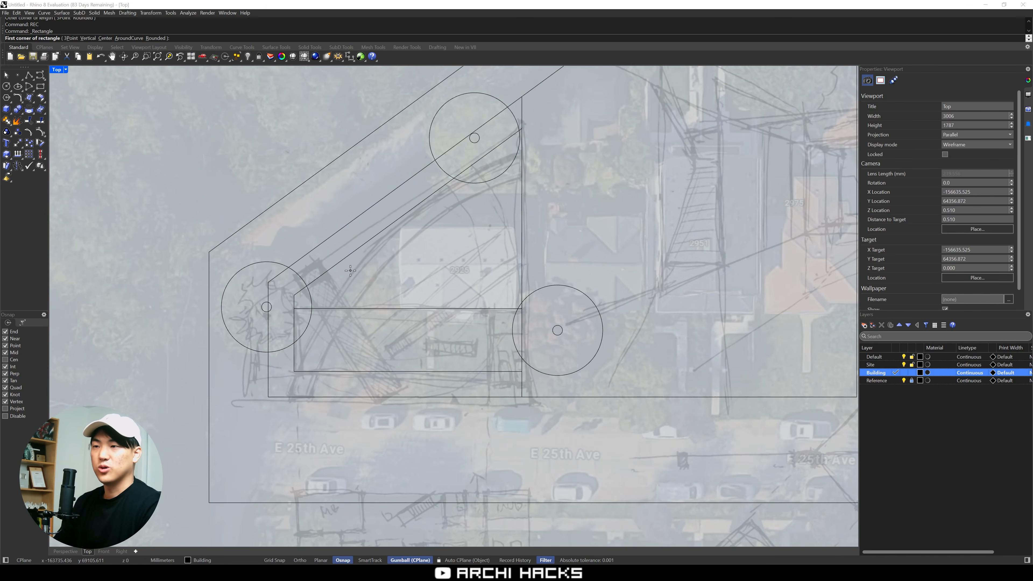
left_click(71, 38)
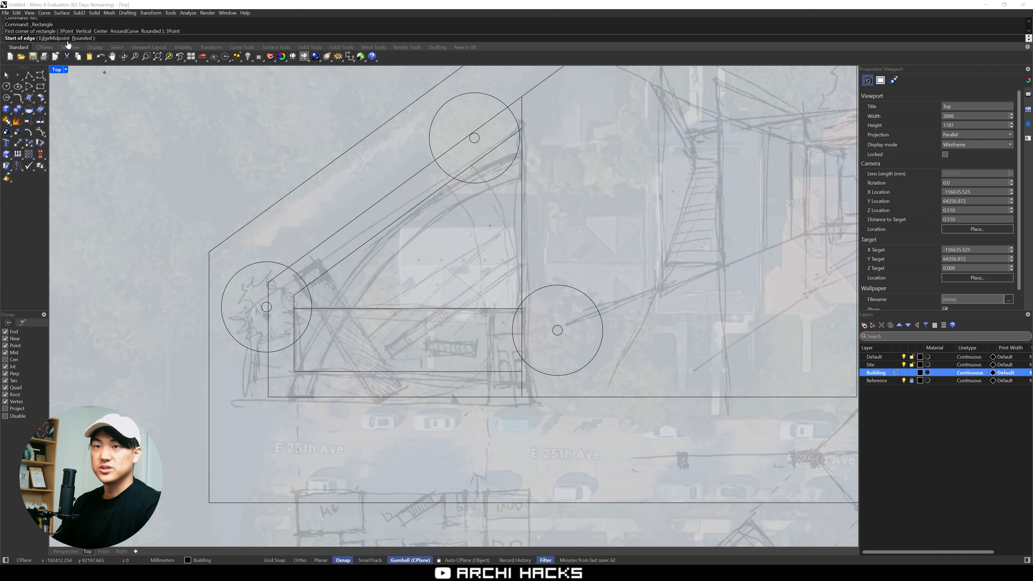
scroll(376, 408, "up", 3)
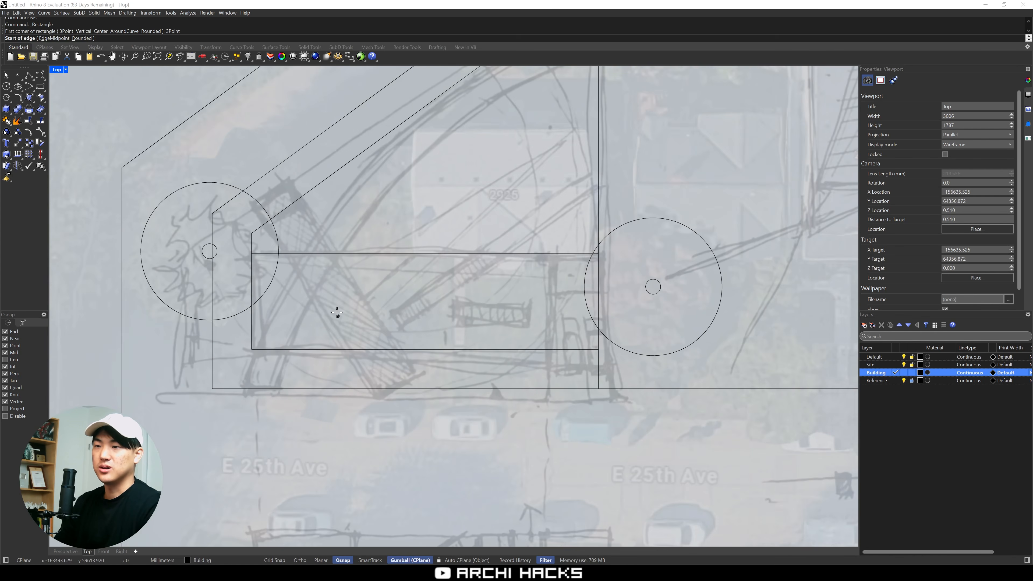
left_click(255, 204)
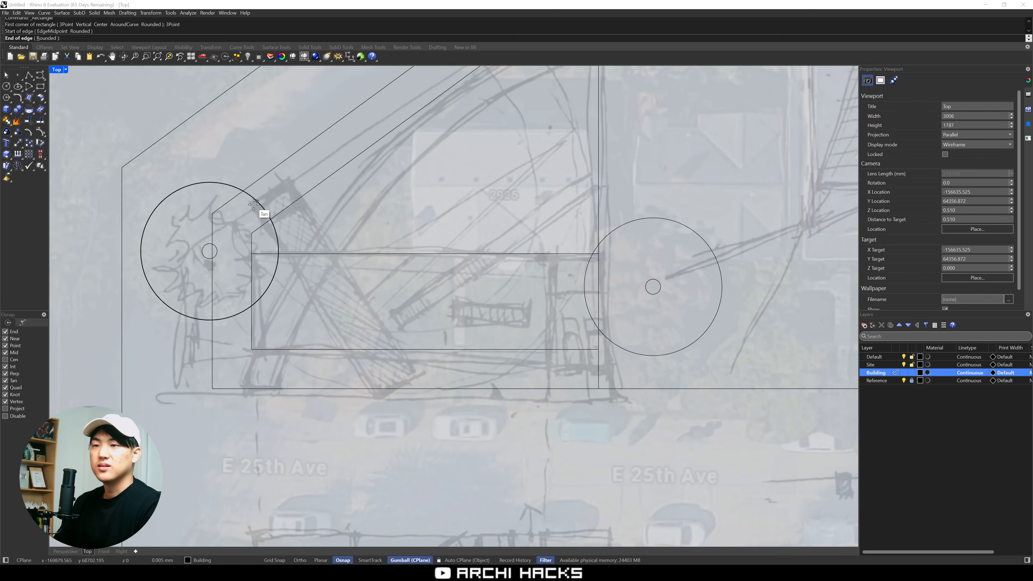
left_click(373, 389)
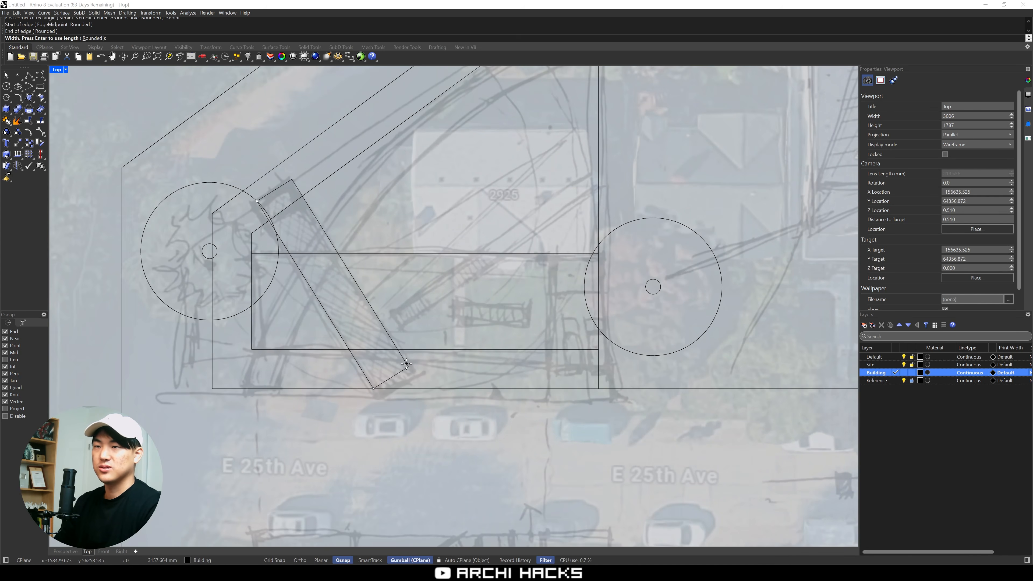
left_click(407, 365)
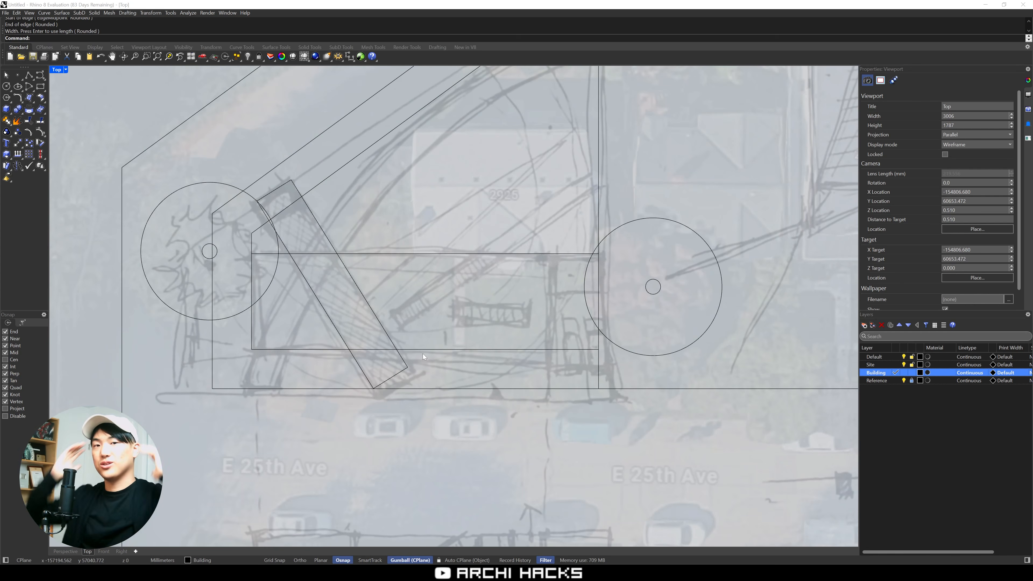
Delete the inner 3000 mm setback curve, keeping the two building rectangles
scroll(406, 337, "down", 2)
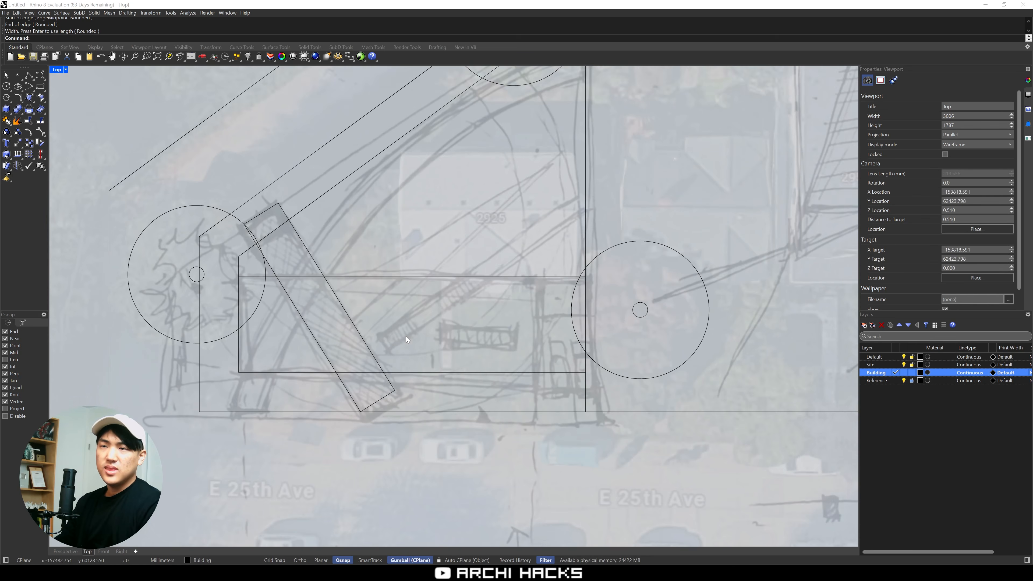
scroll(407, 337, "down", 2)
right_click_drag(414, 211, 403, 229)
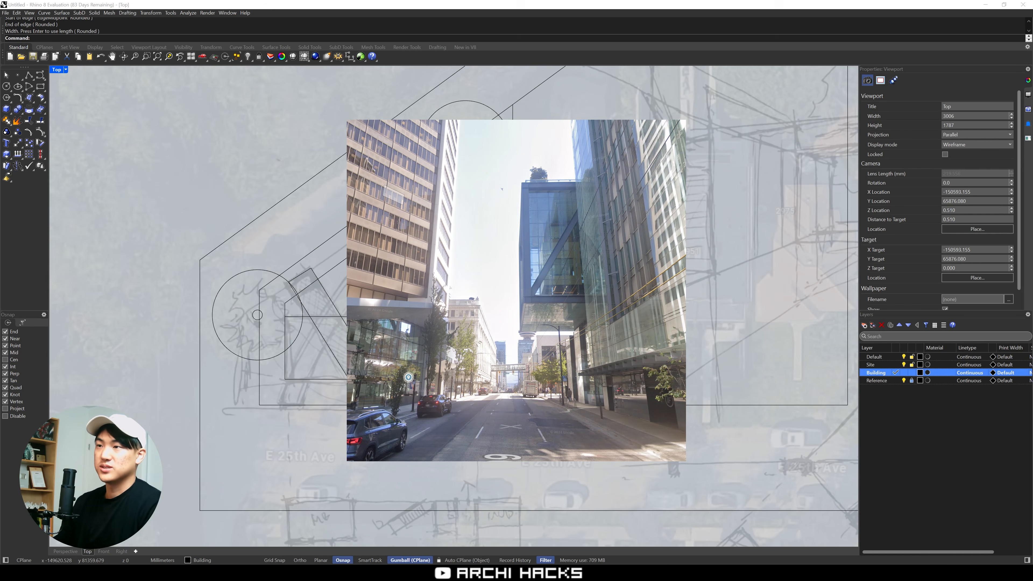
left_click(460, 174)
left_click(407, 248)
left_click_drag(386, 232, 384, 232)
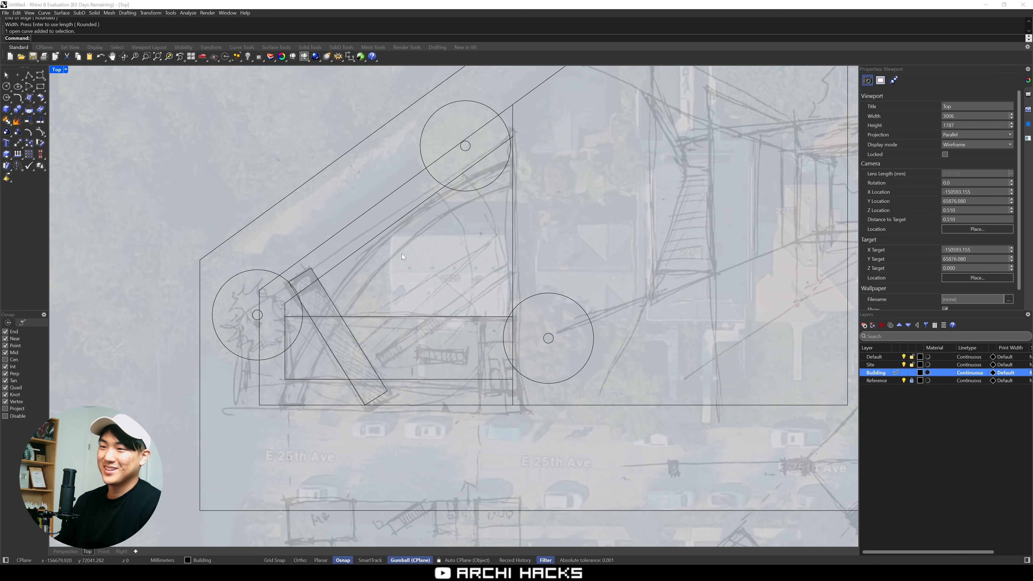
Draw a narrow three-point rectangle perpendicular to the slanted bar and move it onto the sketched stair
scroll(407, 346, "up", 4)
type("REC")
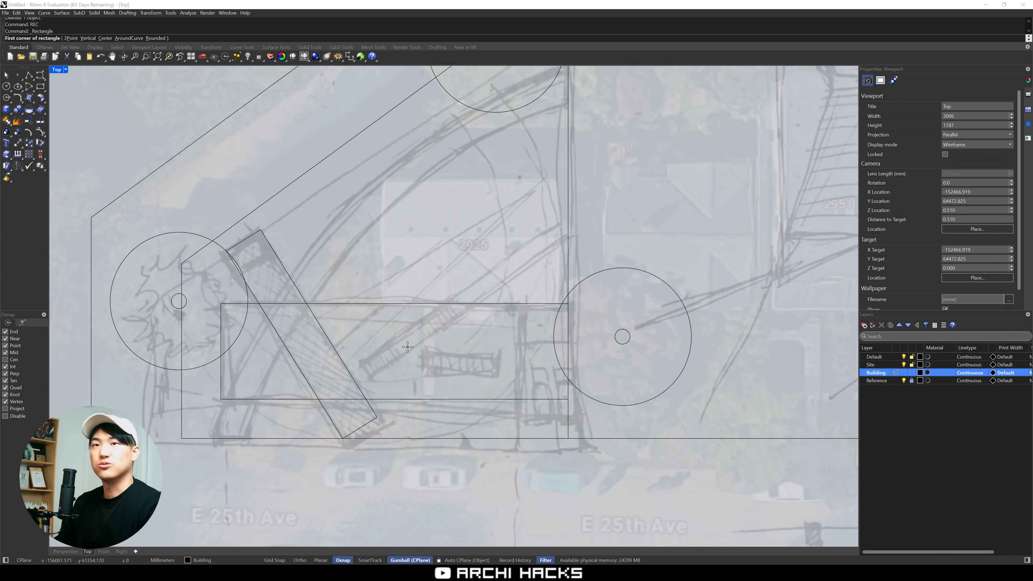
key("Return")
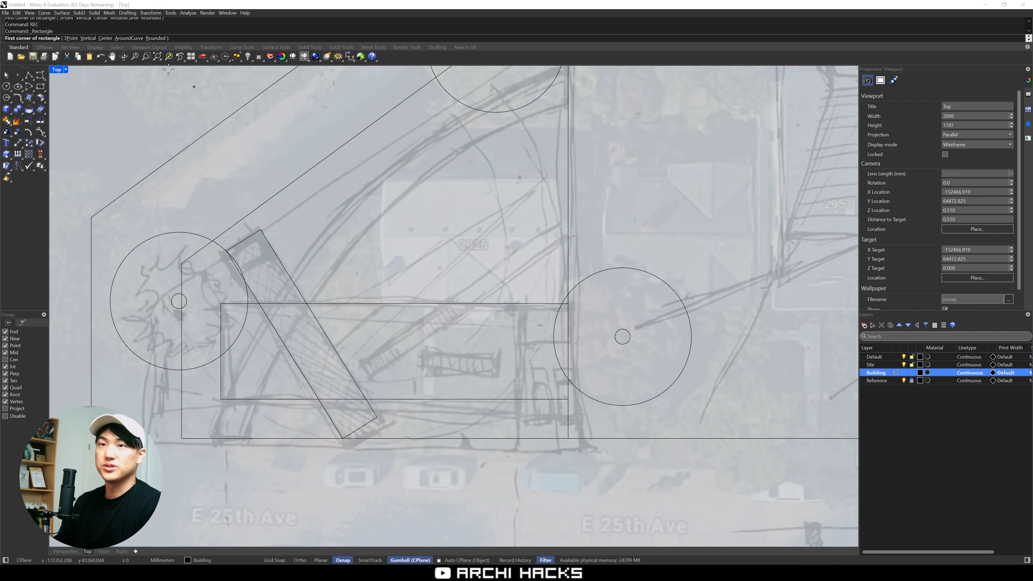
left_click(70, 38)
left_click(345, 364)
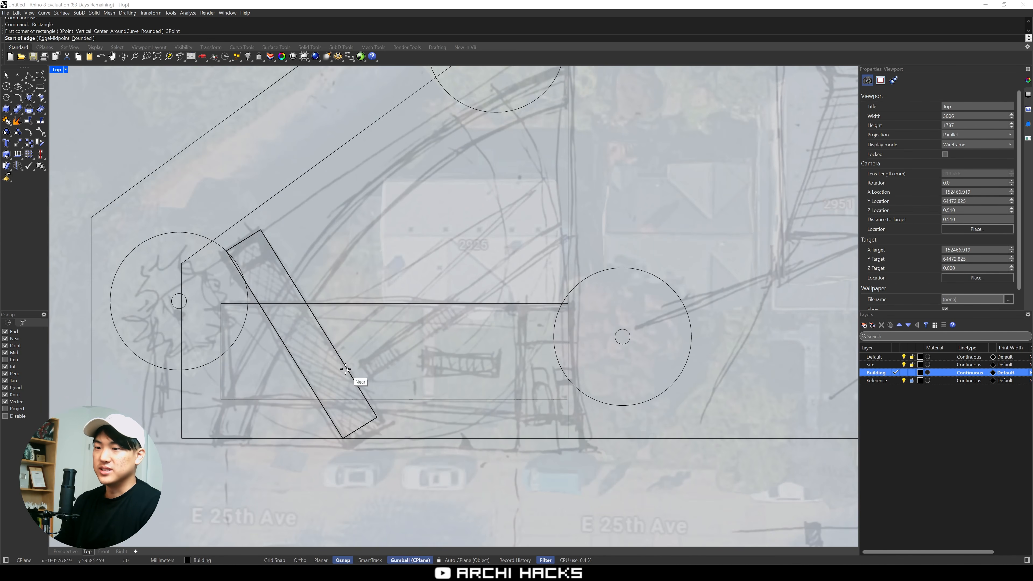
left_click(353, 378)
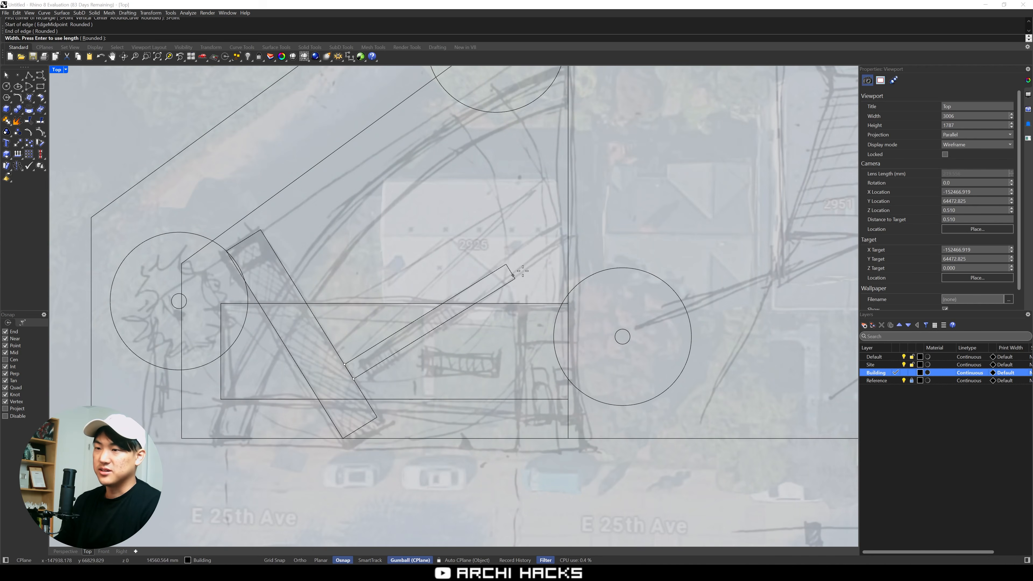
left_click(473, 295)
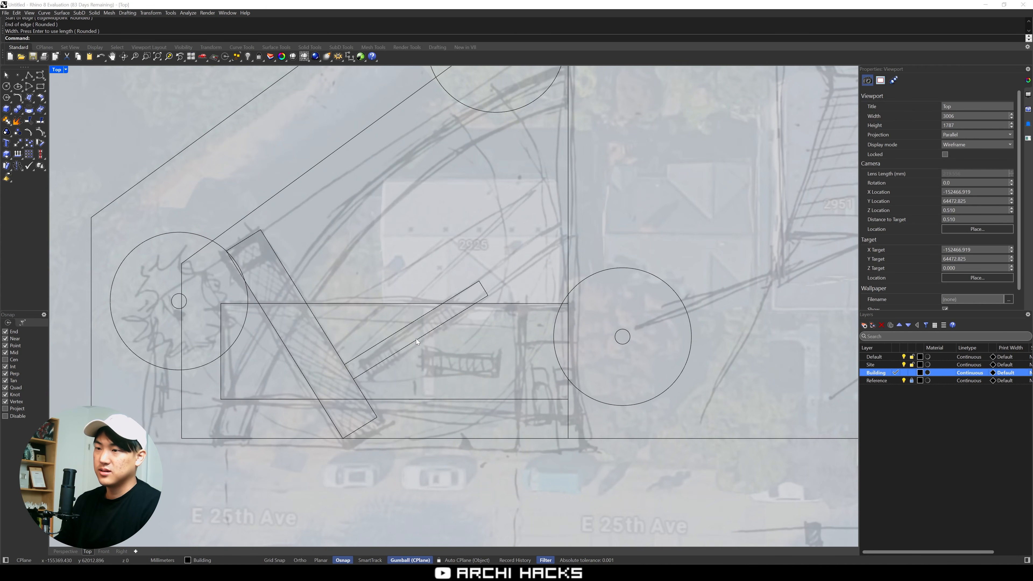
left_click_drag(415, 338, 432, 337)
key("Escape")
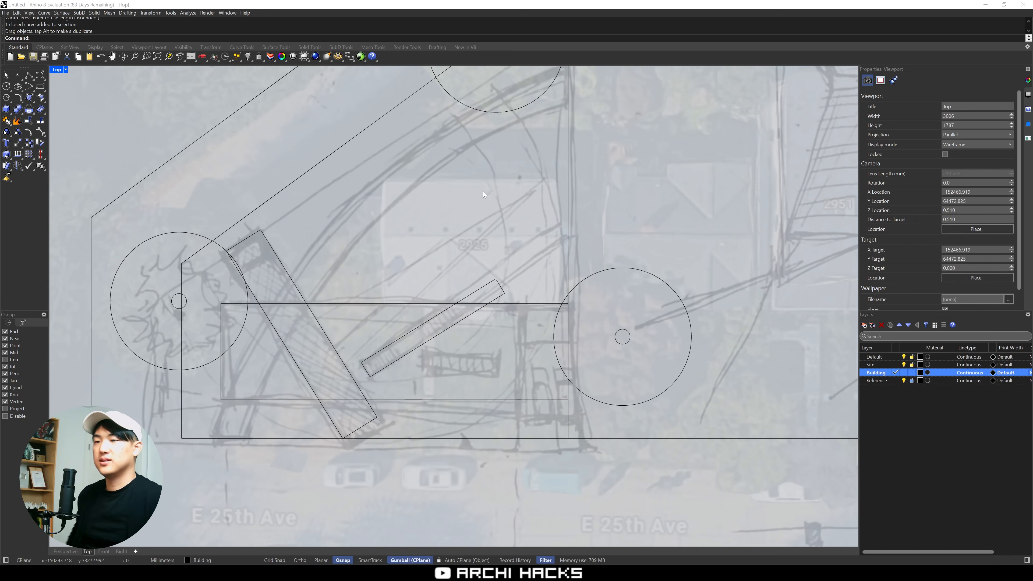
Turn off the visibility of the Reference layer
scroll(482, 236, "down", 4)
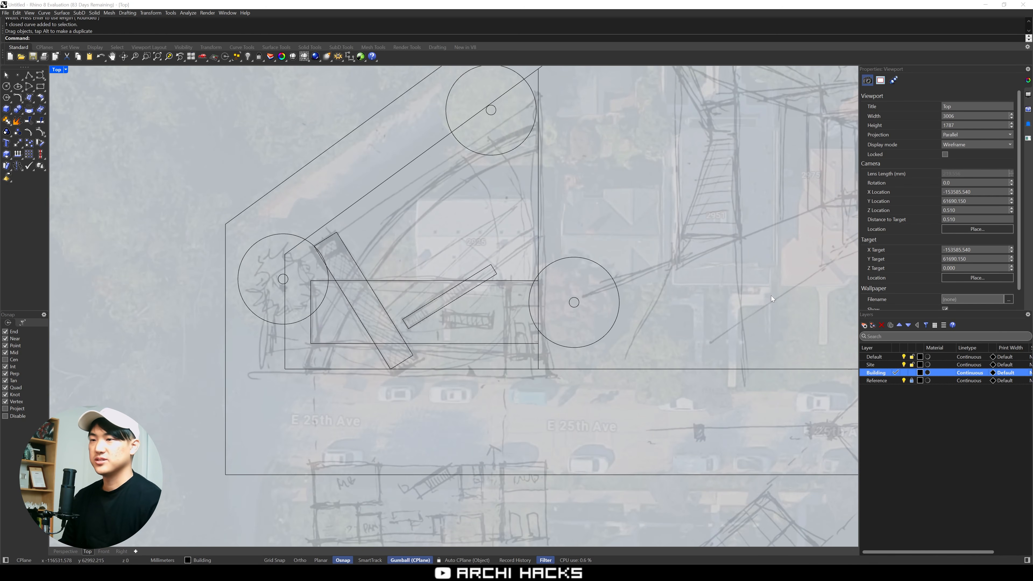
right_click_drag(693, 270, 773, 286)
scroll(598, 327, "up", 4)
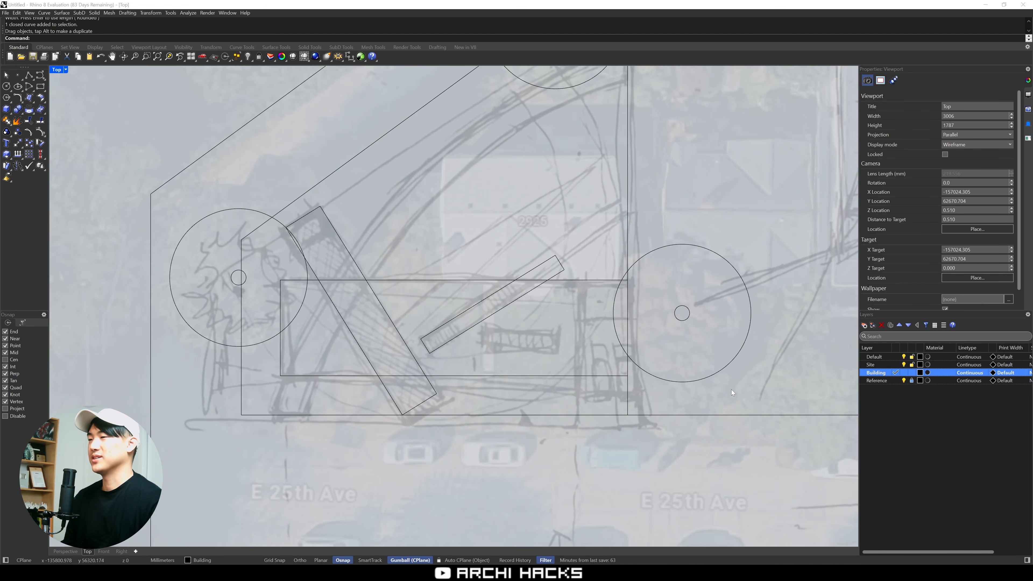
scroll(731, 390, "down", 6)
right_click_drag(732, 390, 695, 356)
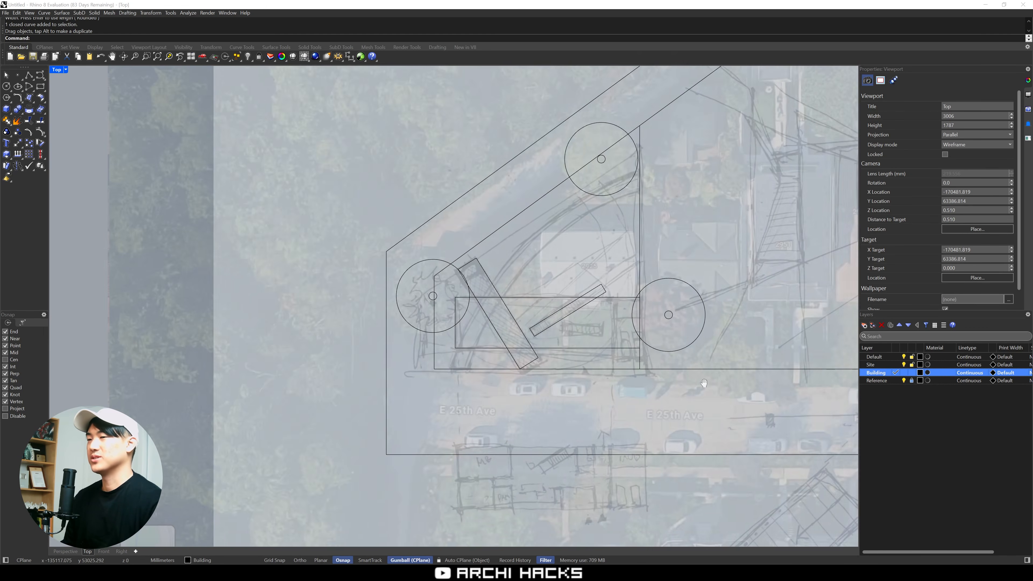
left_click(904, 380)
Unlock the scanned sketch picture and move it to the hidden Reference layer
scroll(663, 395, "down", 2)
right_click_drag(664, 394, 573, 380)
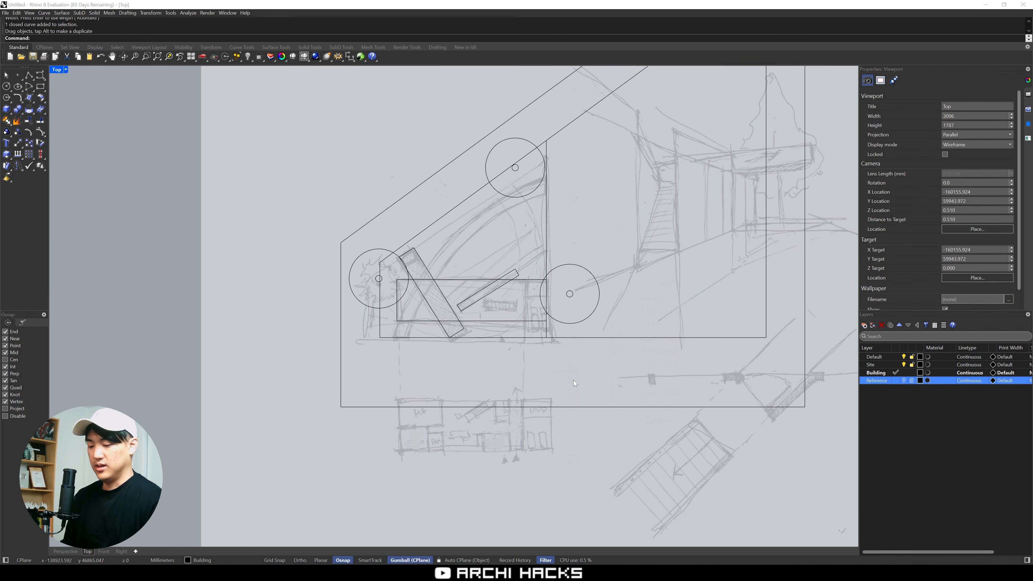
type("nlock")
key("Return")
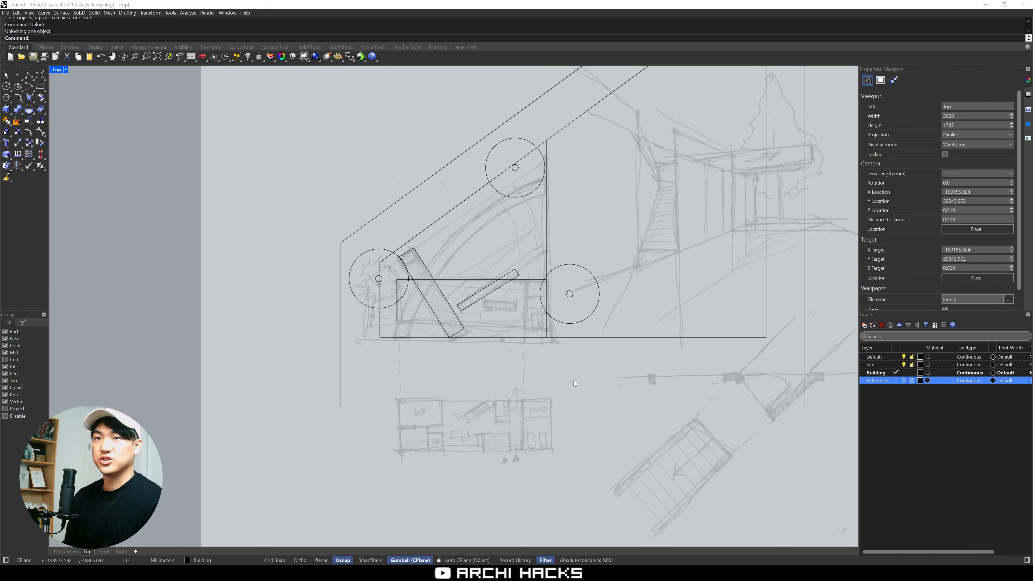
left_click(399, 431)
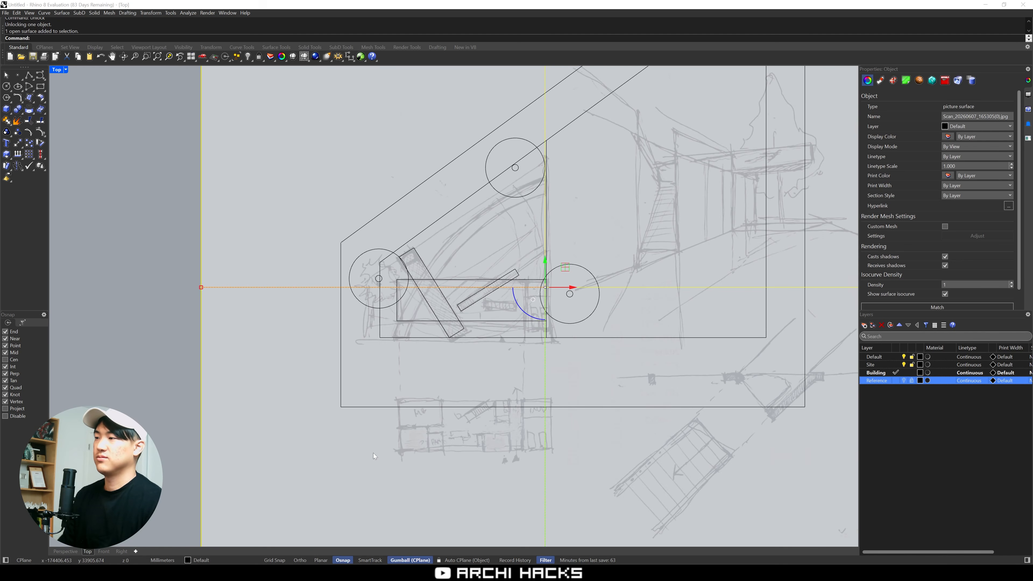
right_click(879, 382)
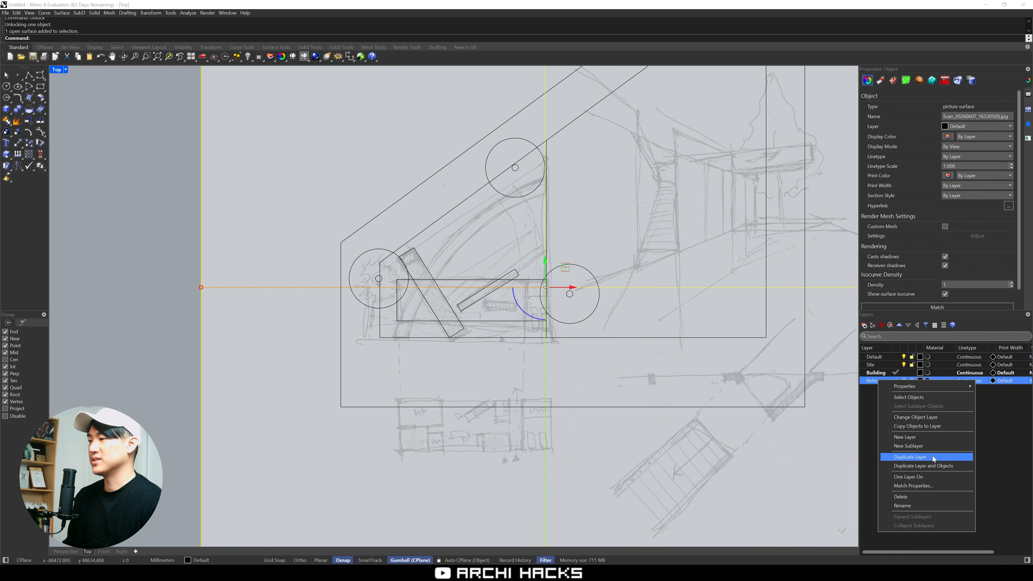
left_click(947, 418)
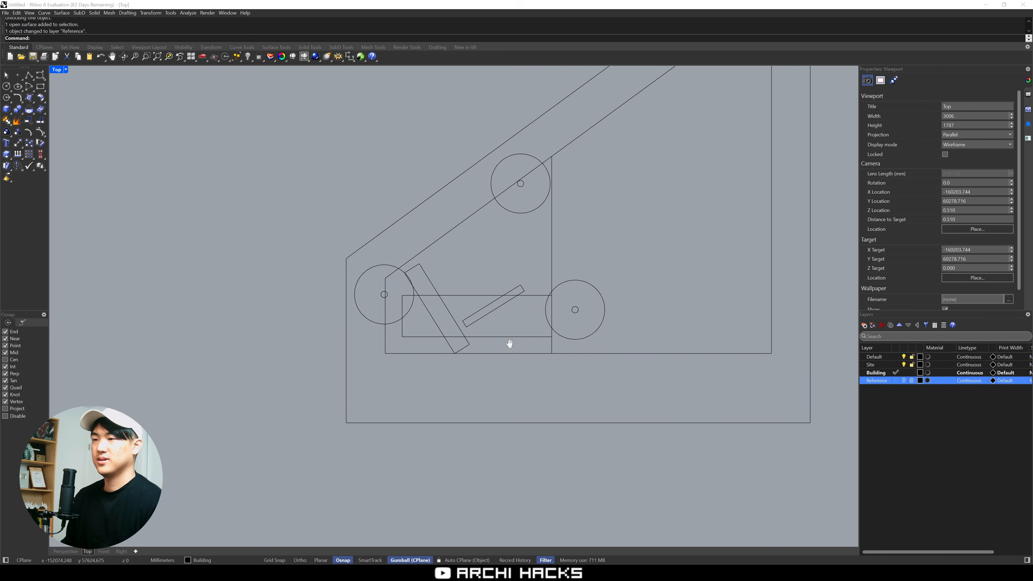
Set the display color of the Site layer to green
scroll(440, 318, "up", 2)
scroll(506, 339, "up", 1)
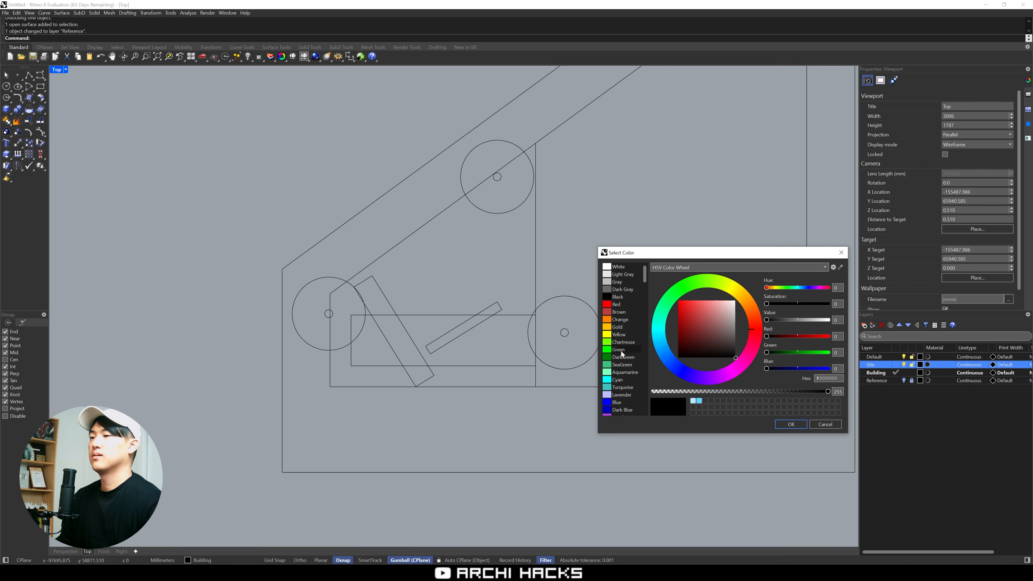
left_click(619, 357)
left_click(791, 424)
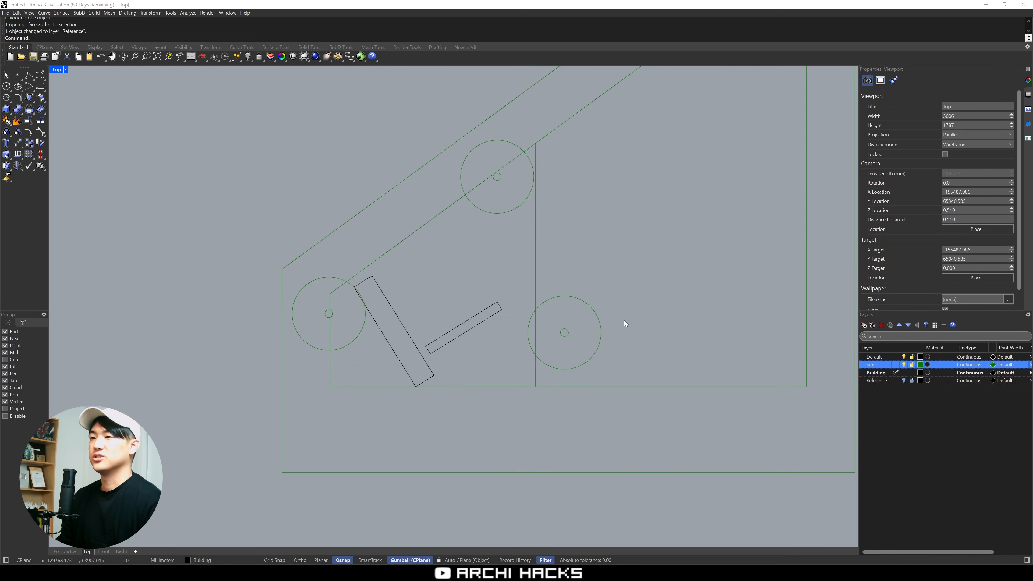
Clear the curve selection and select the Building layer for the next modelling work
right_click_drag(624, 320, 651, 321)
scroll(544, 319, "up", 6)
left_click_drag(549, 298, 534, 362)
right_click_drag(533, 373, 591, 341)
key("Escape")
left_click(874, 373)
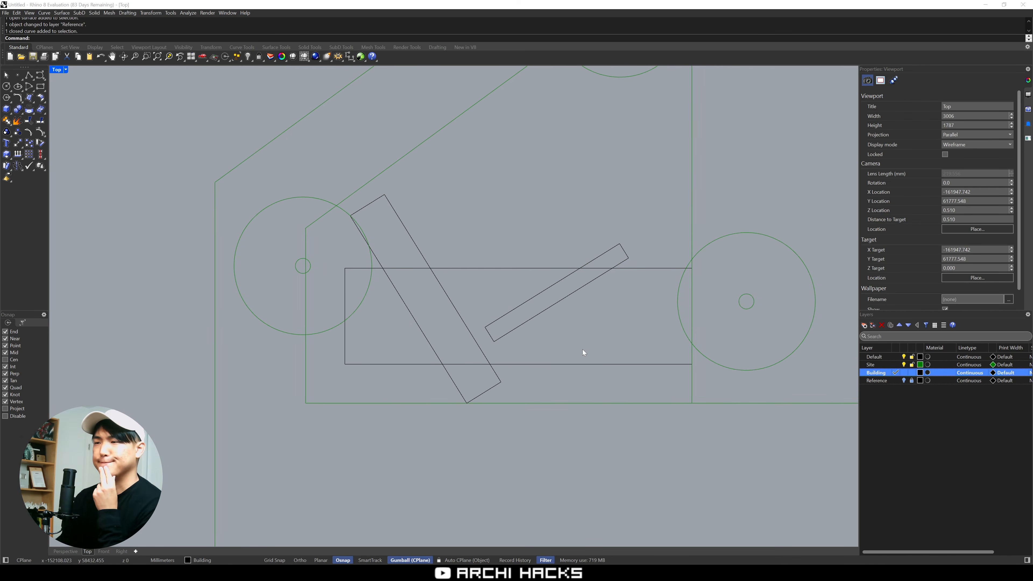
Restore the four-viewport layout and zoom the Perspective and Right viewports to the model extents
key("ctrl+m")
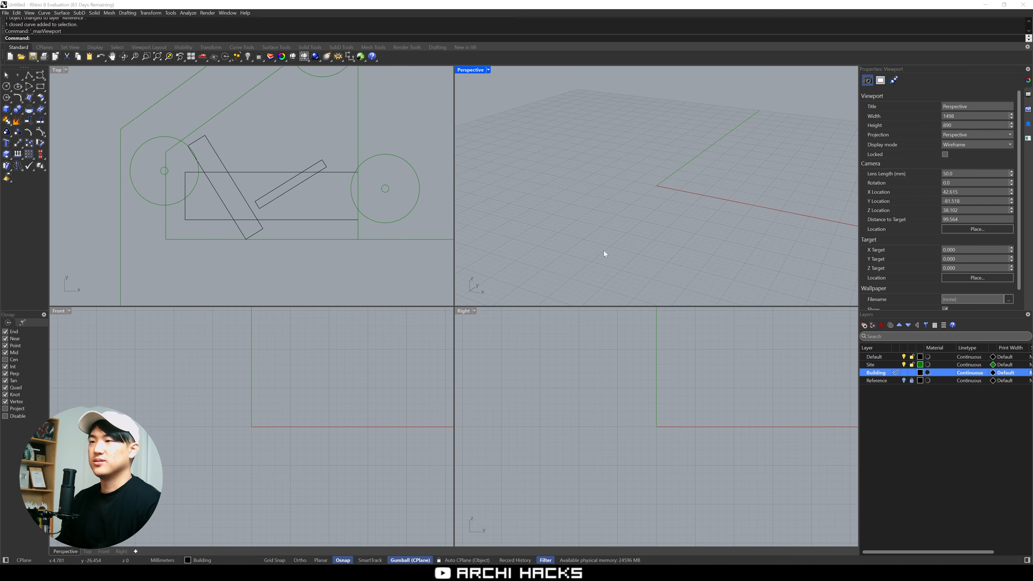
type("ZE")
key("Return")
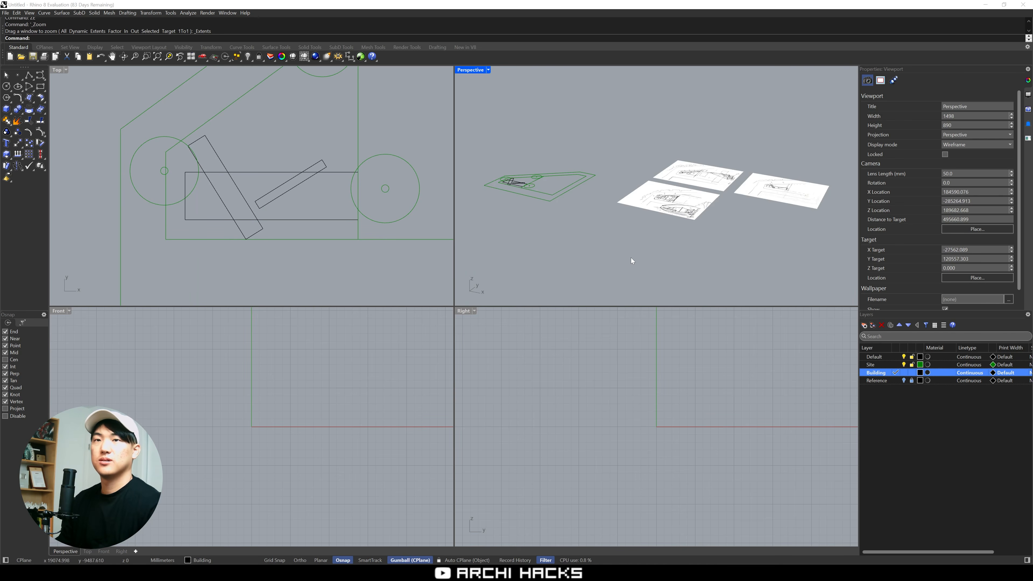
right_click_drag(679, 238, 718, 255)
left_click(672, 363)
type("ZE")
key("Return")
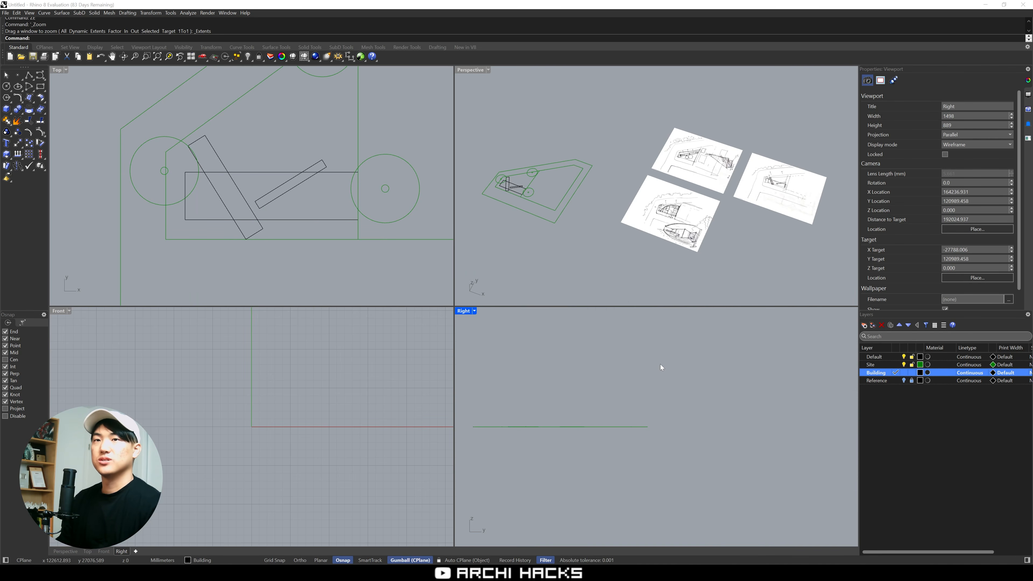
Zoom the Front viewport to the model extents
type("Z")
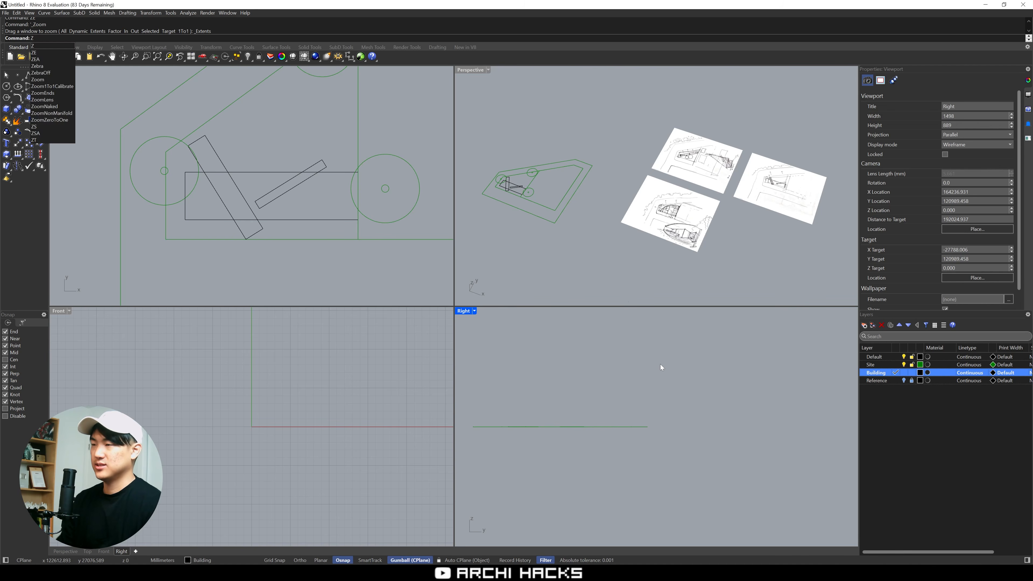
key("BackSpace")
left_click(365, 372)
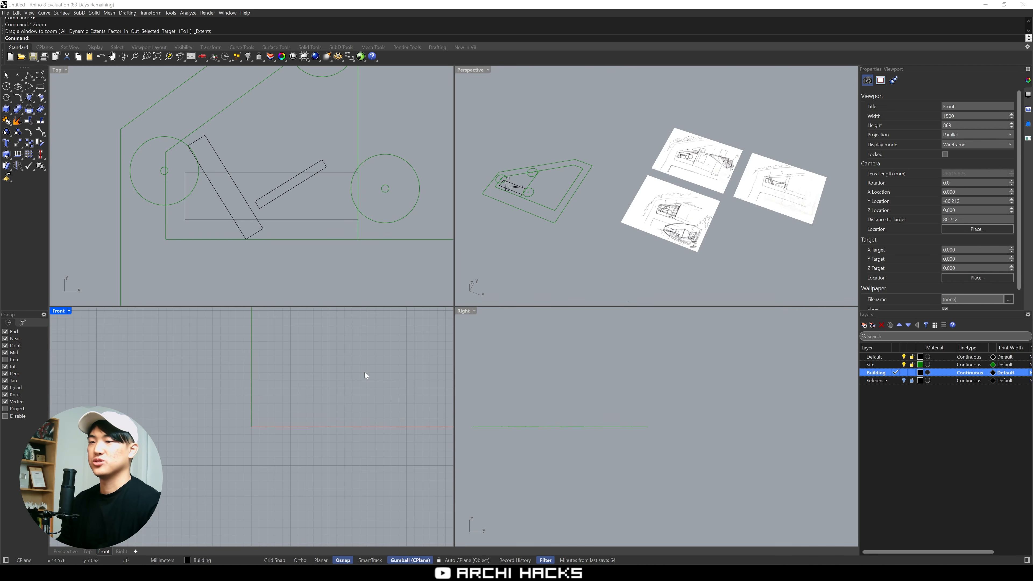
type("ZE")
key("Return")
left_click_drag(381, 362, 286, 478)
left_click(286, 476)
left_click(608, 379)
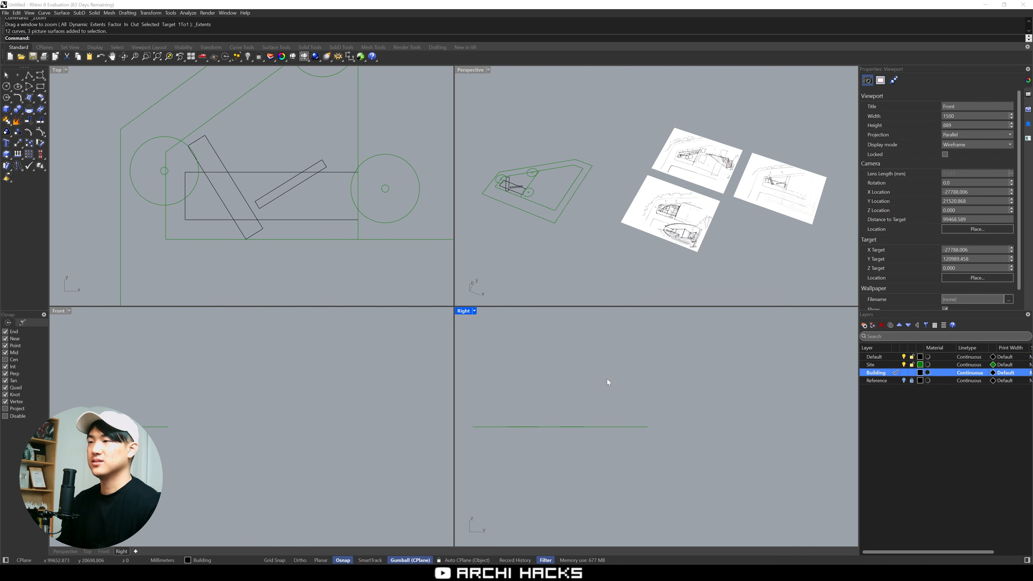
Maximize the Perspective viewport and bring the three sketch pictures into view
left_click(776, 267)
right_click_drag(776, 266, 762, 251)
key("ctrl+m")
mouse_move(626, 290)
right_mouse_down()
mouse_move(602, 320)
mouse_move(621, 363)
mouse_move(632, 361)
mouse_move(605, 258)
right_mouse_up()
scroll(602, 320, "up", 6)
scroll(569, 324, "down", 4)
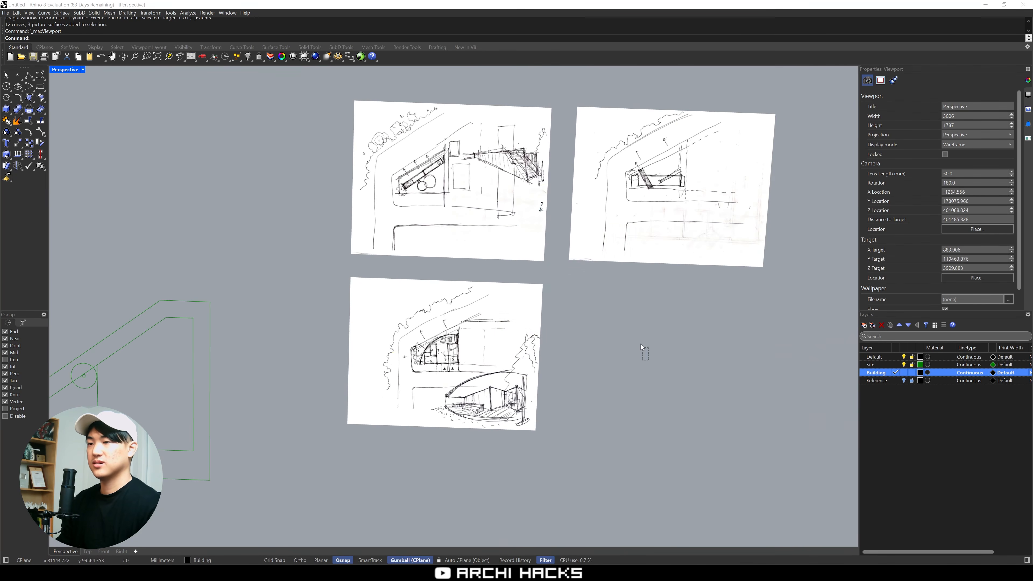
Move the three sketch pictures to the Reference layer
left_click_drag(641, 346, 505, 236)
right_click(881, 382)
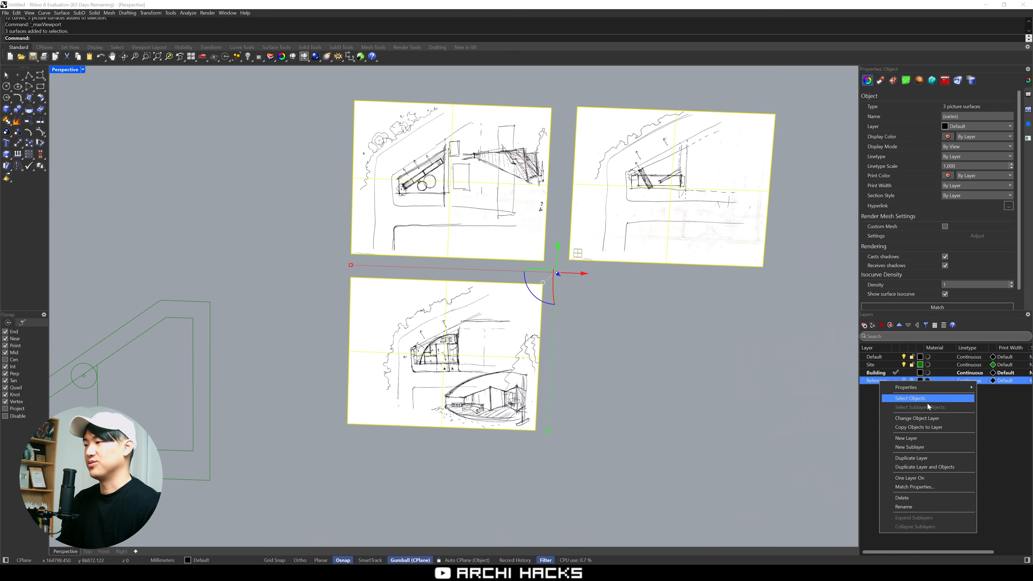
left_click(931, 419)
Zoom the Perspective view to the selected site and building curves, then clear the selection
scroll(427, 390, "down", 8)
right_click_drag(423, 387, 367, 415)
right_click_drag(353, 303, 494, 375, "shift")
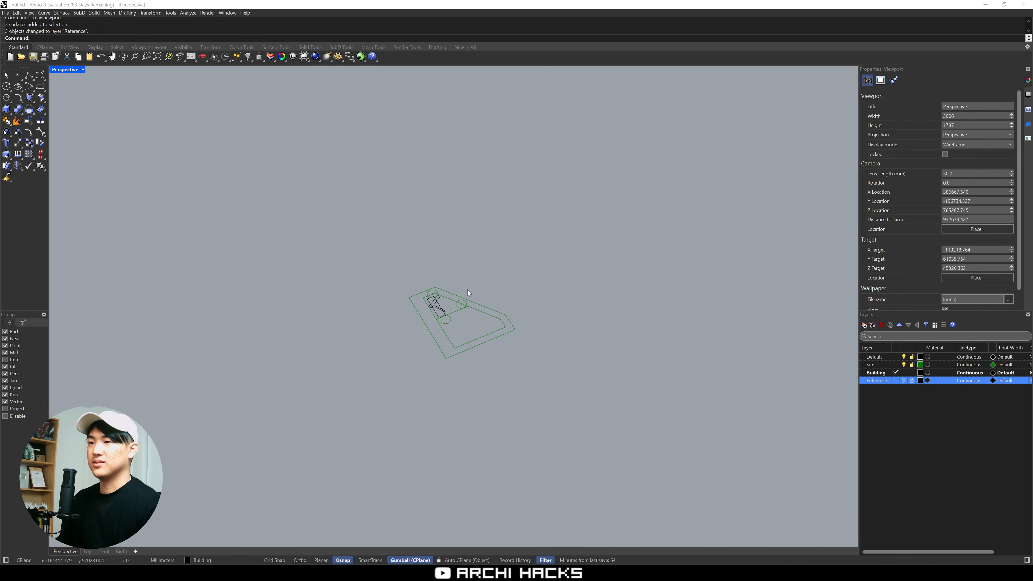
scroll(467, 289, "up", 4)
left_click_drag(548, 281, 356, 378)
type("zs")
key("Return")
left_click(563, 448)
left_click(512, 344)
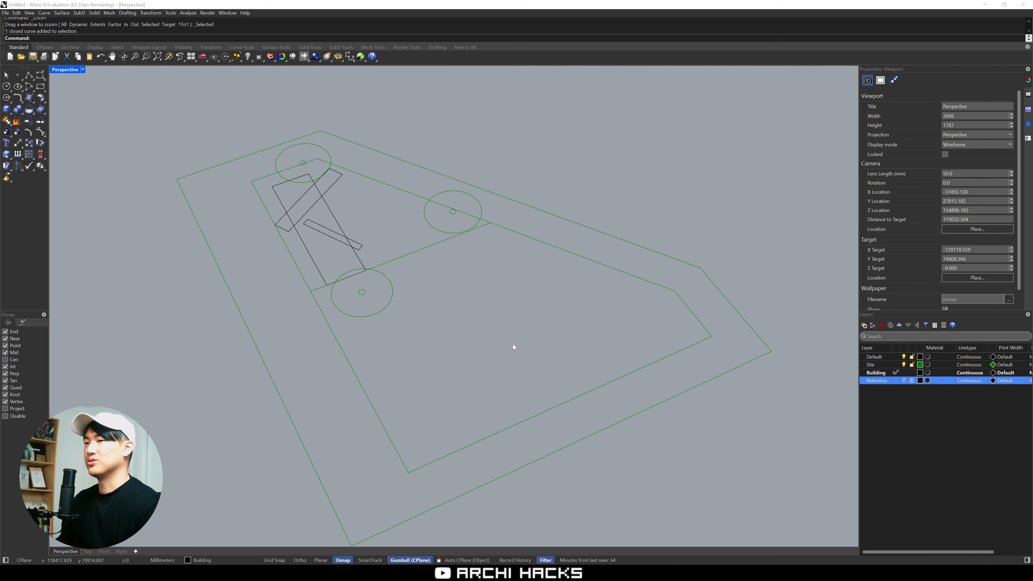
Extrude the largest rectangular building footprint upward by 4 m with ExtrudeCrv
right_click_drag(513, 344, 536, 394)
scroll(464, 332, "up", 5)
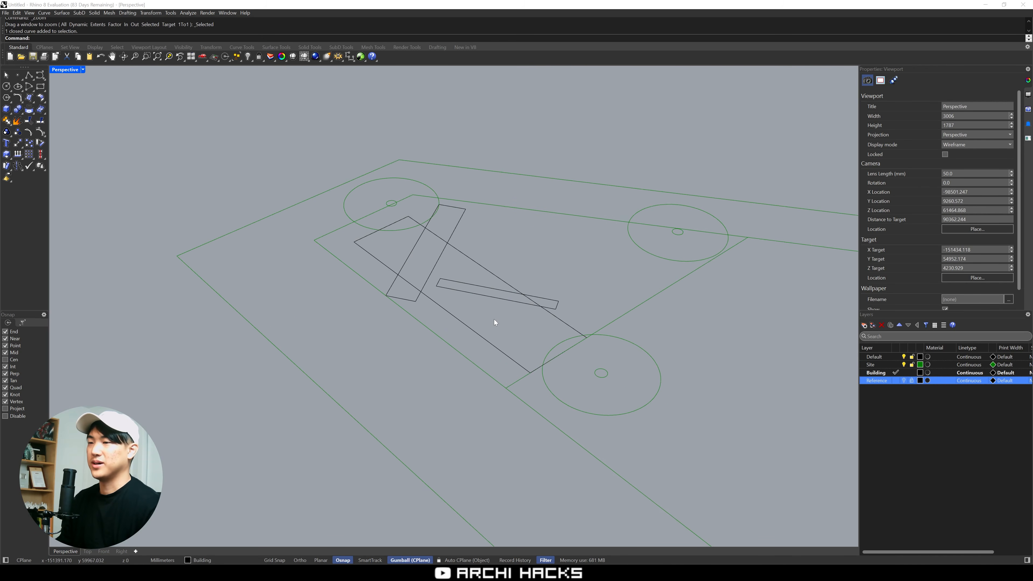
right_click_drag(494, 319, 500, 390)
left_click(498, 347)
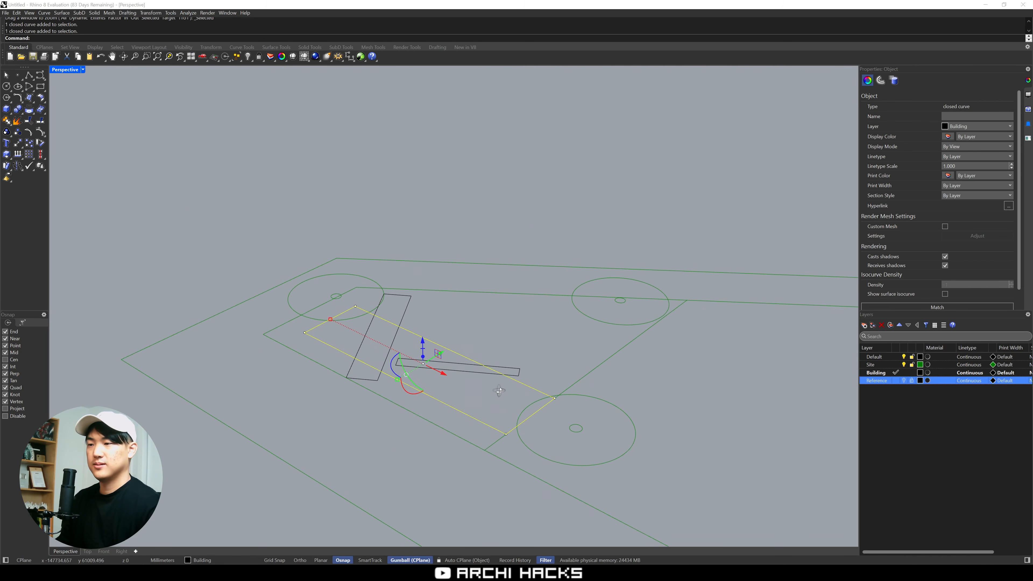
type("extrd")
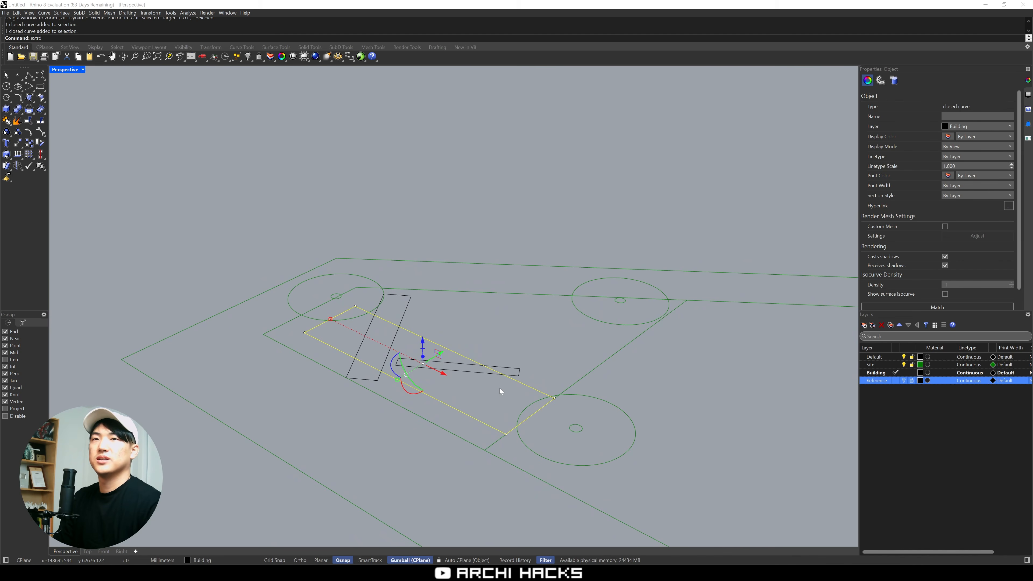
type("e")
key("BackSpace")
key("BackSpace")
type("d")
key("BackSpace")
type("udeCrv")
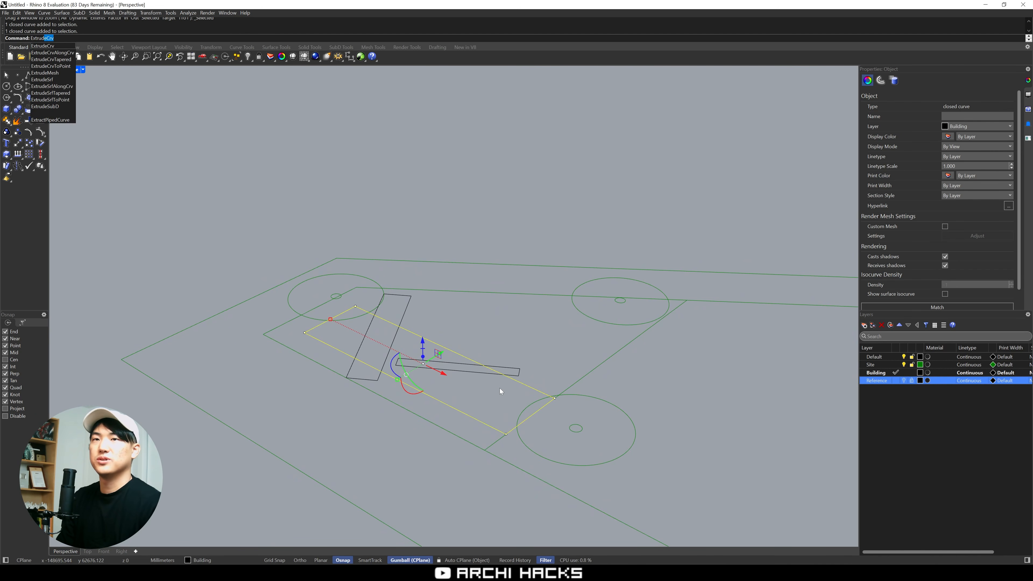
key("Return")
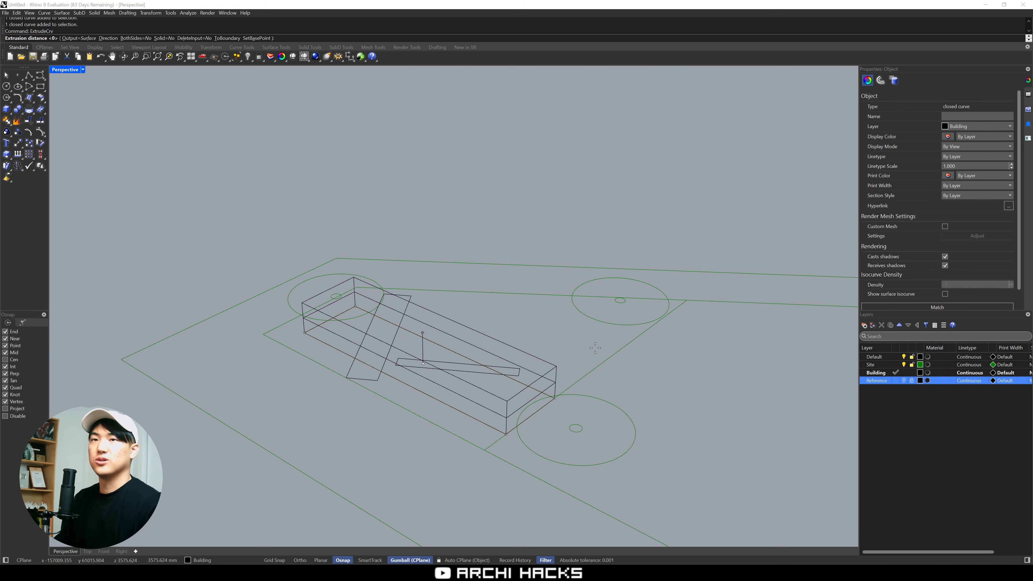
type("4m")
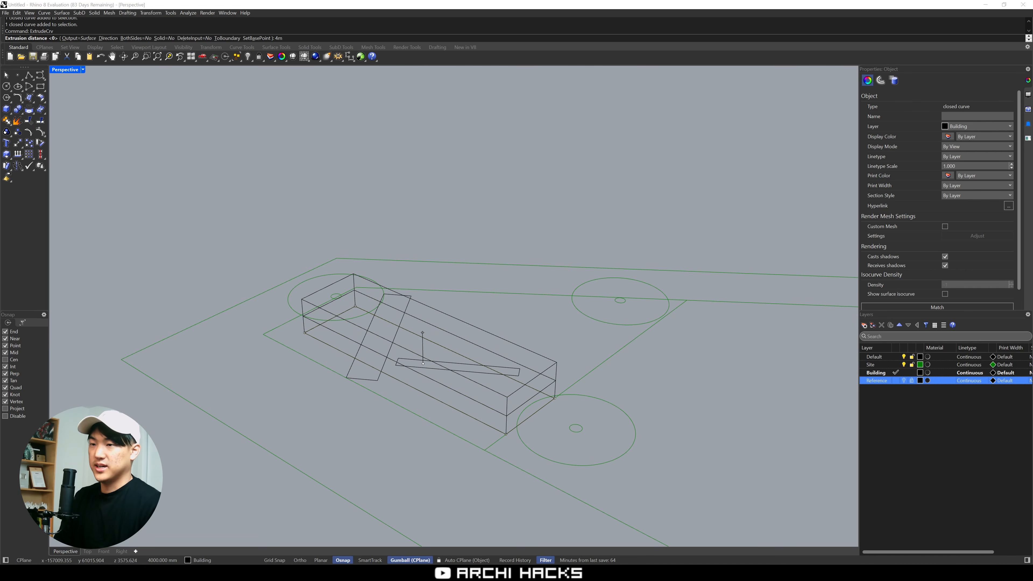
key("Return")
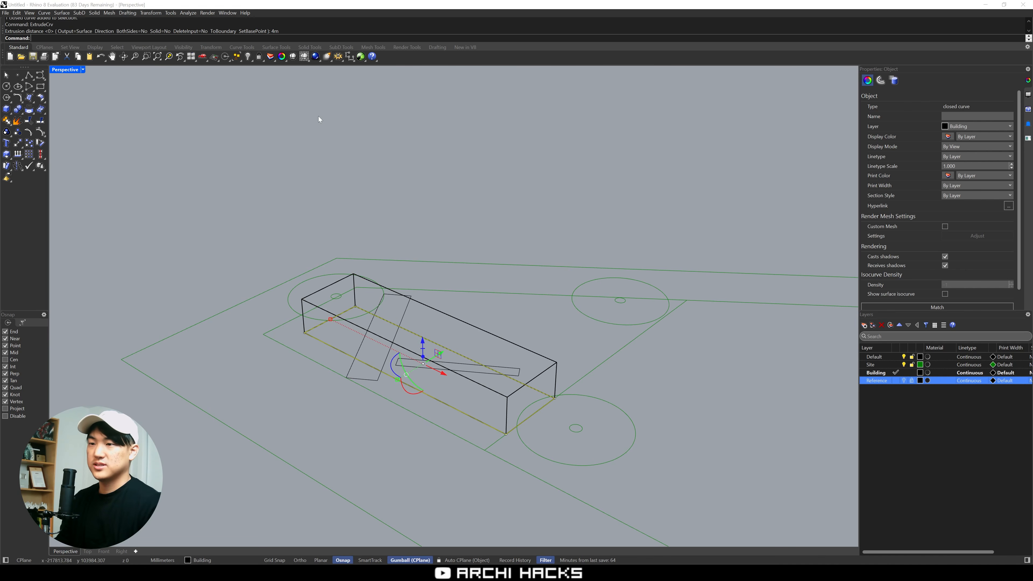
Set the Perspective viewport to Shaded display and cap the extruded building walls into a closed solid
left_click(73, 69)
left_click(117, 105)
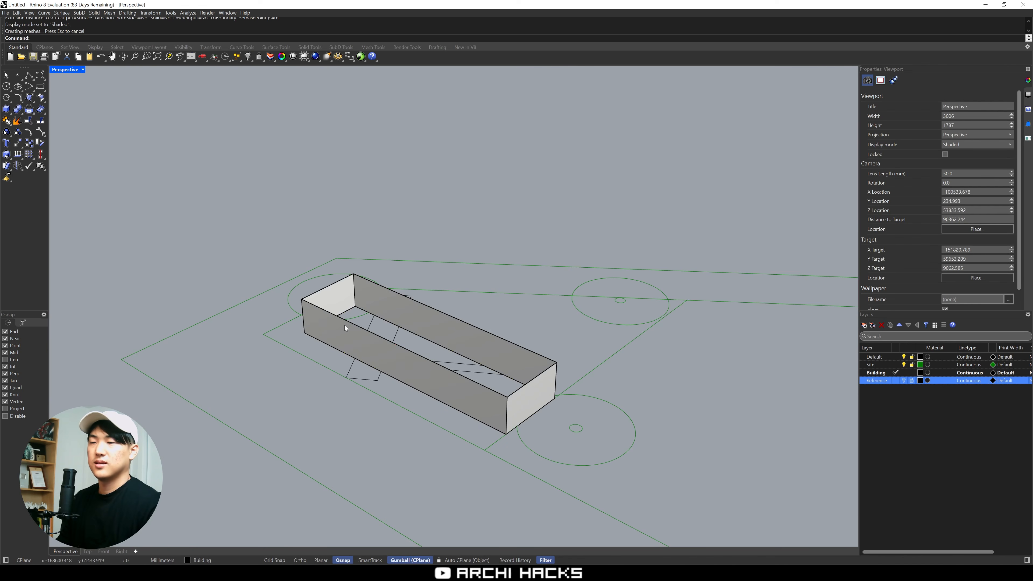
right_click_drag(345, 325, 357, 365)
left_click(366, 359)
type("Cap")
key("Return")
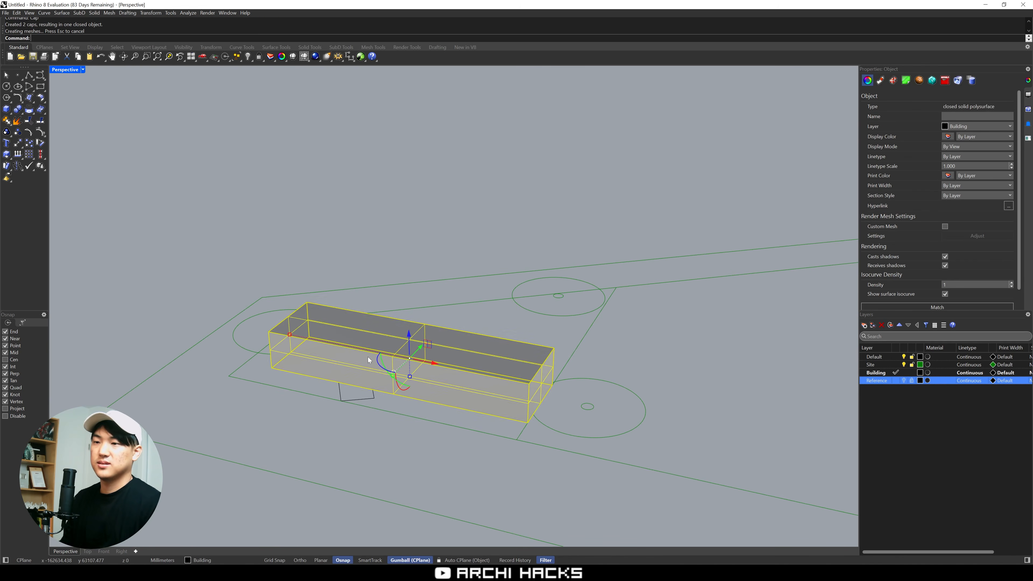
key("Escape")
Extrude the narrow rectangle crossing the main block by 1.1 m, with the Solid option set to Yes
right_click_drag(321, 258, 449, 459)
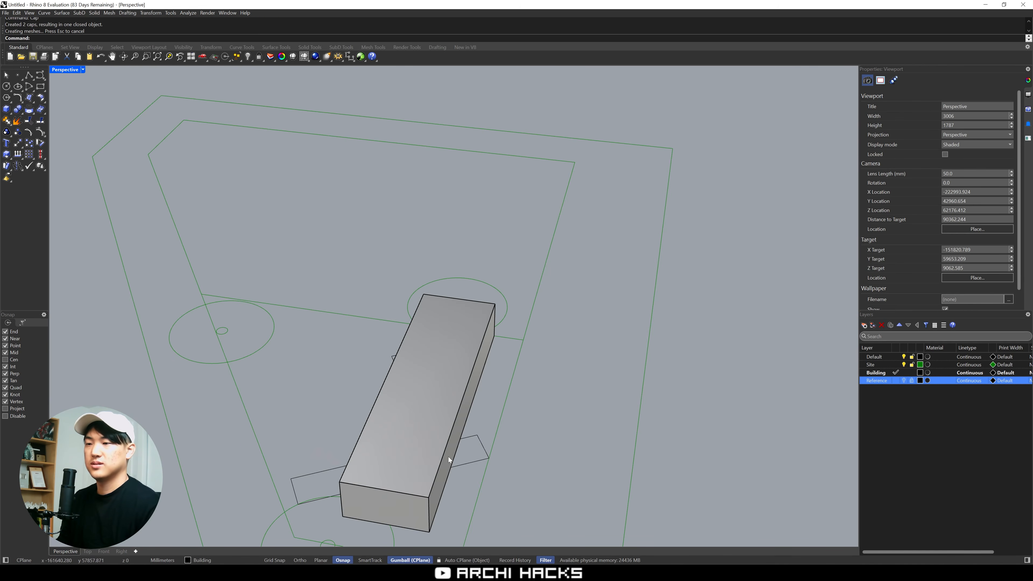
left_click(475, 439)
key("Return")
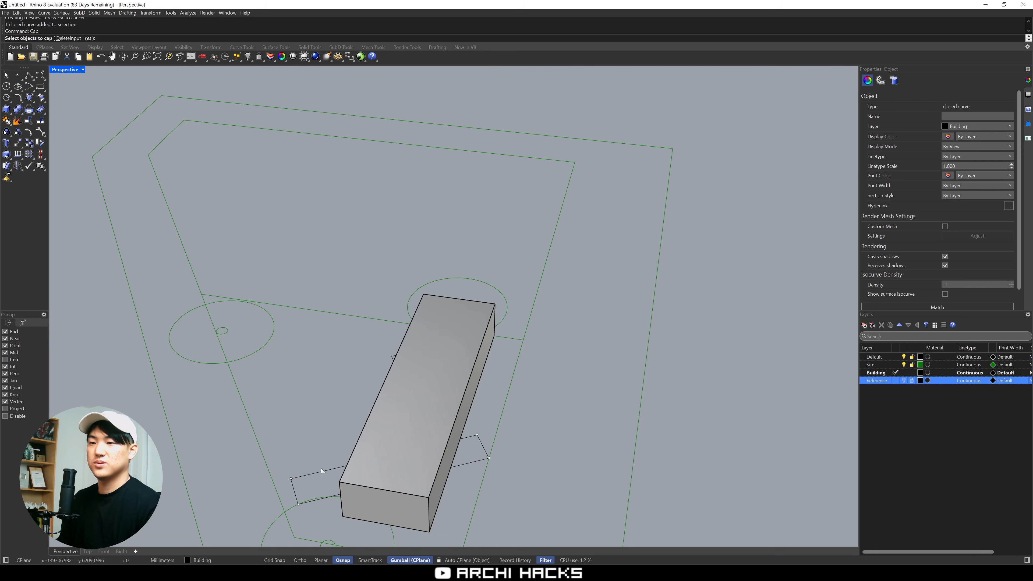
key("Escape")
type("extr")
key("Return")
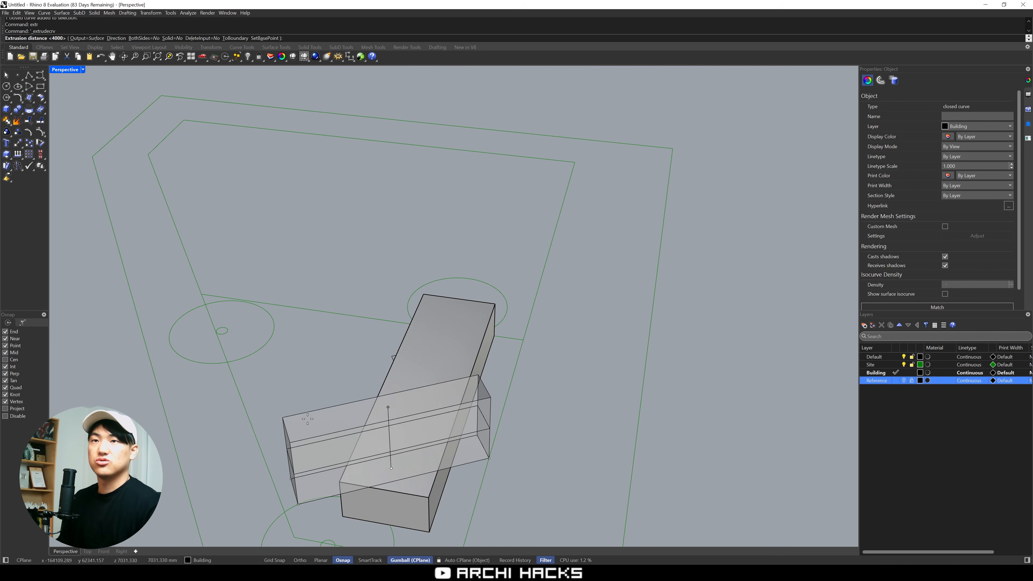
left_click(168, 38)
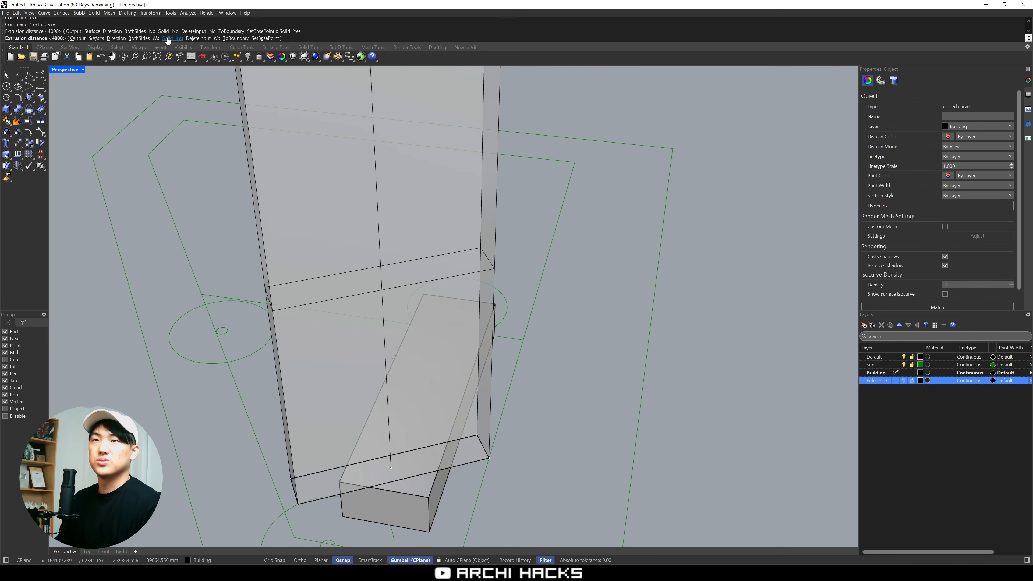
right_click_drag(500, 456, 245, 427)
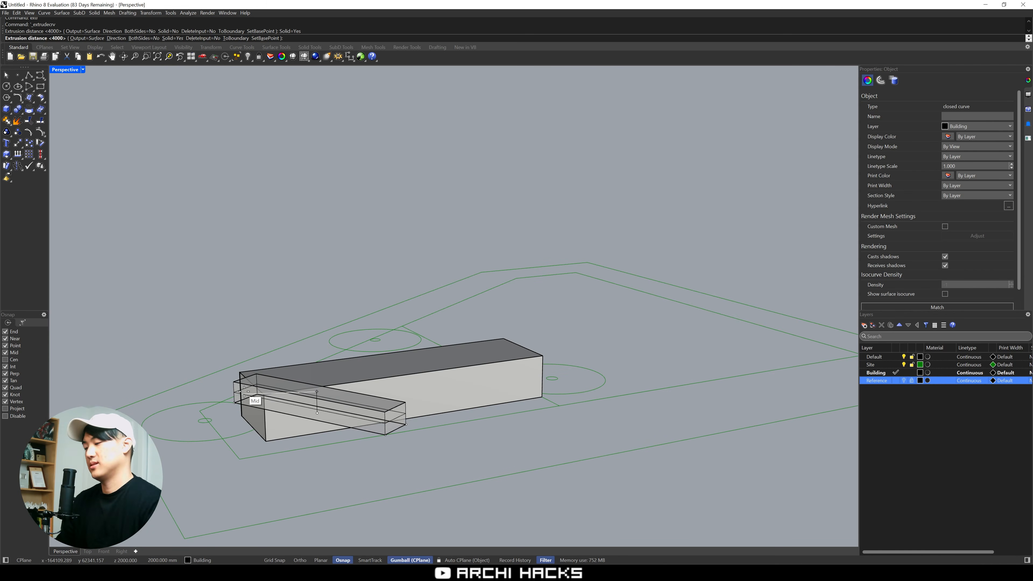
type("1.1m")
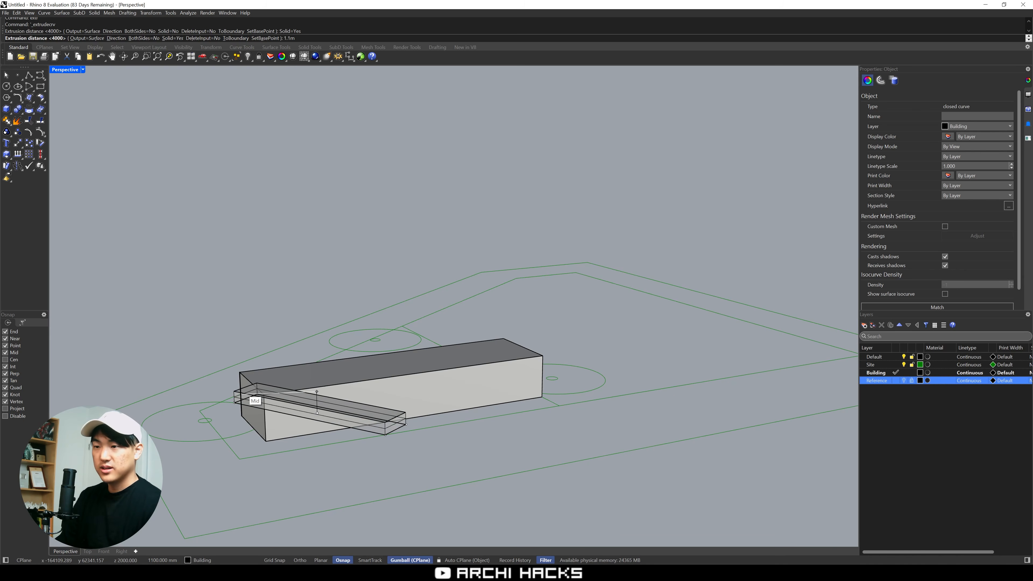
key("Return")
key("Escape")
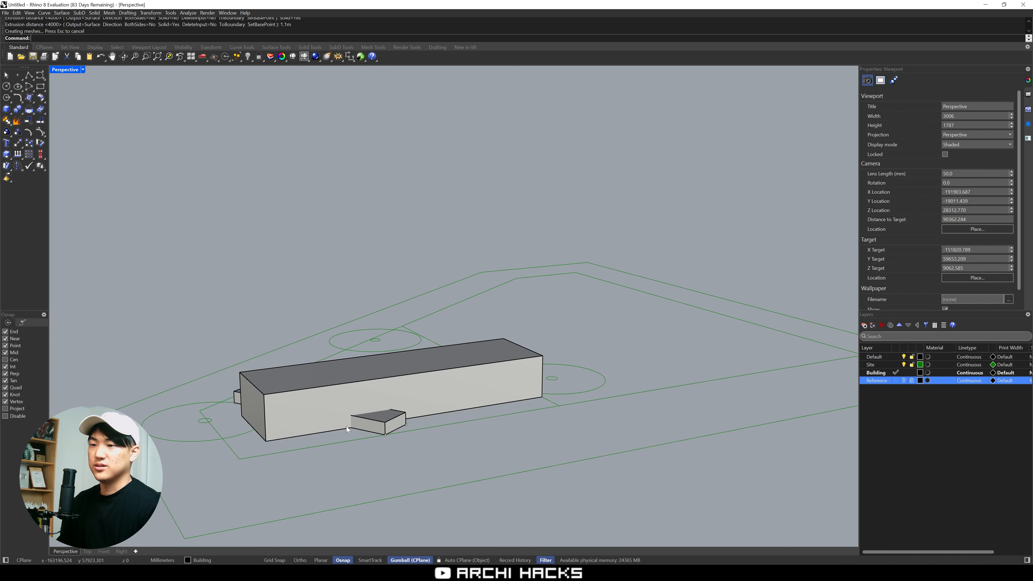
Move the narrow crossing volume vertically by 4000 mm so its base sits at the top of the main block
left_click(382, 430)
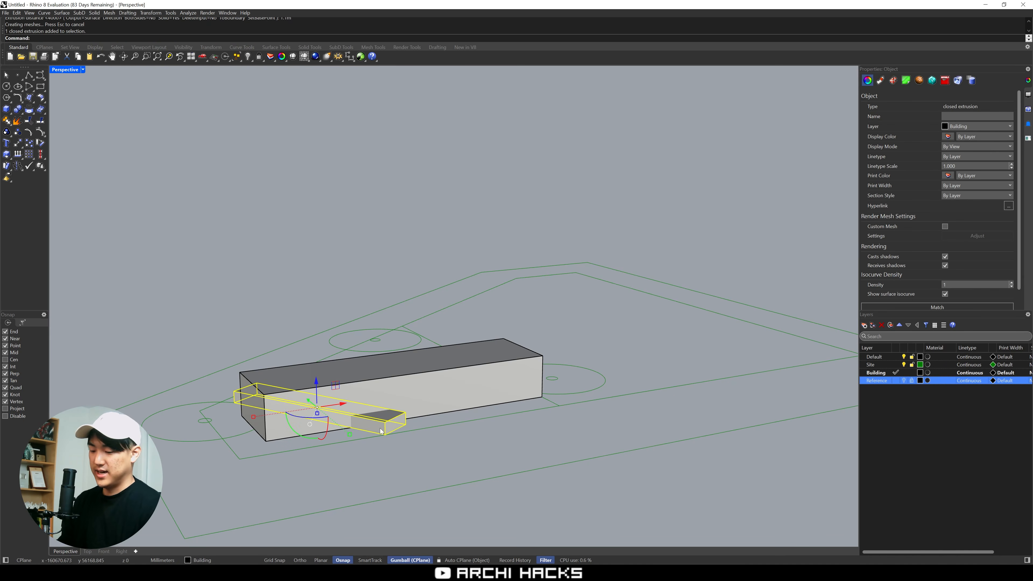
type("m")
key("Return")
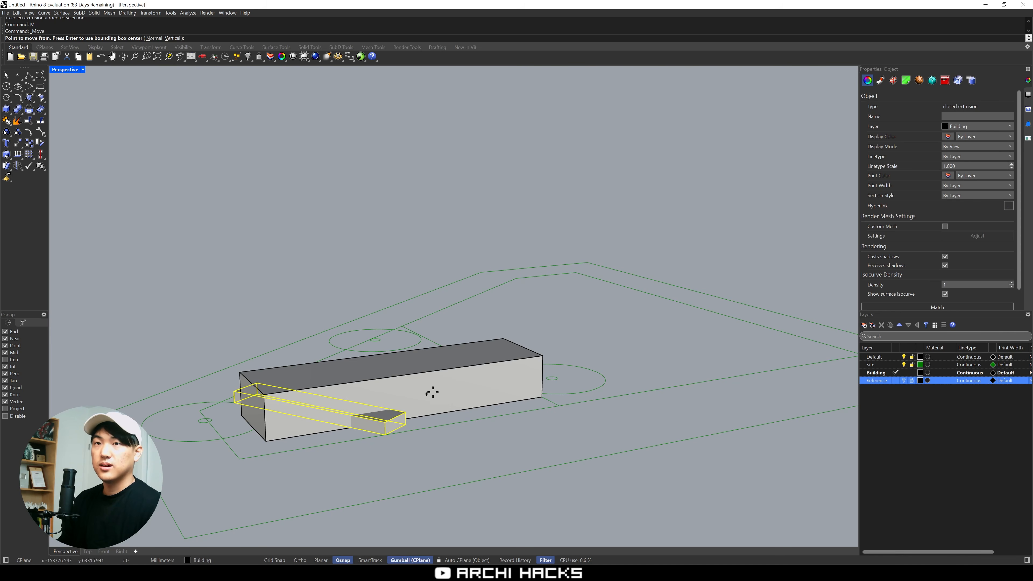
type("v")
key("Return")
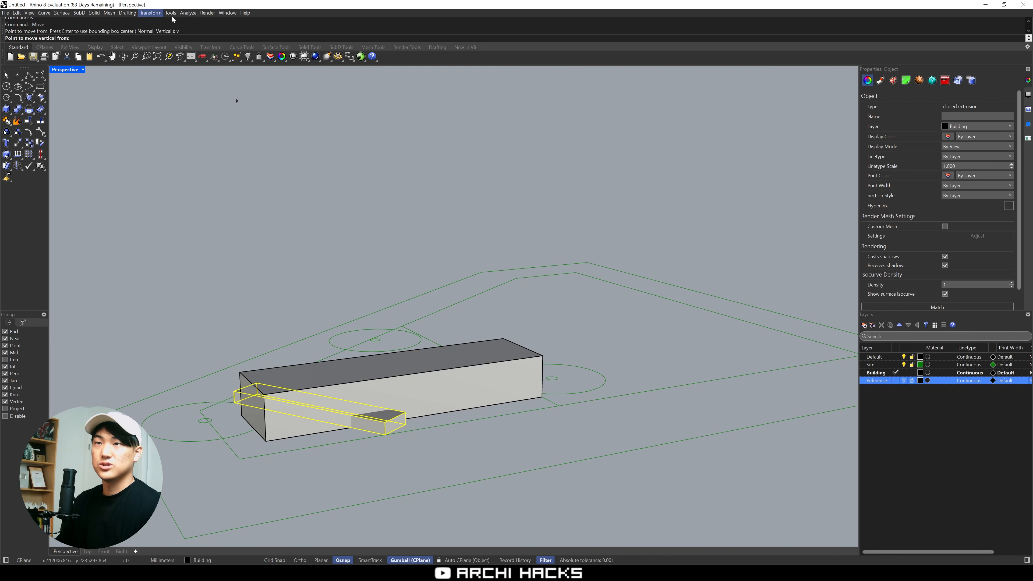
left_click(406, 424)
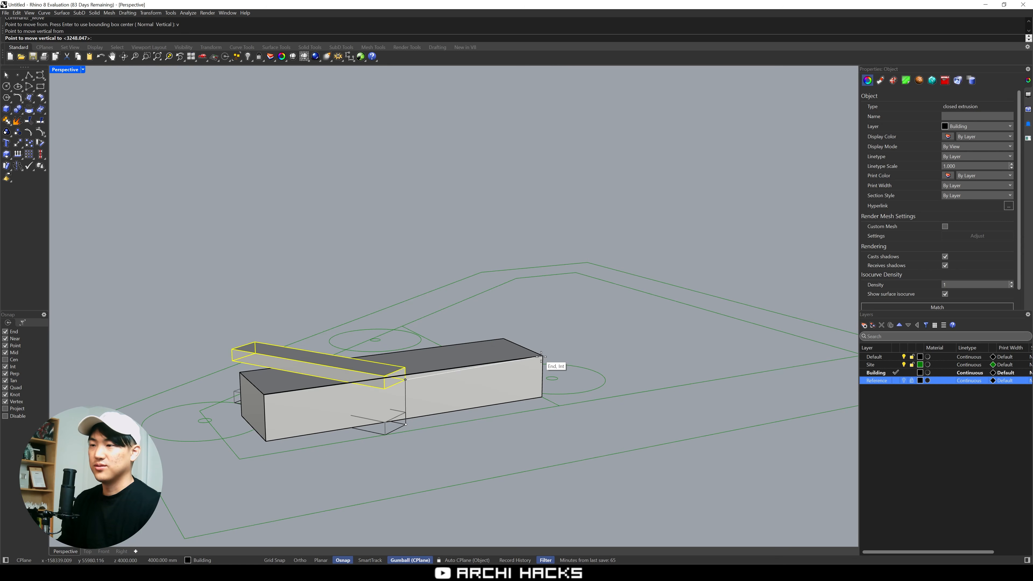
left_click(462, 369)
key("Escape")
right_click_drag(461, 368, 553, 367)
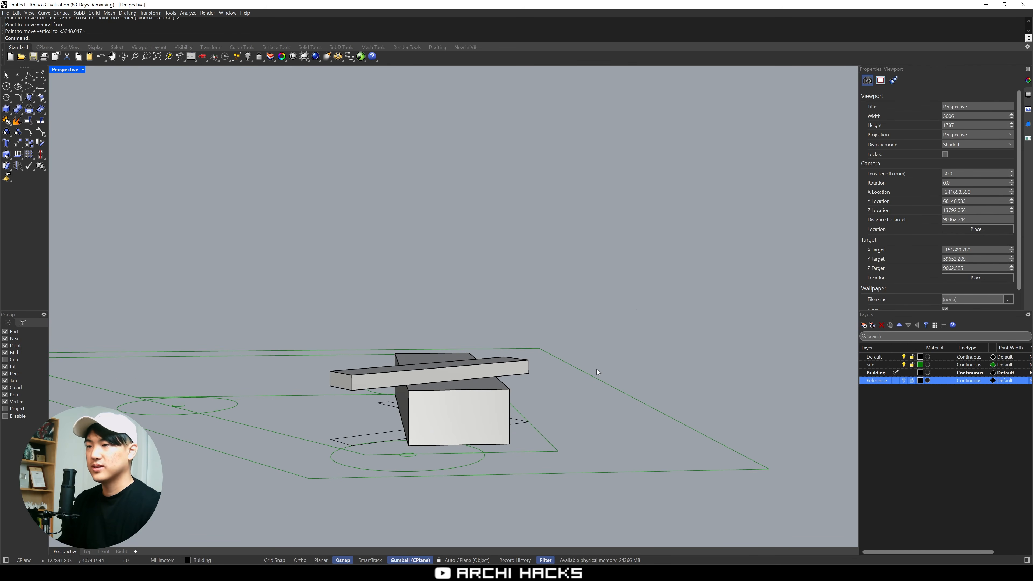
Add a sublayer named Pool under the Building layer
right_click(880, 374)
mouse_move(921, 385)
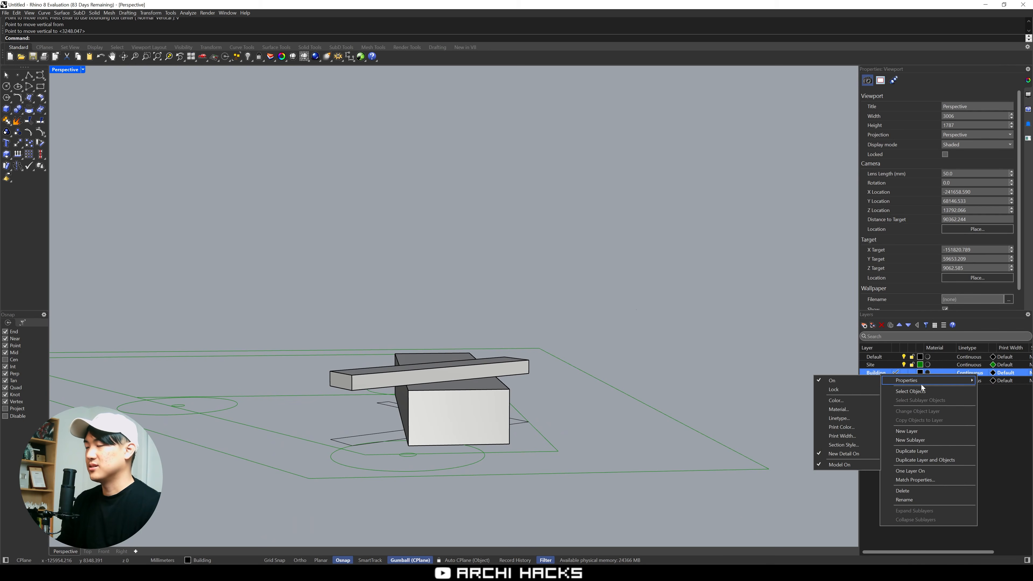
left_click(909, 440)
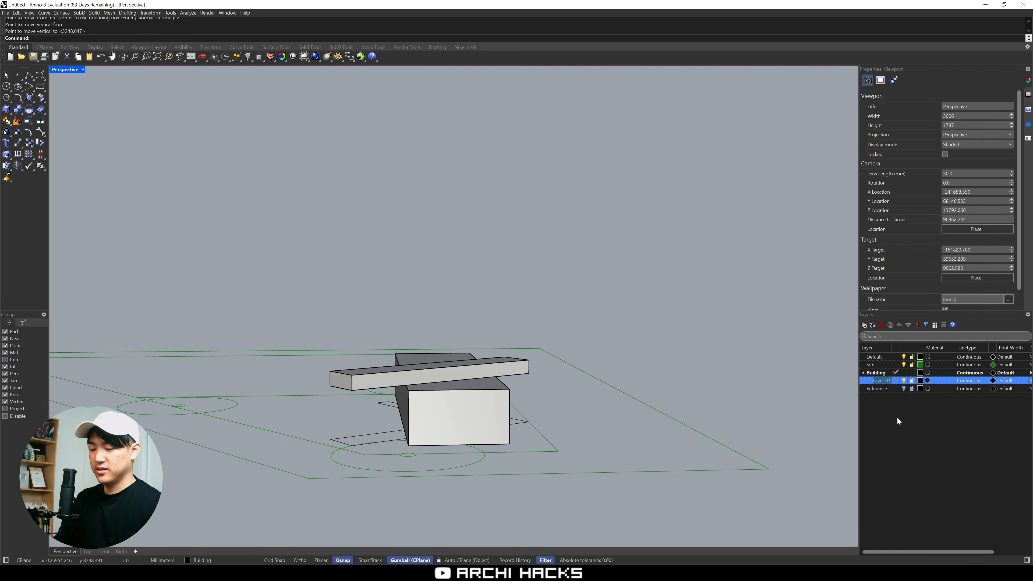
type("Pool")
key("Return")
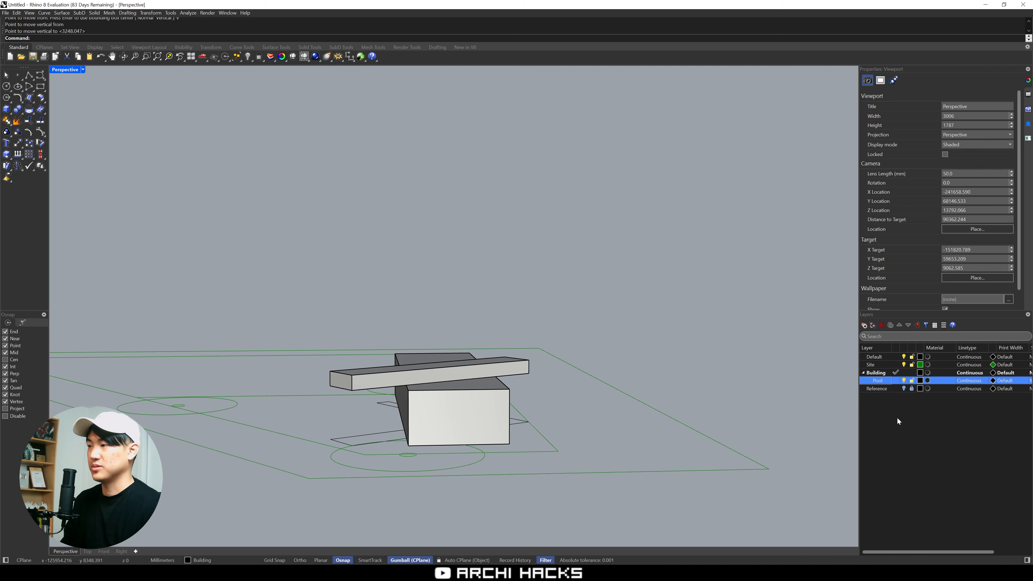
Move the raised narrow volume to the Pool layer
left_click(527, 371)
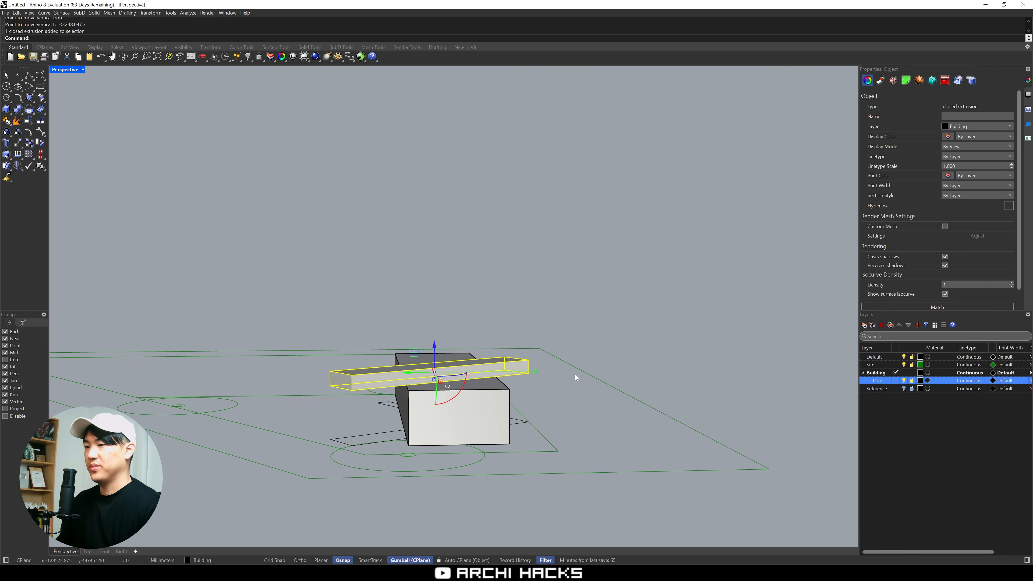
right_click(880, 382)
left_click(913, 417)
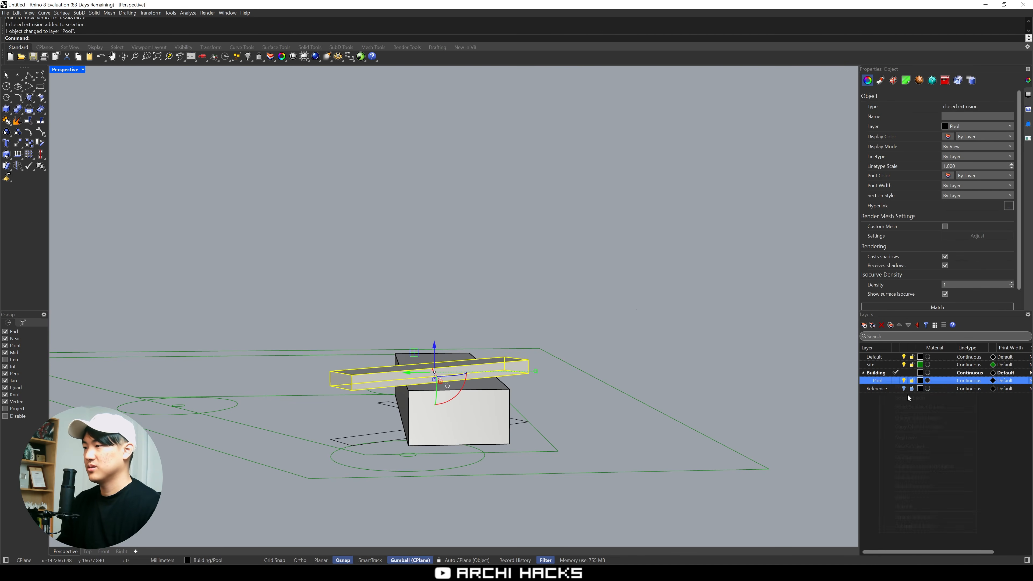
Set the Pool layer's colour to Aquamarine and deselect the raised narrow volume
left_click(921, 382)
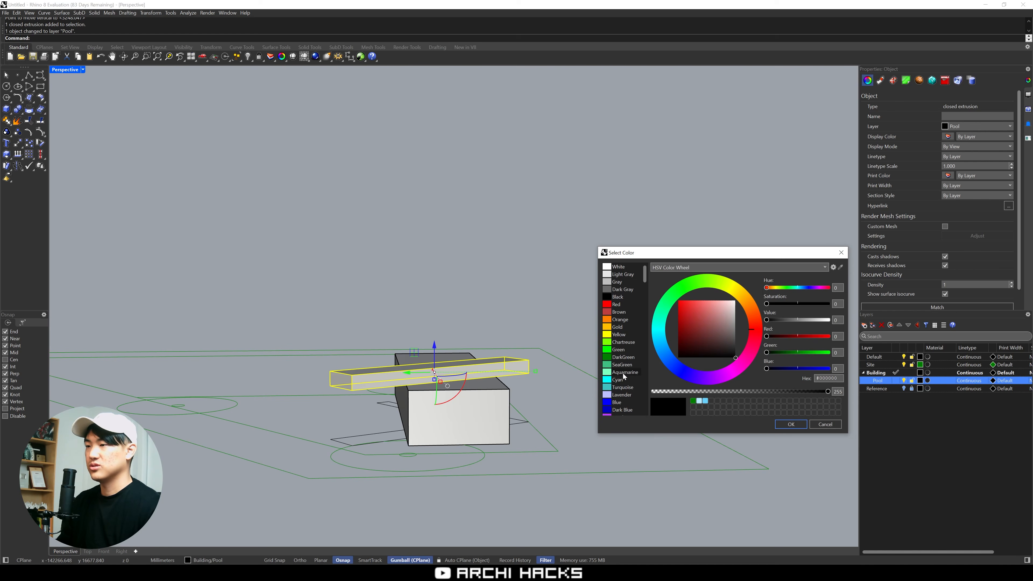
left_click(624, 373)
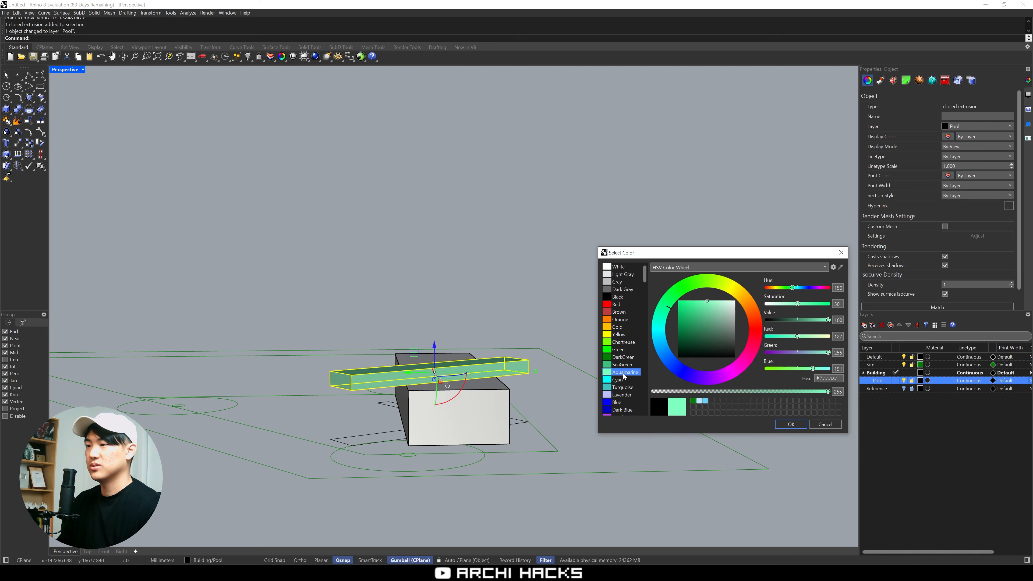
left_click(791, 425)
left_click(758, 427)
Extrude the small slanted rectangle at the main block's long side into a solid and Boolean-subtract it from the main block
scroll(500, 435, "up", 5)
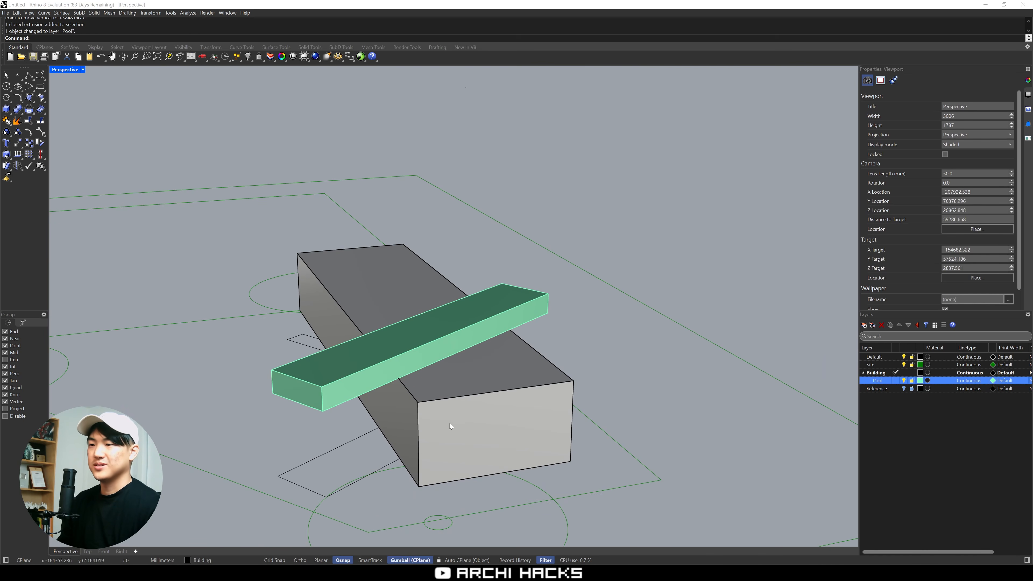
right_click_drag(449, 423, 633, 394)
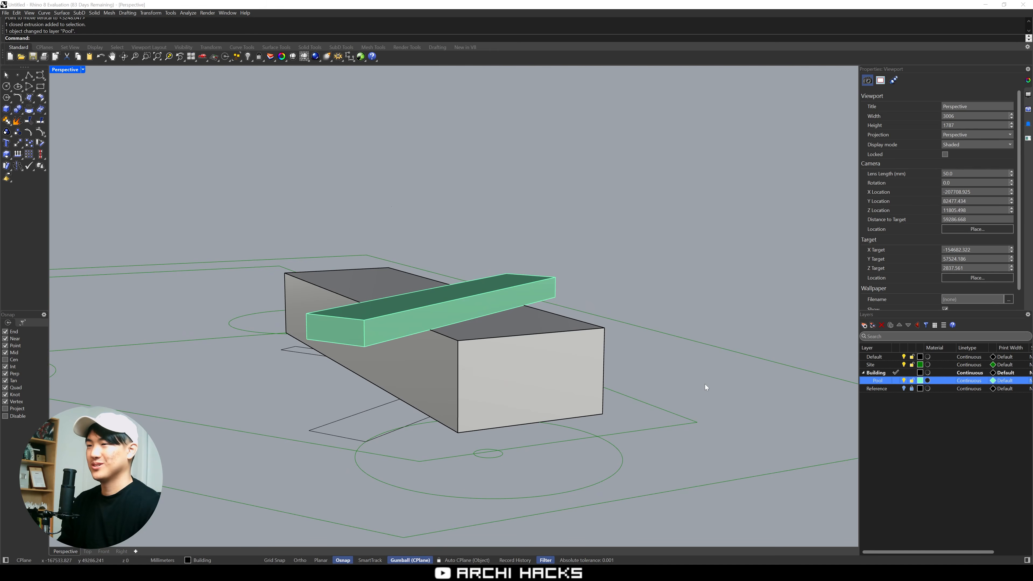
right_click_drag(699, 393, 529, 441)
left_click(464, 451)
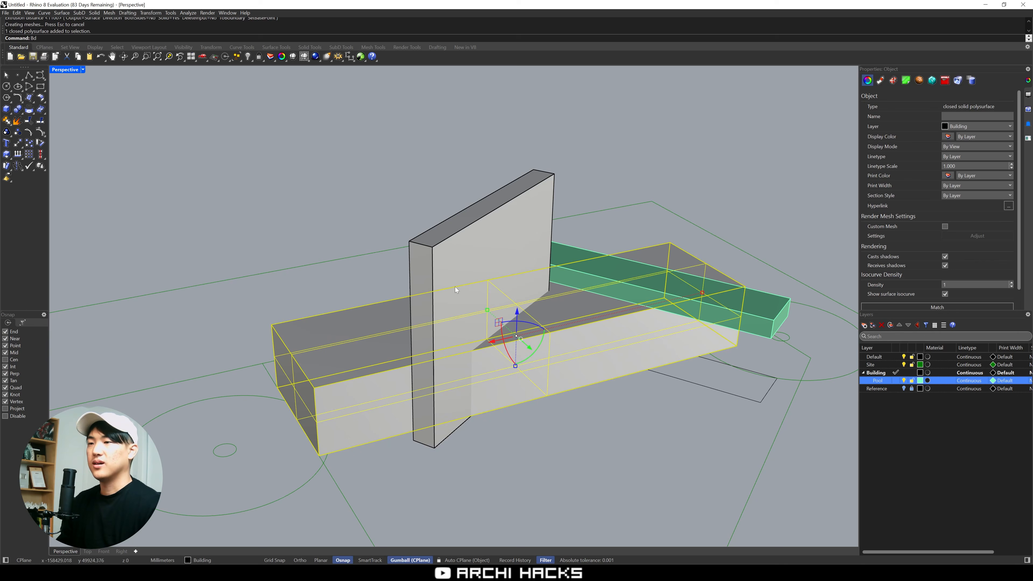
left_click(455, 287)
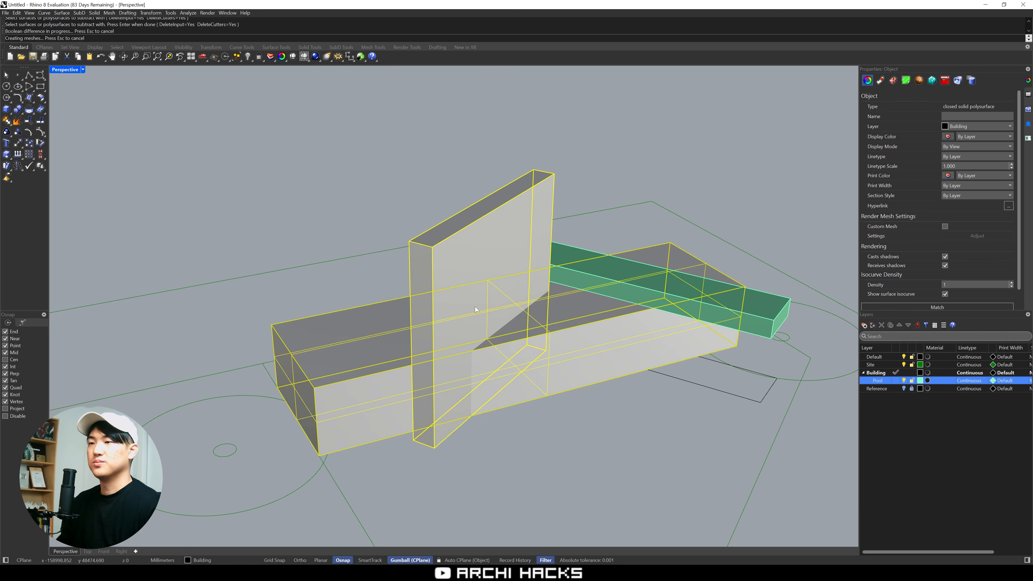
key("Return")
Hide the Pool and Massing sublayers under the Building layer
right_click_drag(540, 420, 501, 326)
right_click_drag(501, 325, 520, 330)
scroll(521, 327, "down", 4)
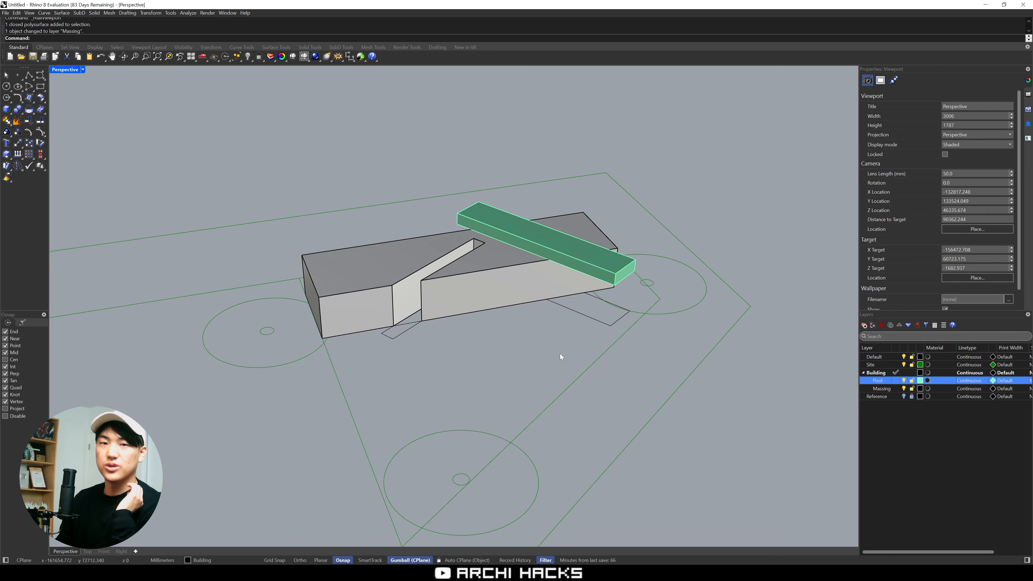
left_click(895, 389)
left_click(904, 380)
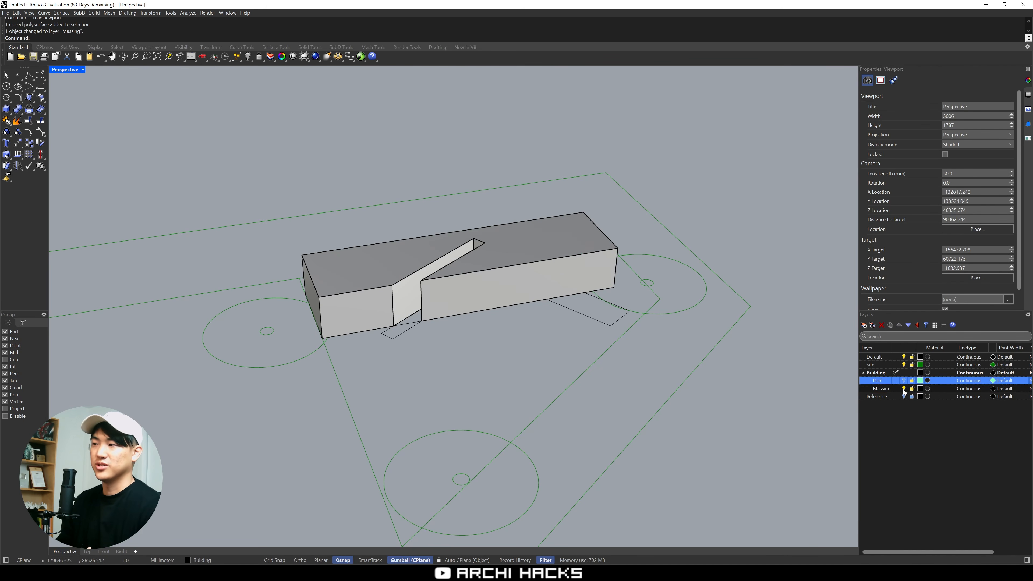
left_click(904, 388)
Switch from the Perspective view to a maximized Top view framed on the building's footprint curves
right_click_drag(535, 357, 501, 328)
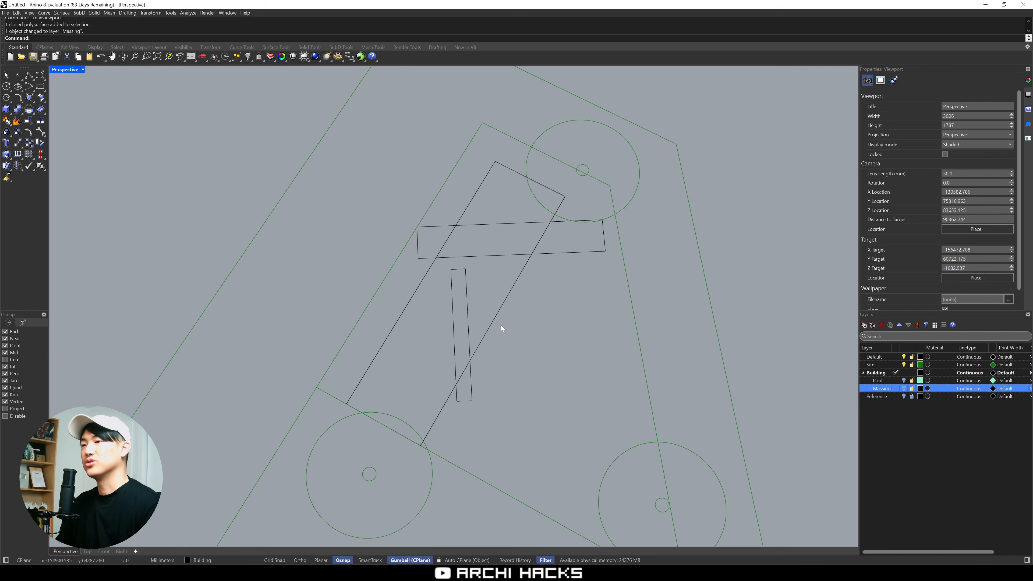
key("ctrl+m")
right_click_drag(266, 187, 280, 209)
key("ctrl+m")
scroll(654, 429, "up", 4)
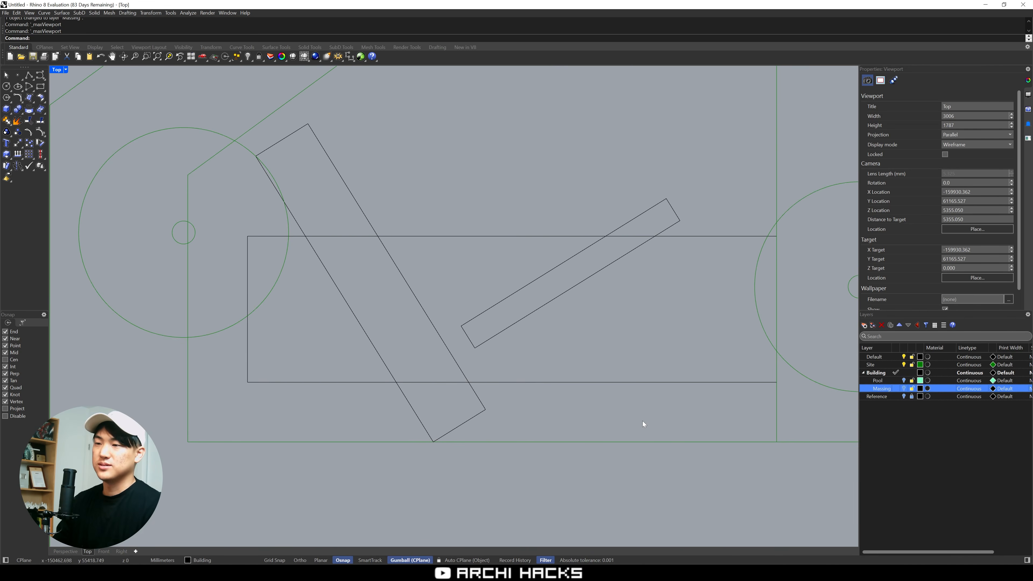
right_click_drag(643, 420, 652, 402)
left_click(937, 422)
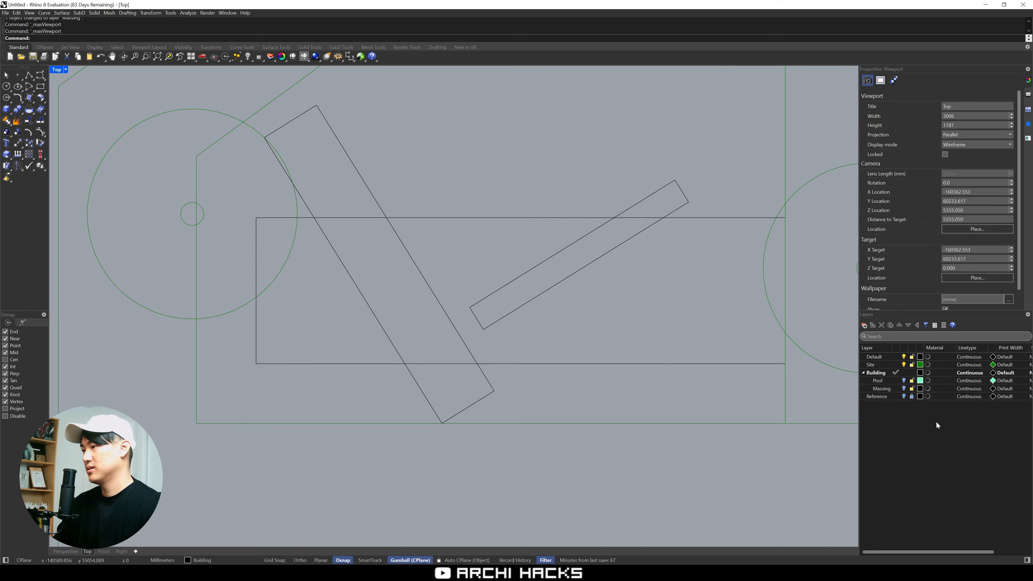
left_click(882, 373)
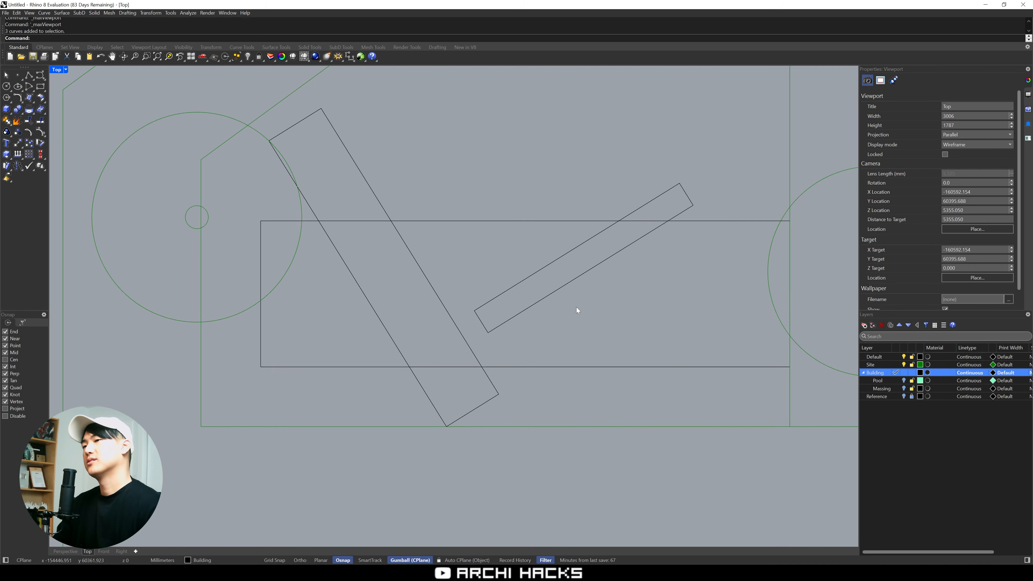
left_click_drag(576, 307, 516, 274)
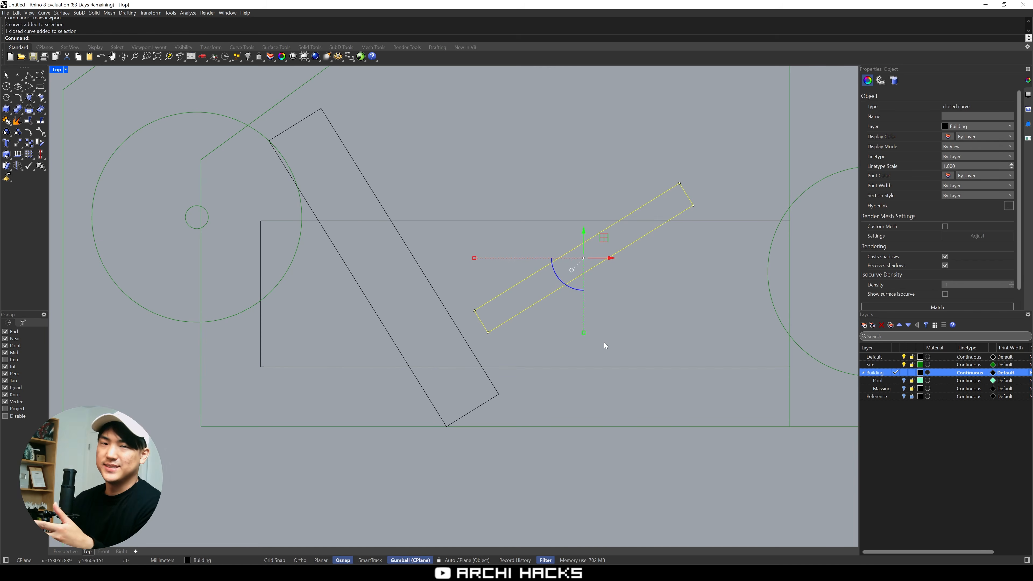
key("Escape")
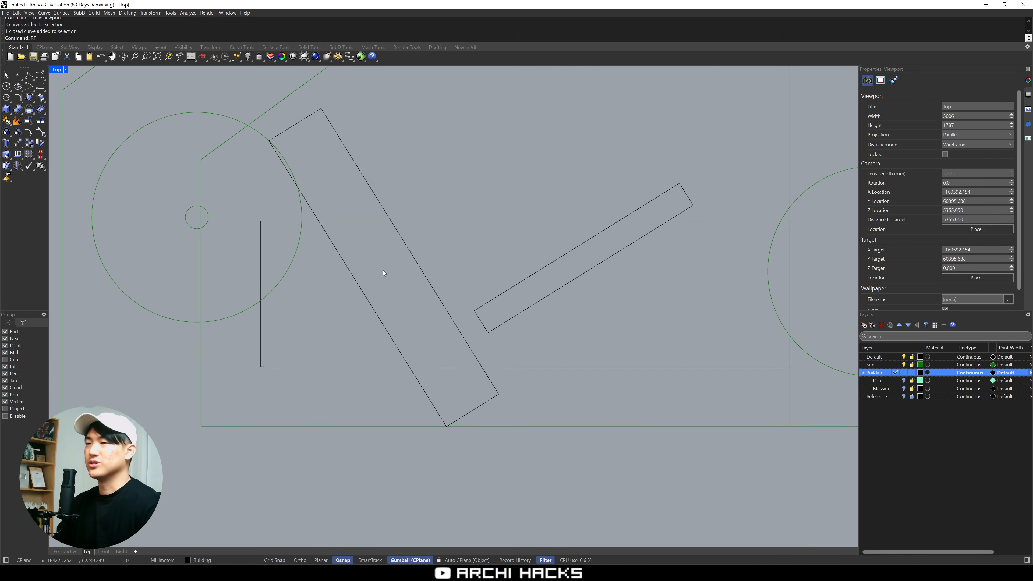
type("rec")
key("Return")
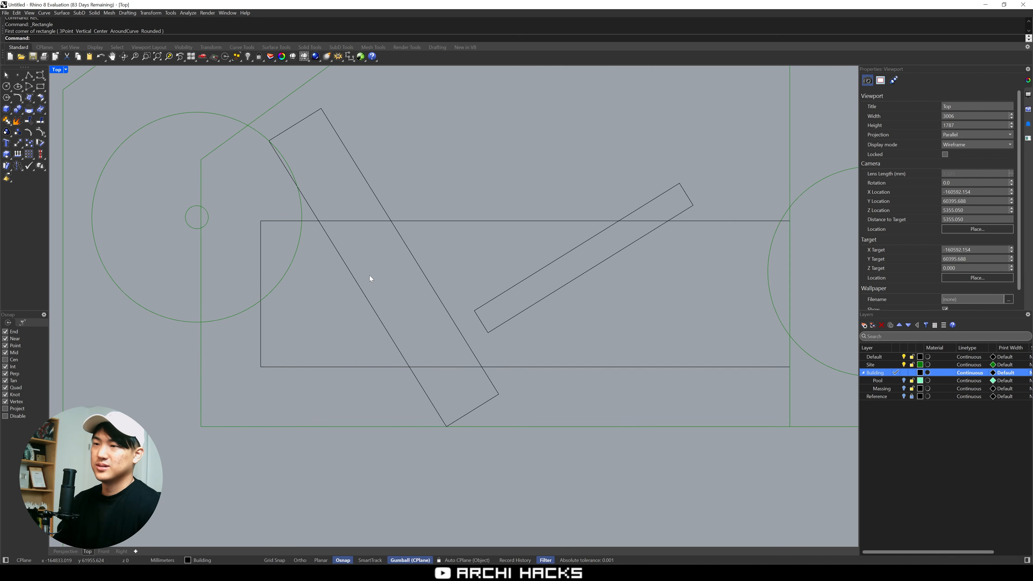
left_click_drag(422, 307, 440, 342)
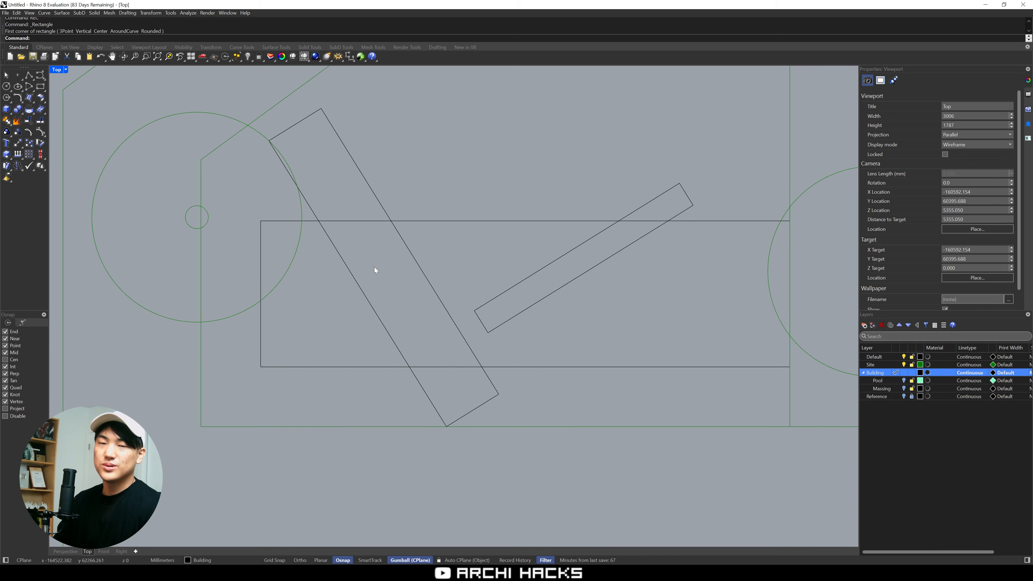
left_click_drag(353, 242, 452, 350)
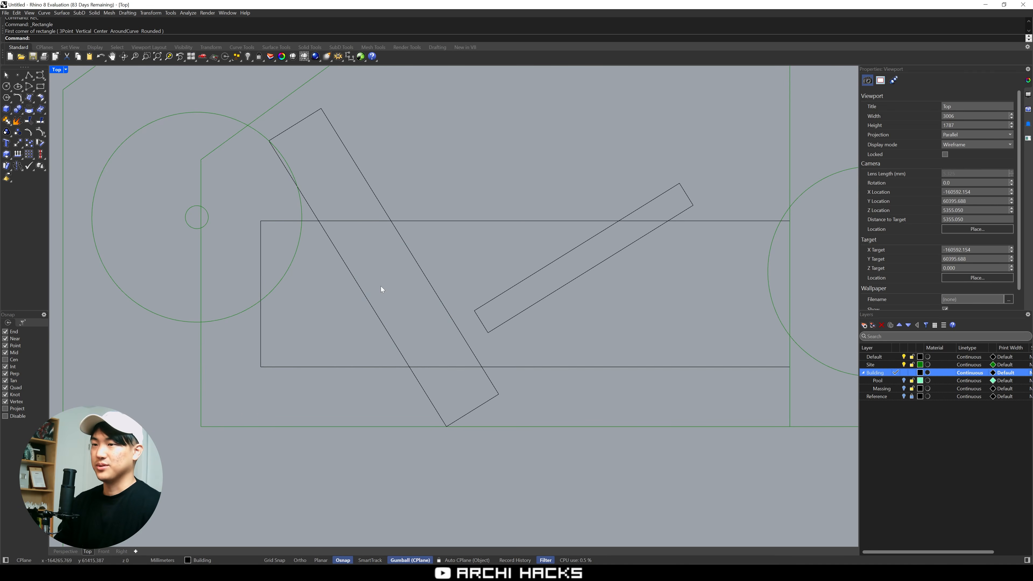
Add a new top-level layer named Annotation
left_click(865, 326)
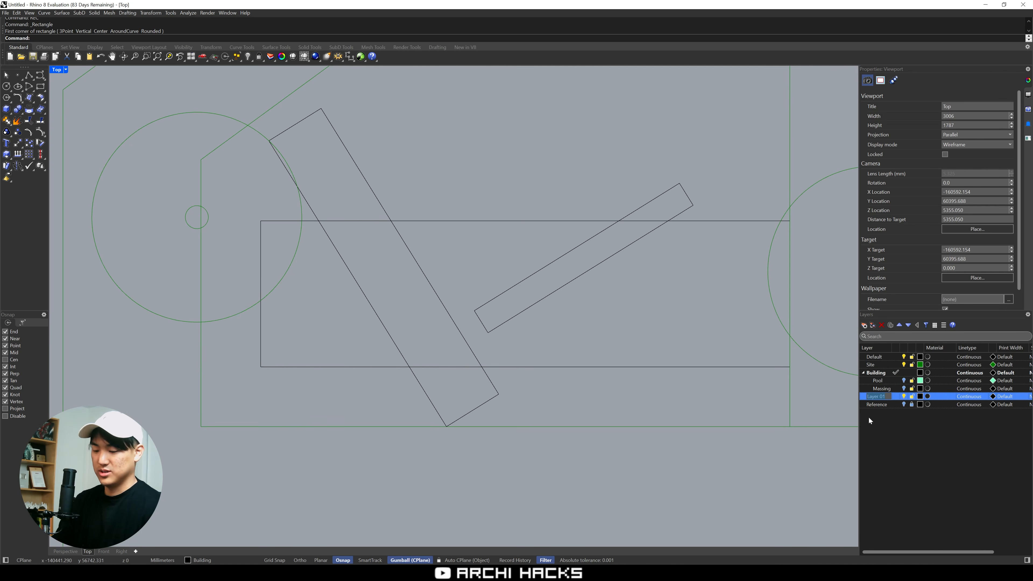
type("An")
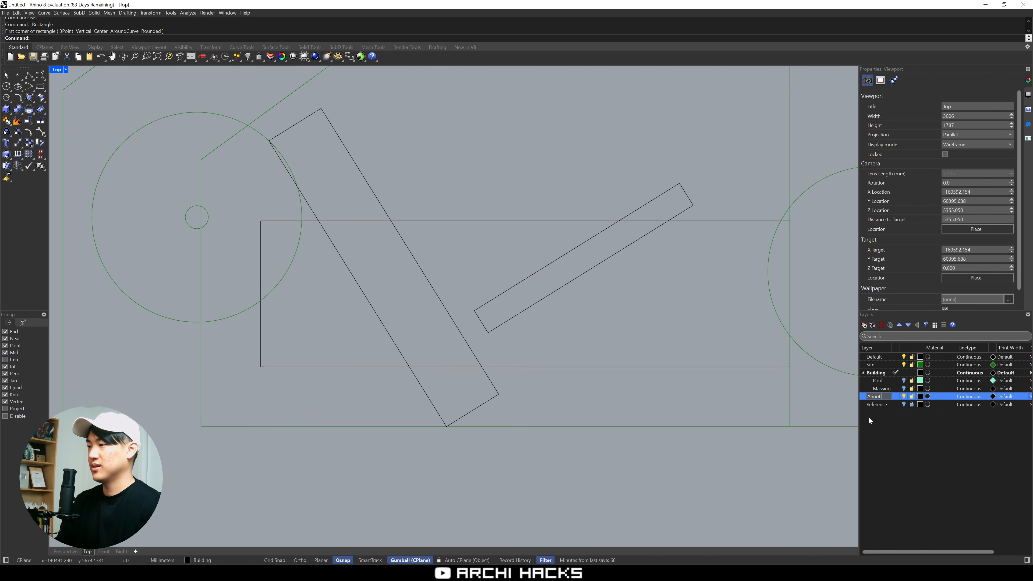
type("notation")
key("Return")
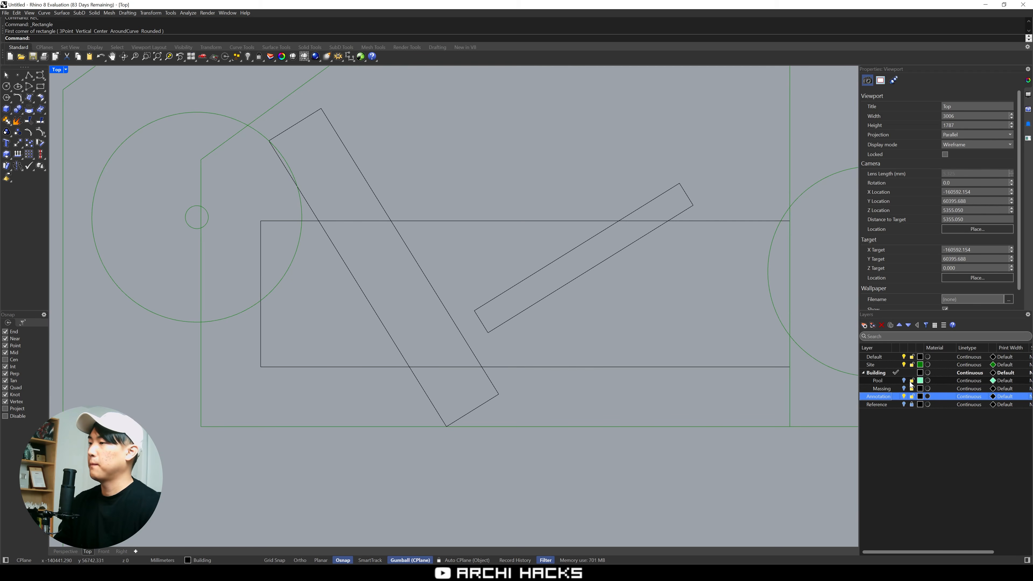
Set the Annotation layer's colour to Yellow and make it the current layer
left_click(920, 397)
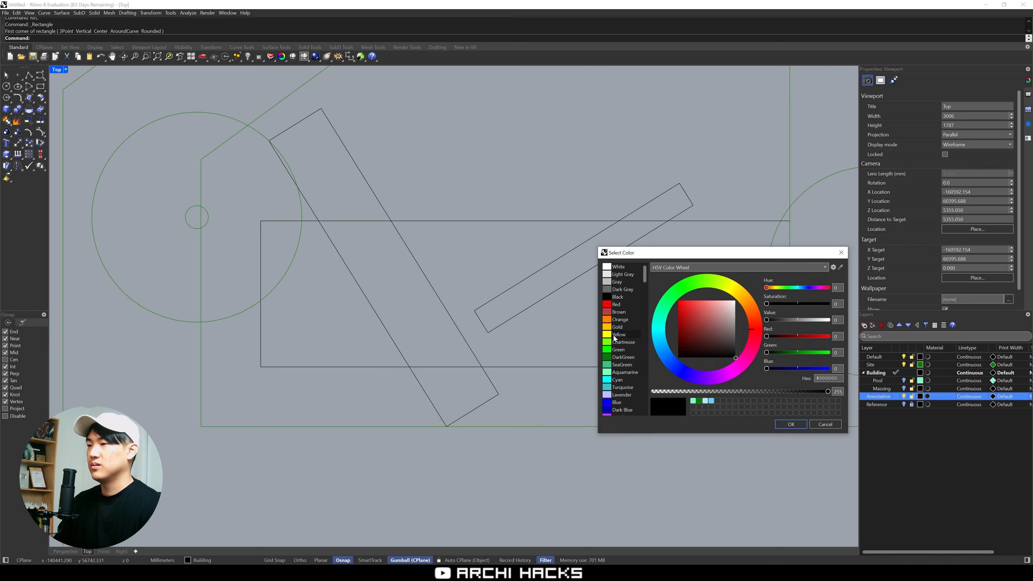
double_click(648, 348)
left_click(896, 396)
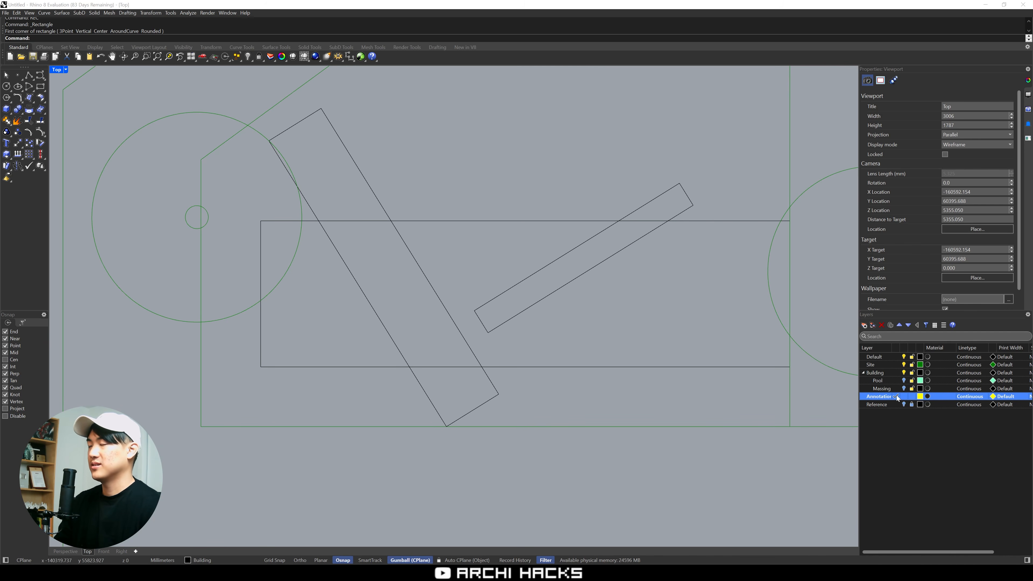
Draw a roughly square rectangle inside the main footprint where the wide slanted bar crosses it
mouse_move(554, 337)
right_mouse_down()
mouse_move(593, 323)
mouse_move(604, 332)
right_mouse_up()
type("RE")
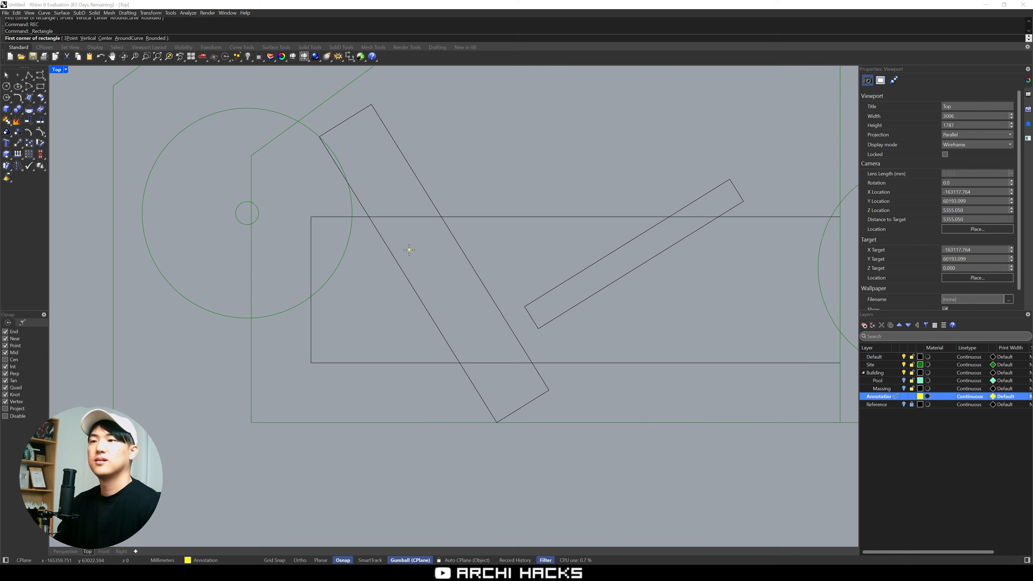
key("Return")
left_click(395, 234)
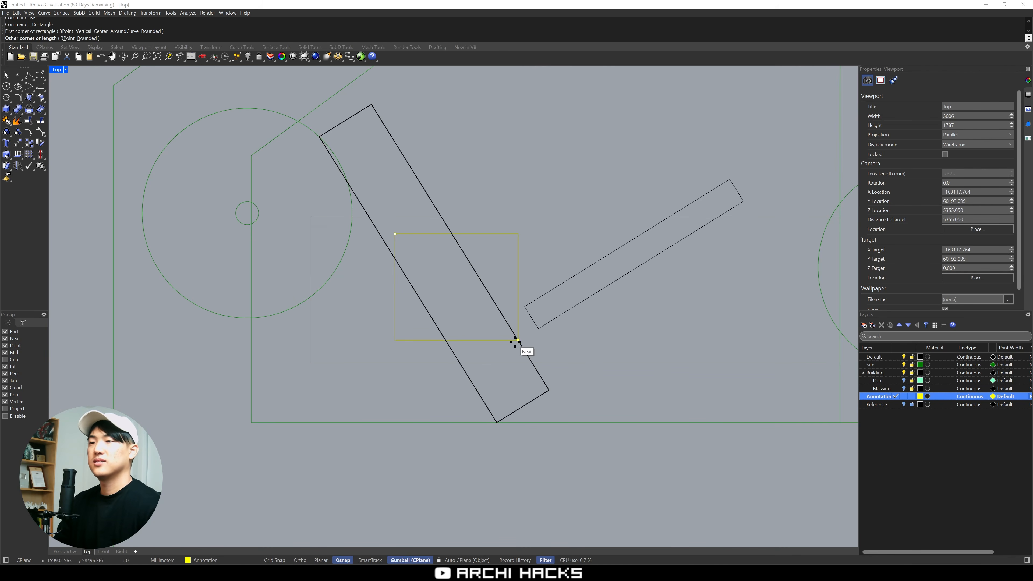
left_click(504, 346)
Create a text annotation reading "Livingroom" for the yellow square
right_click_drag(503, 346, 445, 356)
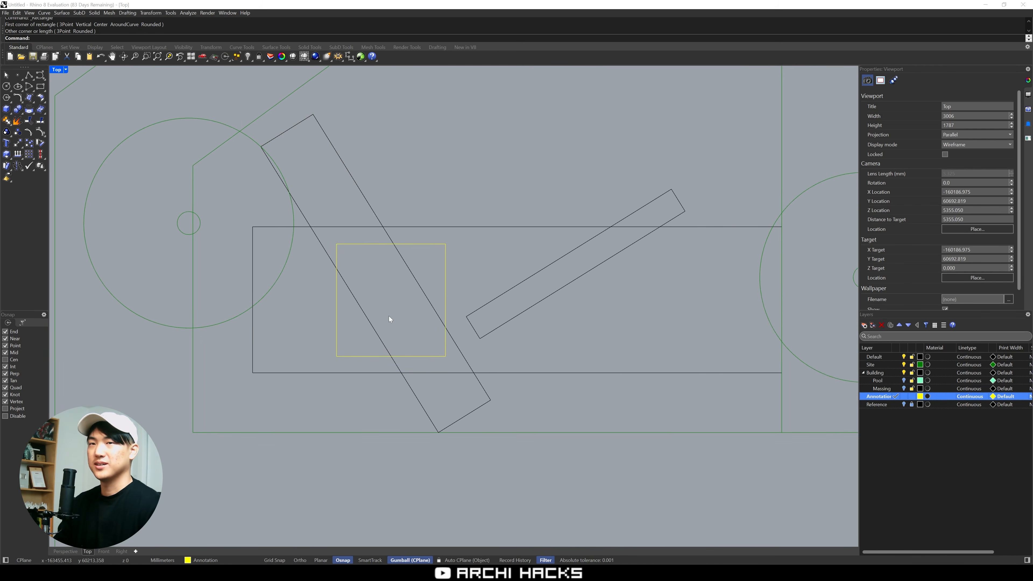
type("Text")
key("Return")
type("Livingr")
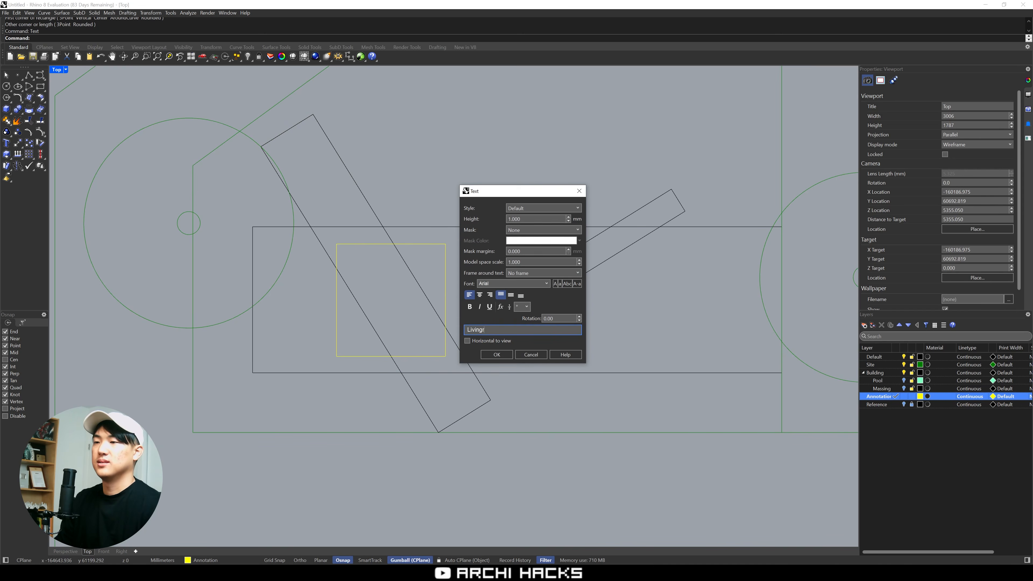
type("oom")
key("Return")
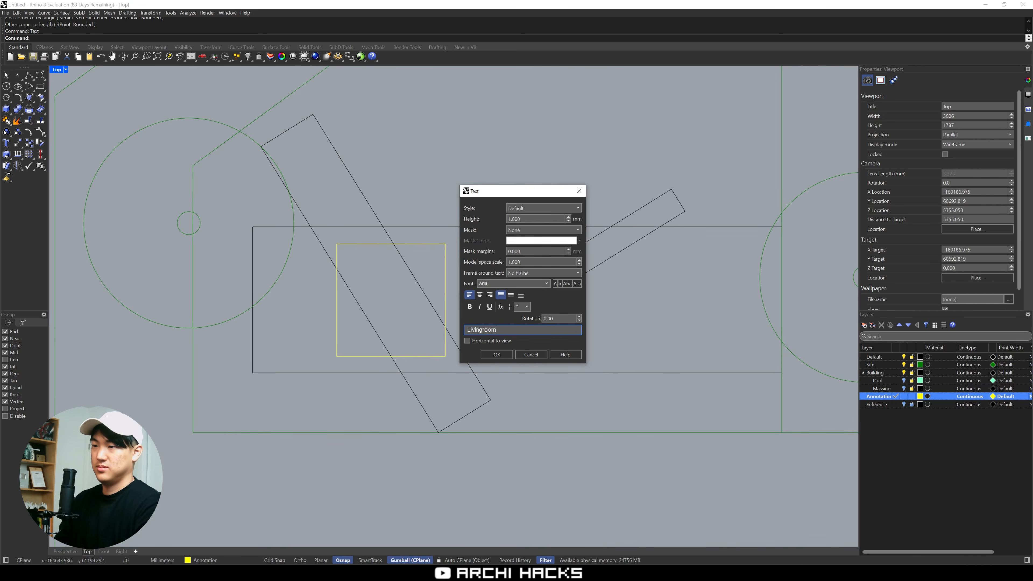
left_click(497, 354)
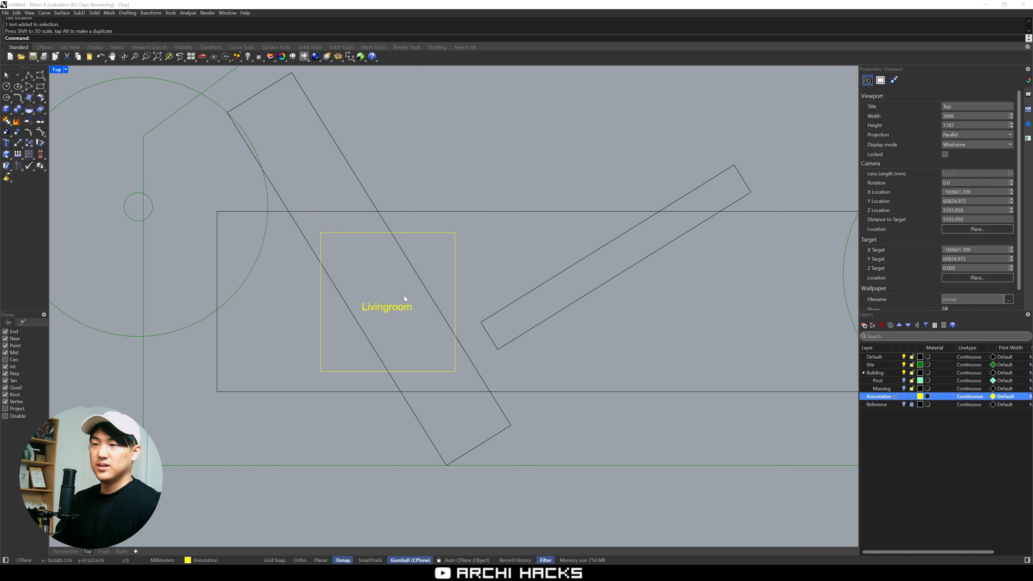
Nudge the Livingroom label so it sits centred inside the yellow square
left_click_drag(402, 306, 407, 304)
left_click(501, 243)
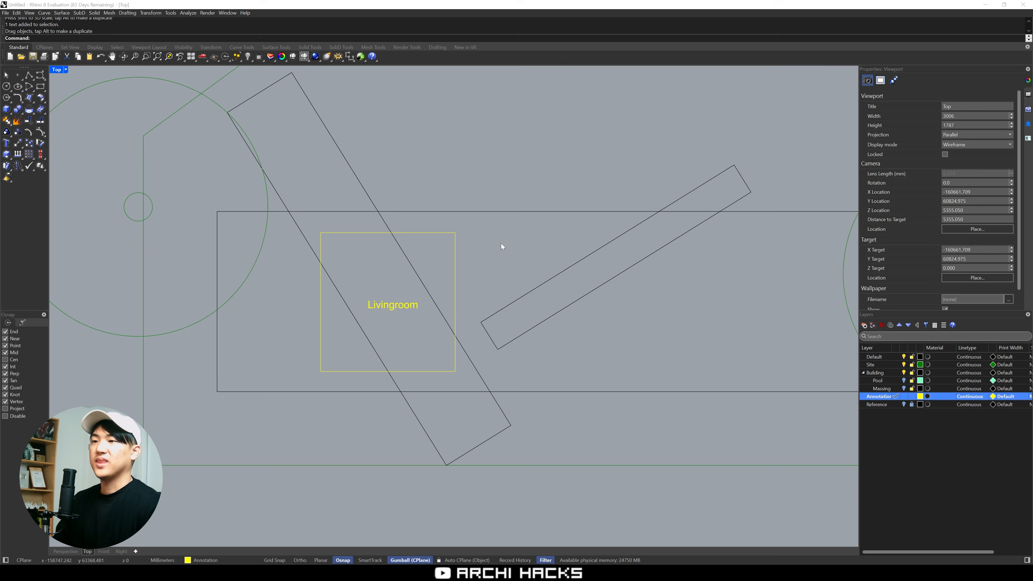
left_click(401, 306)
left_click(420, 337)
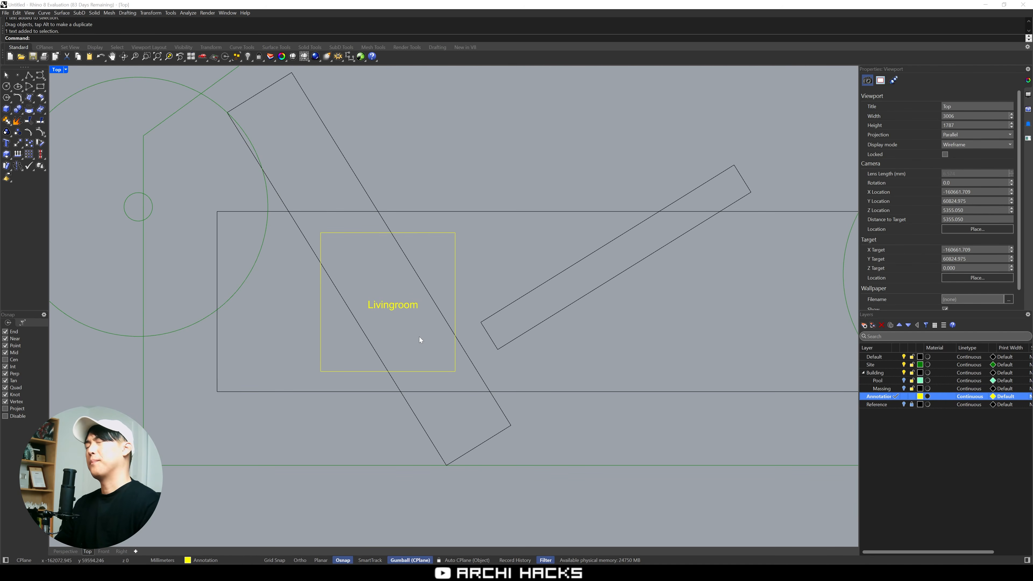
Copy the yellow square and its Livingroom label horizontally to the right end of the main footprint
right_click_drag(476, 317, 362, 285)
left_click(392, 296)
left_click(438, 271, "shift")
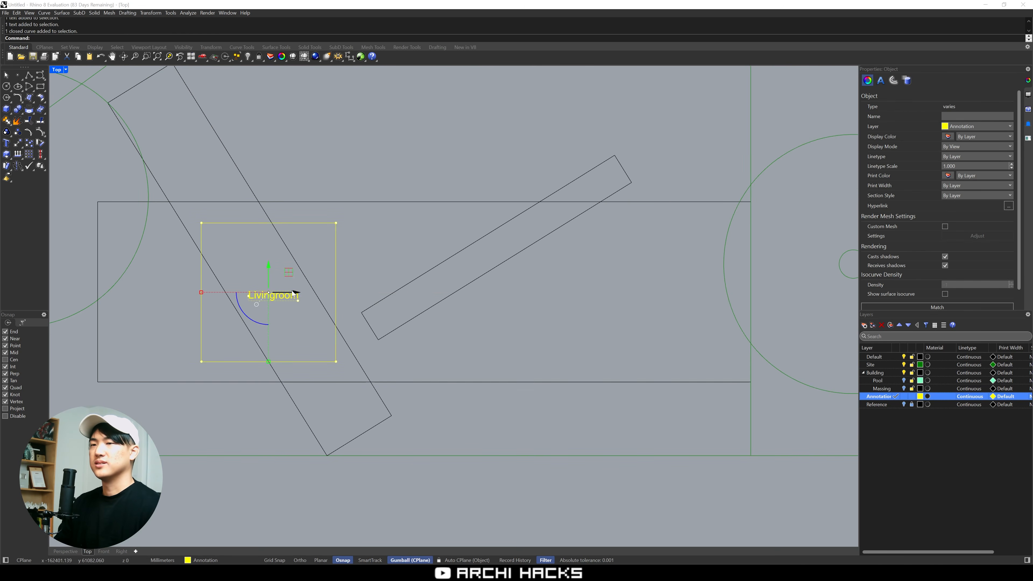
key("alt")
left_click_drag(293, 292, 697, 292)
left_click(521, 319)
scroll(521, 320, "down", 4)
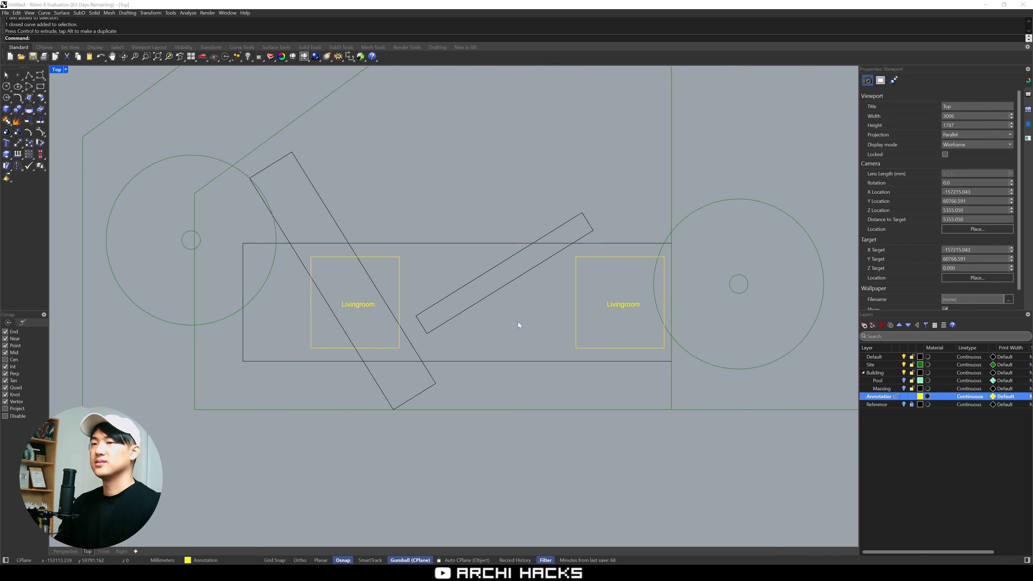
Change the text of the copied Livingroom label at the footprint's right end to "Bedroom, MB, Bathrooms"
right_click_drag(493, 321, 545, 342)
scroll(489, 317, "up", 2)
right_click_drag(352, 180, 420, 246)
right_click_drag(502, 295, 453, 217)
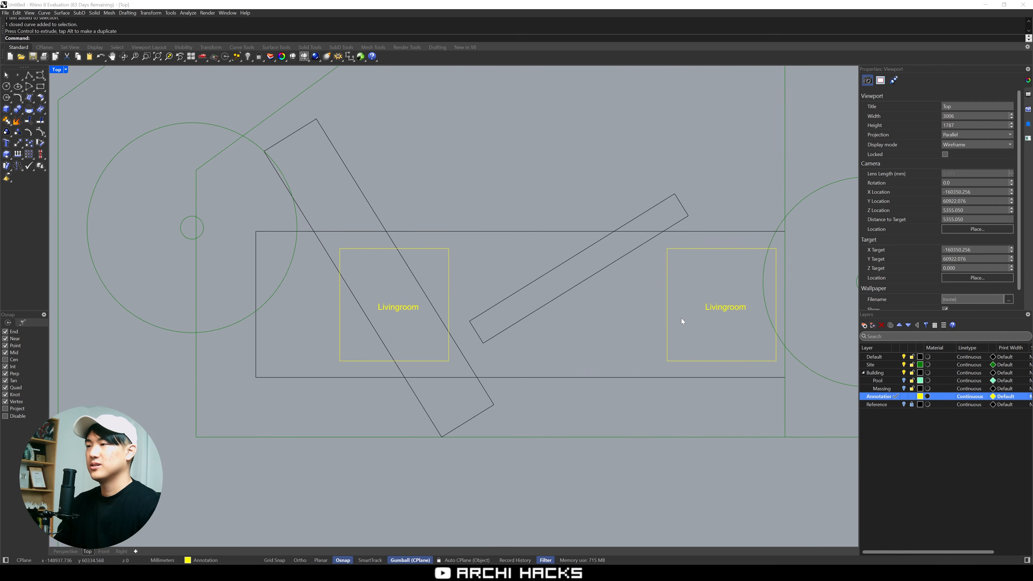
scroll(681, 319, "up", 2)
right_click_drag(740, 344, 720, 337)
left_click(703, 298)
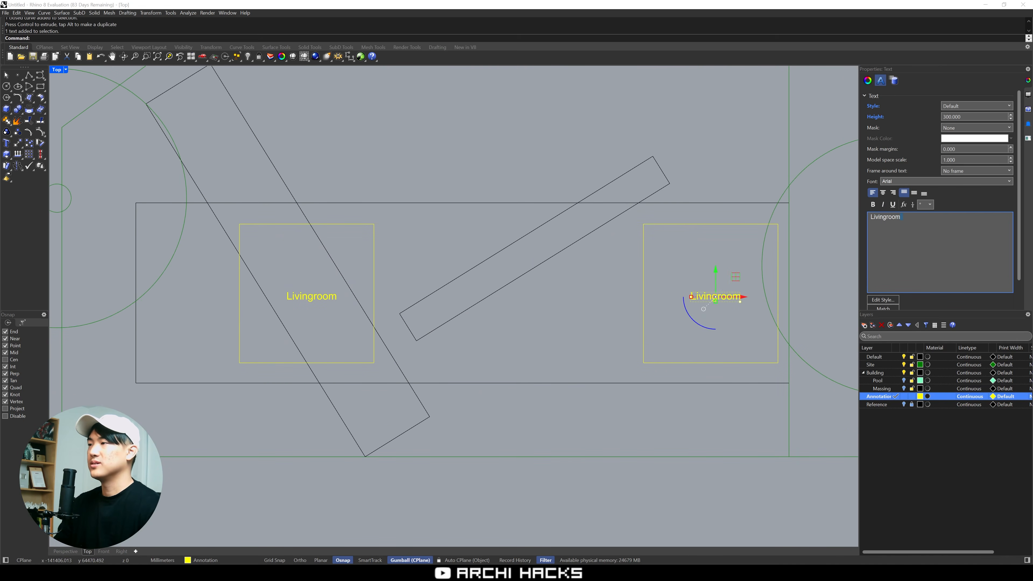
left_click_drag(903, 217, 843, 218)
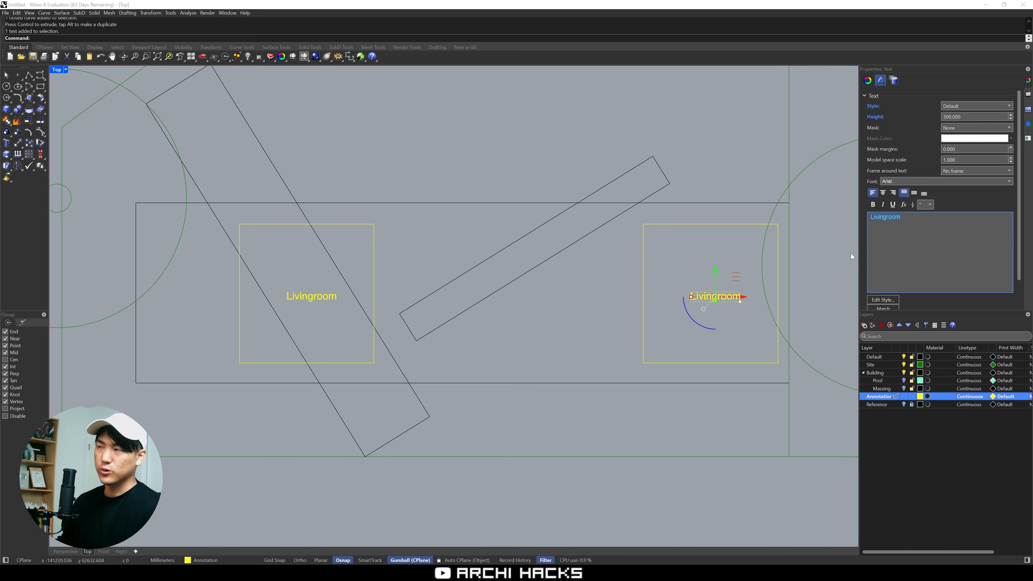
type("Bedroom")
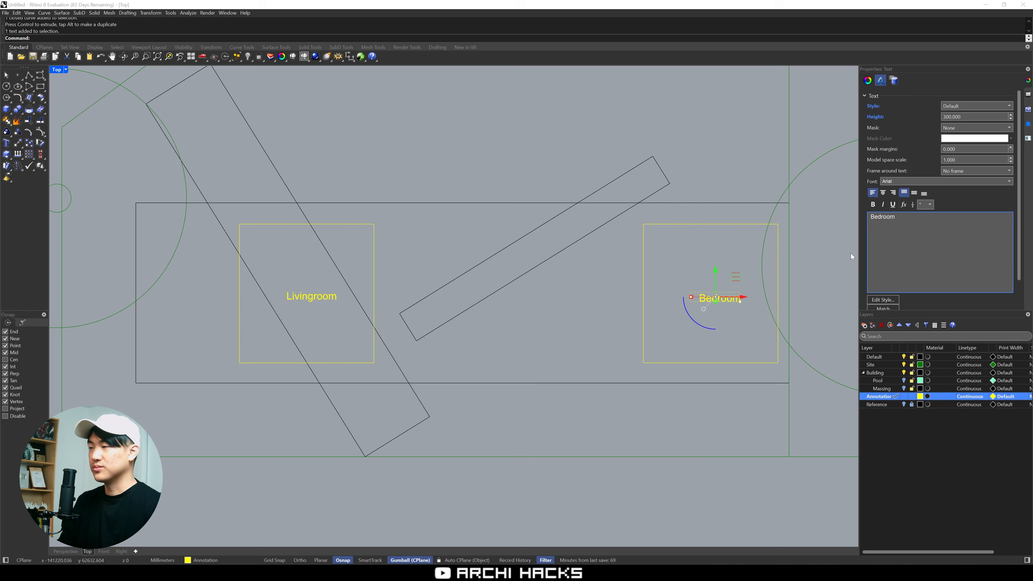
type(", MB")
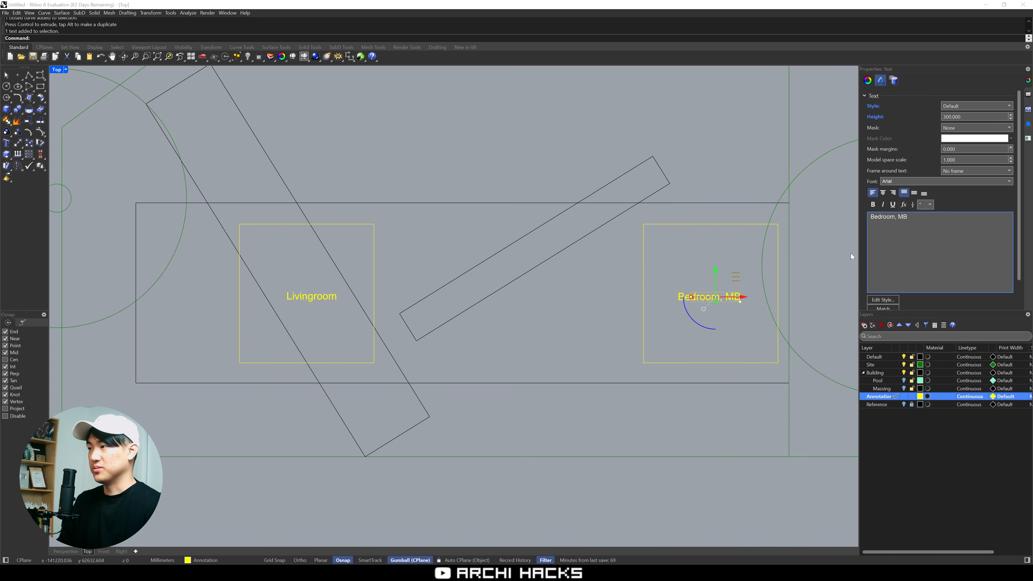
type(", Bathrooms")
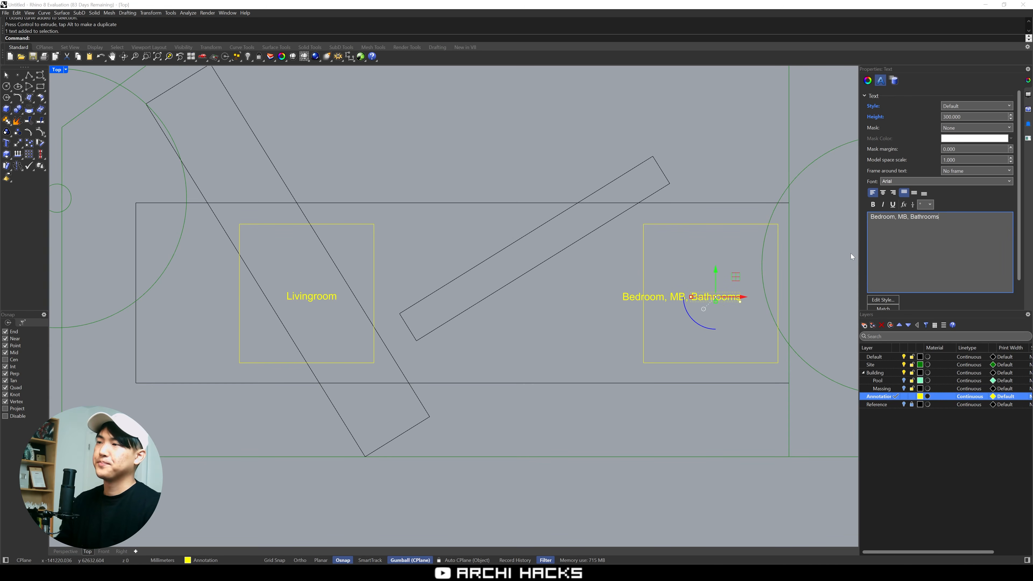
left_click(683, 257)
Shift the "Bedroom, MB, Bathrooms" label to the right so it starts inside its yellow square
right_click_drag(549, 319, 630, 311)
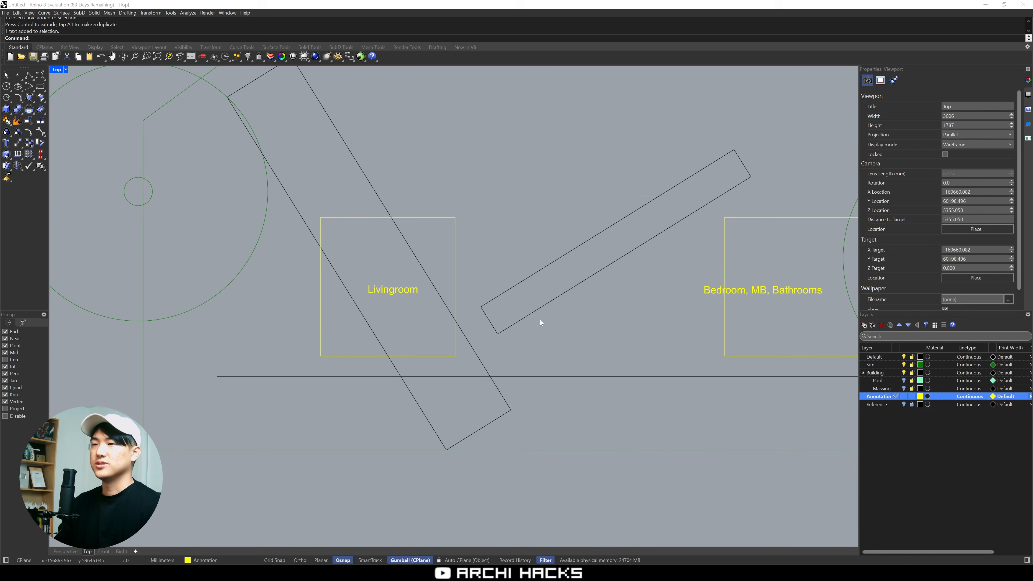
left_click_drag(650, 338, 509, 221)
left_click(651, 308)
left_click(713, 294)
left_click_drag(713, 294, 763, 292)
right_click_drag(802, 316, 759, 314)
Copy the bedroom label into the middle of the footprint and change the copy's text to "Shared bathroom"
key("alt")
left_click_drag(790, 265, 598, 297)
left_click(636, 264)
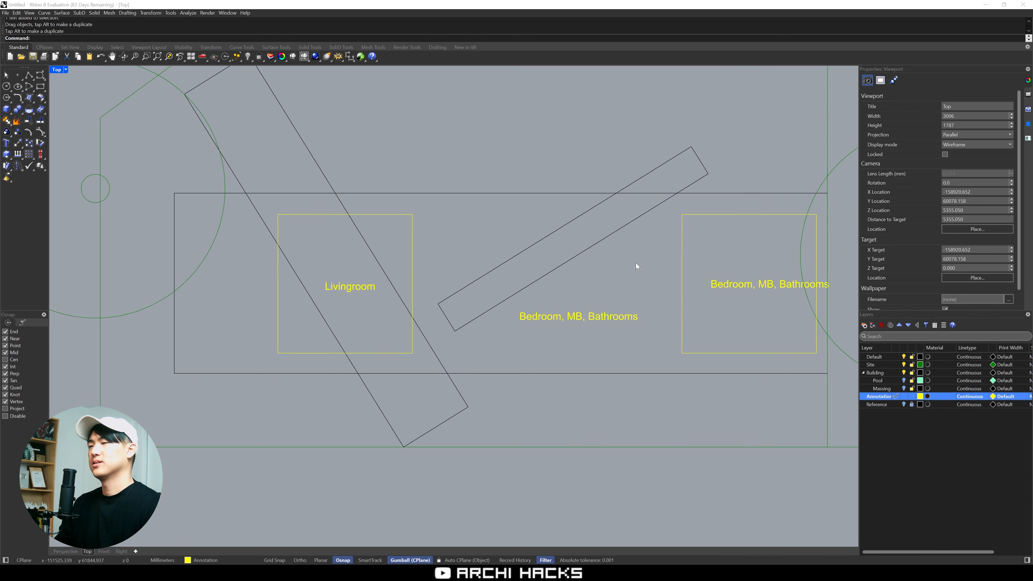
left_click(607, 316)
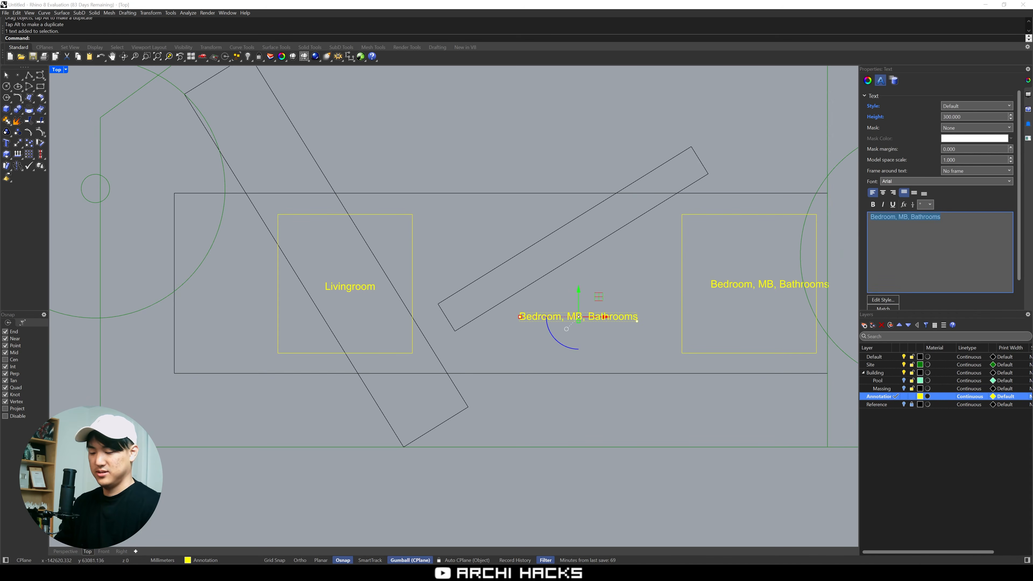
type("S")
type("Sh")
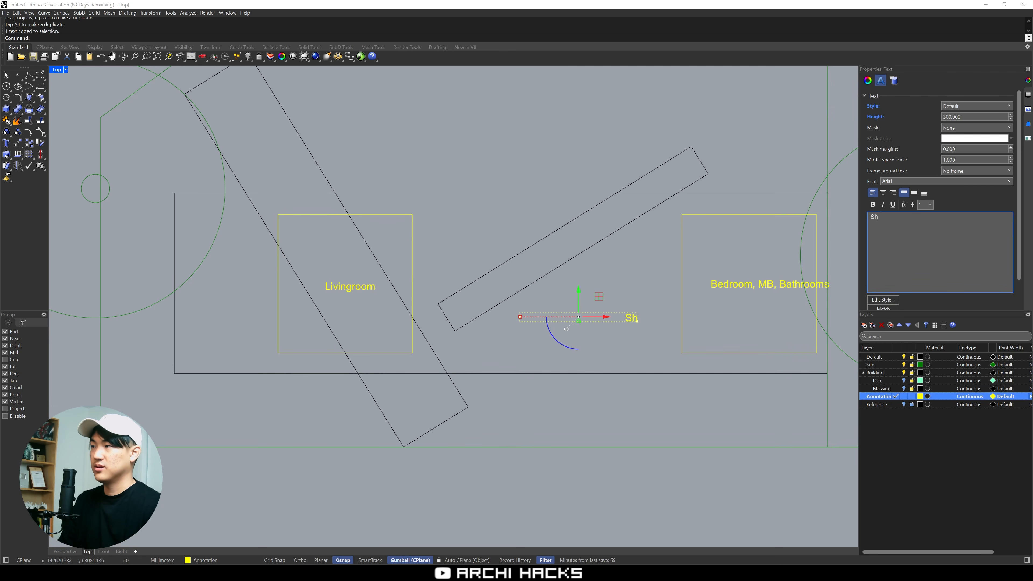
type("ared bathroom")
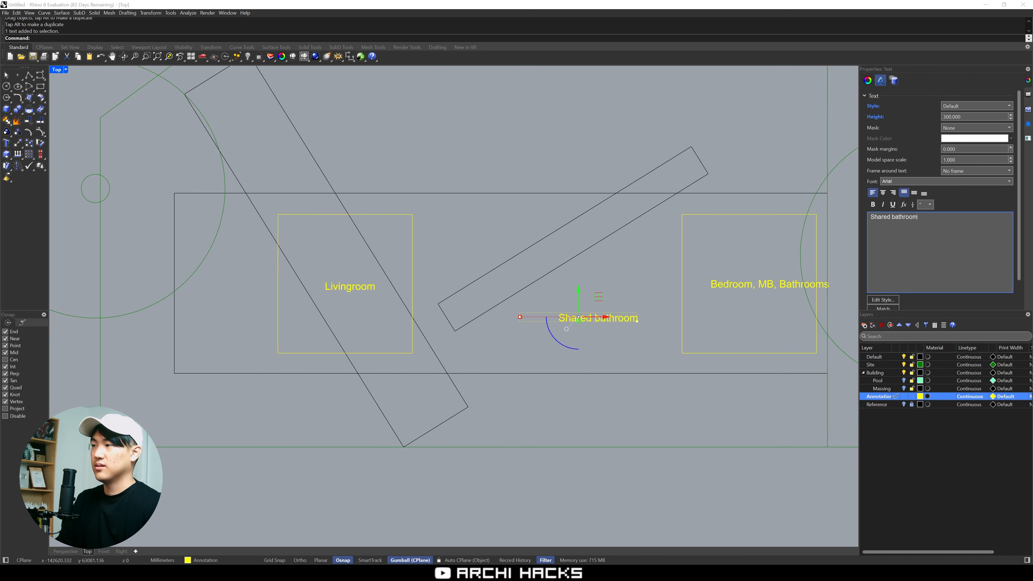
Move the "Shared bathroom" label up between the Livingroom square and the narrow slanted bar
left_click_drag(617, 316, 505, 230)
left_click(604, 316)
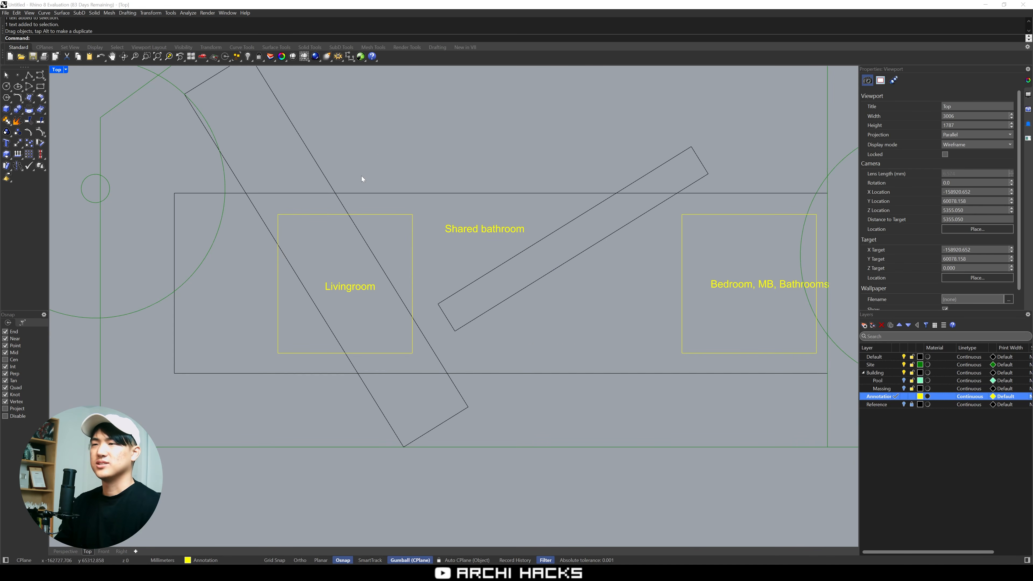
left_click_drag(371, 156, 587, 272)
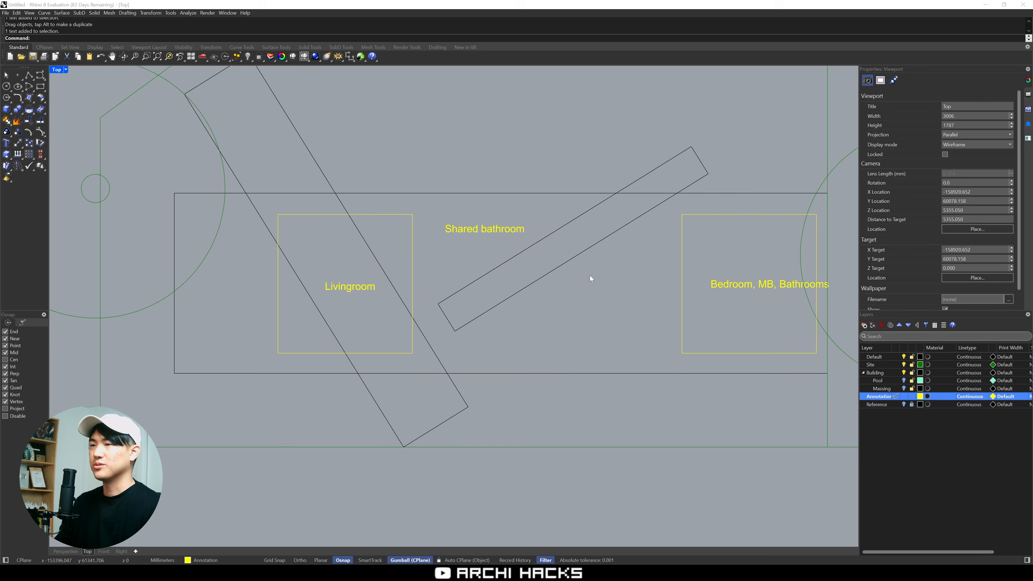
Copy the "Shared bathroom" label below the narrow slanted bar and change the copy's text to "Entrance foyer & public functions"
left_click(480, 231)
left_click_drag(505, 208, 596, 303, "alt")
left_click(627, 289)
left_click(610, 325)
left_click_drag(921, 218, 870, 218)
type("Entrance")
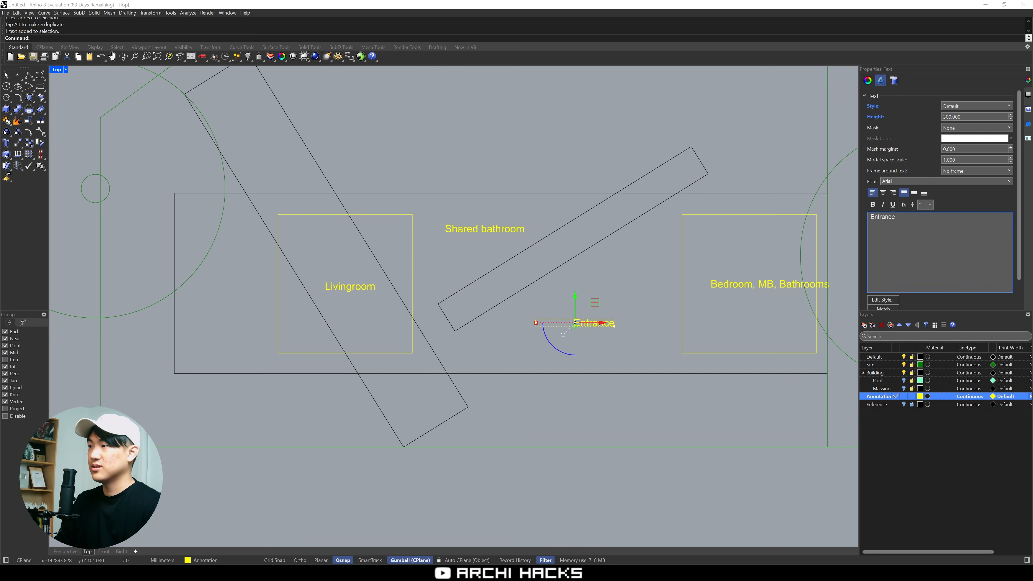
type(" foyer")
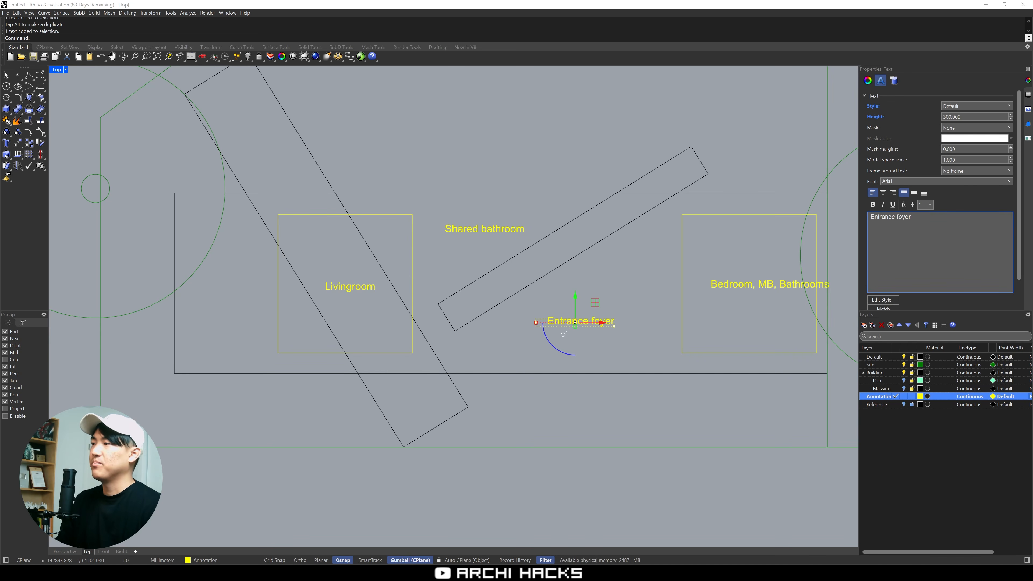
type(" & pu")
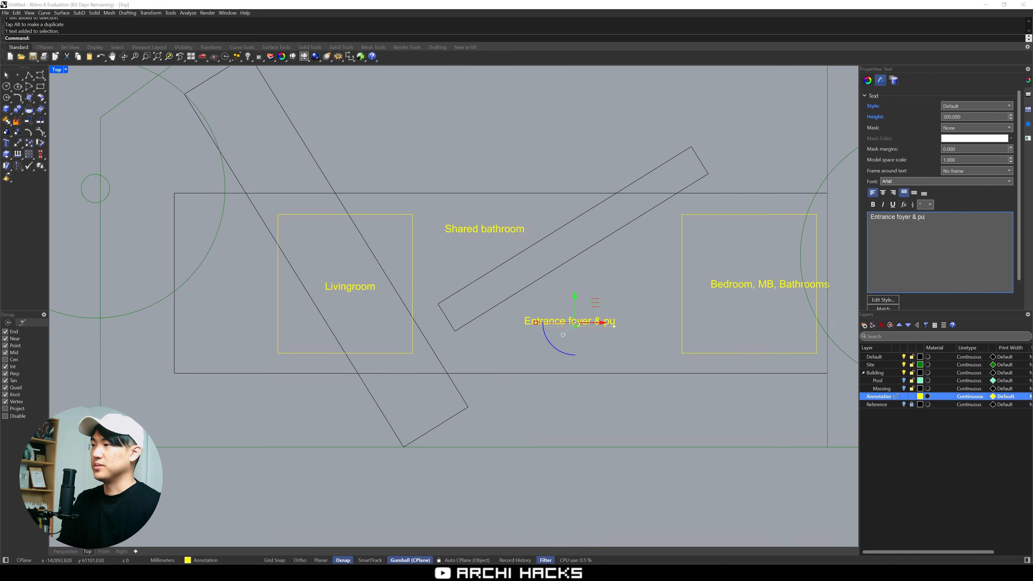
type("blic functions")
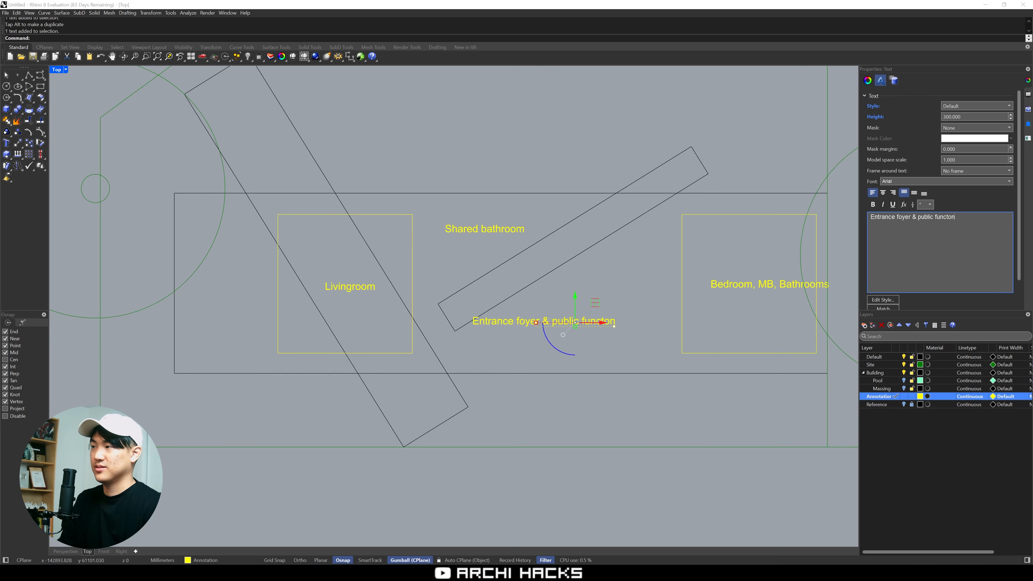
left_click(631, 305)
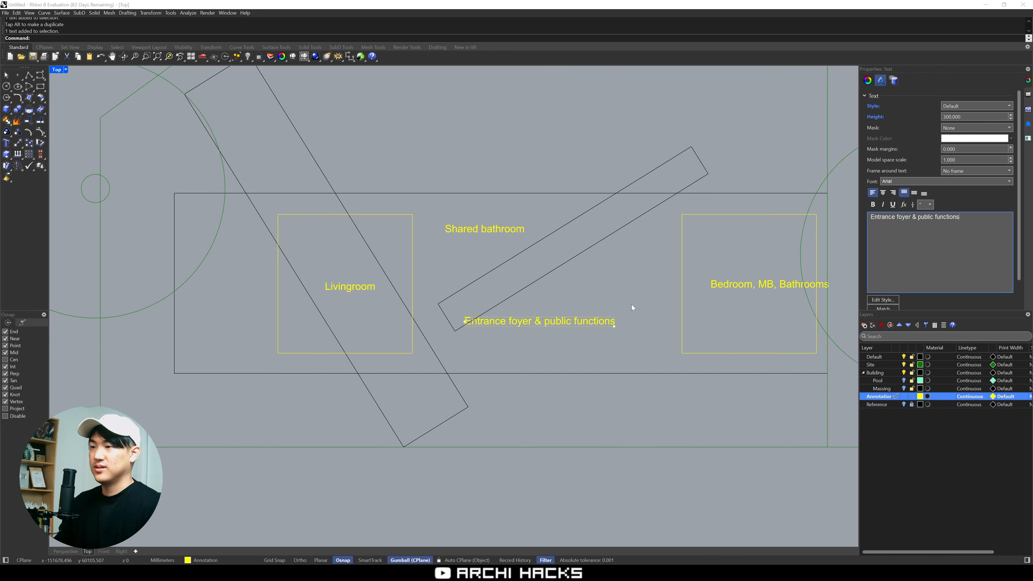
Nudge the "Entrance foyer & public functions" label slightly right and down, clear of the narrow slanted bar
left_click(597, 321)
left_click_drag(597, 322, 620, 330)
left_click(622, 319)
left_click(564, 321)
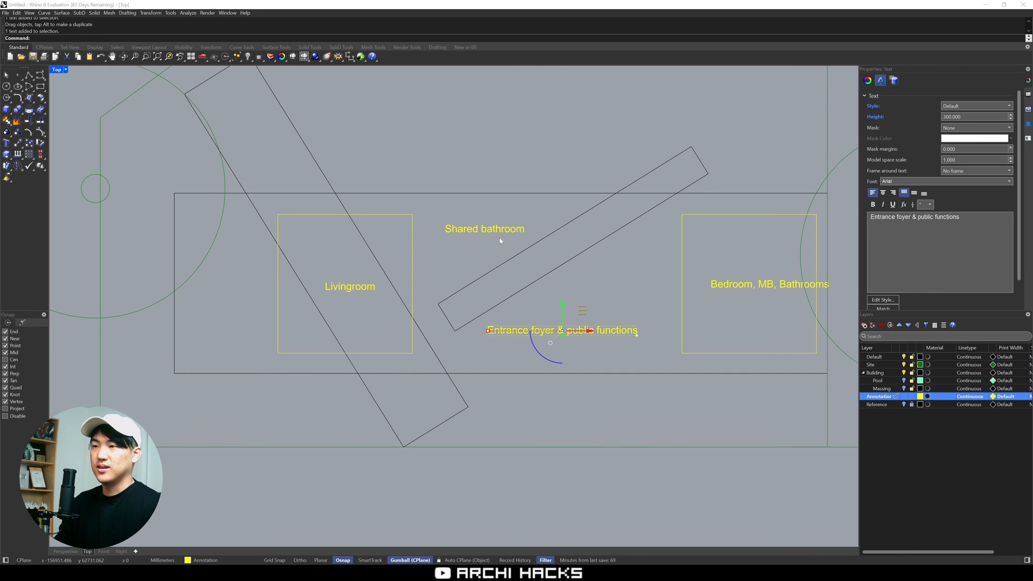
Copy the "Shared bathroom" label to the left end of the footprint, beside the Livingroom square
left_click_drag(484, 229, 230, 284, "alt")
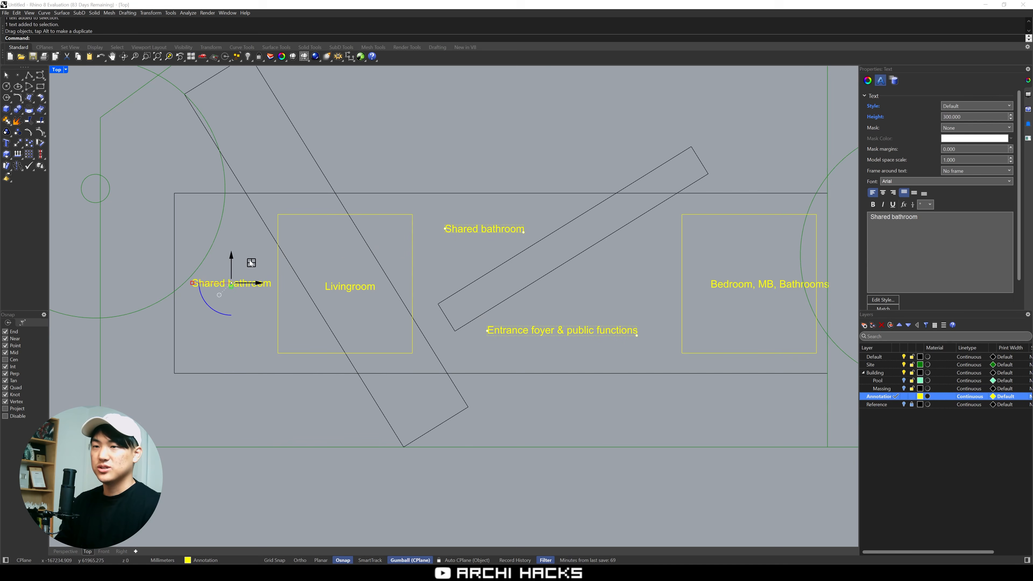
key("Escape")
right_click_drag(238, 289, 289, 277)
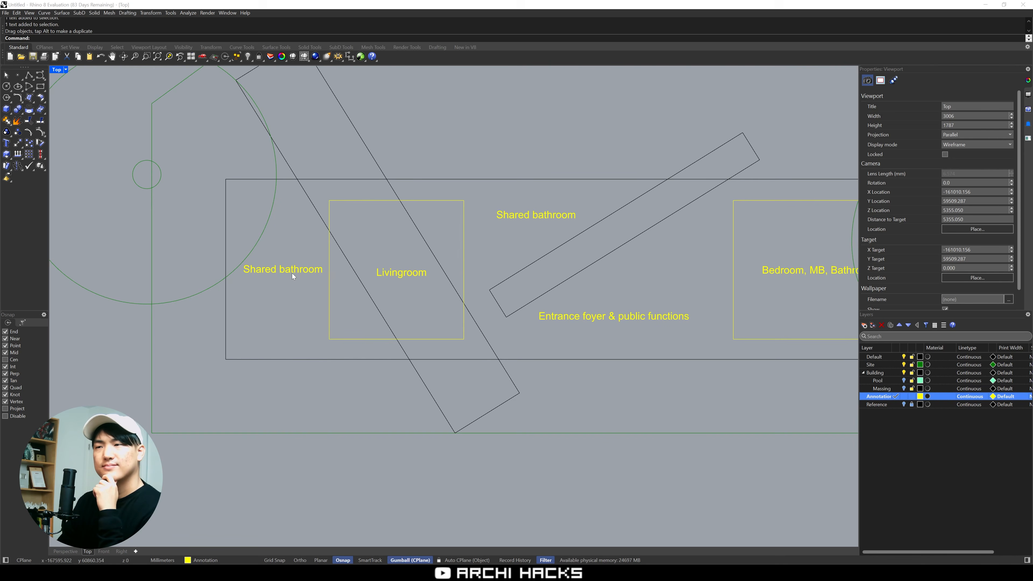
Change the left-end label's text to "Kitchen & dining" and nudge it level with the Livingroom label
left_click(292, 271)
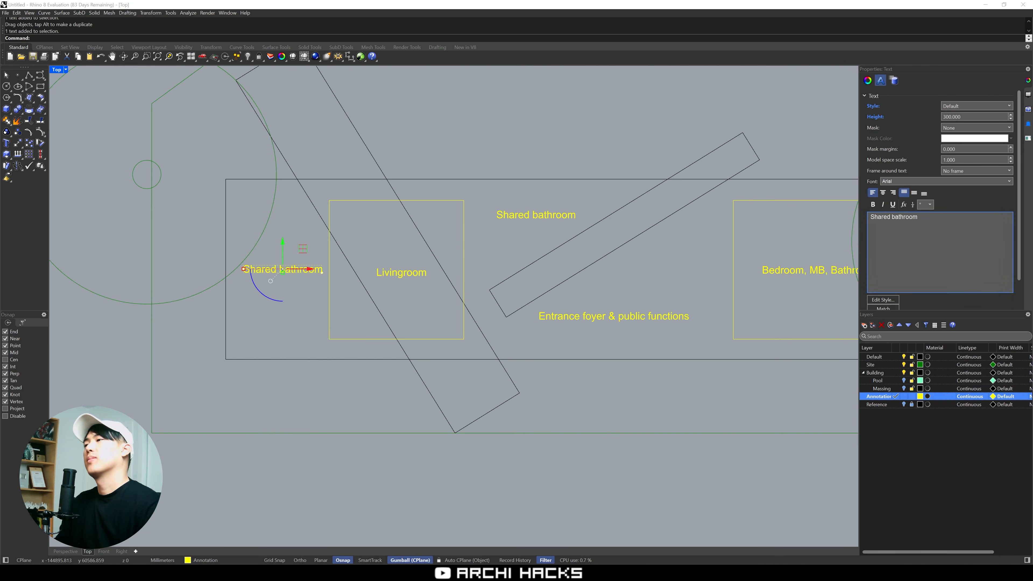
key("ctrl+a")
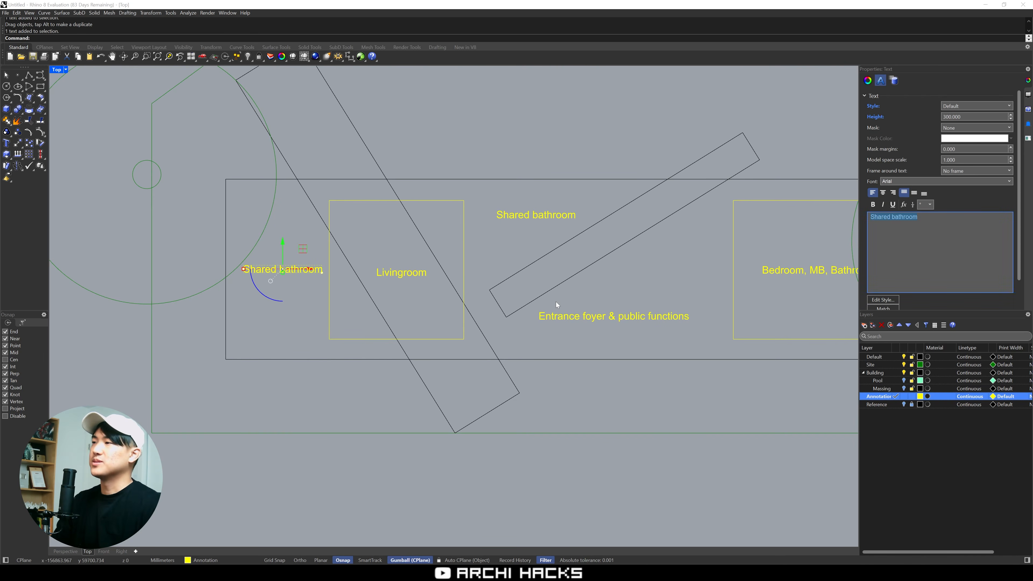
scroll(343, 312, "down", 5)
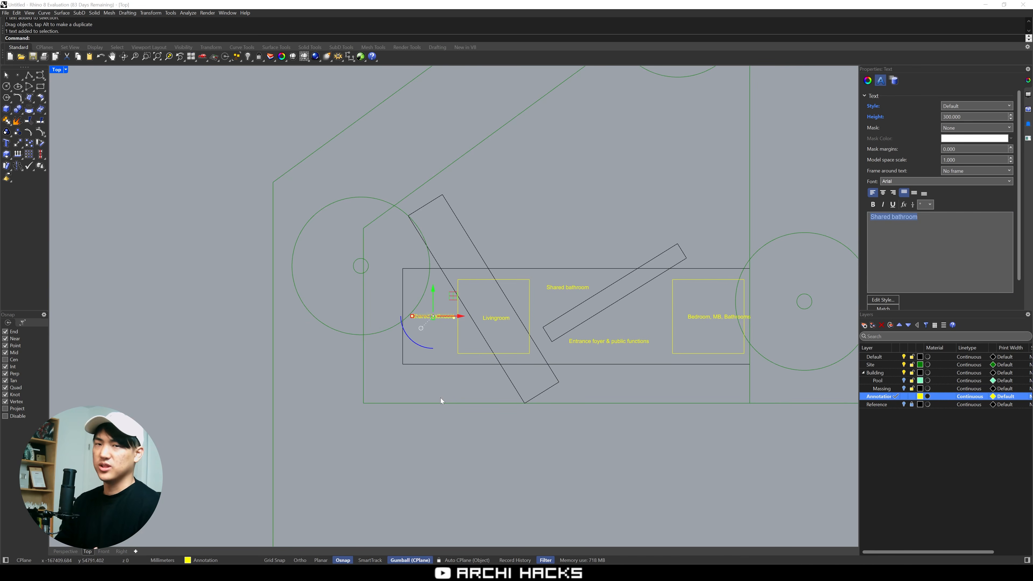
scroll(449, 318, "up", 5)
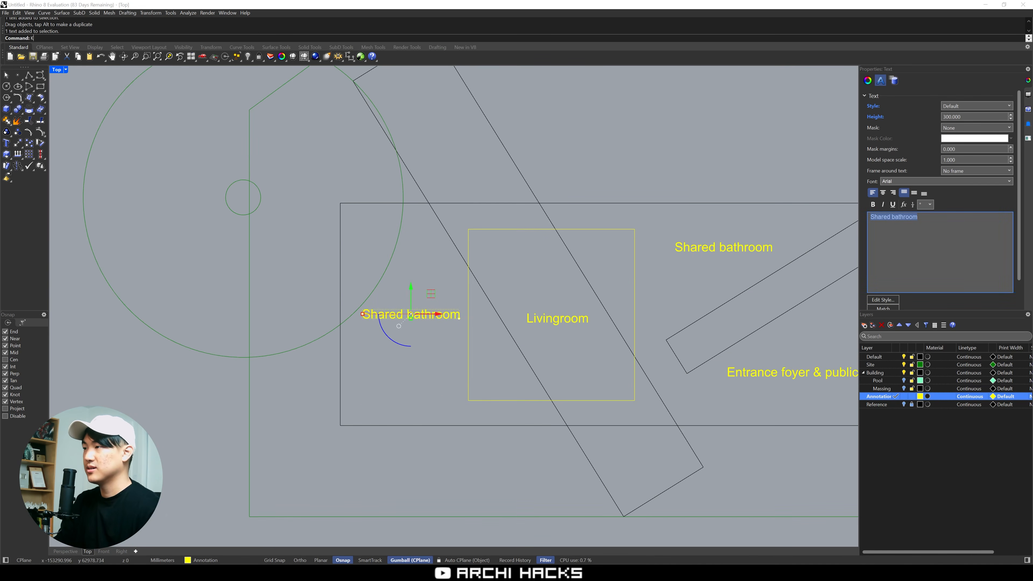
type("be")
key("Escape")
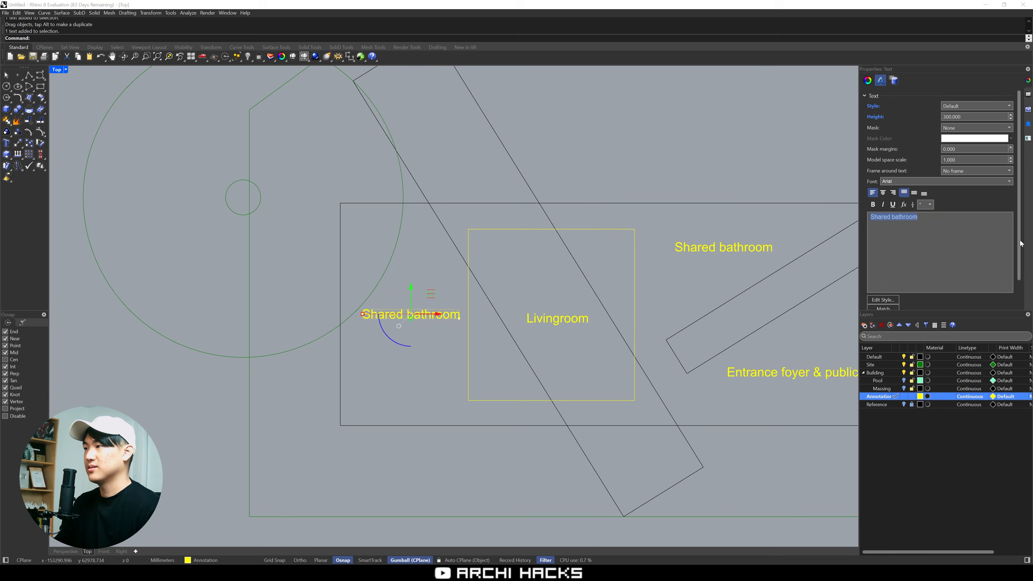
type("Kitch")
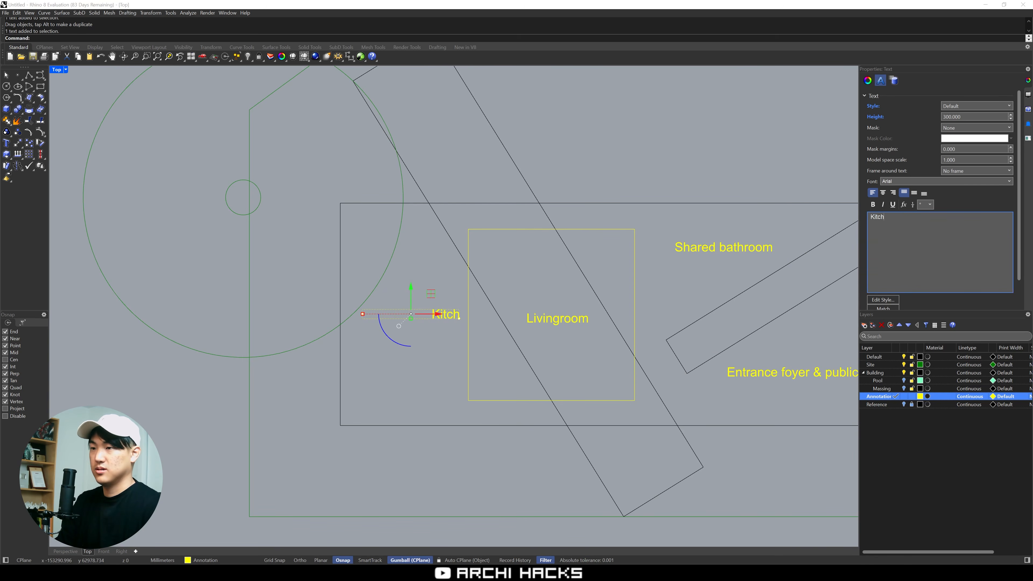
type("en & dining")
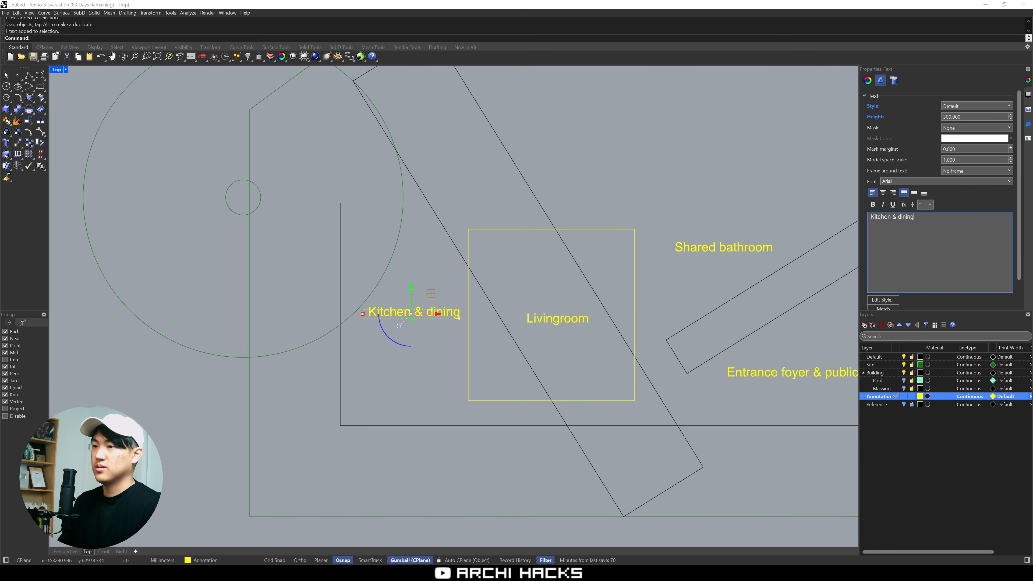
left_click(526, 277)
left_click_drag(434, 312, 428, 320)
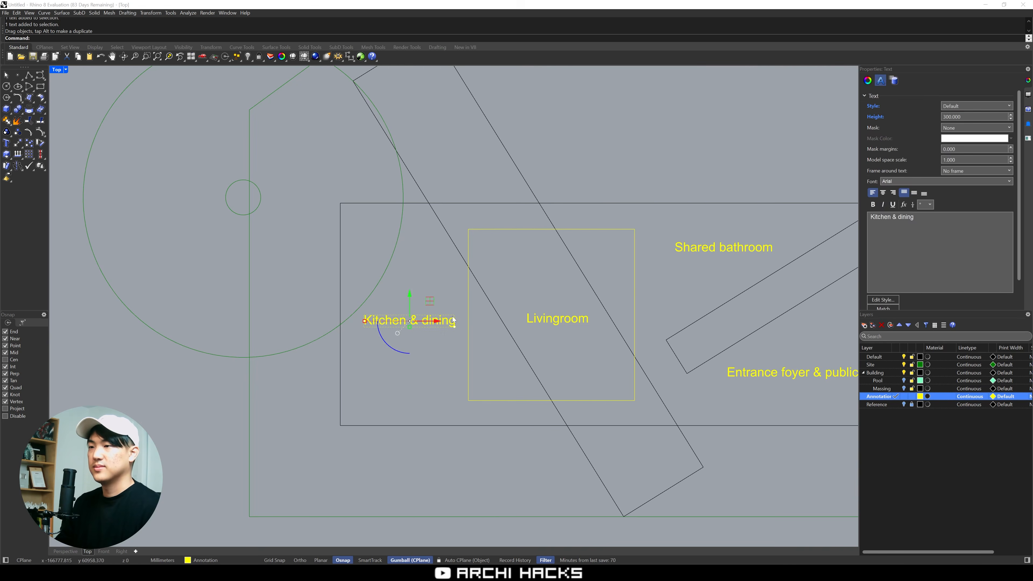
left_click(545, 282)
Copy the Livingroom label to the open area above the footprint and change the copy's text to "Patio"
scroll(546, 282, "down", 2)
scroll(546, 282, "down", 2)
right_click_drag(553, 285, 485, 311)
left_click_drag(472, 329, 573, 210, "alt")
left_click(676, 187)
left_click_drag(640, 188, 564, 231)
left_click_drag(908, 219, 852, 222)
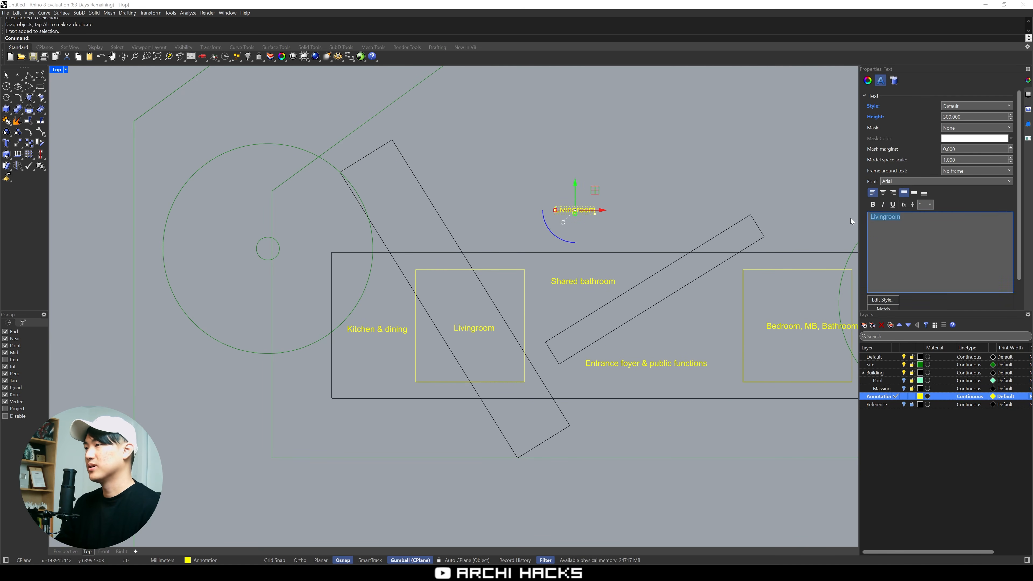
type("Pat")
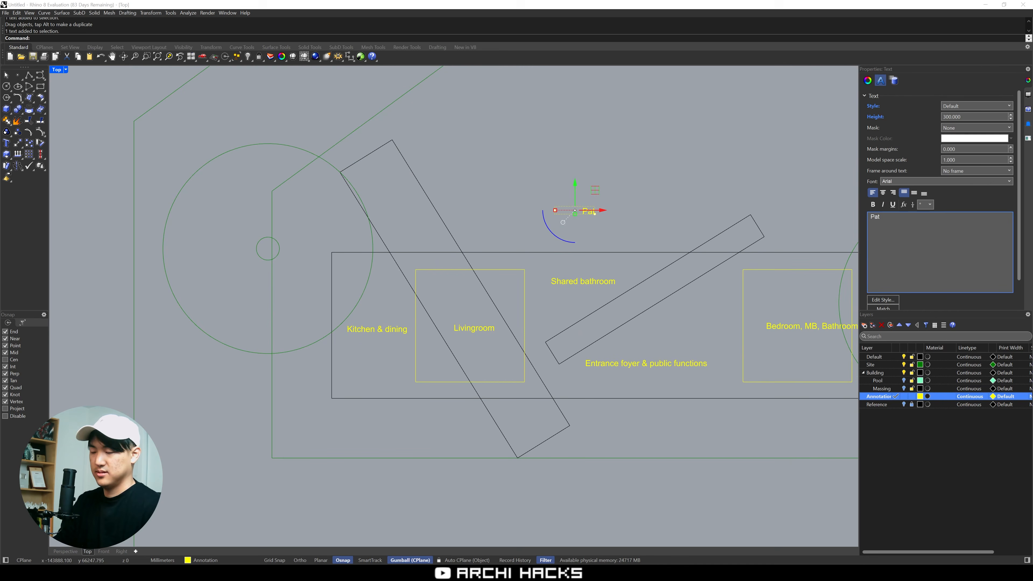
type("io")
left_click(799, 184)
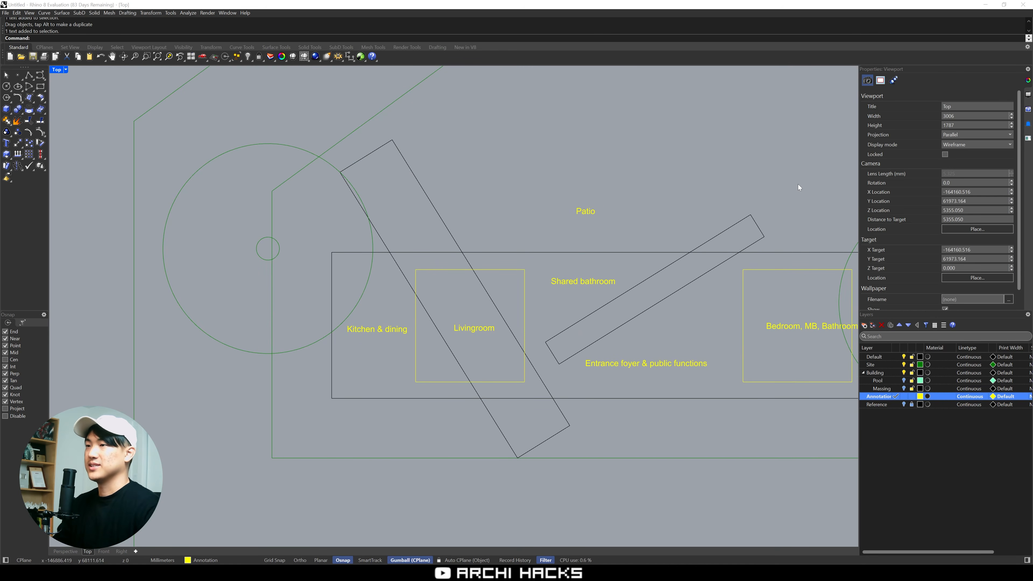
Select the main footprint rectangle and make the Building layer current
right_click_drag(769, 151, 698, 202)
right_click_drag(543, 325, 572, 272)
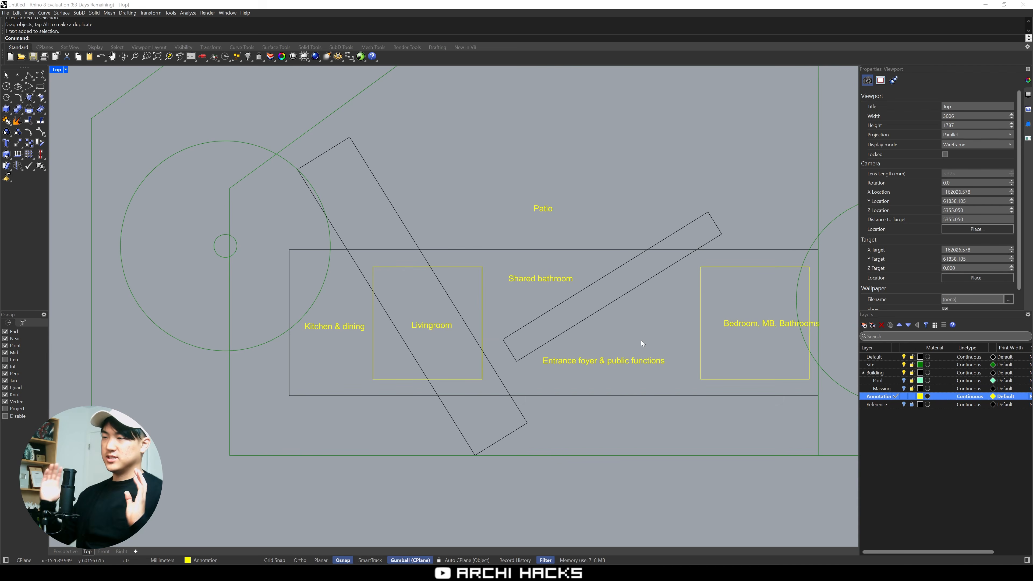
left_click(634, 398)
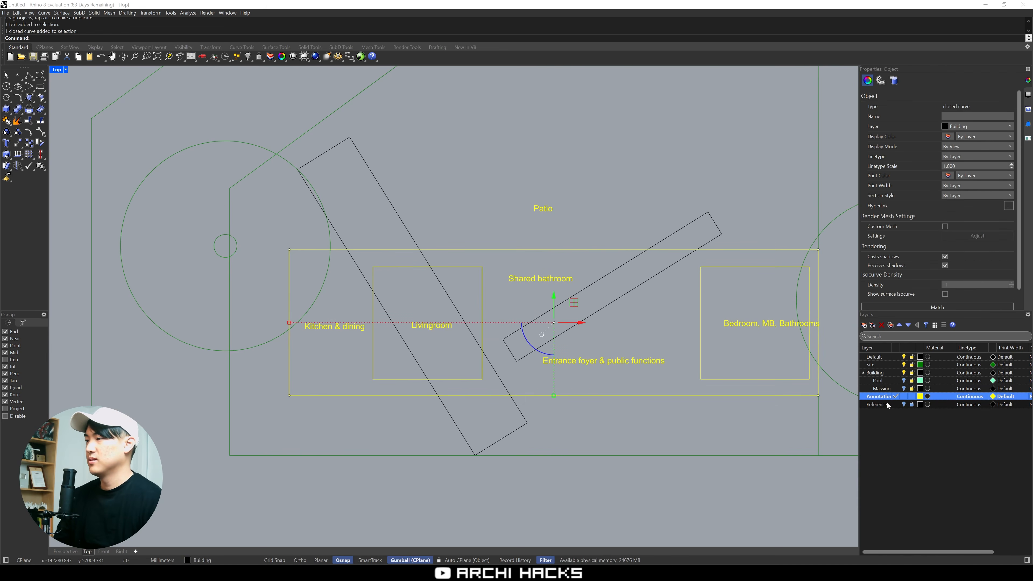
left_click(886, 375)
left_click(898, 373)
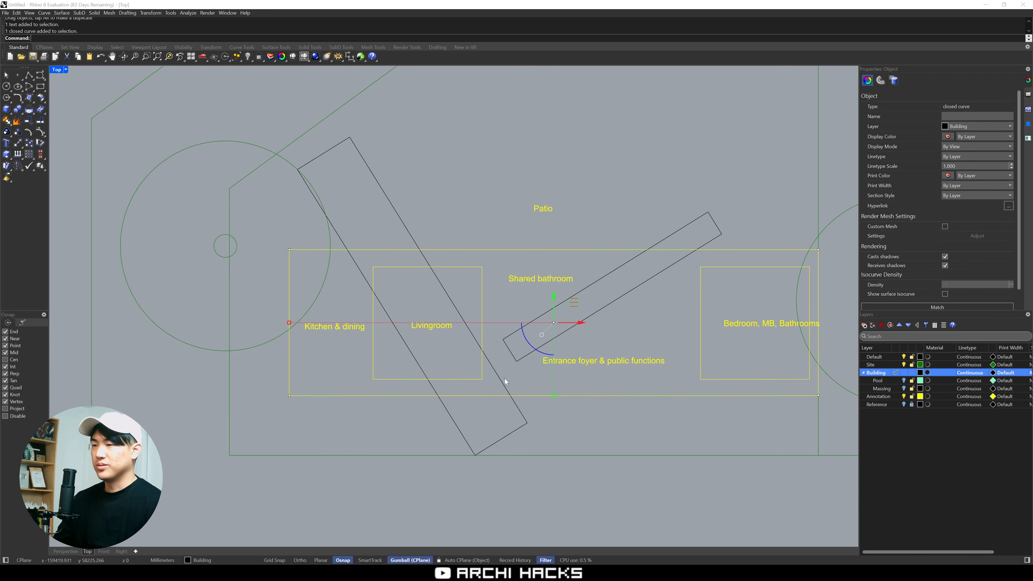
type("ff")
key("Return")
scroll(327, 385, "up", 2)
key("Escape")
right_click_drag(514, 381, 337, 367)
key("Escape")
key("Escape")
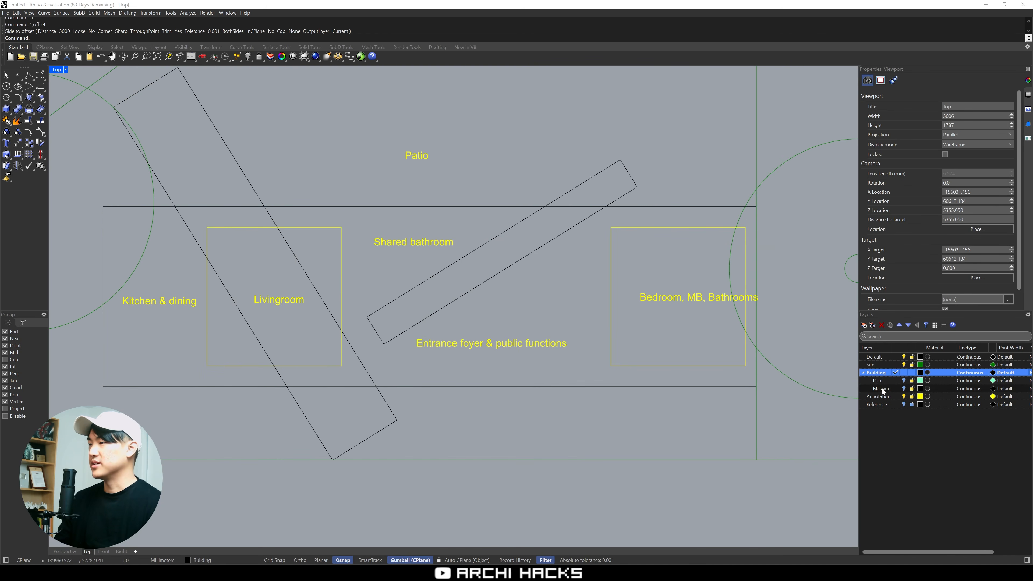
Add a red layer named "Wall" between the Building and Annotation layers and make it current
left_click(864, 325)
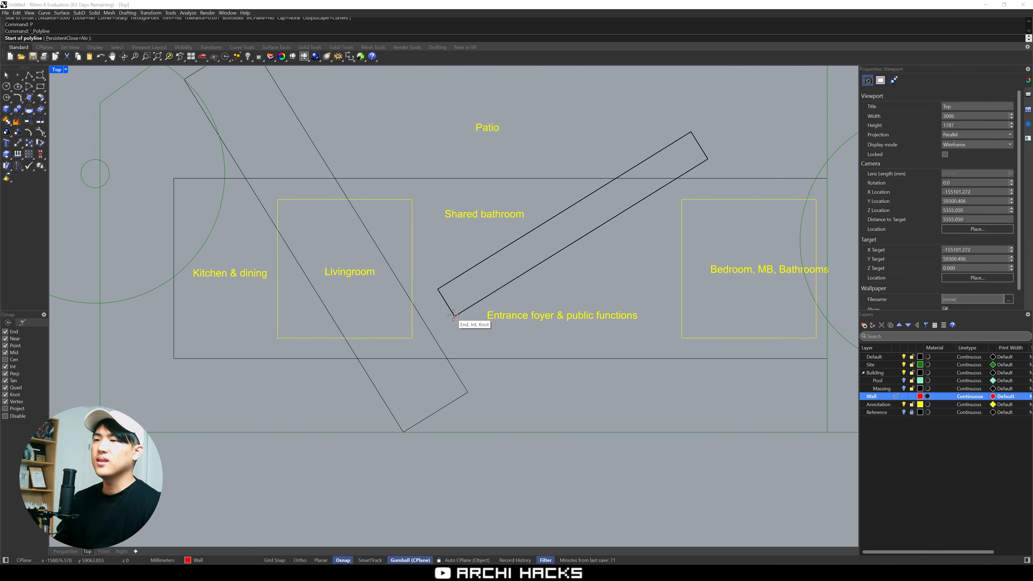
key("Escape")
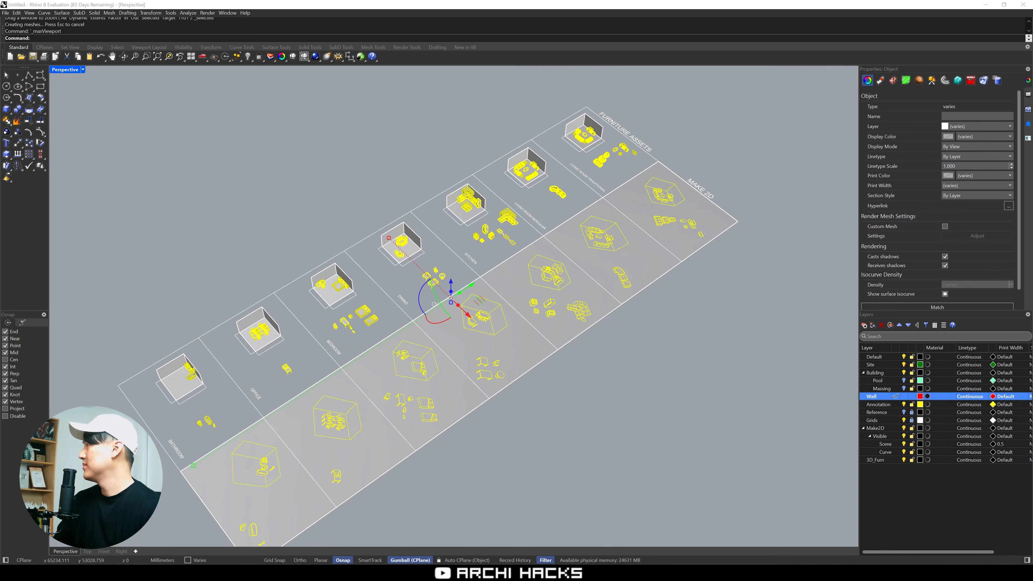
Examine the furniture assets sheet in perspective, checking the room sets and their Make 2D counterparts
left_click(550, 418)
right_click_drag(550, 418, 634, 424)
right_click_drag(340, 397, 388, 333, "shift")
scroll(392, 327, "up", 8)
right_click_drag(533, 339, 494, 367)
scroll(494, 367, "down", 6)
scroll(493, 367, "down", 2)
right_click_drag(537, 296, 407, 432, "shift")
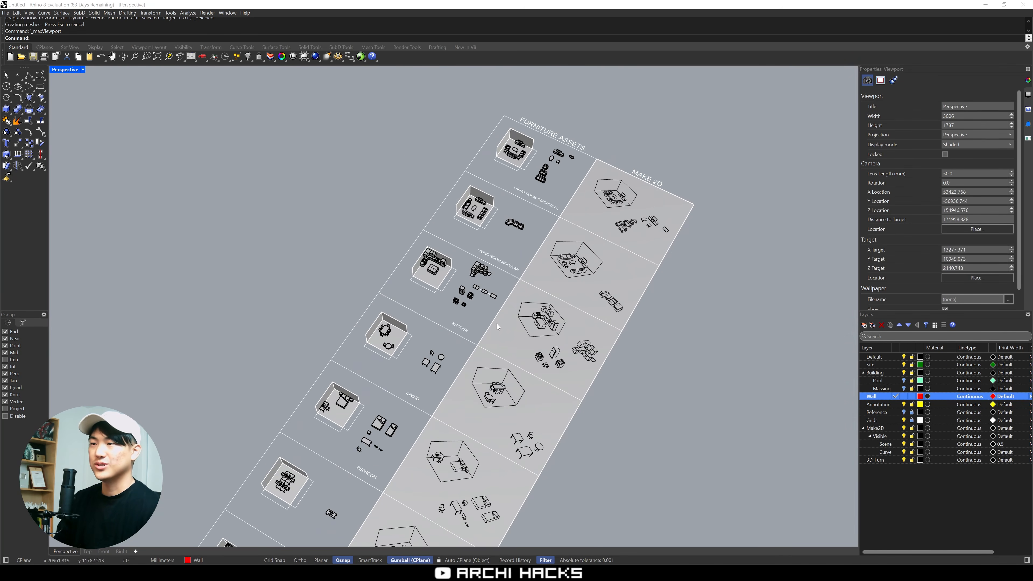
scroll(529, 242, "up", 10)
right_click_drag(537, 240, 573, 355, "shift")
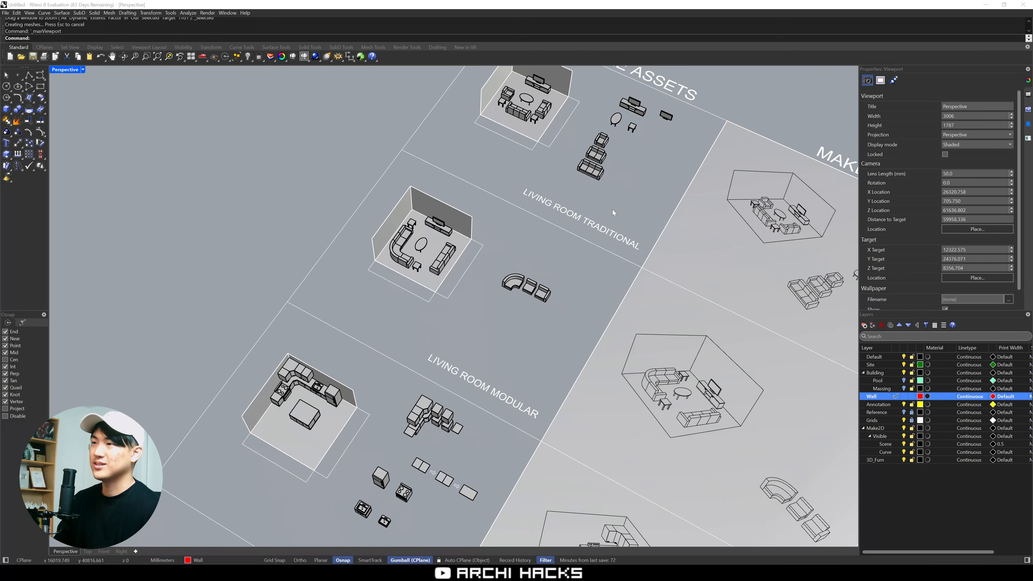
right_click_drag(627, 200, 569, 269, "shift")
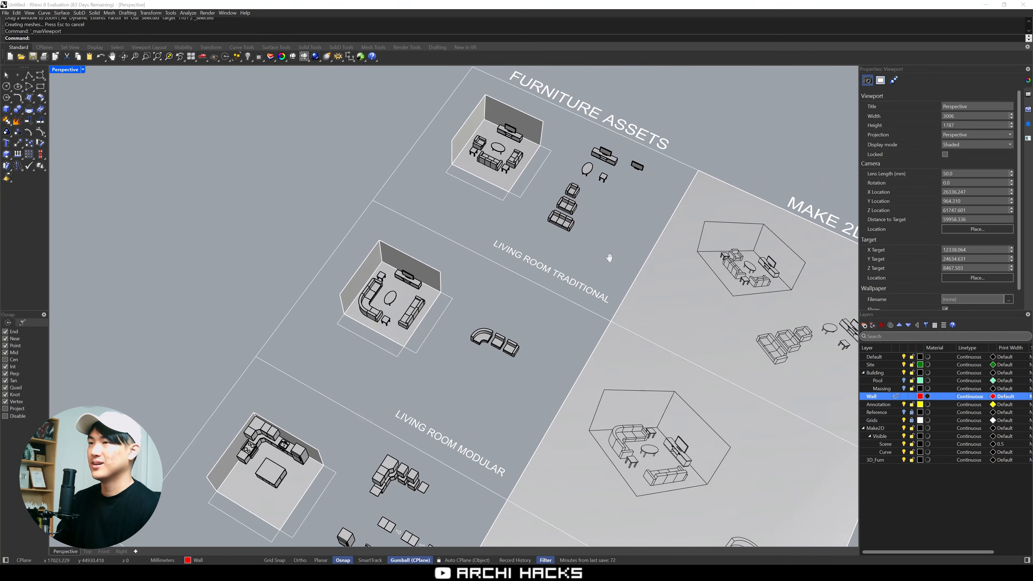
scroll(568, 271, "up", 8)
Switch from the perspective view to a maximized Top view showing the furniture assets sheet
key("ctrl+m")
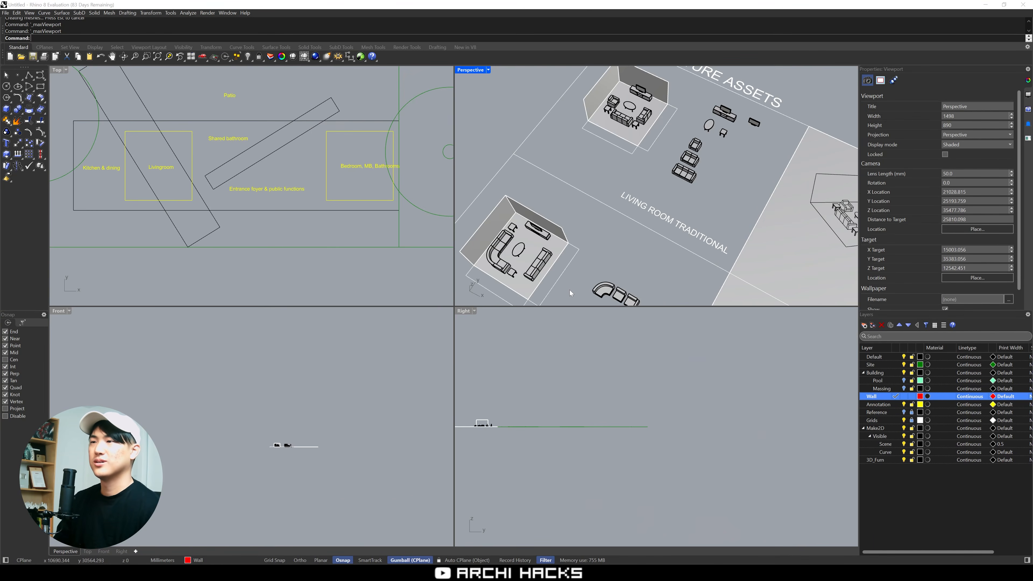
right_click_drag(371, 274, 297, 263)
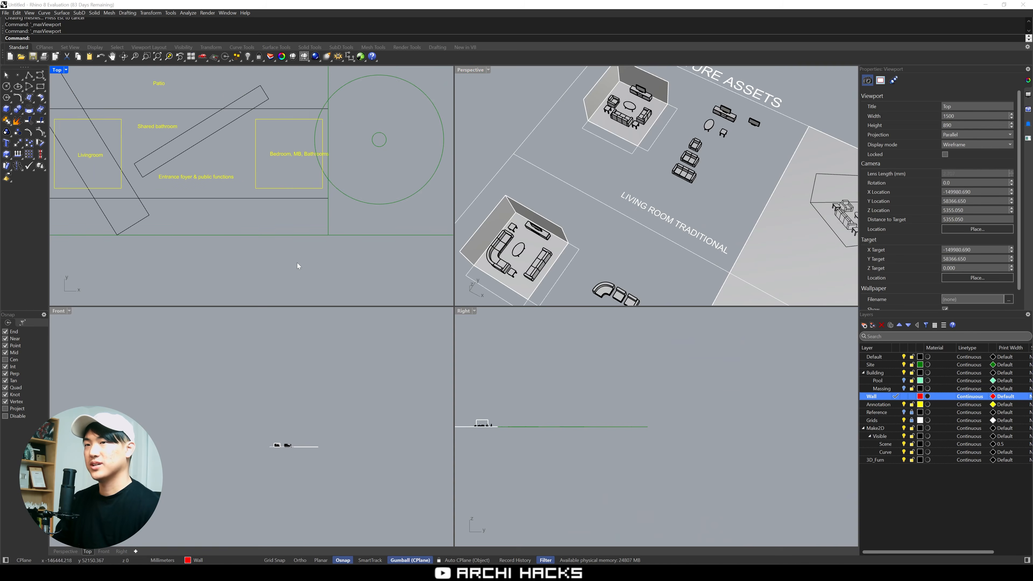
key("ctrl+m")
scroll(341, 287, "down", 20)
scroll(468, 285, "down", 2)
right_click_drag(577, 369, 565, 359)
scroll(535, 281, "up", 15)
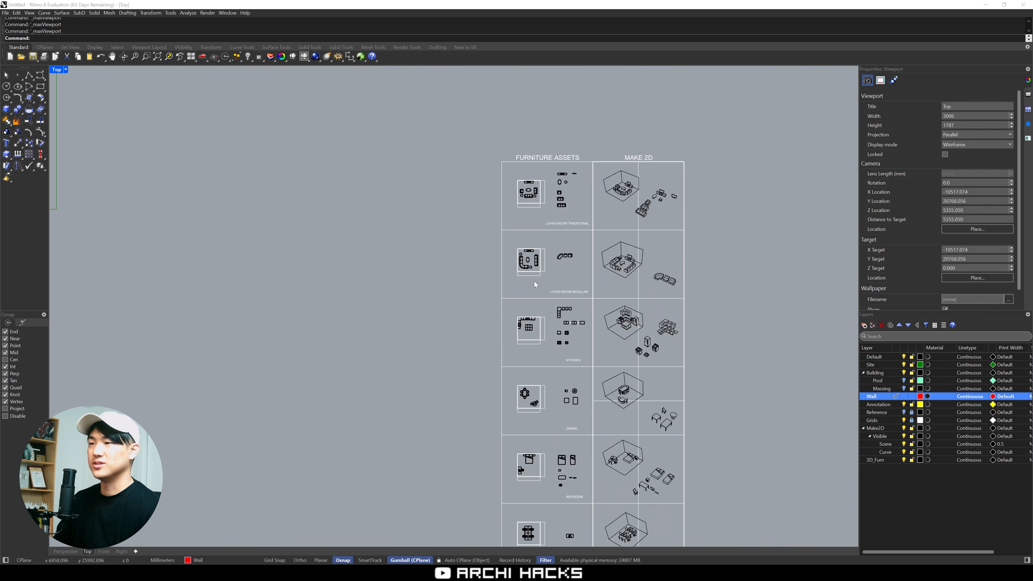
Copy the modular living room furniture set from the assets sheet into the Livingroom square
right_click_drag(544, 205, 490, 264)
scroll(456, 344, "up", 4)
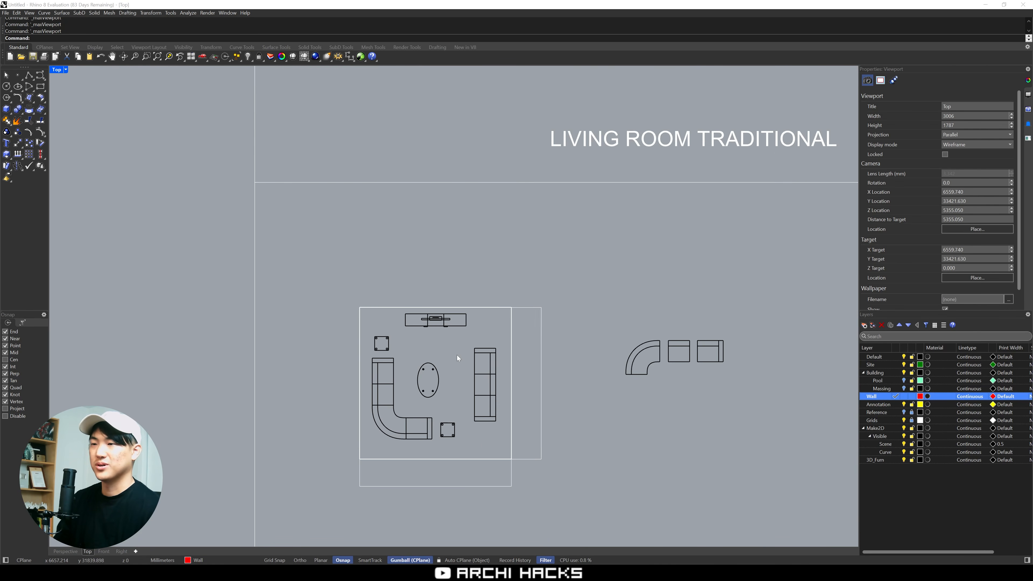
left_click_drag(492, 442, 374, 316)
type("c")
key("space")
left_click(452, 368)
scroll(493, 369, "down", 18)
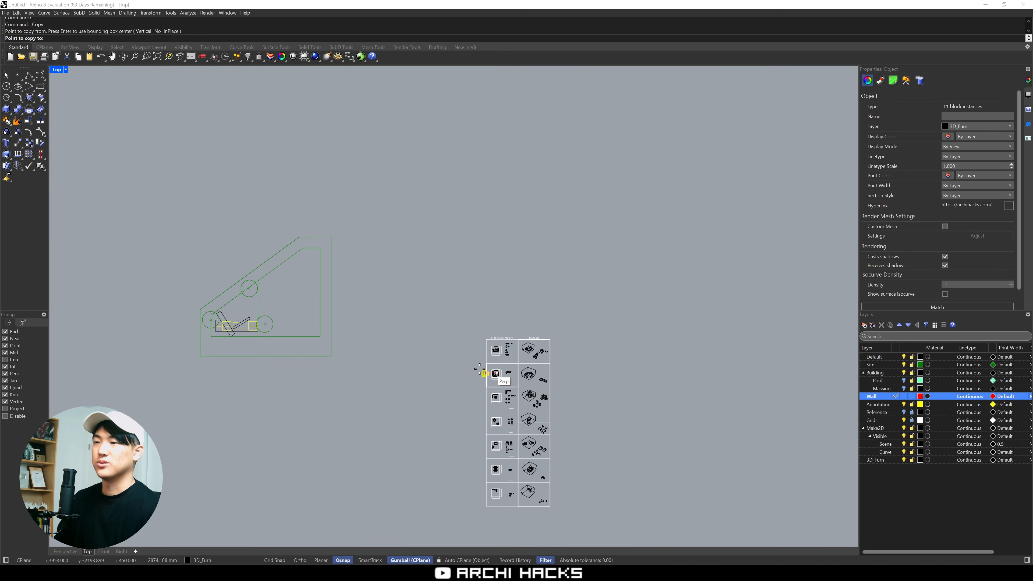
right_click_drag(329, 368, 517, 346)
scroll(407, 297, "up", 10)
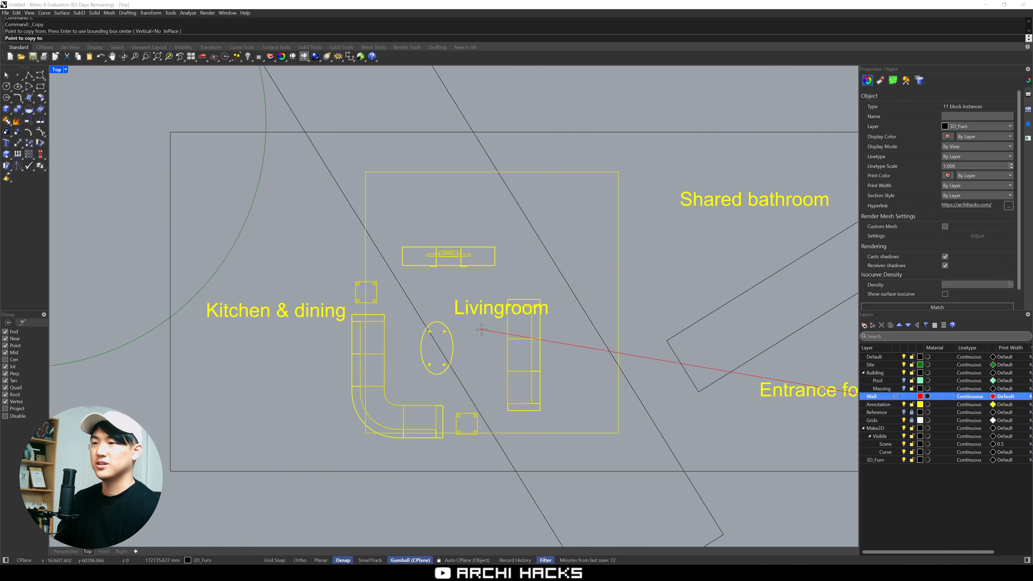
left_click(519, 283)
key("space")
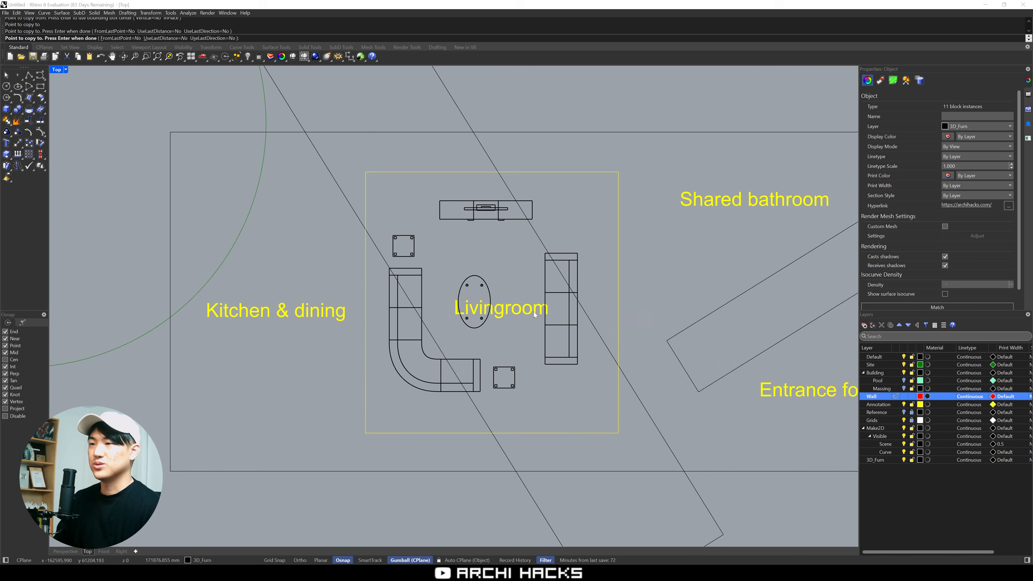
right_click_drag(561, 398, 518, 355)
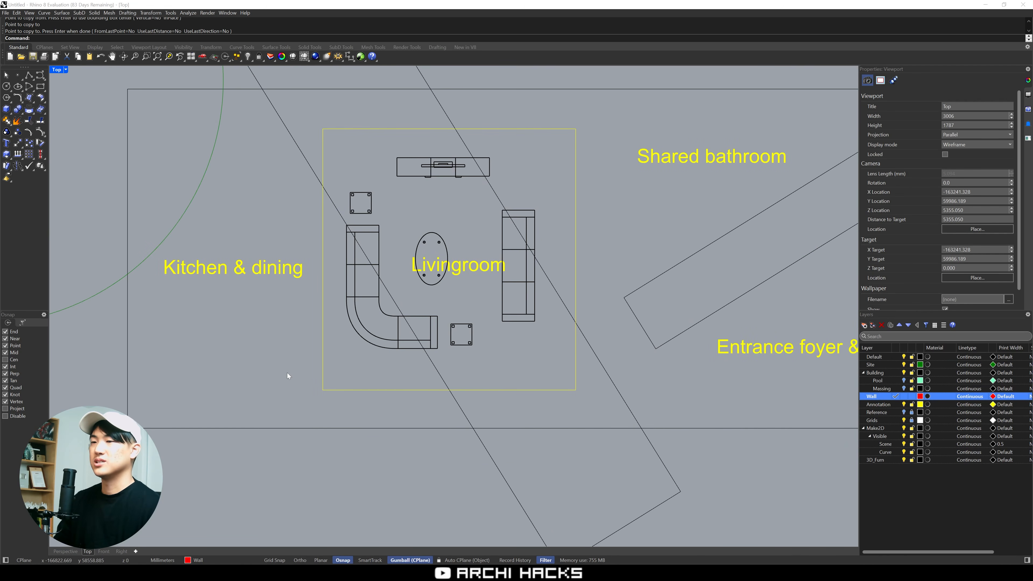
left_click_drag(236, 374, 627, 405)
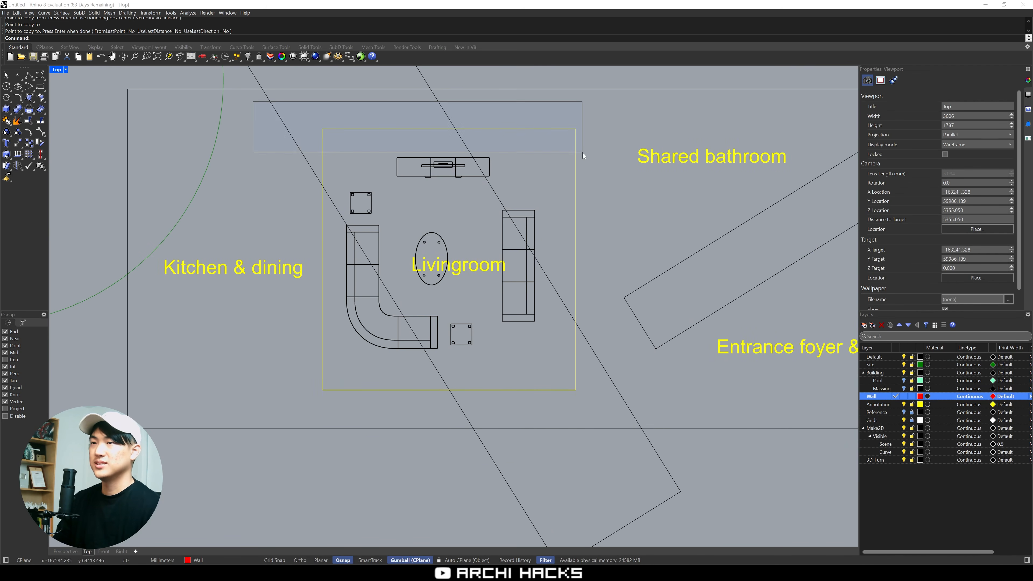
scroll(622, 216, "down", 5)
right_click_drag(640, 275, 500, 290)
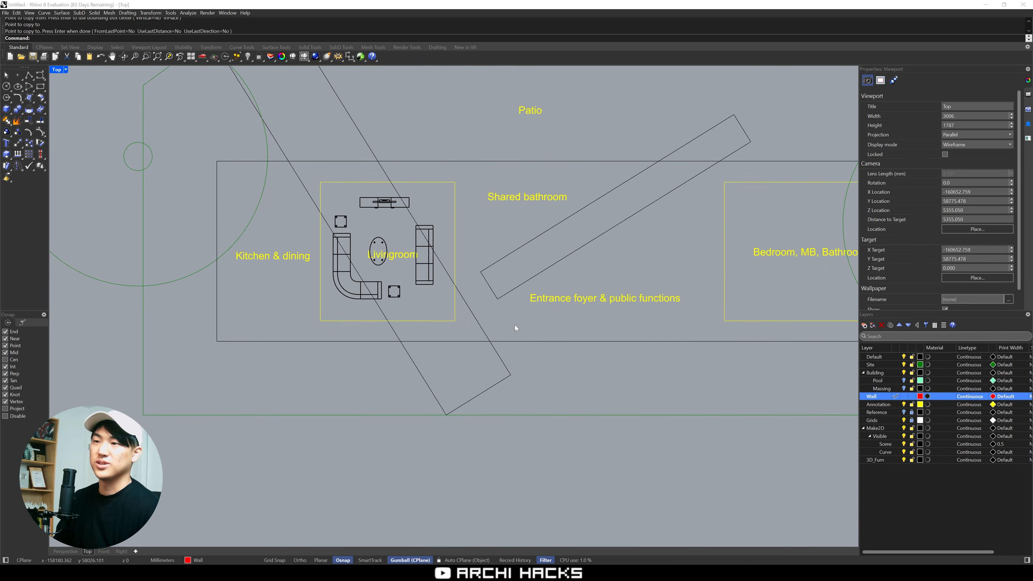
Copy the kitchen set of counters, appliances and island from the assets sheet to the upper part of the Kitchen & dining area
scroll(511, 326, "down", 3)
right_click_drag(614, 364, 402, 309)
scroll(402, 309, "down", 2)
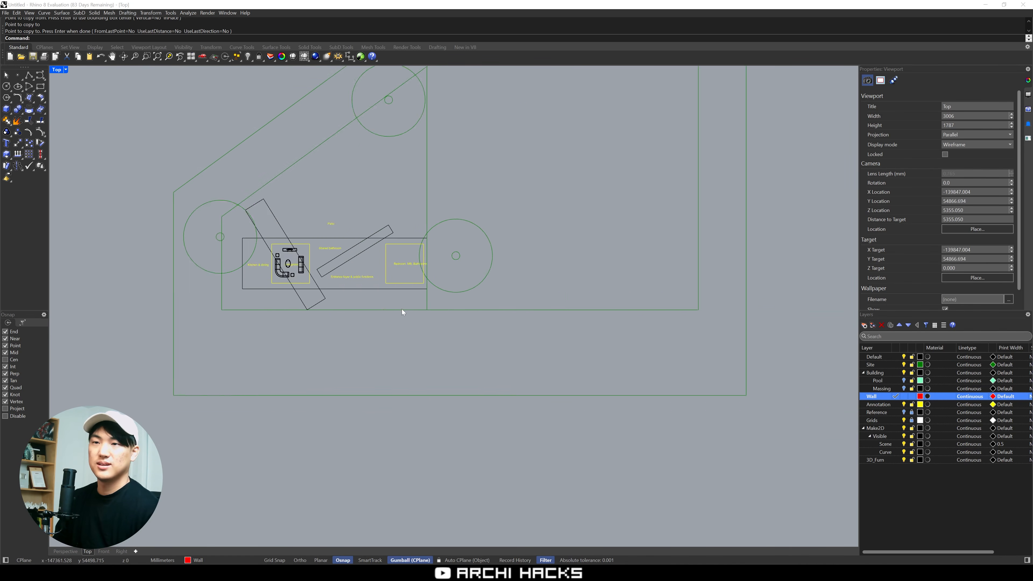
scroll(402, 310, "down", 6)
right_click_drag(544, 330, 316, 290)
scroll(317, 291, "down", 4)
right_click_drag(635, 388, 525, 355)
scroll(525, 356, "up", 8)
scroll(444, 332, "up", 8)
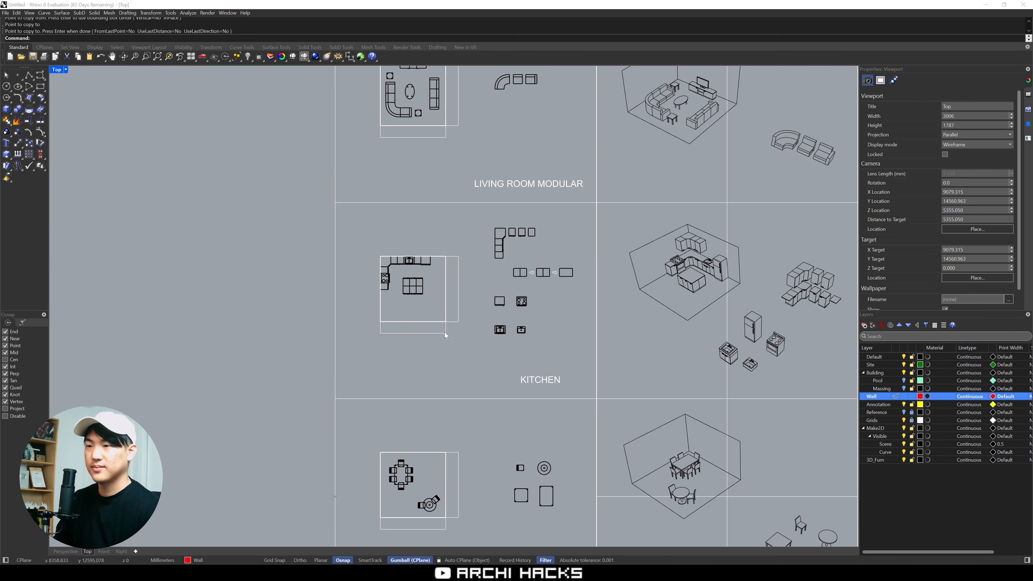
right_click_drag(436, 293, 478, 351)
scroll(448, 345, "up", 6)
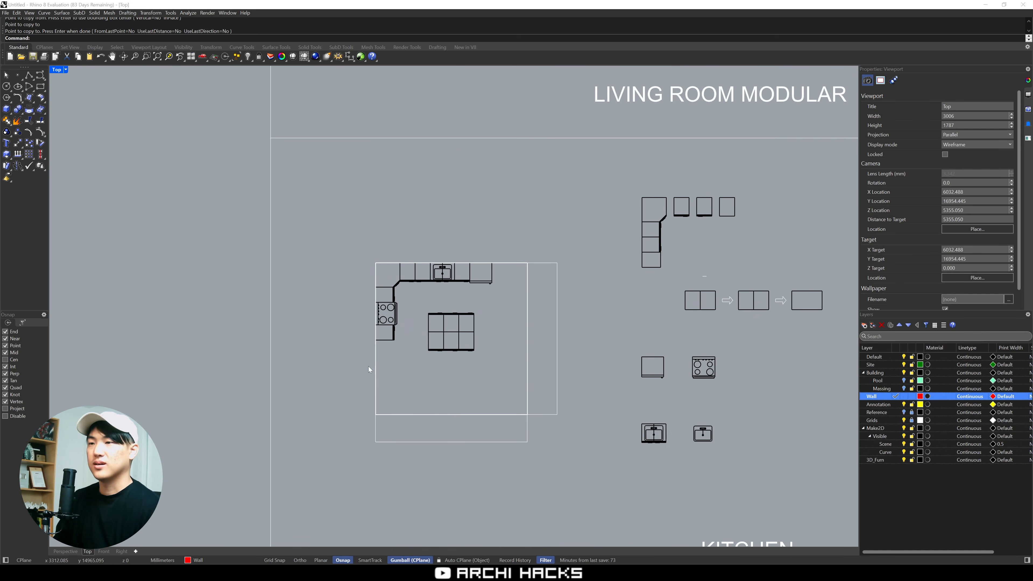
left_click_drag(330, 236, 505, 367)
type("c")
key("Return")
left_click(495, 340)
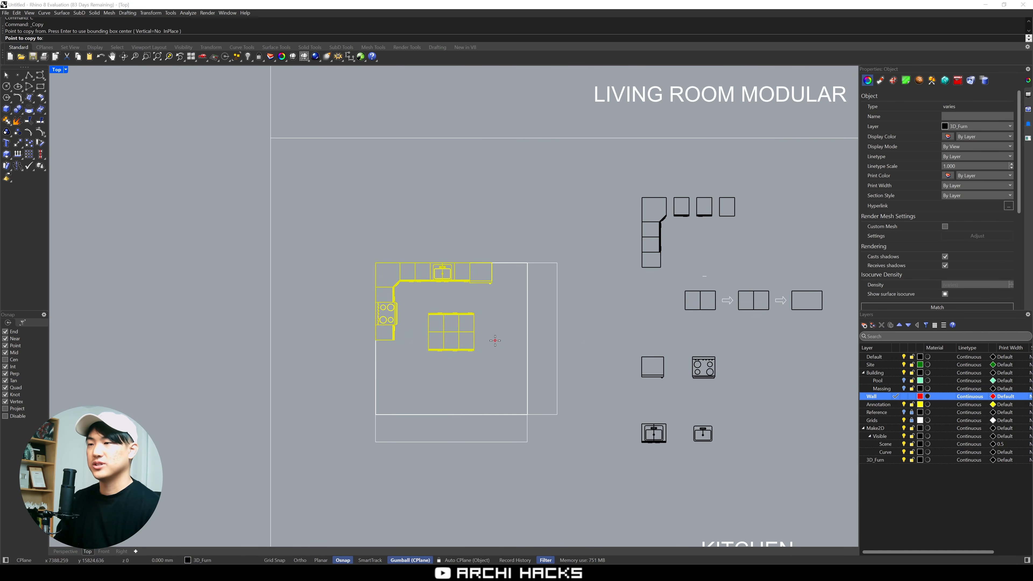
scroll(495, 341, "down", 13)
right_click_drag(476, 355, 659, 352)
scroll(586, 321, "up", 4)
scroll(447, 337, "down", 6)
right_click_drag(375, 318, 551, 337)
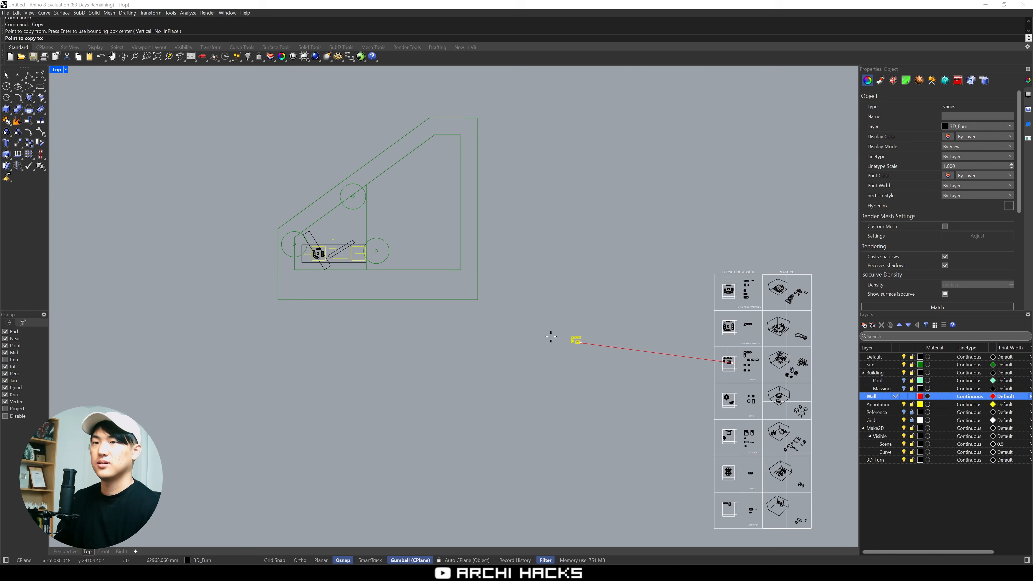
scroll(387, 290, "up", 15)
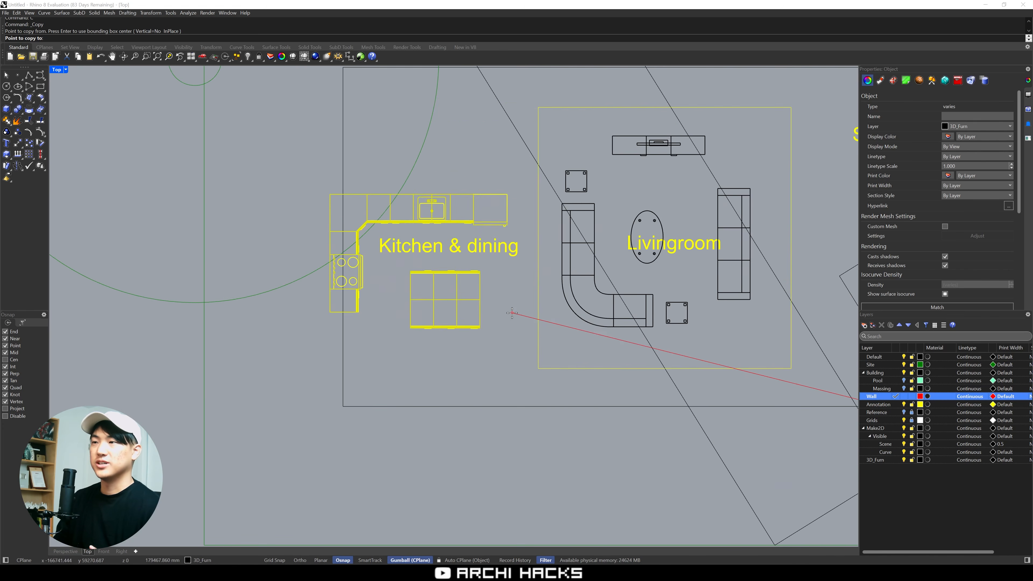
right_click_drag(544, 207, 547, 259)
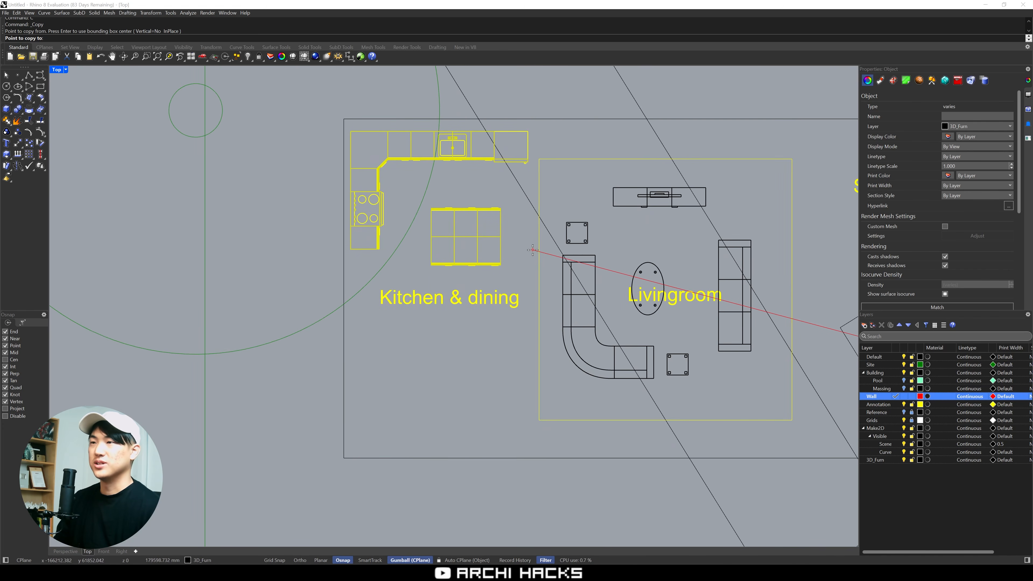
left_click(533, 250)
key("Return")
Try moving the kitchen island's countertop together with one of its cabinets, and undo the move
scroll(511, 215, "up", 3)
left_click(481, 219)
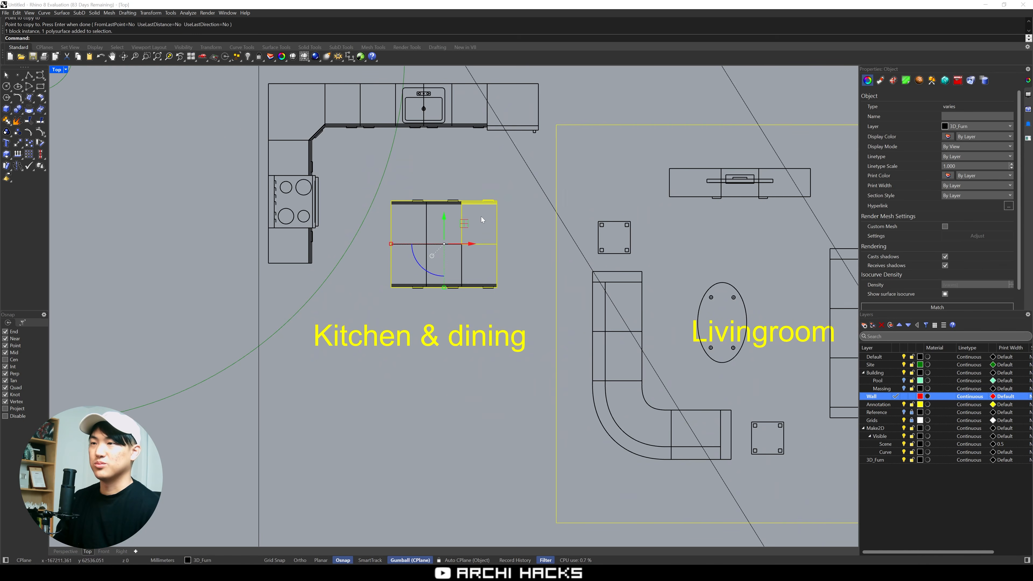
key("Escape")
left_click(495, 204)
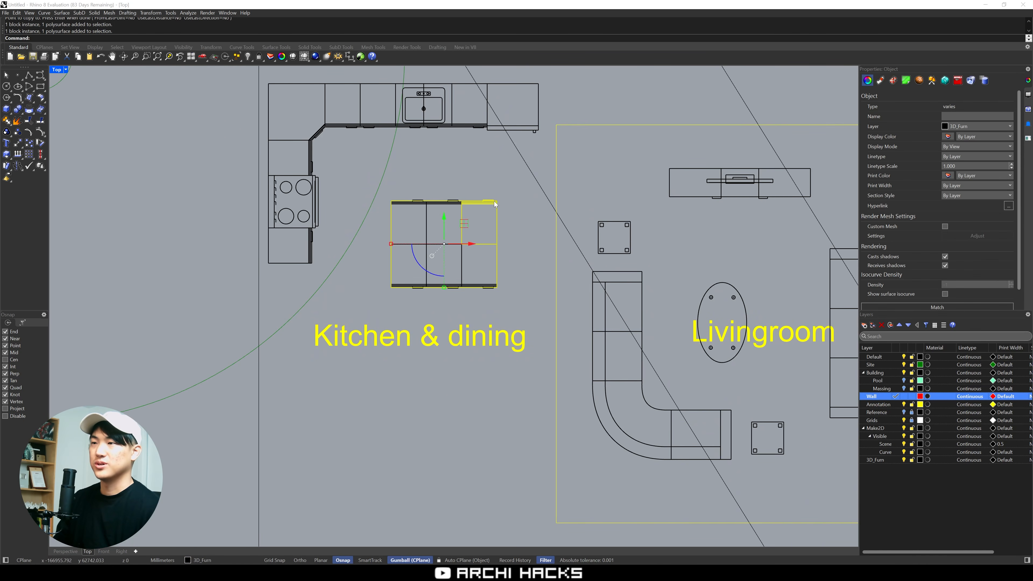
left_click_drag(469, 225, 502, 197)
left_click(521, 242)
left_click(494, 200)
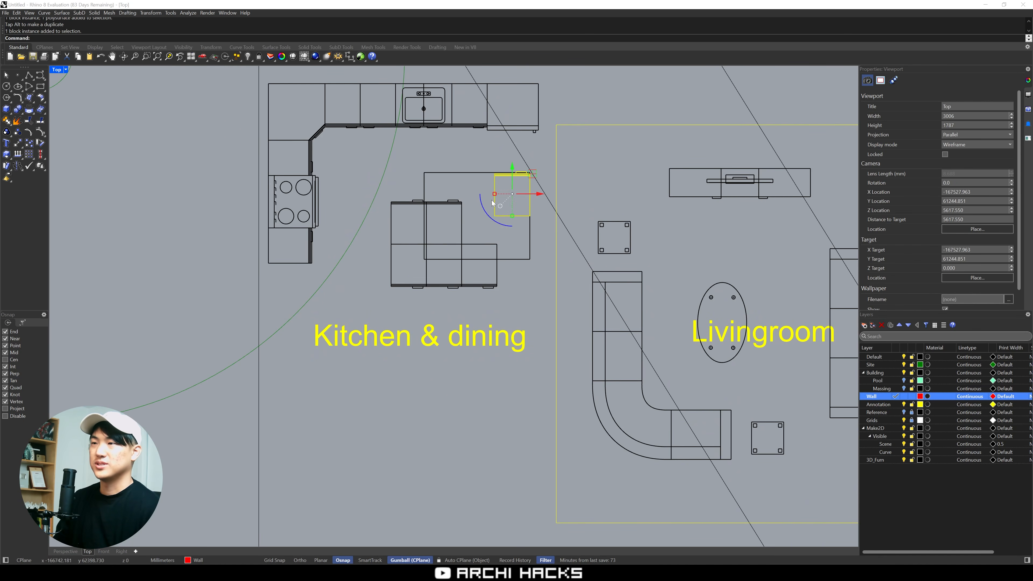
key("ctrl+z")
key("Escape")
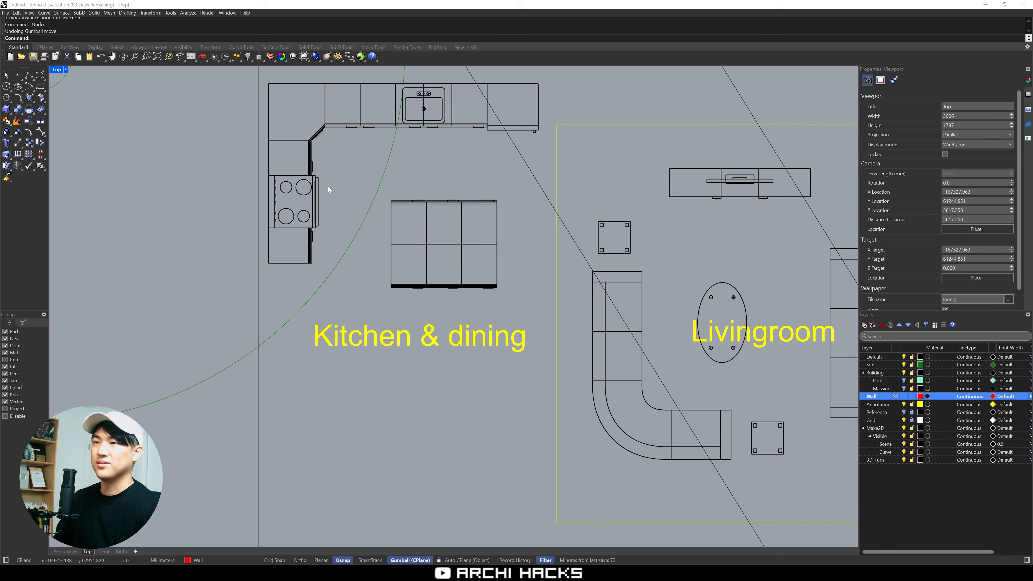
Move the stove out of the vertical counter run and snap the fridge, turned to face the island, into the gap
left_click_drag(344, 196, 594, 95)
left_click(524, 104)
left_click_drag(524, 103, 333, 228)
right_click_drag(368, 160, 372, 172)
type("m")
key("space")
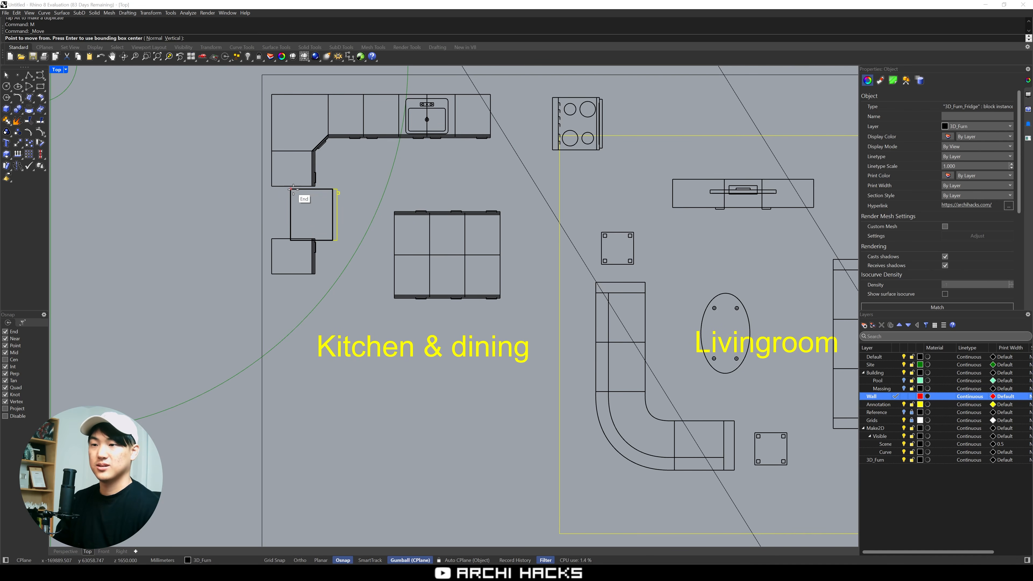
left_click(290, 188)
left_click(271, 186)
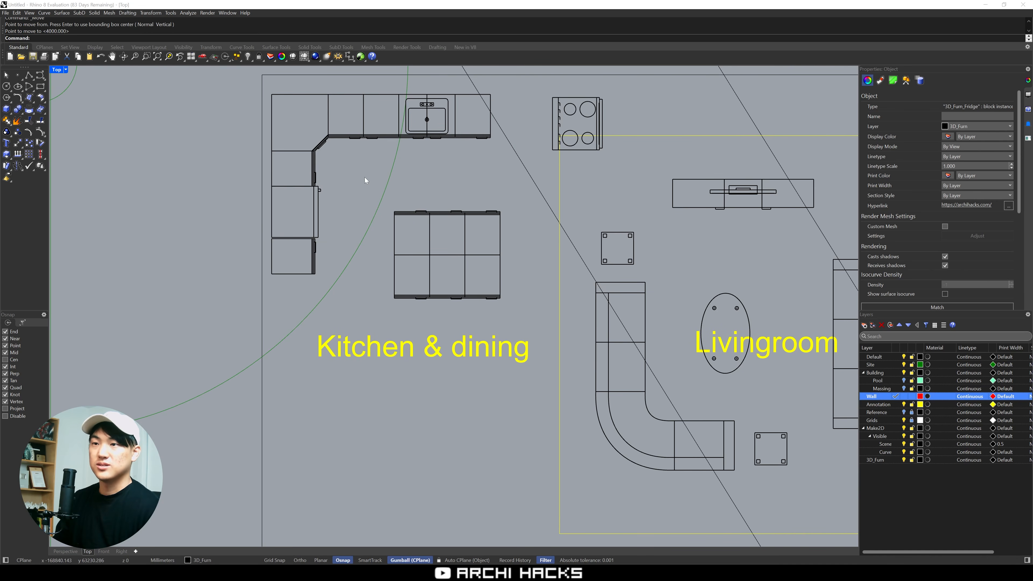
Move the end base cabinet of the vertical counter run flush against the fridge's lower corner
key("Escape")
left_click(292, 240)
type("m")
key("space")
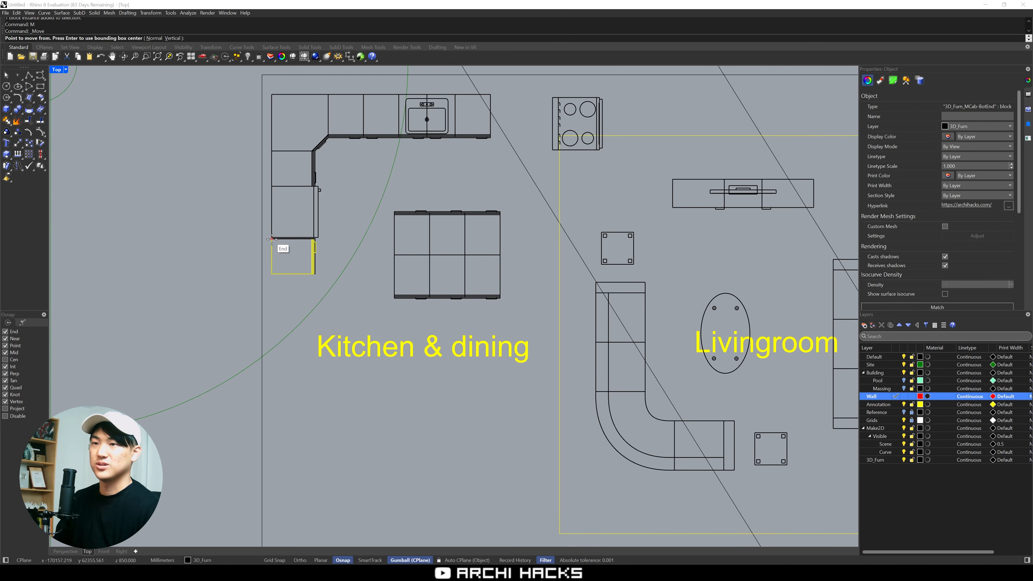
left_click(268, 239)
key("Escape")
key("space")
left_click(272, 239)
left_click(272, 238)
key("Escape")
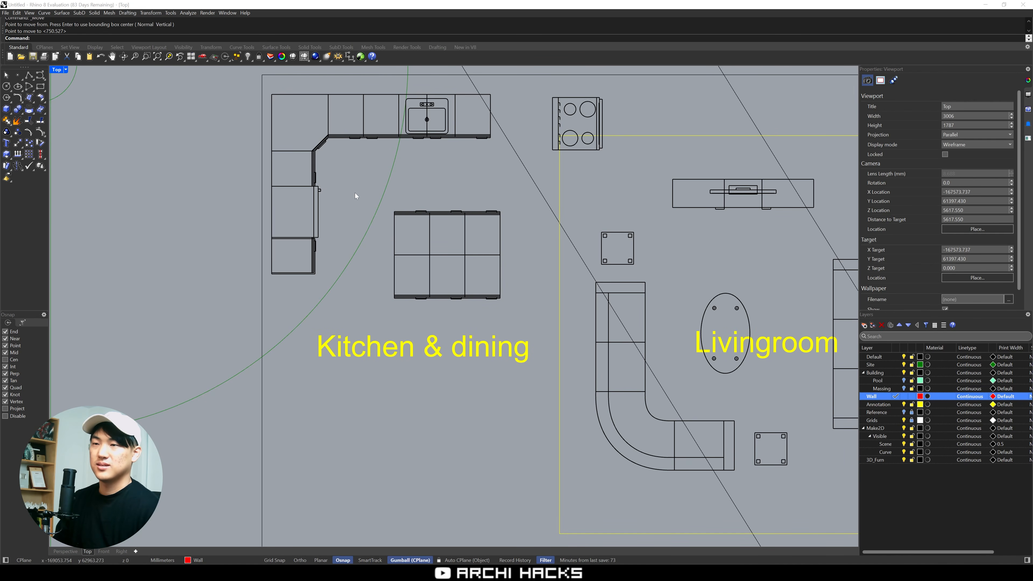
Rotate the stove 90 degrees clockwise and snap it to the free end of the horizontal counter run beside the sink
left_click(560, 138)
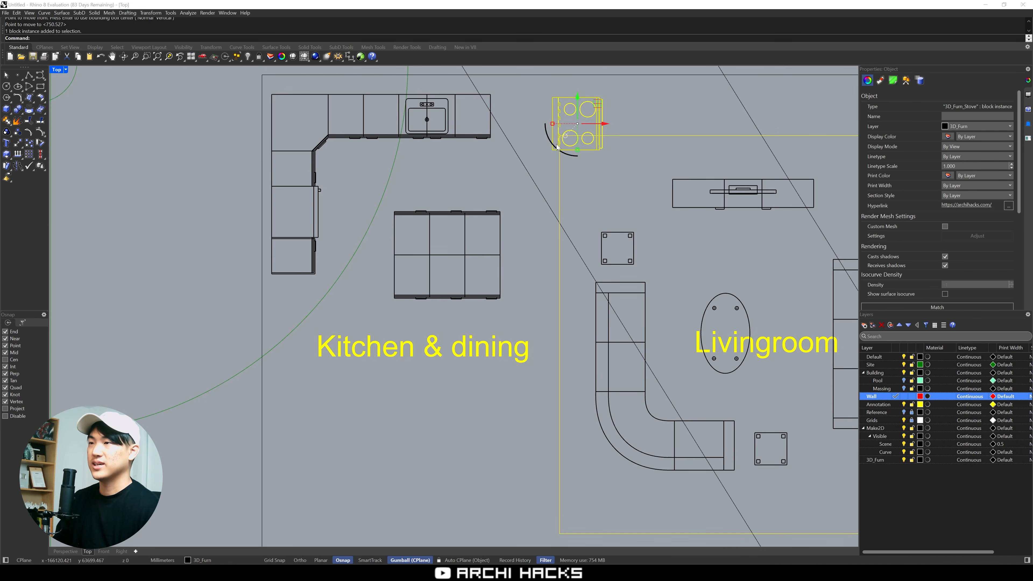
left_click_drag(557, 145, 564, 102, "shift")
left_click(546, 95)
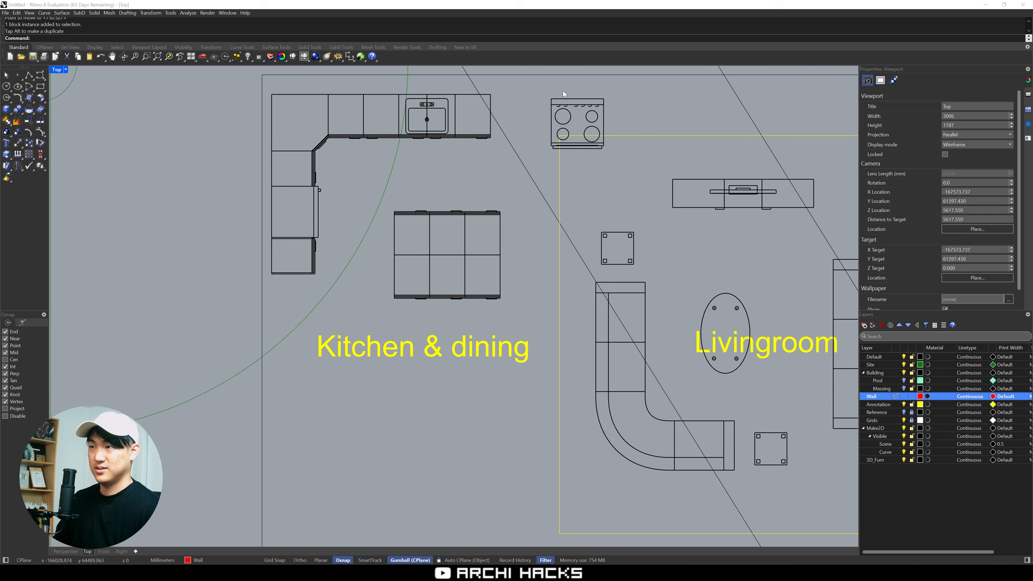
left_click(563, 99)
type("m")
key("Return")
left_click(551, 99)
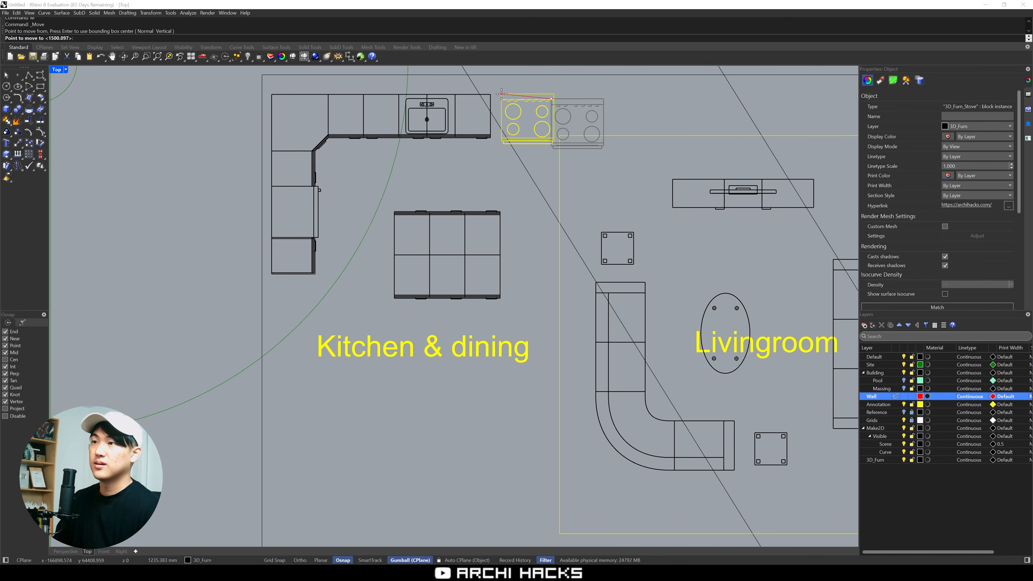
left_click(491, 94)
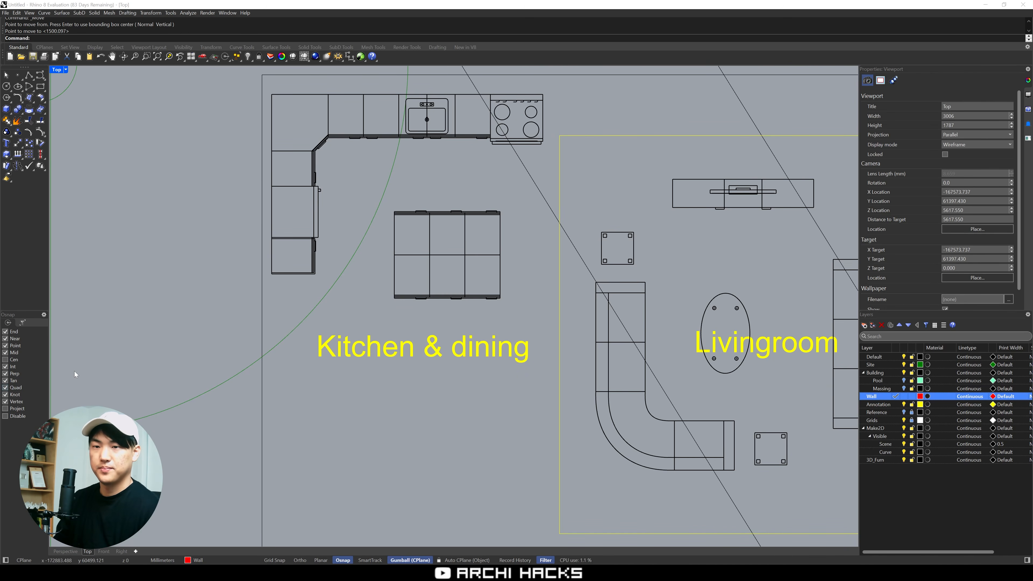
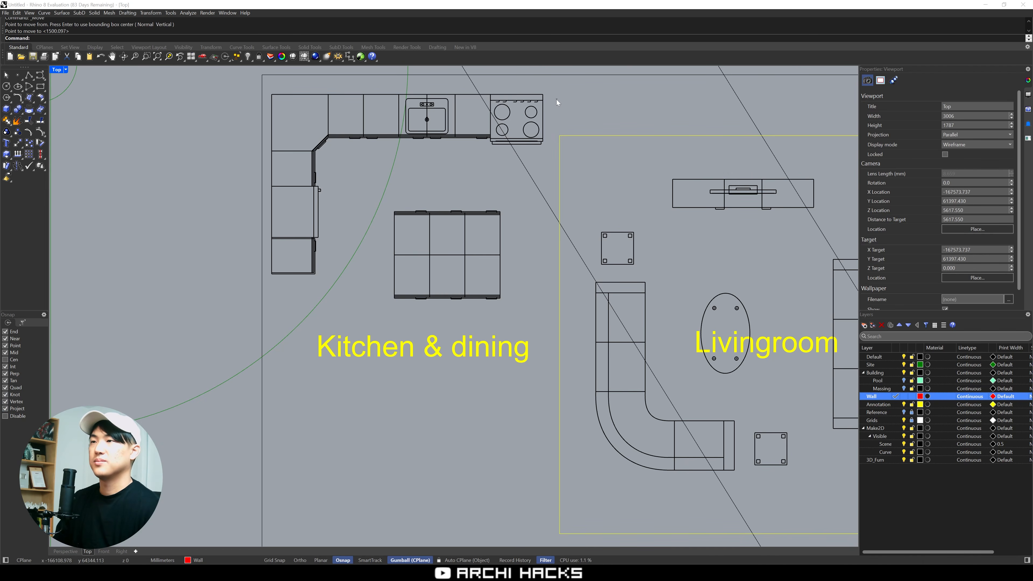
Inspect the rearranged kitchen in 3D, zooming the perspective view to its cabinets, island, stove and fridge
left_click_drag(469, 136, 470, 137)
left_click(142, 300)
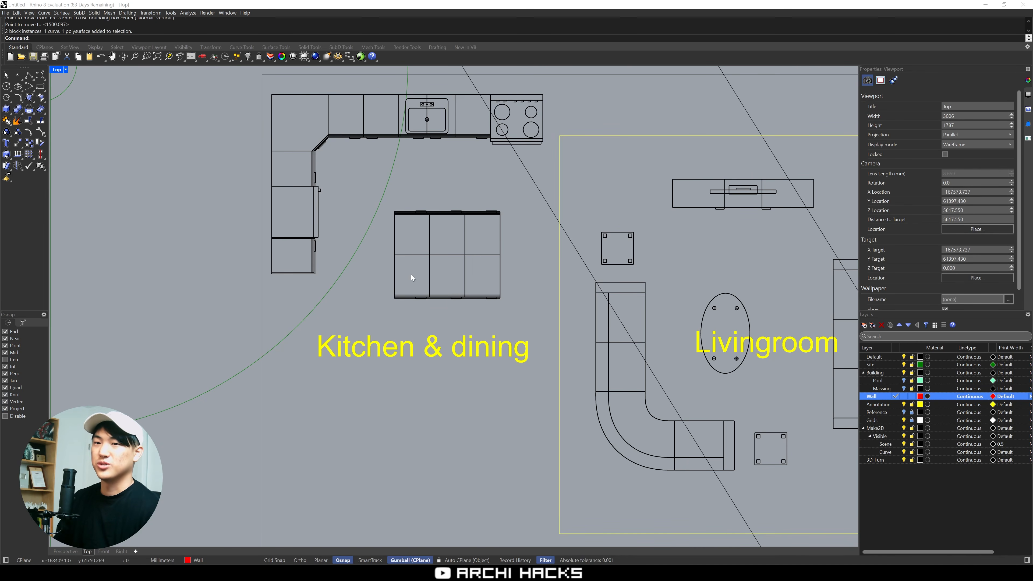
right_click_drag(411, 275, 398, 302)
key("ctrl+m")
right_click_drag(582, 218, 591, 238)
key("ctrl+m")
scroll(586, 258, "down", 6)
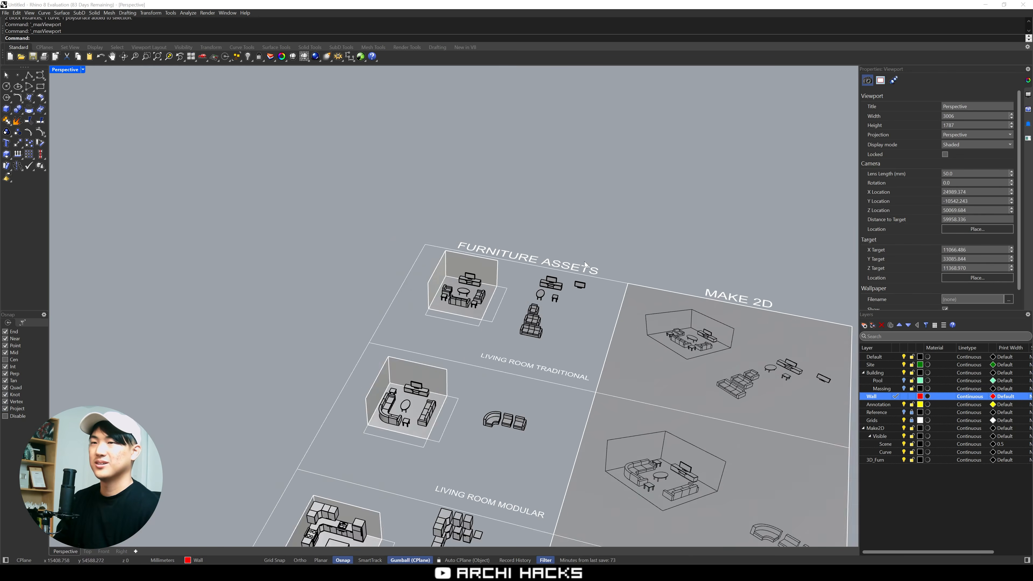
key("ctrl+m")
left_click_drag(115, 198, 299, 81)
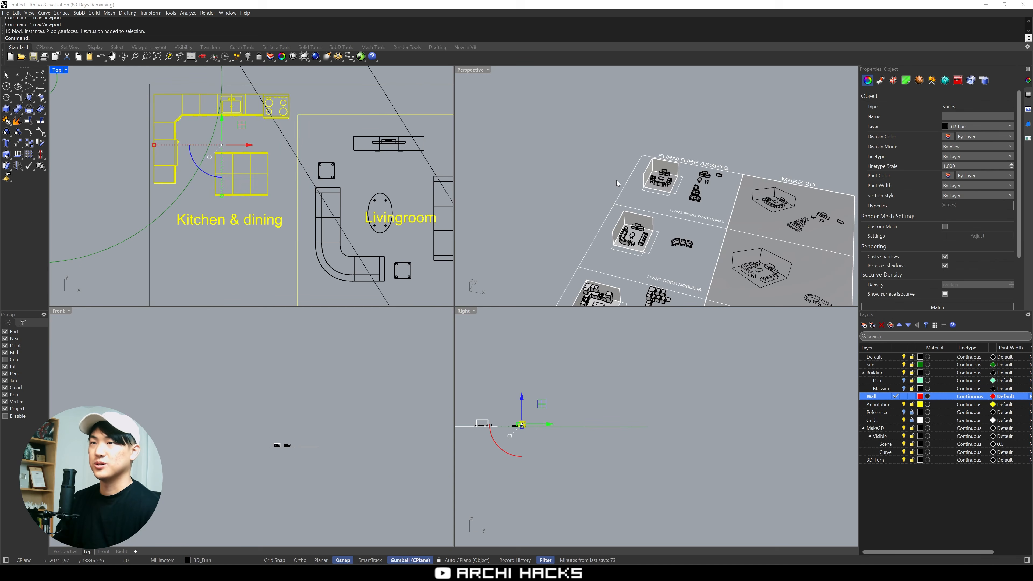
type("zs")
key("Return")
right_click_drag(617, 180, 667, 204)
left_click(595, 197)
key("Escape")
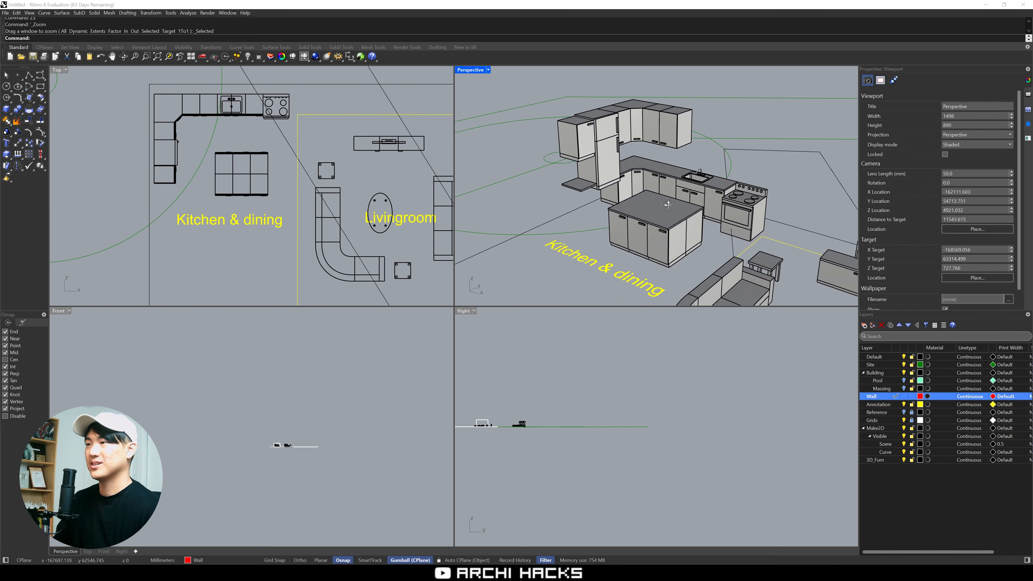
Undo the stove, fridge and end-cabinet moves to restore the kitchen's original appliance arrangement
key("ctrl+z")
key("ctrl+z")
key("ctrl+z")
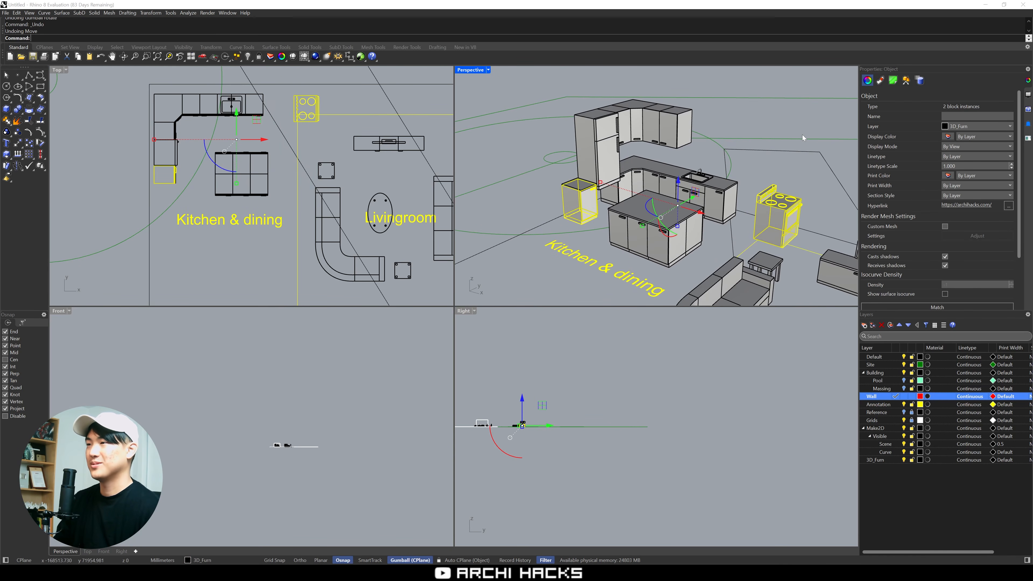
key("ctrl+z")
key("ctrl+z")
key("ctrl+z")
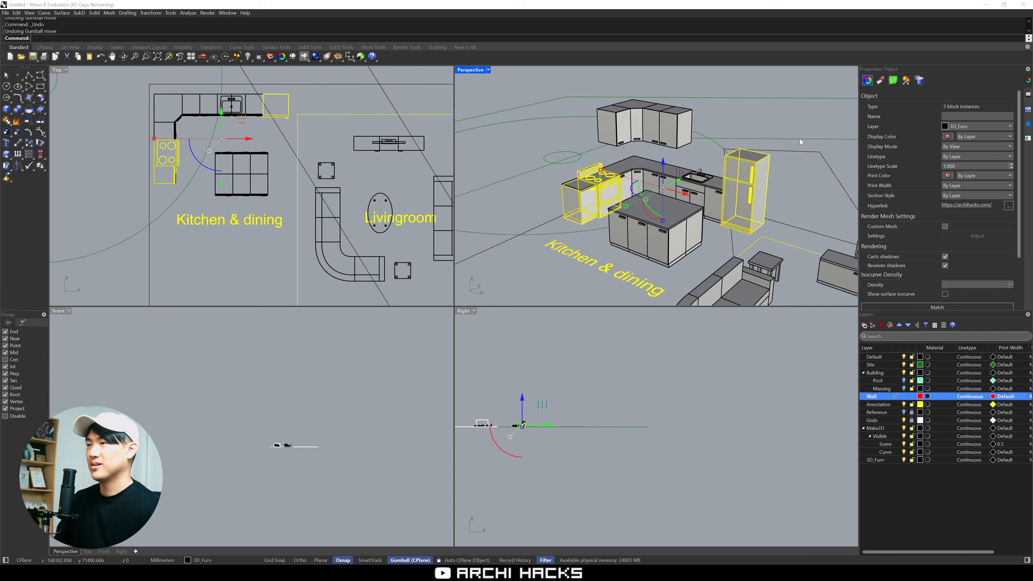
Delete the four hanging wall cabinets above the kitchen's corner counter
key("Escape")
left_click_drag(648, 127, 708, 152)
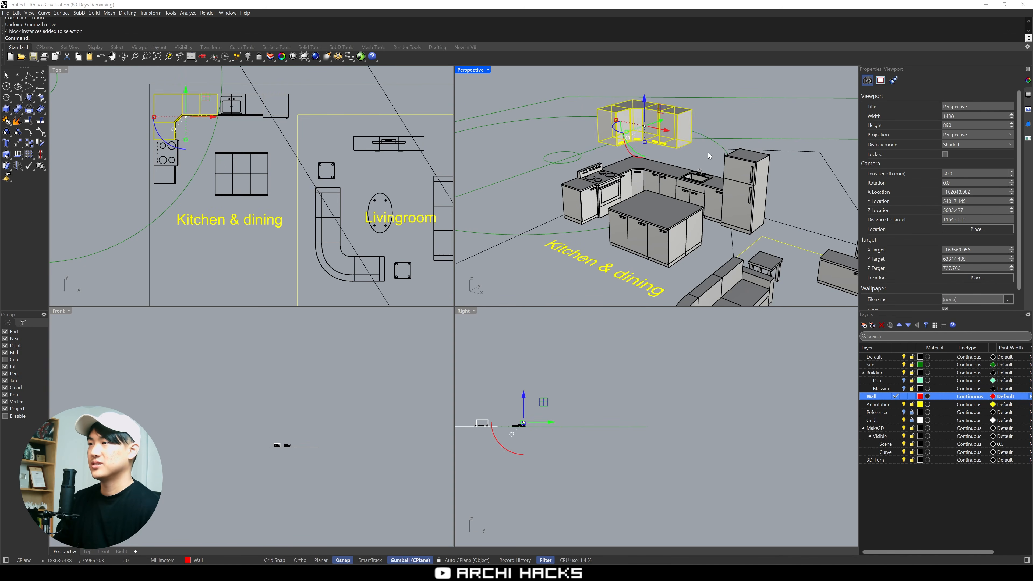
key("Delete")
right_click_drag(738, 115, 726, 156)
key("ctrl+m")
Select the dining table set and round table set inside the DINING room of the furniture assets
key("ctrl+m")
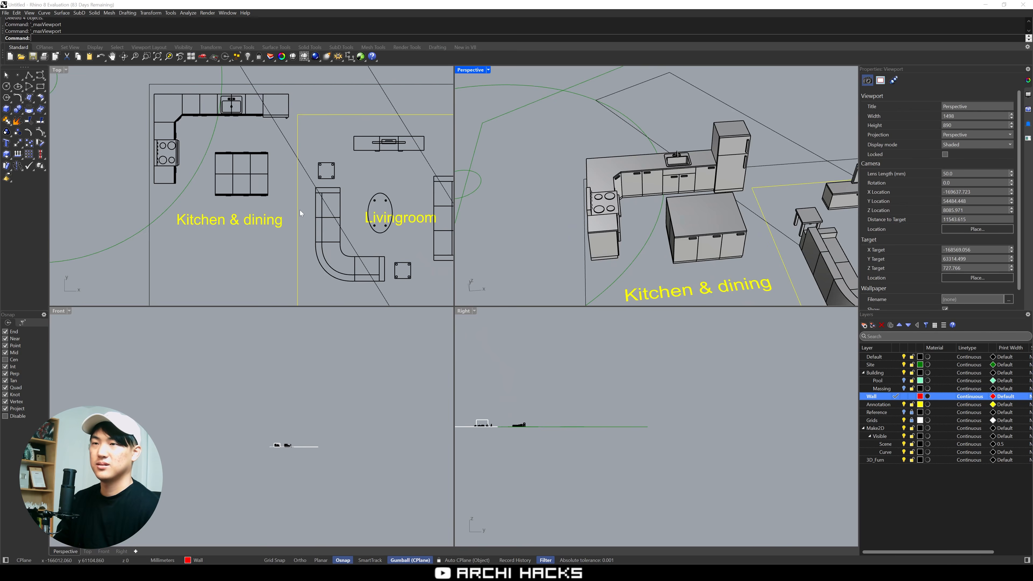
right_click_drag(300, 210, 299, 179)
key("ctrl+m")
scroll(366, 255, "down", 10)
right_click_drag(439, 306, 291, 297)
scroll(292, 297, "down", 8)
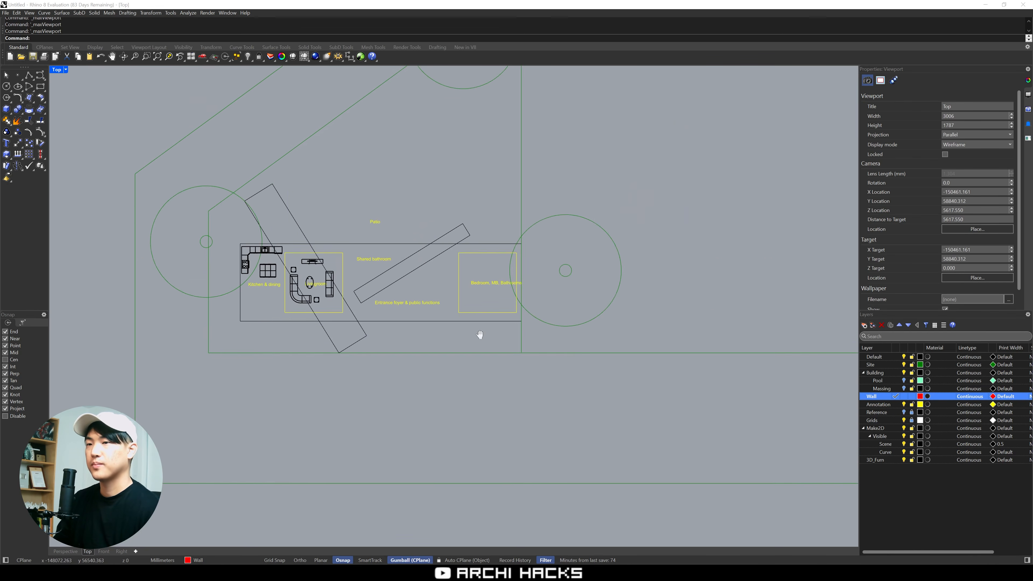
right_click_drag(630, 339, 345, 298)
scroll(345, 298, "down", 2)
scroll(345, 297, "down", 5)
scroll(589, 365, "up", 8)
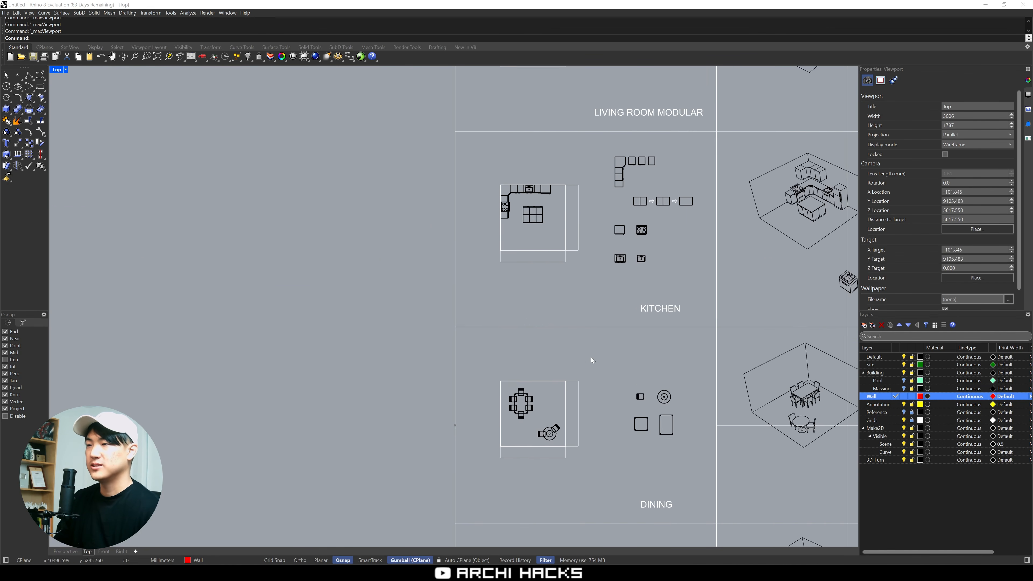
right_click_drag(591, 358, 523, 385)
scroll(474, 420, "up", 8)
left_click_drag(364, 311, 526, 489)
Add the furnished sets of the BEDROOM and BATHROOM asset rooms to the selection
scroll(529, 481, "down", 8)
right_click_drag(531, 455, 525, 171)
scroll(487, 324, "up", 4)
left_click_drag(386, 234, 508, 366, "shift")
scroll(509, 375, "down", 8)
right_click_drag(485, 435, 461, 335)
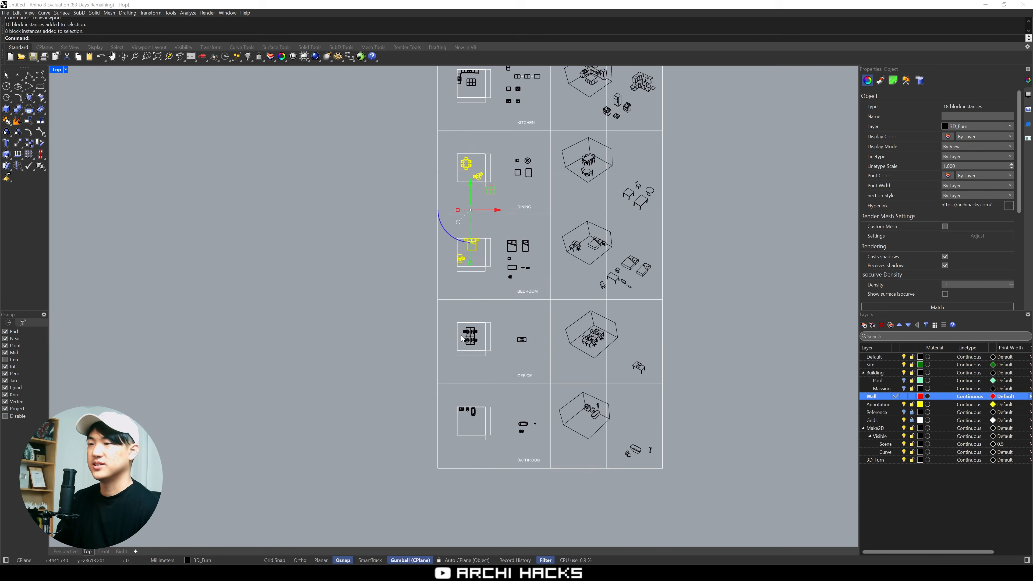
scroll(464, 344, "up", 12)
scroll(505, 368, "down", 2)
right_click_drag(513, 456, 510, 313)
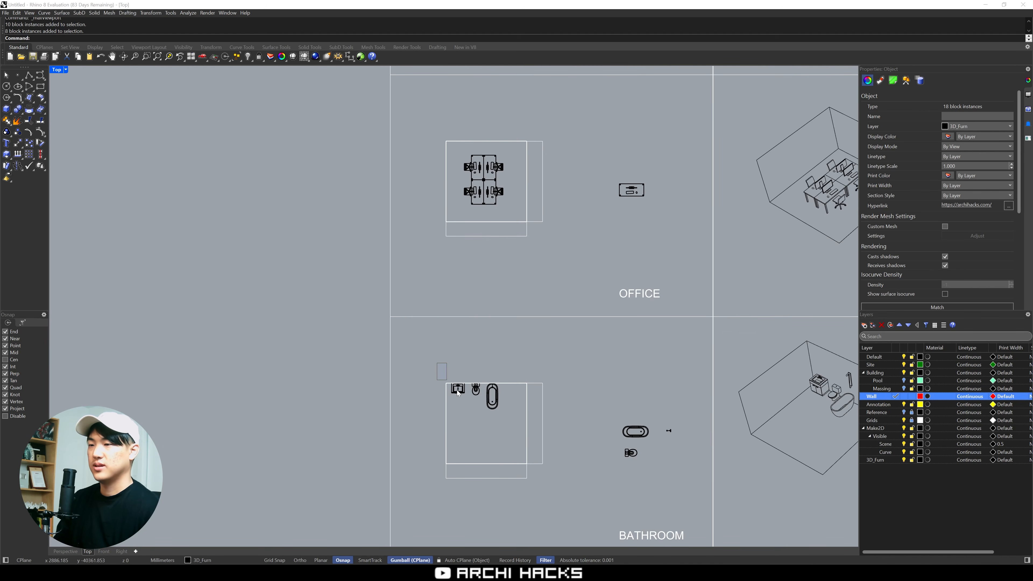
left_click_drag(458, 393, 511, 435, "shift")
Copy the selected dining, bedroom and bathroom sets to the site, with the bathroom fixtures landing by the entrance foyer label
type("c")
key("Return")
scroll(511, 428, "down", 5)
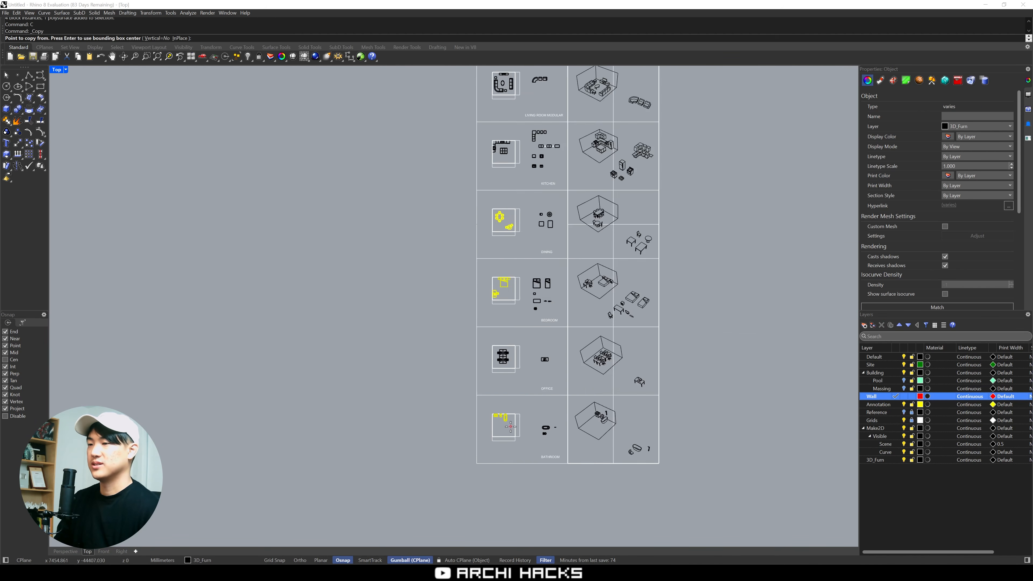
left_click(511, 426)
scroll(511, 427, "down", 3)
right_click_drag(381, 320, 538, 386)
scroll(509, 366, "up", 8)
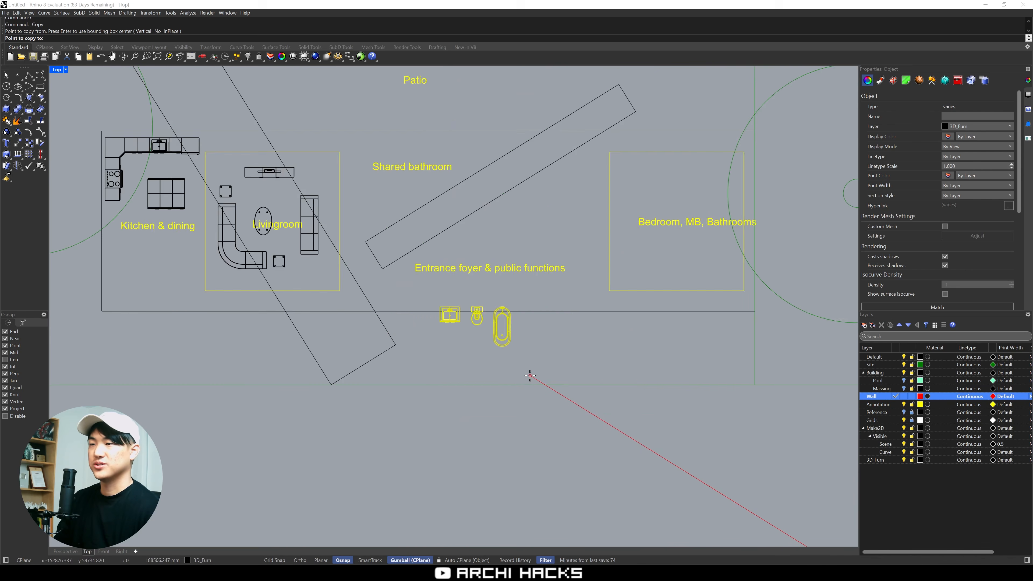
scroll(530, 375, "up", 4)
left_click(523, 323)
scroll(531, 345, "down", 10)
right_click_drag(530, 343, 572, 353)
key("Escape")
scroll(541, 336, "up", 8)
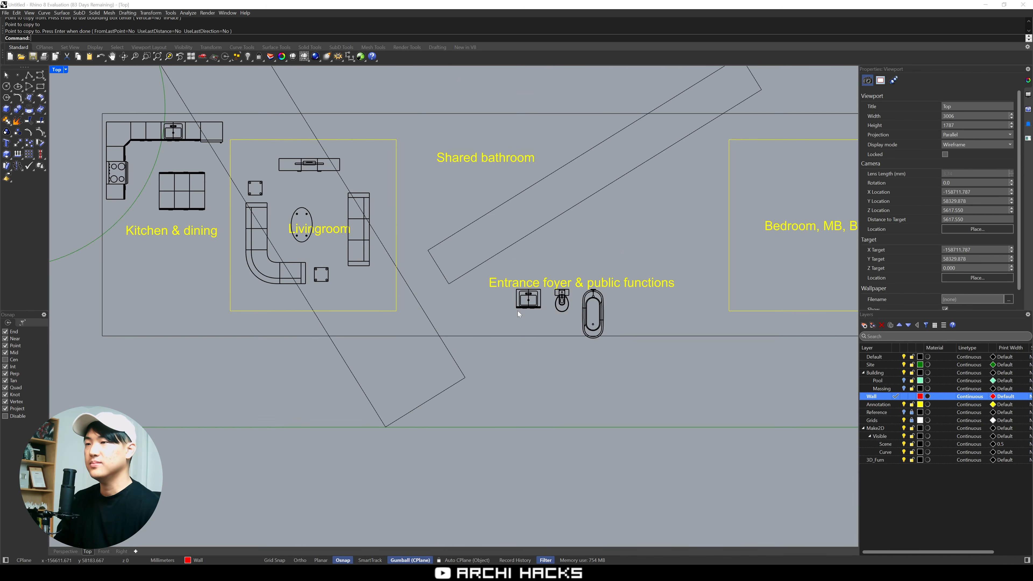
Move the copied sink, toilet and bathtub from the foyer to the Shared bathroom label
left_click_drag(507, 263, 630, 353)
right_click_drag(577, 294, 581, 357)
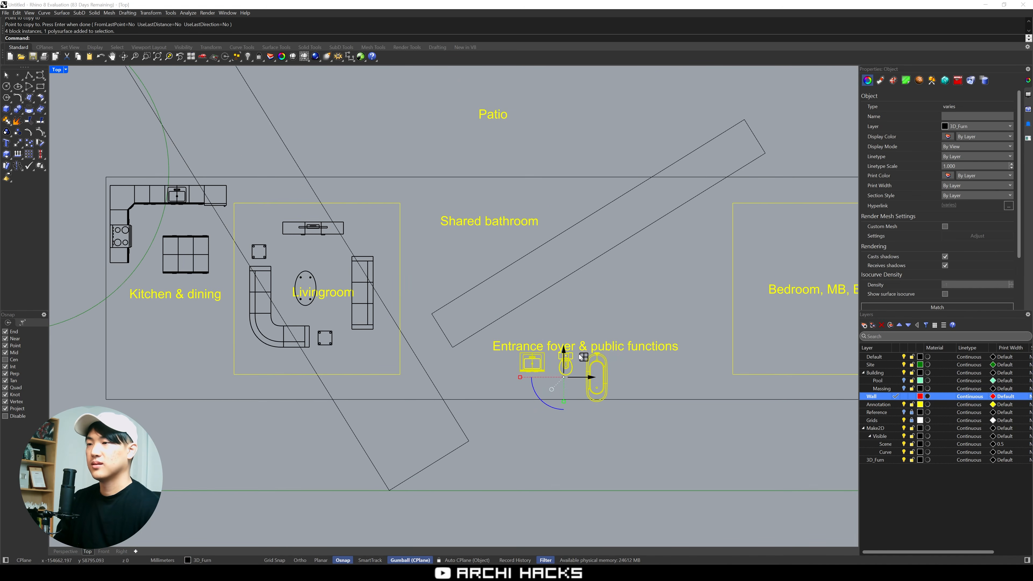
left_click_drag(581, 357, 501, 201)
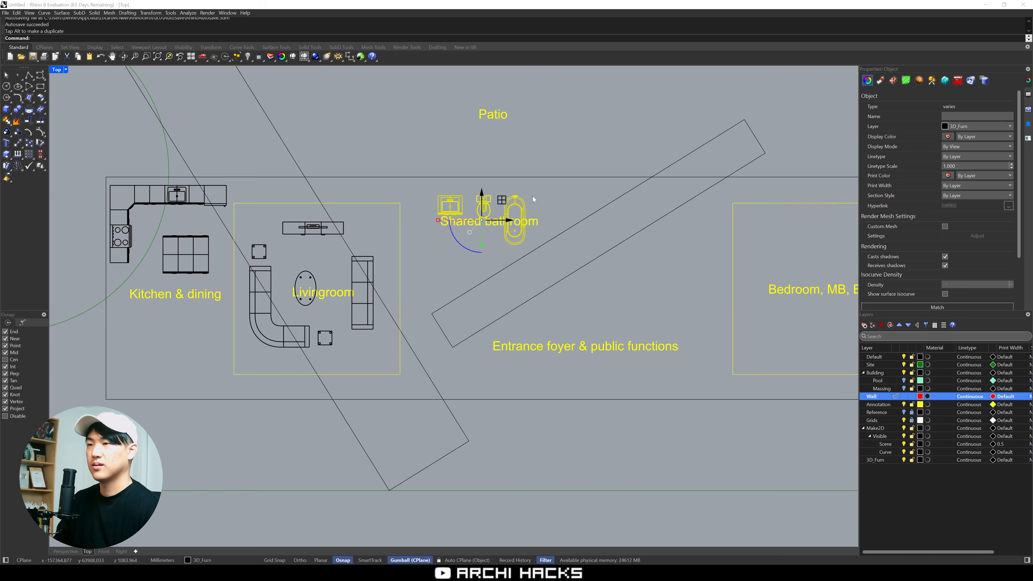
left_click(568, 159)
Move the copied bed and desk set down into the building's "Bedroom, MB, Bathrooms" zone
right_click_drag(576, 149, 534, 319)
scroll(533, 319, "down", 8)
right_click_drag(539, 233, 496, 368)
left_click_drag(421, 129, 554, 253)
right_click_drag(550, 284, 490, 209)
scroll(464, 155, "down", 2)
left_click(455, 87)
left_click_drag(455, 87, 519, 165)
left_click(383, 157)
right_click_drag(374, 171, 369, 221)
left_click_drag(369, 223, 546, 405)
left_click(557, 360)
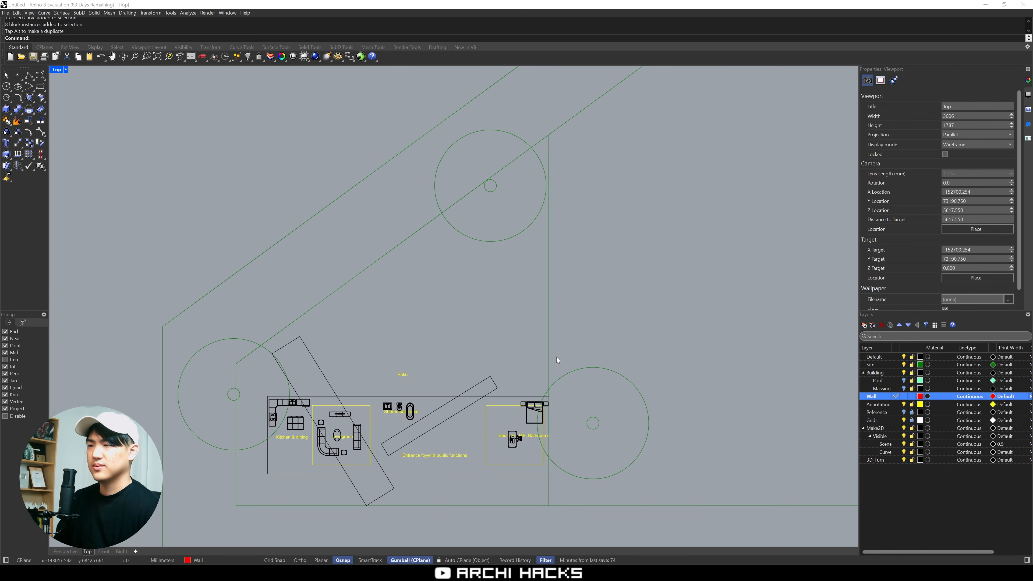
Move both copied dining sets into the building, placing the six-chair table below the "Kitchen & dining" label
right_click_drag(506, 213, 504, 388)
scroll(504, 388, "down", 2)
left_click_drag(364, 182, 502, 288)
right_click_drag(482, 256, 498, 219)
type("m")
key("Return")
left_click(497, 216)
scroll(474, 298, "down", 8)
scroll(482, 407, "up", 8)
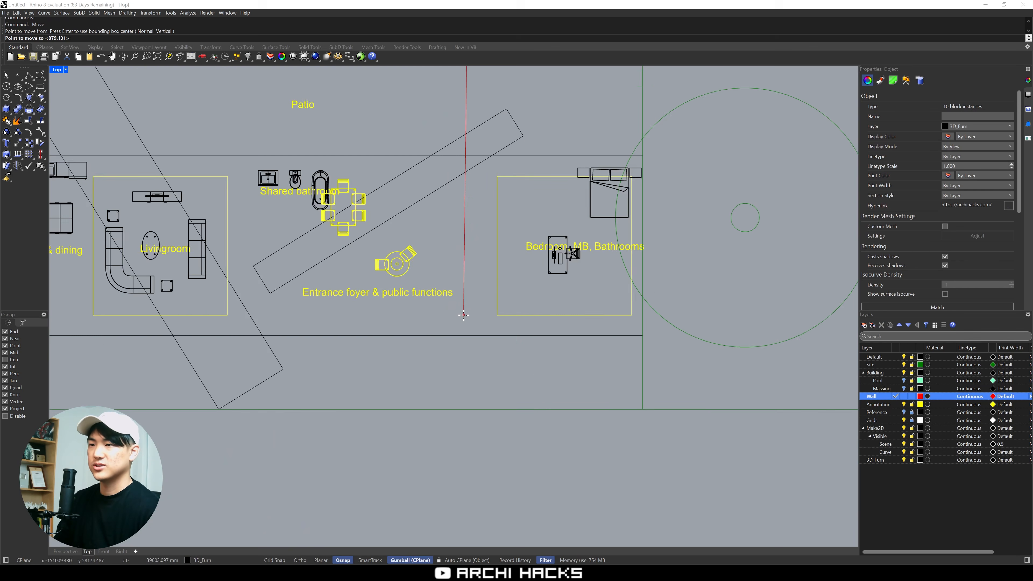
right_click_drag(387, 384, 651, 375)
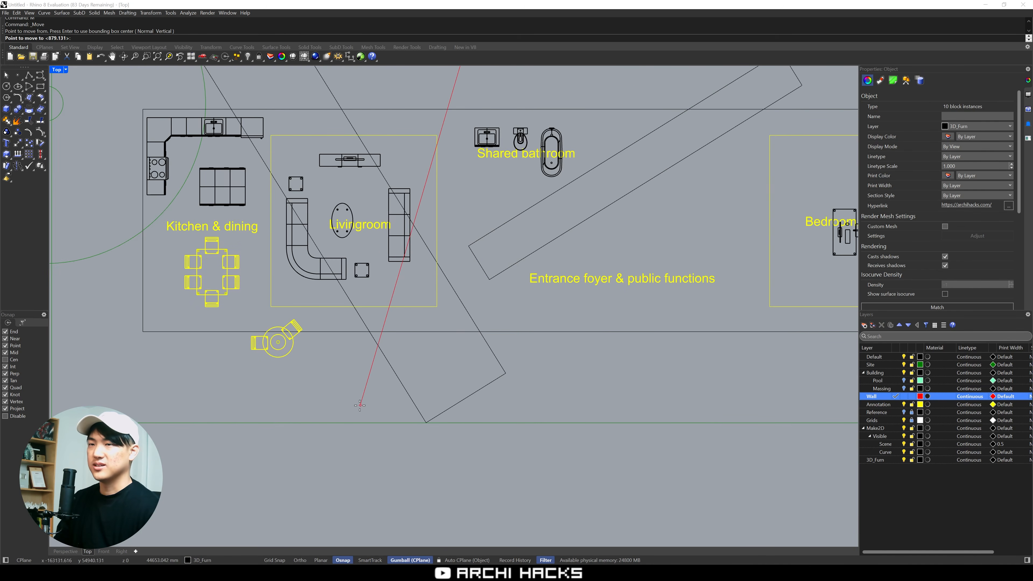
left_click(350, 406)
Move the round table with its two chairs above the "Entrance foyer & public functions" label
left_click(236, 397)
left_click_drag(308, 313, 309, 314)
type("m")
key("Return")
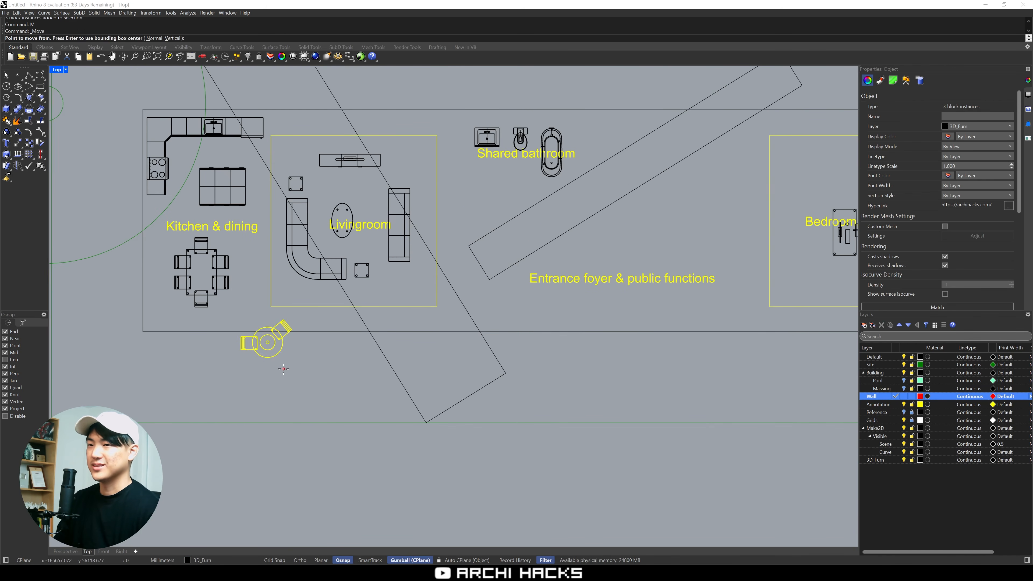
left_click(283, 368)
right_click_drag(794, 314, 469, 344)
left_click(384, 292)
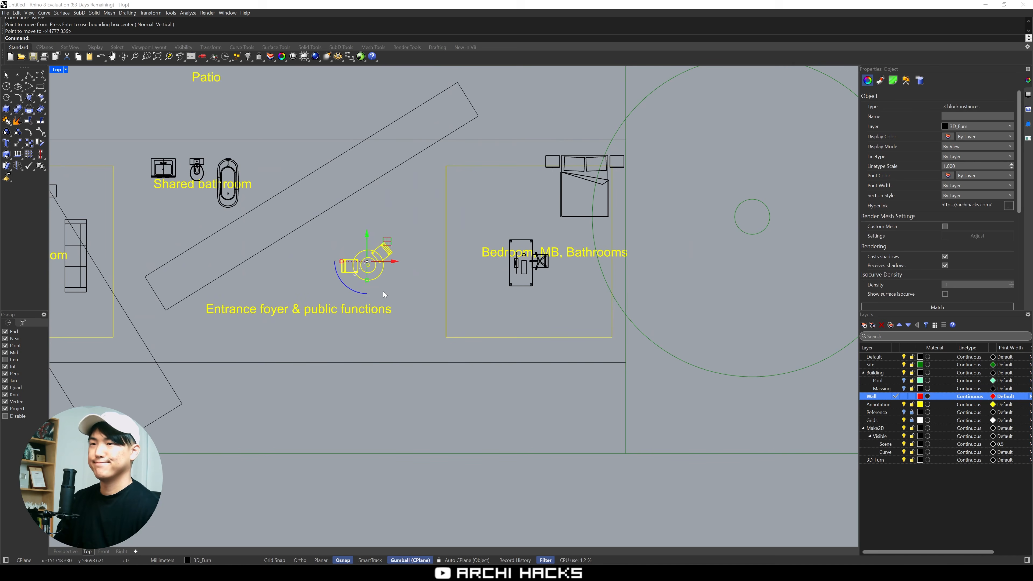
left_click(416, 290)
Shift the bed and desk set together toward the foyer, leaving the bed at the near side of the yellow bedroom rectangle
right_click_drag(424, 287, 361, 342)
left_click_drag(408, 277, 503, 383)
left_click_drag(483, 301, 460, 224)
key("Escape")
left_click_drag(471, 285, 585, 184)
left_click_drag(416, 127, 617, 303)
right_click_drag(612, 318, 698, 332)
left_click_drag(594, 234, 466, 256)
key("Escape")
scroll(417, 284, "up", 2)
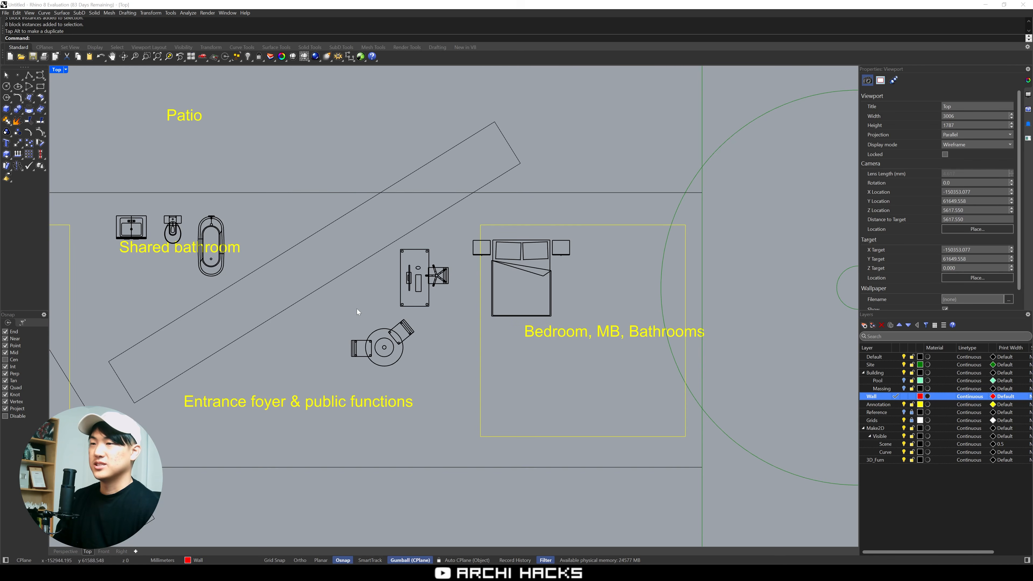
Look over the furniture asset rooms once more and return to the furnished building plan
right_click_drag(549, 345, 484, 317)
scroll(502, 357, "down", 6)
right_click_drag(506, 386, 492, 337)
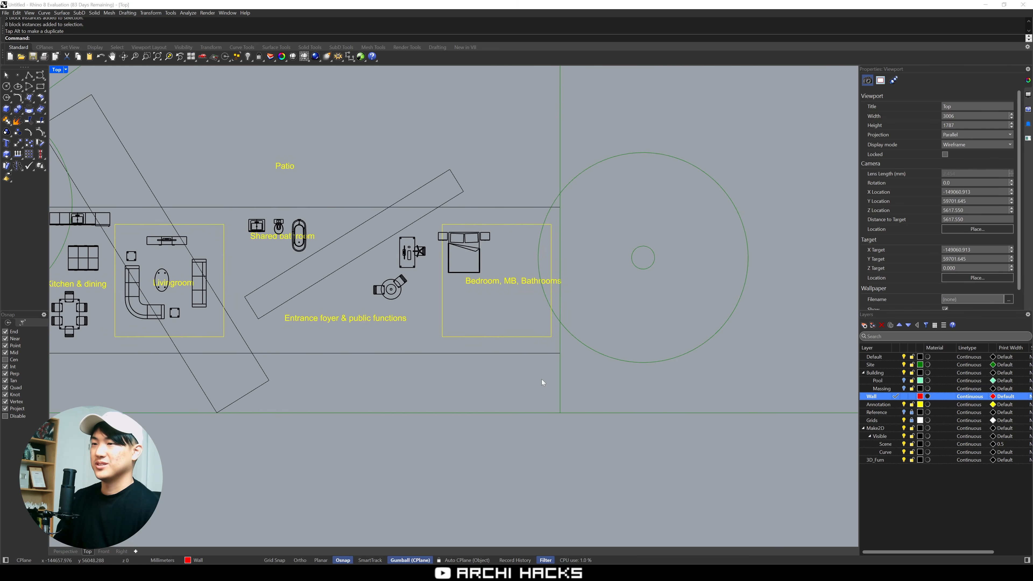
scroll(542, 380, "down", 8)
scroll(565, 344, "up", 6)
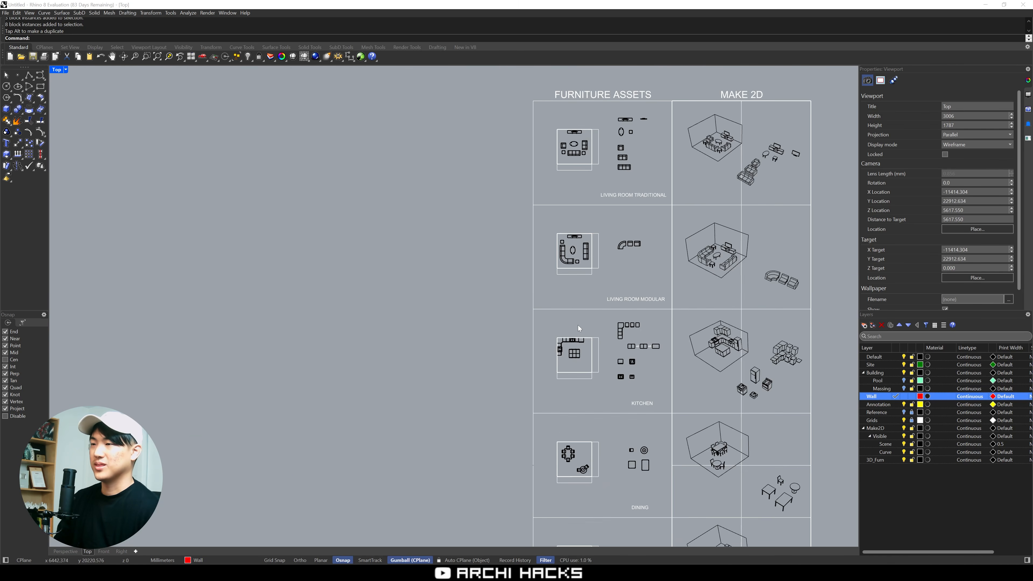
scroll(576, 326, "down", 4)
right_click_drag(467, 332, 518, 235)
scroll(516, 244, "down", 8)
right_click_drag(431, 285, 606, 387)
scroll(418, 239, "up", 3)
scroll(448, 285, "up", 8)
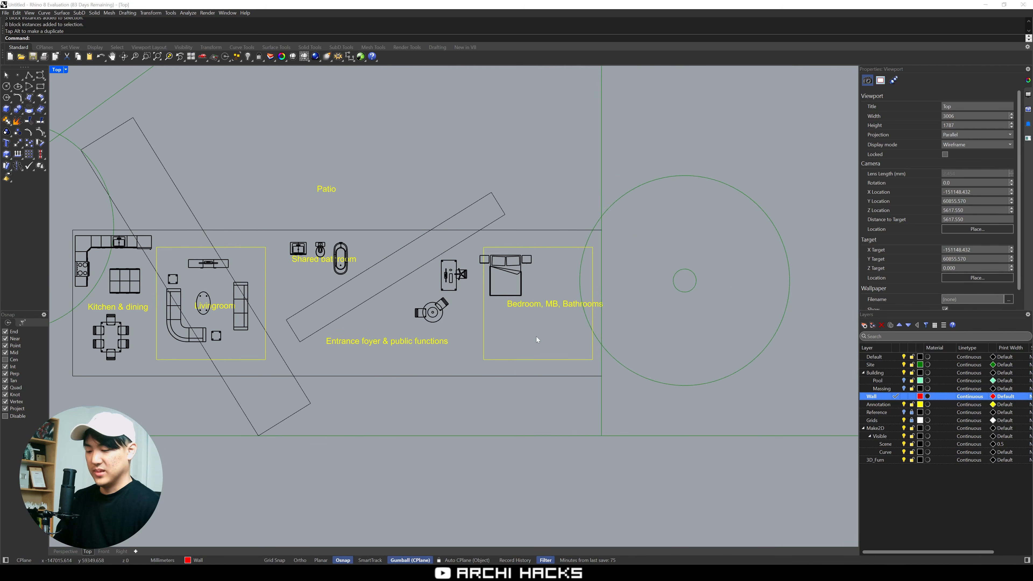
type("pl")
key("Return")
key("F2")
key("Escape")
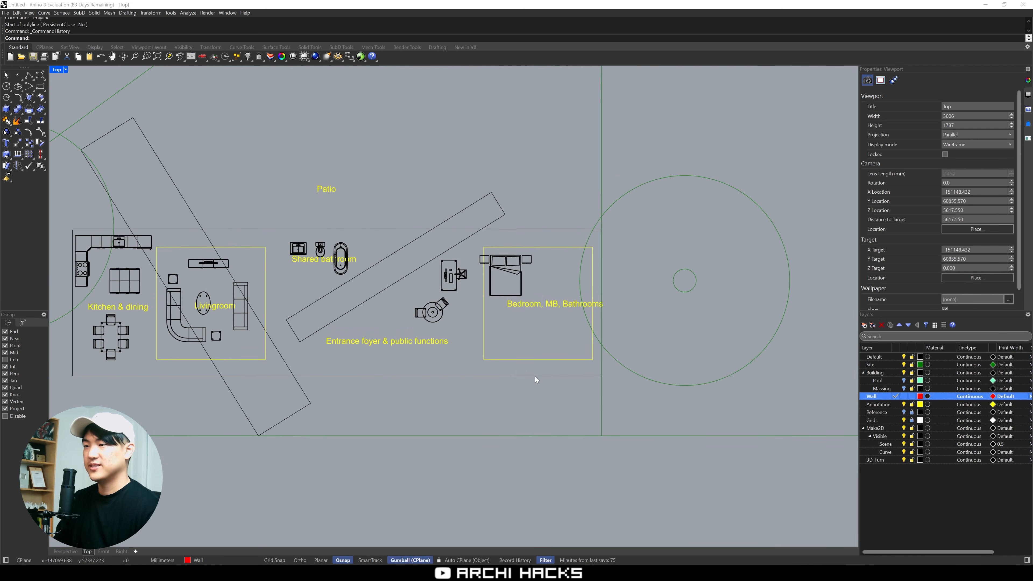
Draw a vertical wall polyline between the building's two long edges, just past the bed
type("p")
key("Return")
left_click(535, 377)
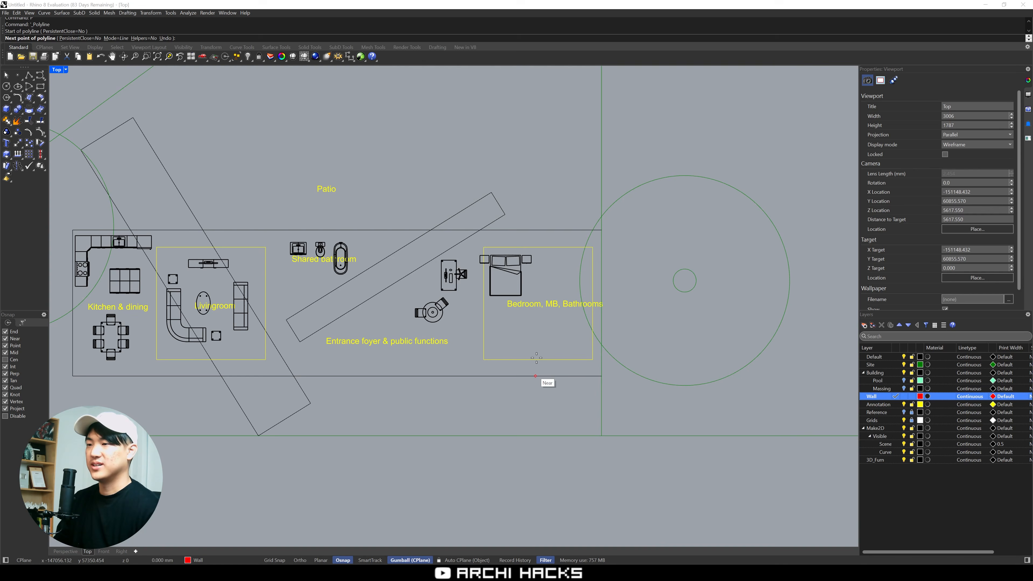
left_click(536, 231)
key("Return")
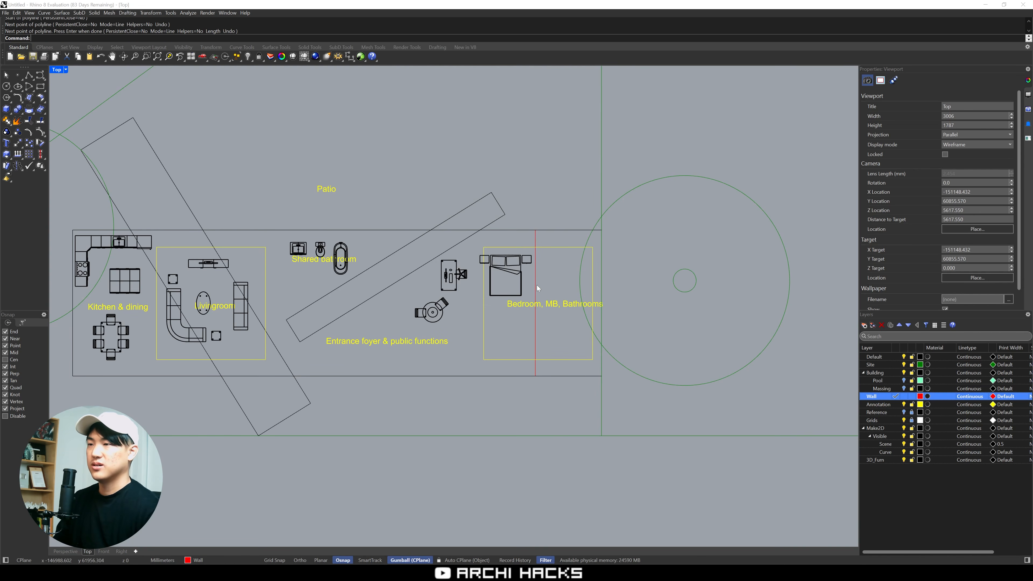
Move the "Bedroom, MB, Bathrooms" label to the bed's side of the new wall line
left_click(536, 285)
left_click(565, 321)
right_click_drag(565, 321, 557, 321)
left_click_drag(543, 301, 468, 308)
scroll(476, 308, "up", 2)
Copy the "Bedroom, MB, Bathrooms" label across the wall line toward the building's outer end
type("c")
key("Return")
left_click(461, 320)
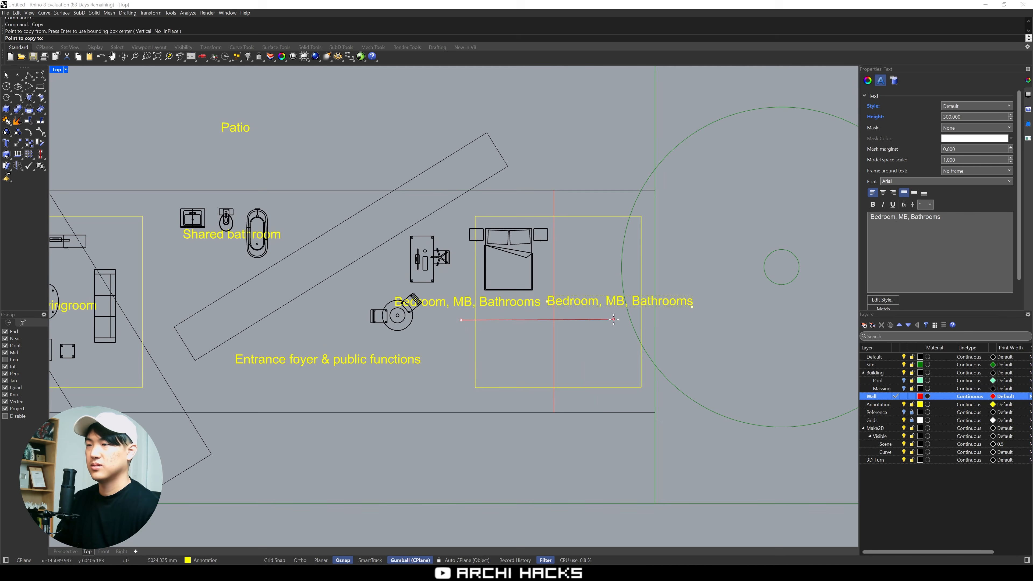
left_click(605, 322)
key("Return")
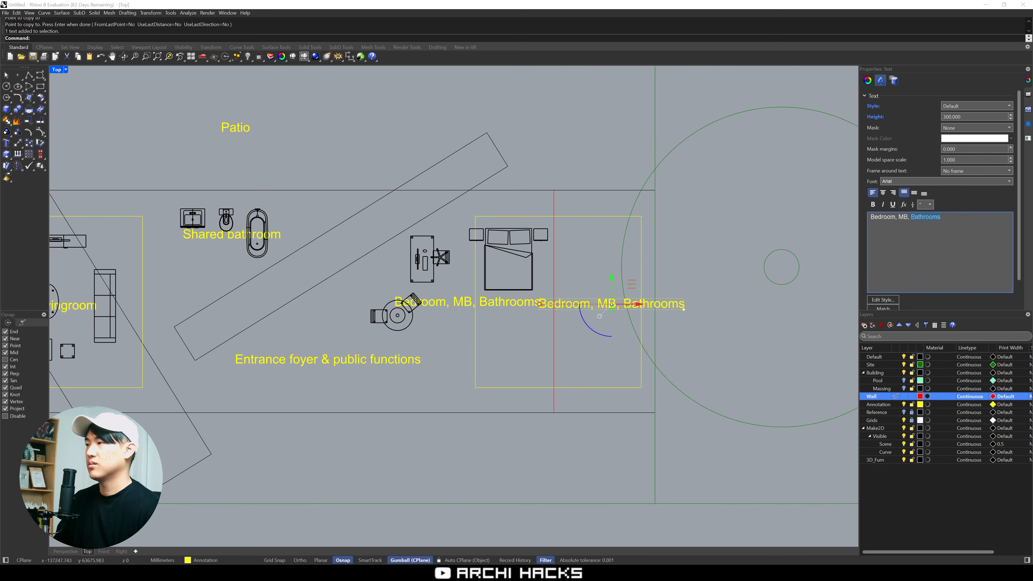
Change the copied label's text to "Parking" and move it into the strip beyond the new wall line
key("ctrl+a")
key("BackSpace")
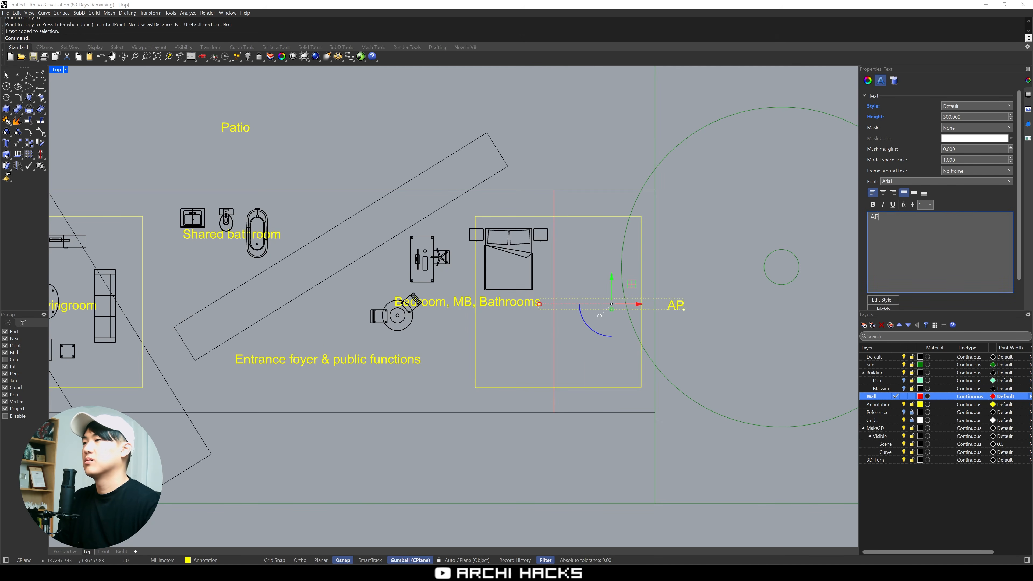
type("Parking")
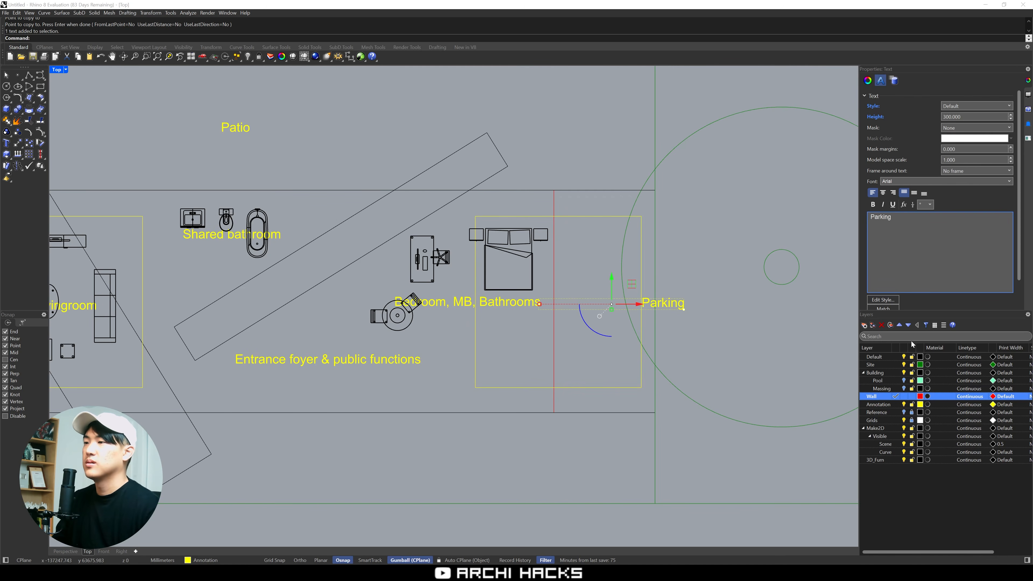
left_click(749, 344)
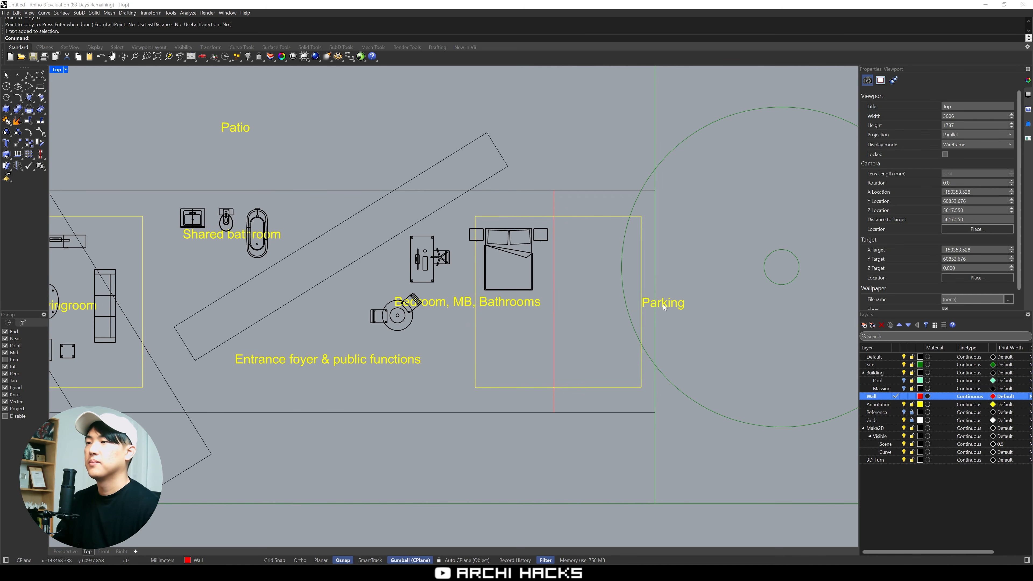
left_click_drag(664, 308, 606, 354)
right_click_drag(554, 282, 676, 264)
mouse_move(462, 345)
right_mouse_down()
mouse_move(557, 329)
mouse_move(551, 353)
right_mouse_up()
scroll(543, 329, "up", 2)
scroll(544, 328, "down", 2)
right_click_drag(652, 342, 624, 360)
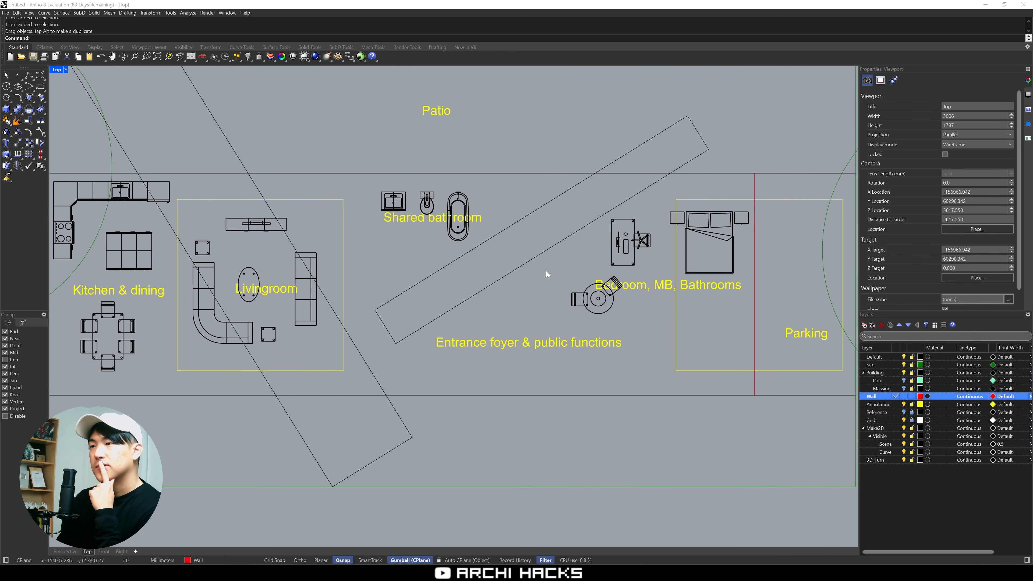
Move the round table and its two chairs from the bedroom area out to the patio
left_click_drag(545, 271, 643, 336)
right_click_drag(632, 358, 630, 415)
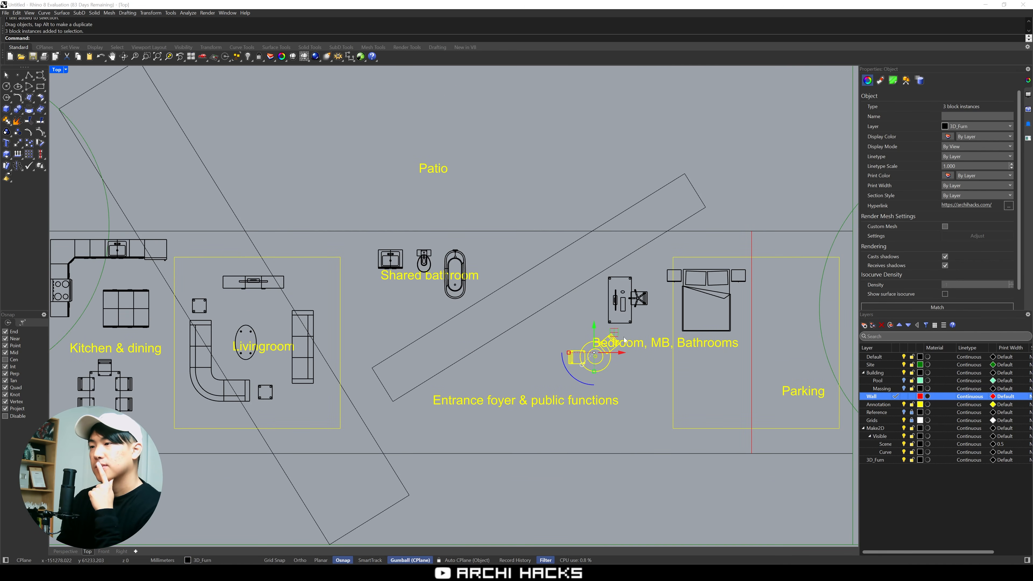
left_click_drag(614, 334, 565, 180)
left_click(586, 168)
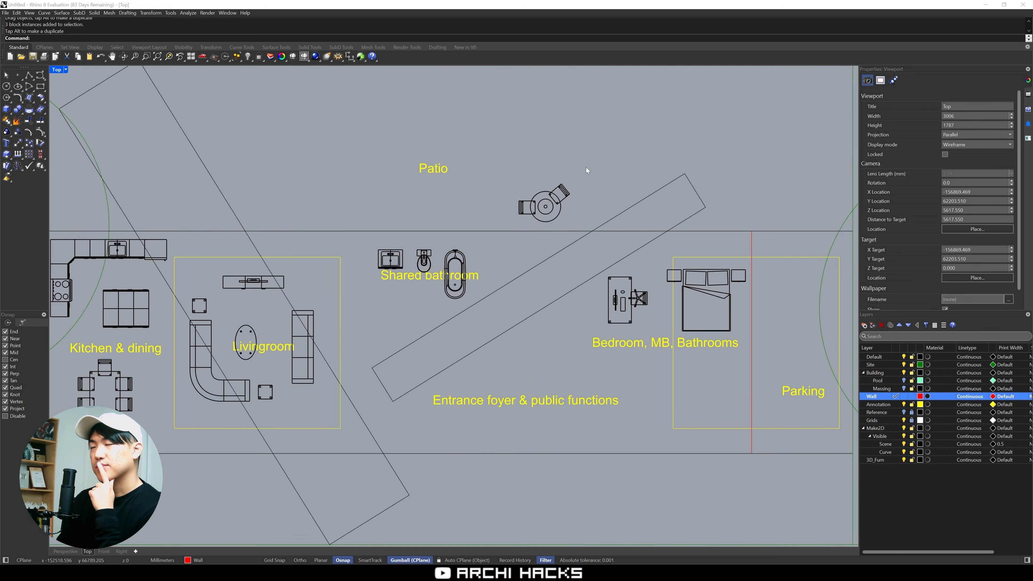
Copy the shared bathroom's sink, toilet and bathtub set toward the bedroom end of the building
right_click_drag(605, 285, 685, 248)
right_click_drag(633, 208, 508, 263)
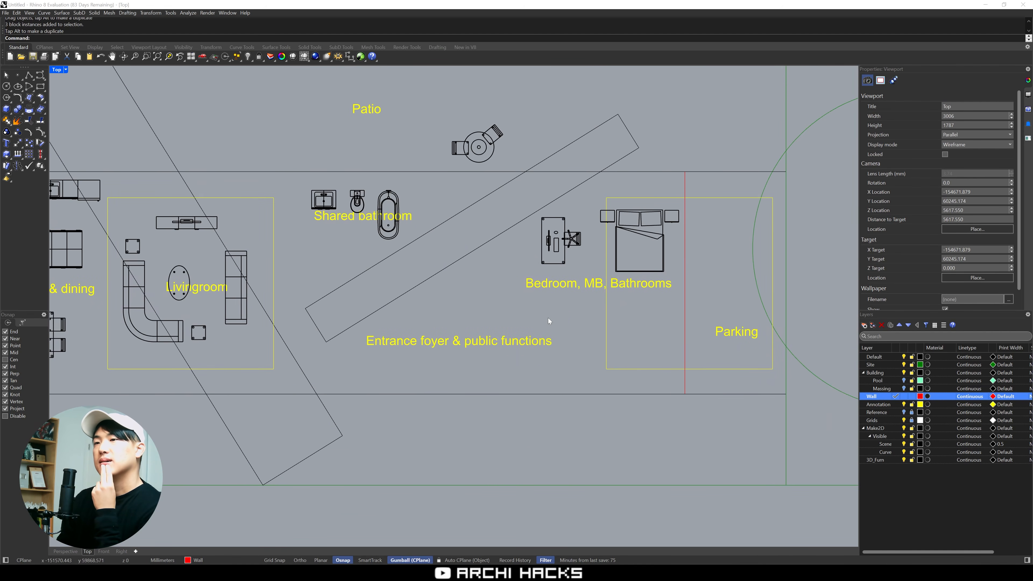
right_click_drag(548, 319, 579, 297)
left_click_drag(329, 137, 434, 232)
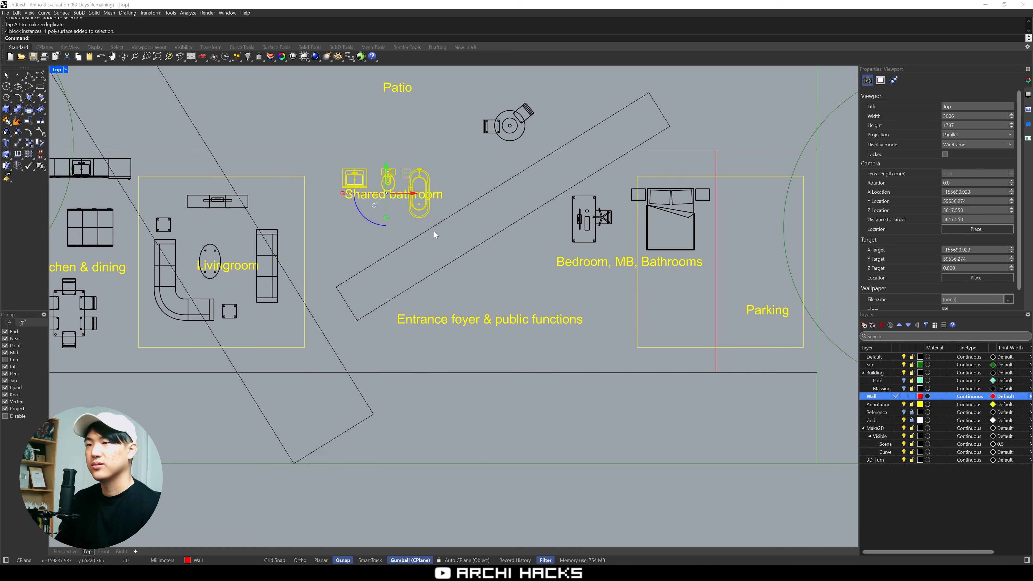
key("alt")
left_click_drag(410, 173, 762, 242)
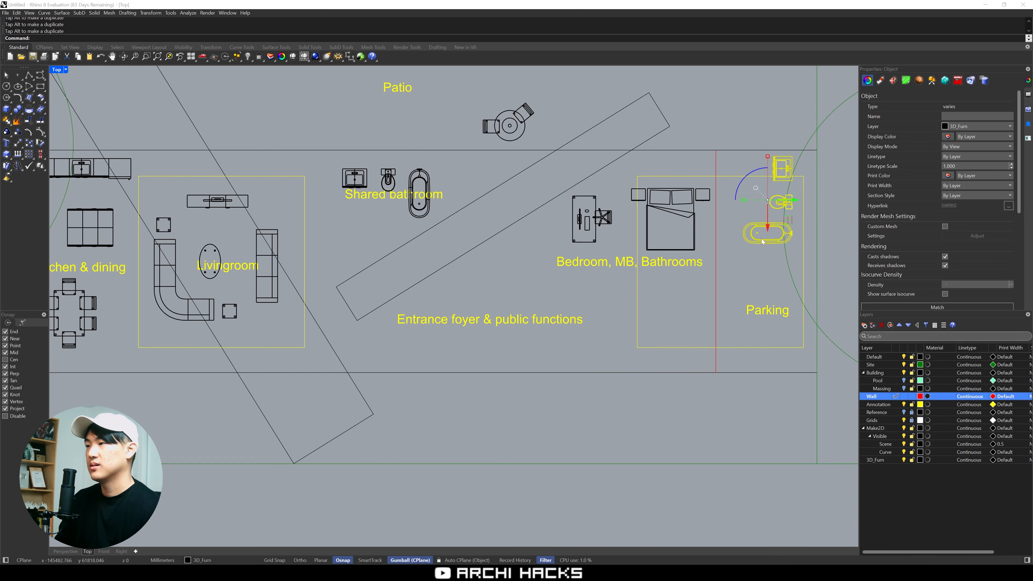
key("ctrl+z")
Mirror the copied bathroom set with a scale factor of -1 and place it across the vertical wall, on the patio side of the Parking label
left_click_drag(641, 352, 626, 331)
left_click(597, 329)
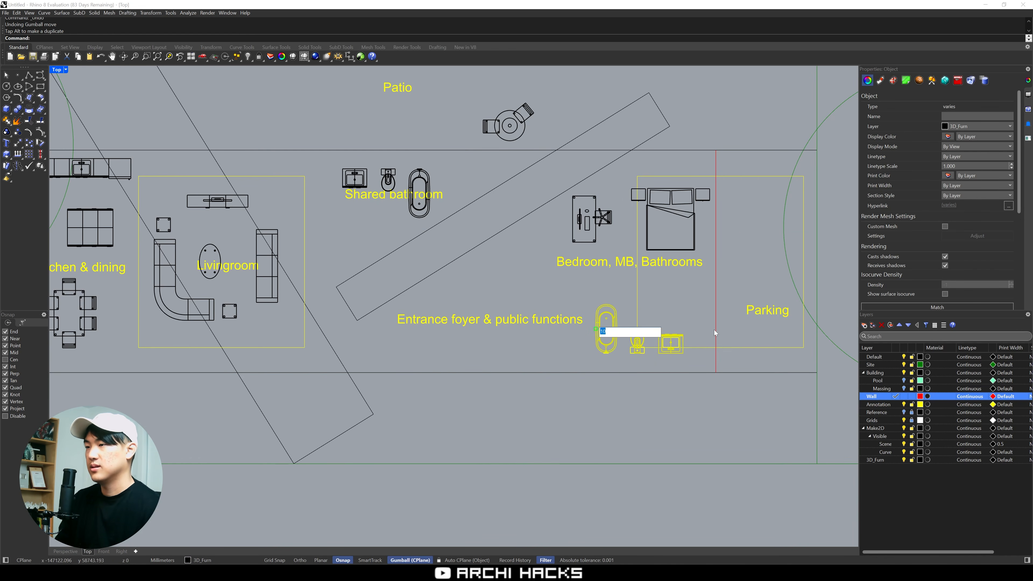
type("-1")
key("Return")
left_click_drag(617, 349, 746, 203)
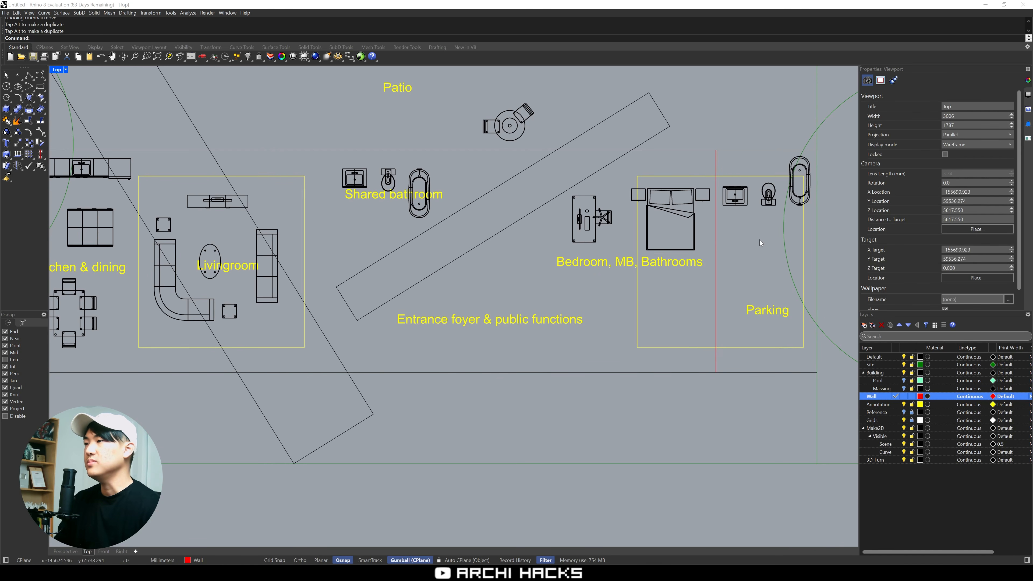
Draw a horizontal wall polyline from the vertical wall to the building's outer end, between the copied bathroom set and the Parking label
right_click_drag(759, 240, 708, 267)
type("p")
key("Return")
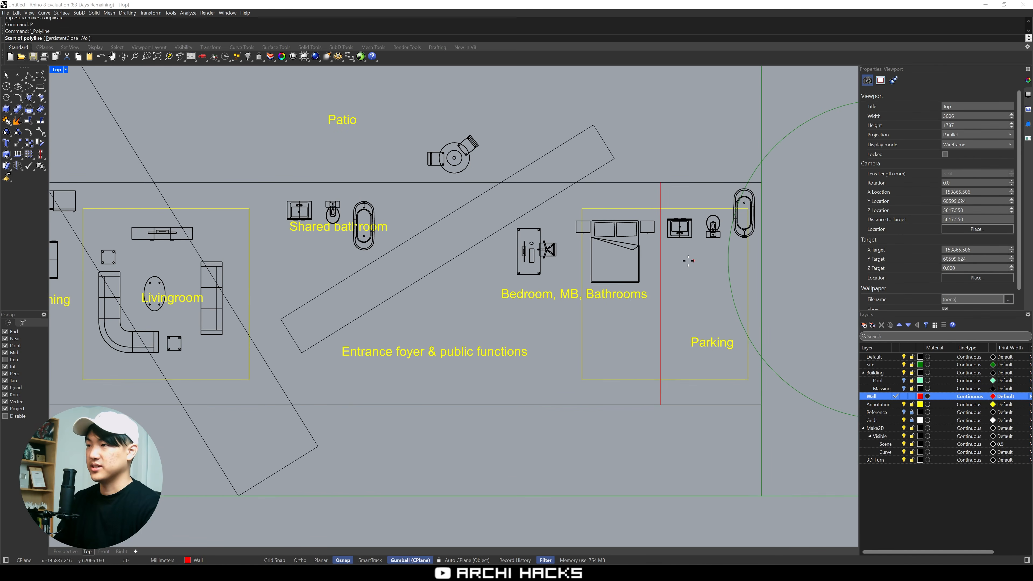
left_click(661, 252)
left_click(761, 252)
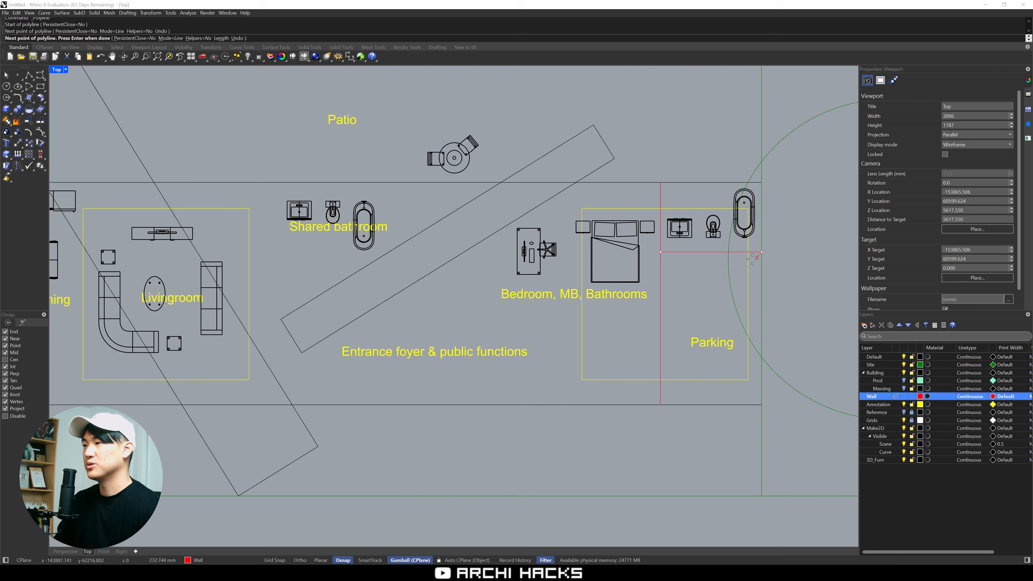
key("Return")
right_click_drag(694, 279, 706, 258)
type("p")
key("Return")
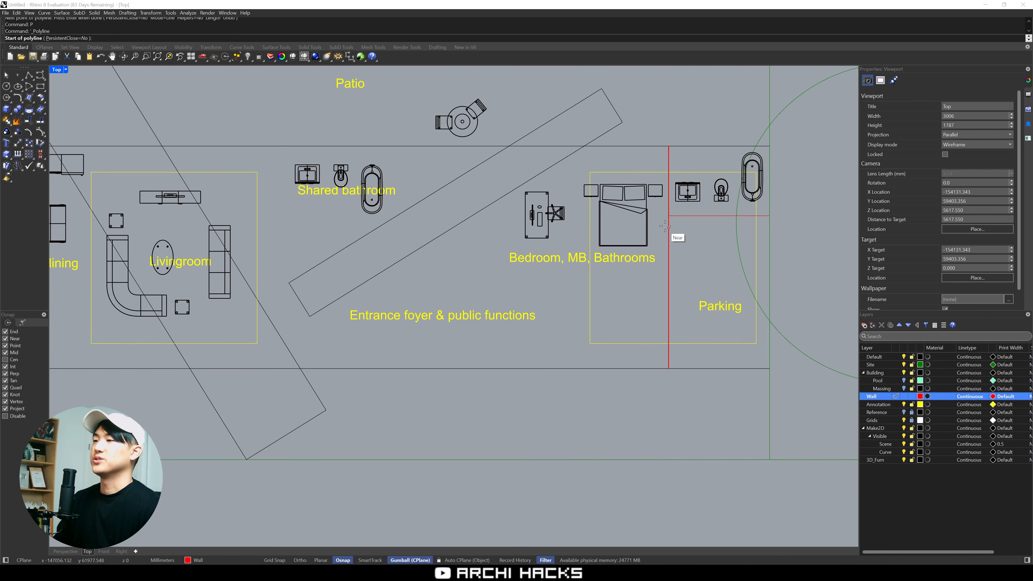
key("Escape")
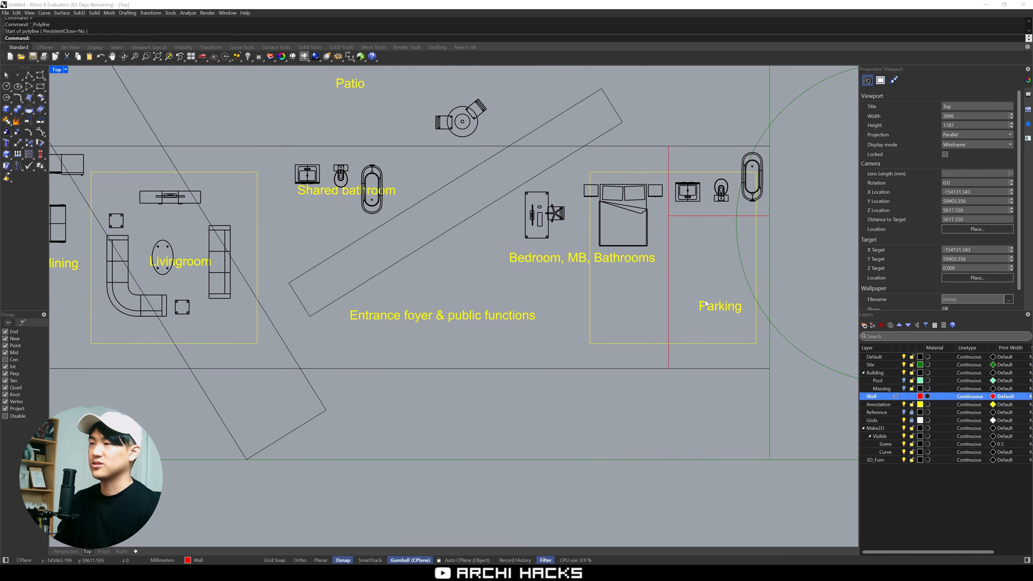
Draw a horizontal wall polyline from the vertical wall's lower part to below the "Entrance foyer & public functions" label, parallel to the building's long edge
right_click_drag(705, 301, 658, 314)
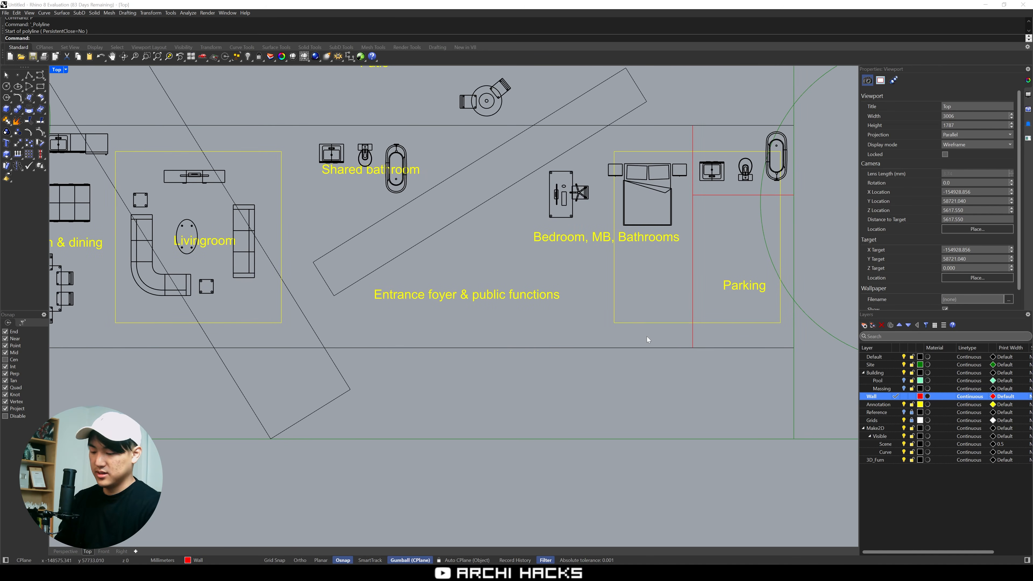
type("p")
key("Return")
left_click(693, 323)
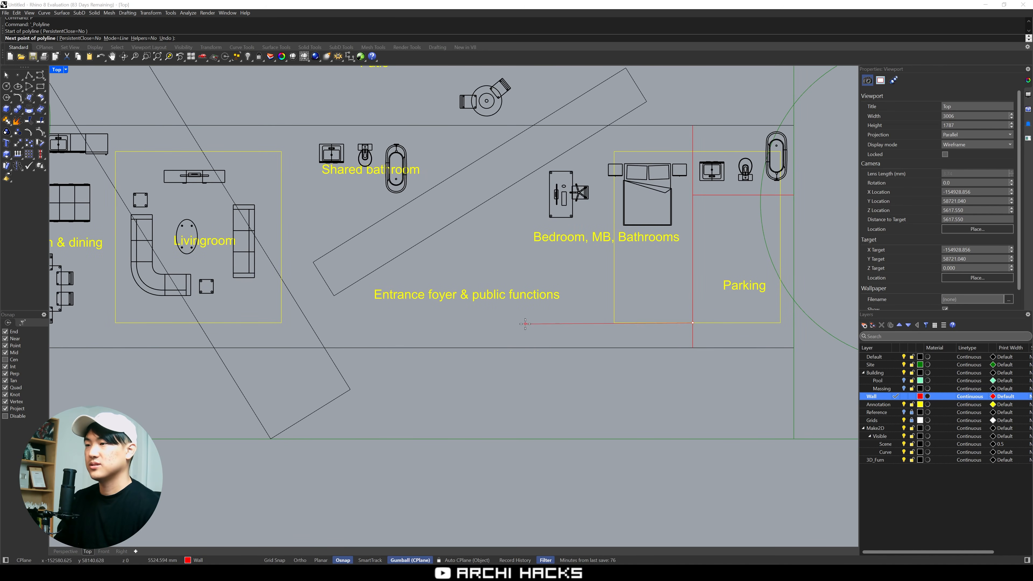
key("shift")
left_click(412, 322)
key("Return")
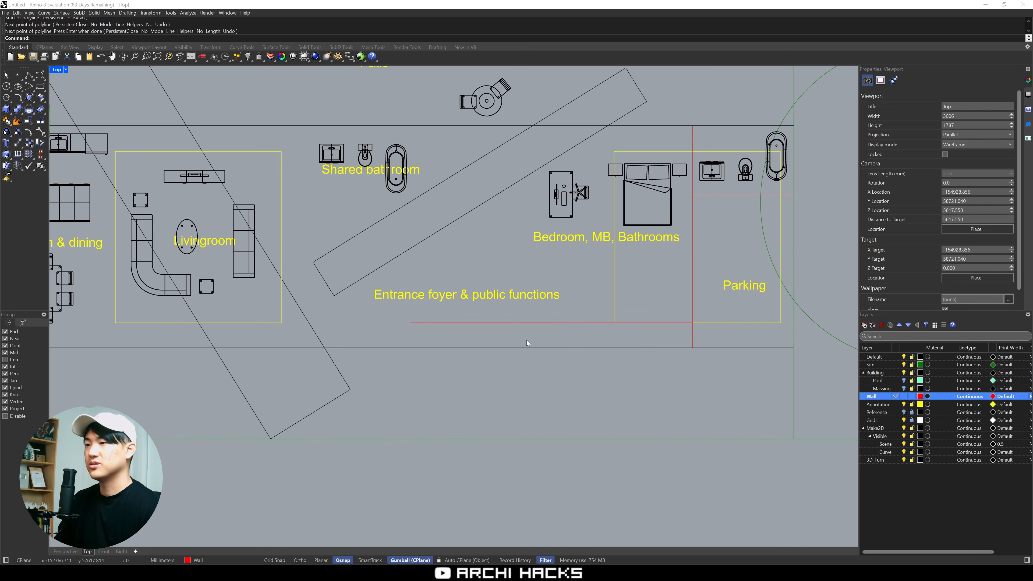
right_click_drag(599, 345, 528, 340)
left_click_drag(659, 330, 597, 334)
left_click(689, 361)
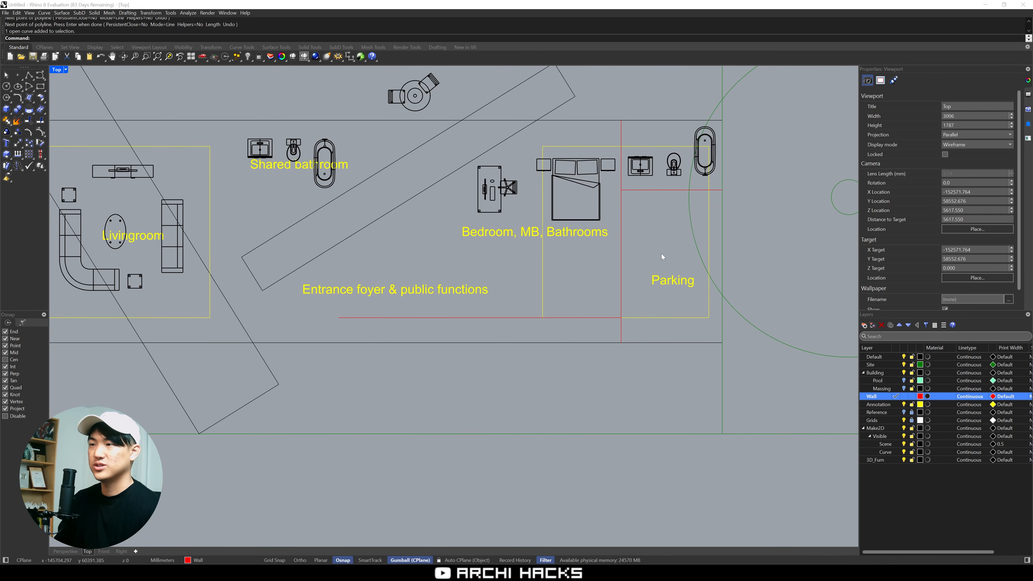
right_click_drag(291, 333, 405, 339)
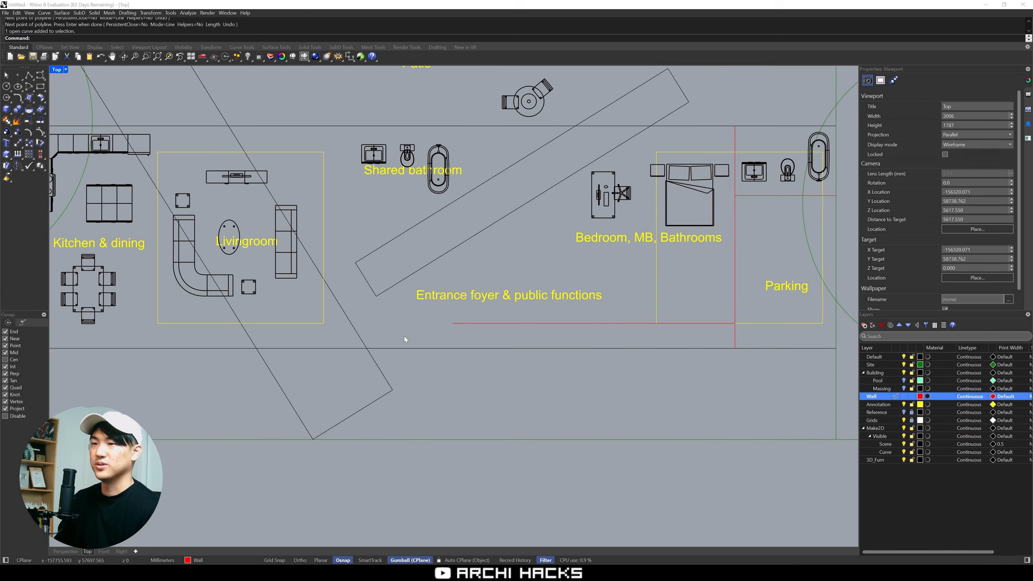
right_click_drag(501, 411, 562, 423)
right_click_drag(509, 342, 403, 376)
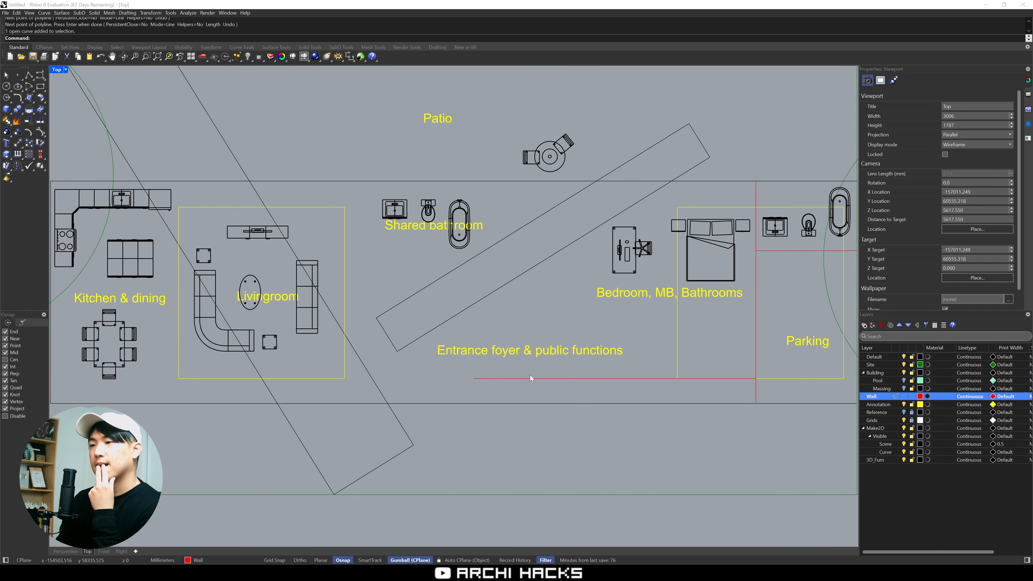
right_click_drag(531, 376, 453, 361)
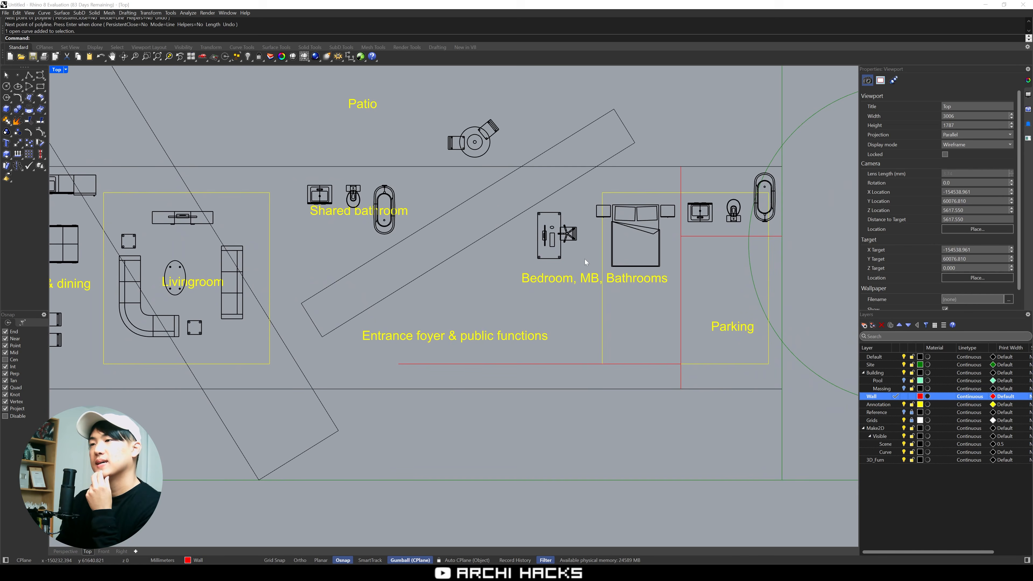
Turn the bed and its nightstands around so the headboard faces the entrance-side wall, and shift them toward that wall
left_click_drag(585, 259, 536, 213)
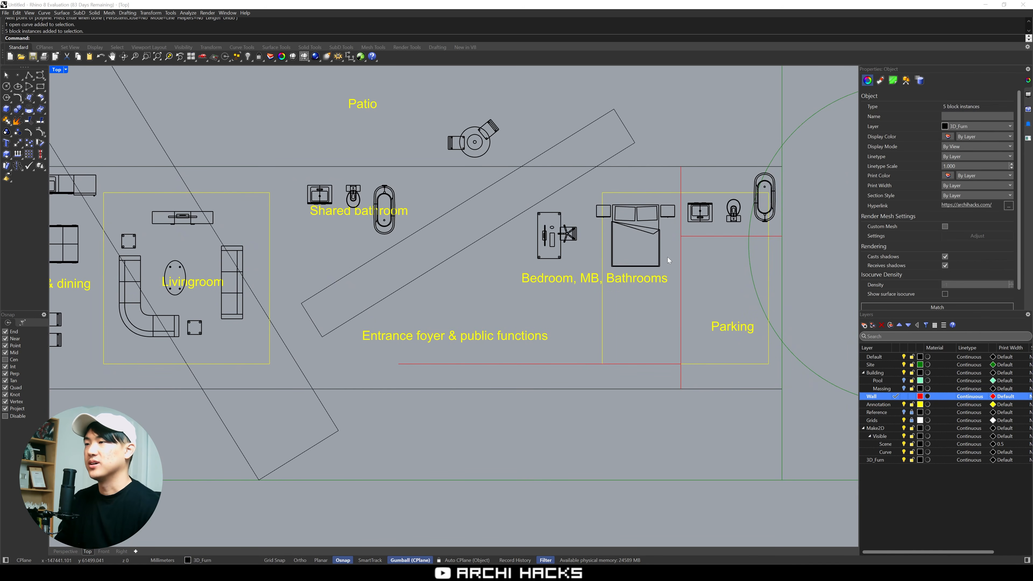
left_click_drag(669, 262, 600, 197)
left_click_drag(628, 259, 637, 179)
Move the desk and chair set by the desk's corner toward the edge of the diagonal volume
left_click_drag(620, 256, 536, 210)
left_click(609, 309)
right_click_drag(576, 258, 624, 285)
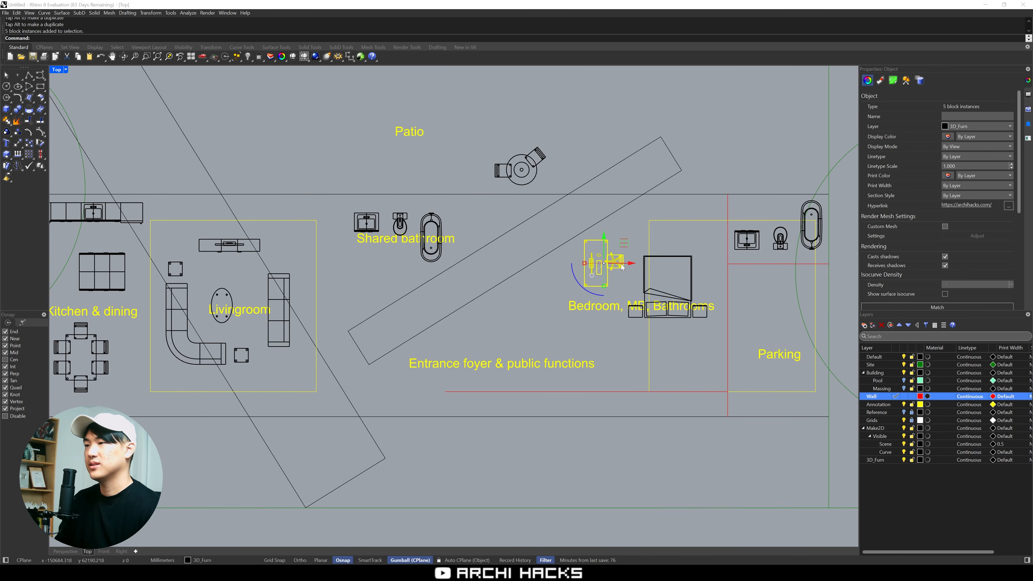
left_click_drag(573, 281, 579, 257)
key("ctrl+z")
type("M")
key("Return")
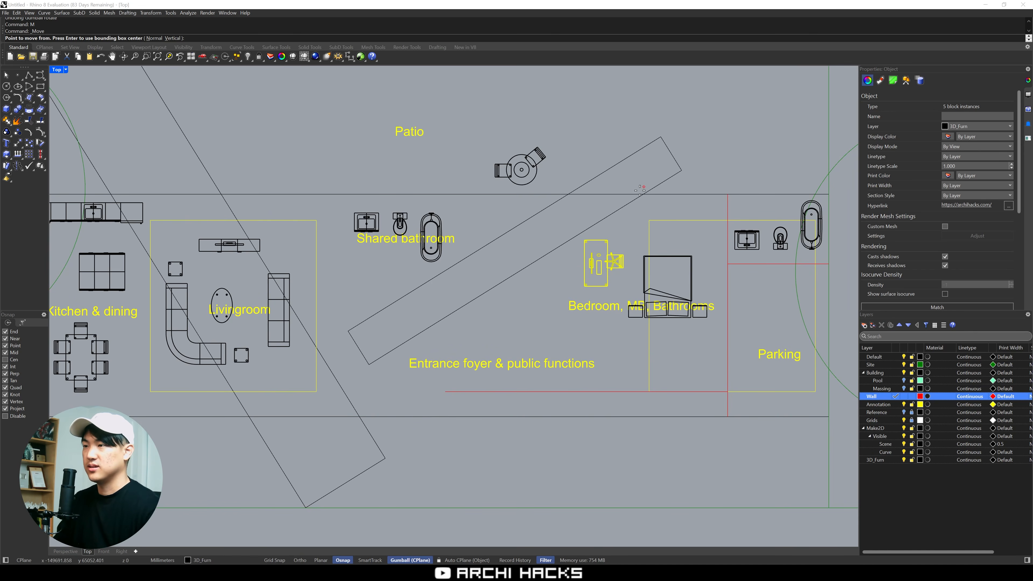
left_click(585, 240)
left_click(585, 231)
Rotate the desk and chair set about the desk's corner to run parallel to the diagonal volume, and nudge it slightly away from the edge
type("R")
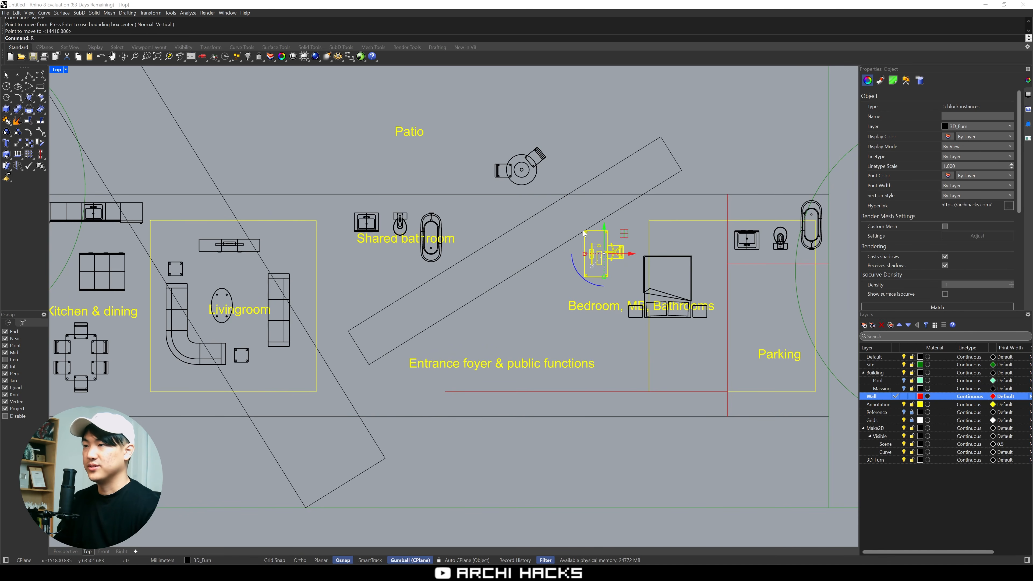
key("Return")
left_click(584, 231)
left_click(585, 277)
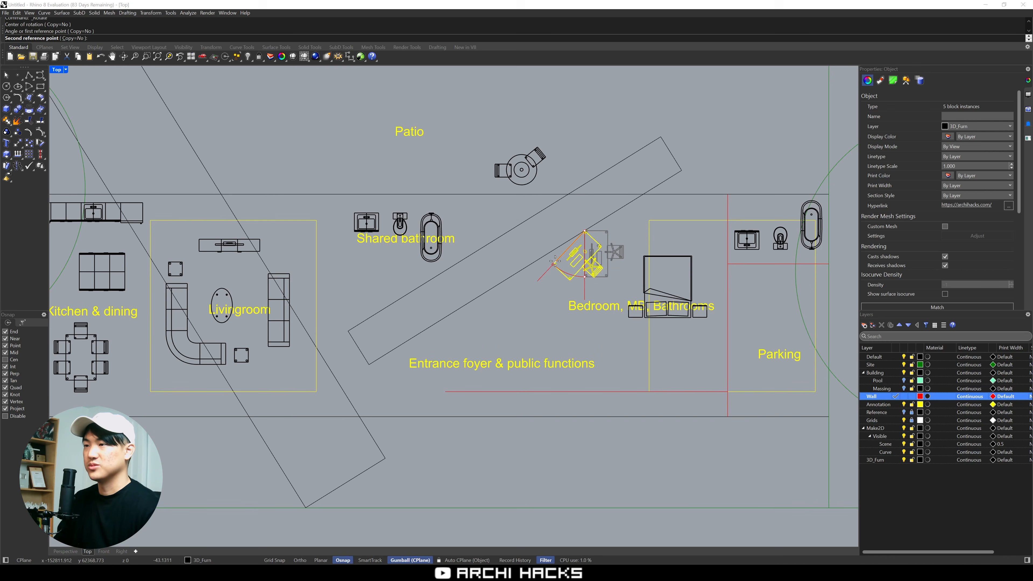
left_click(554, 263)
right_click_drag(581, 246, 512, 242)
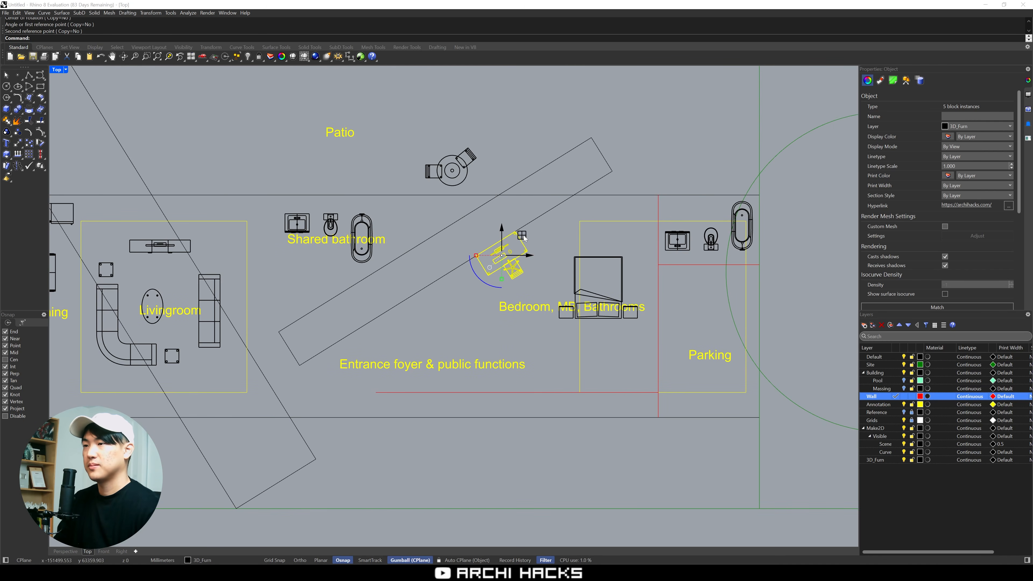
mouse_move(522, 242)
left_mouse_down()
mouse_move(537, 243)
mouse_move(531, 260)
mouse_move(523, 251)
left_mouse_up()
left_click(549, 288)
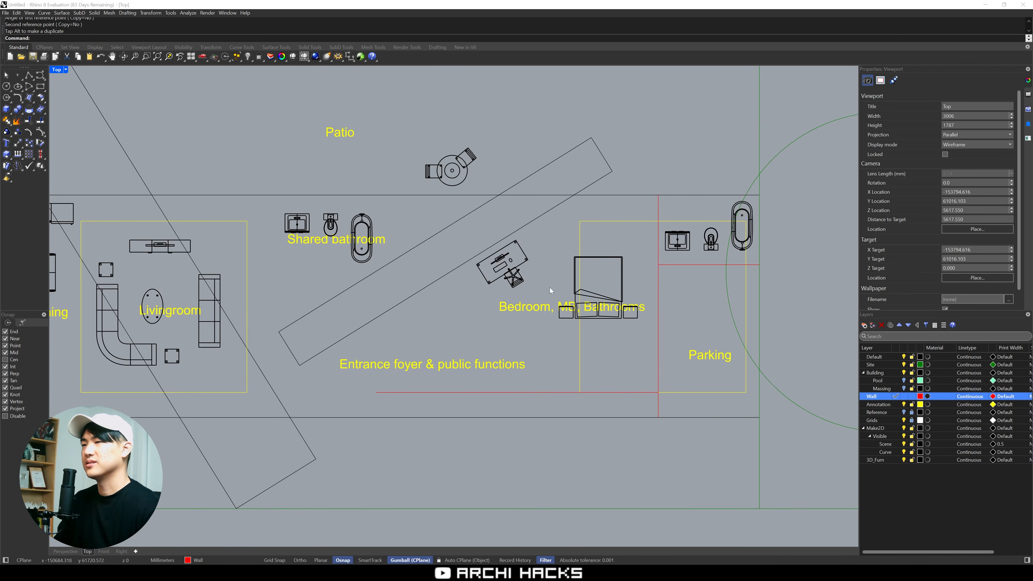
scroll(549, 287, "up", 4)
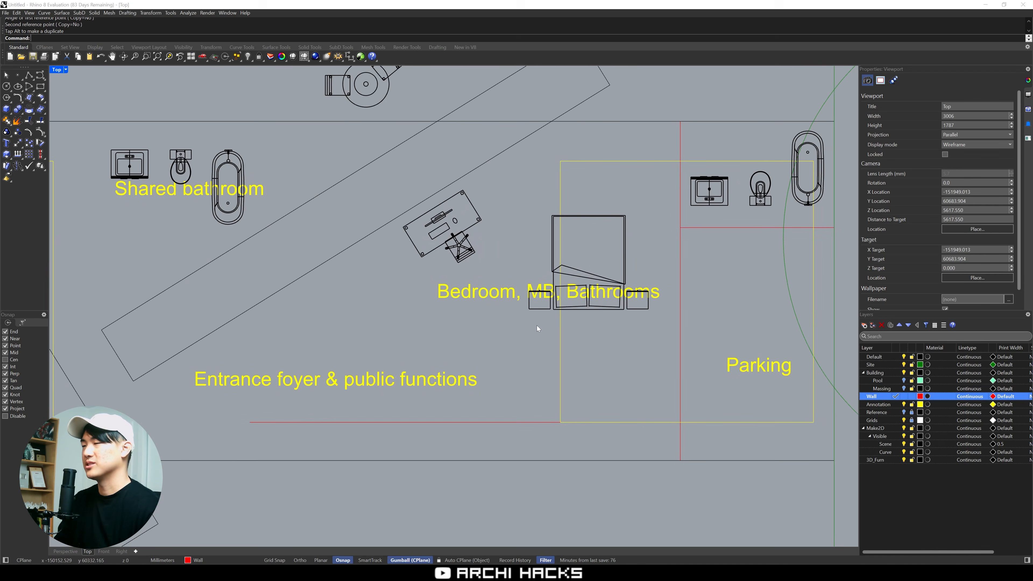
type("p")
key("Return")
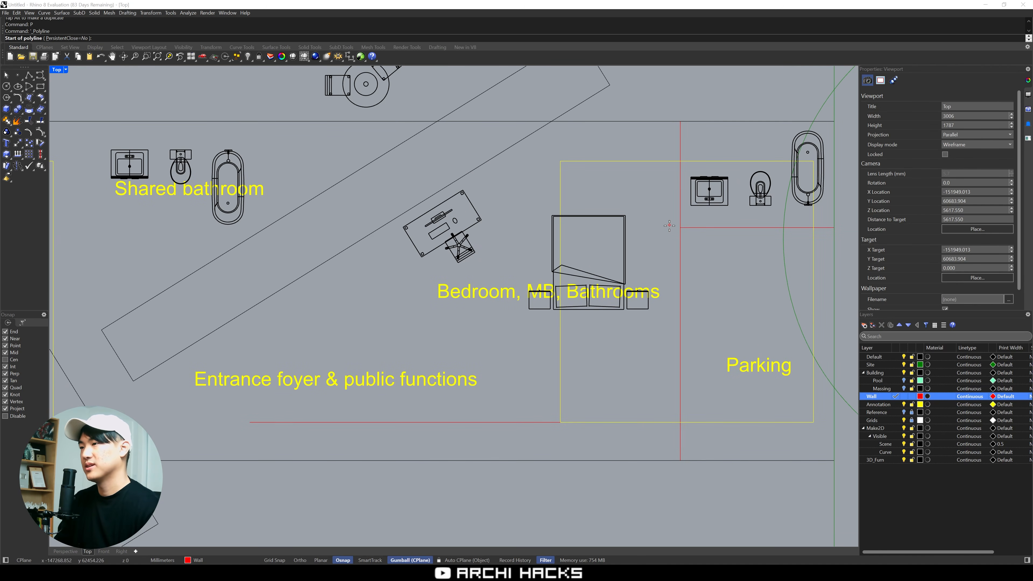
key("Escape")
key("F2")
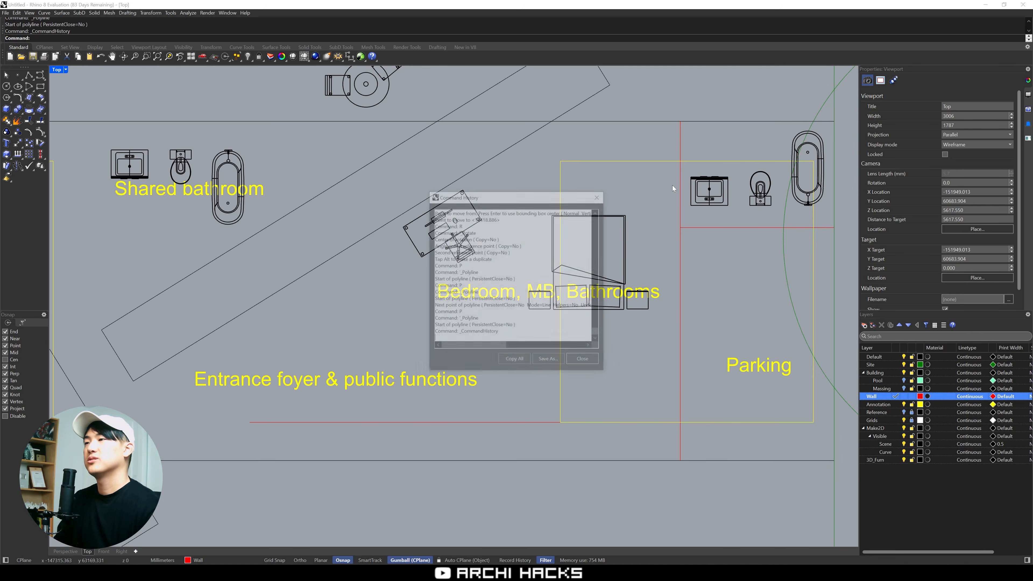
key("F2")
Draw an L-shaped wall polyline from the vertical wall 2 ft toward the bed, then down beside the bed to the nightstand's far edge
type("p")
key("Return")
left_click(681, 184)
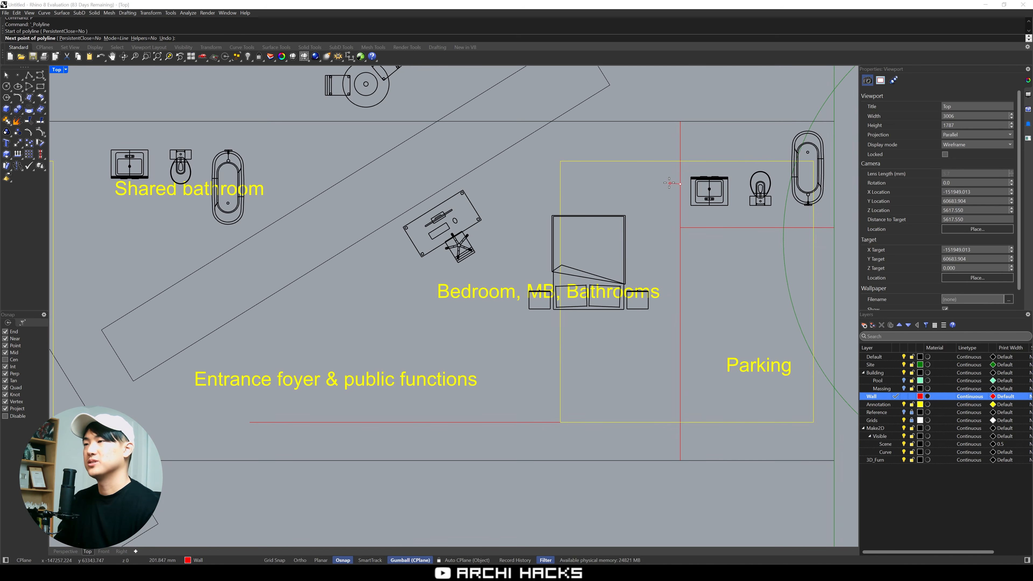
key("F8")
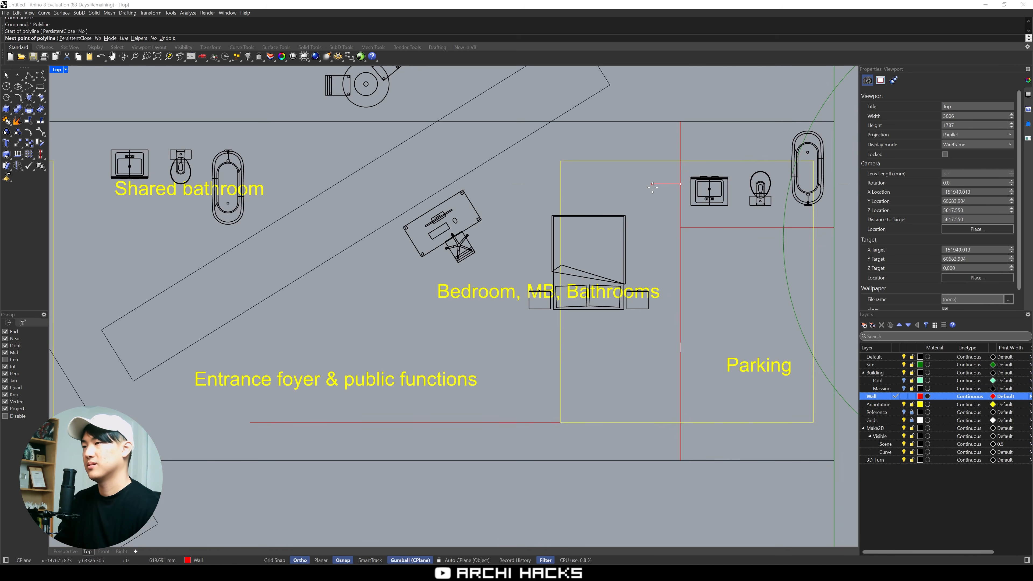
key("F8")
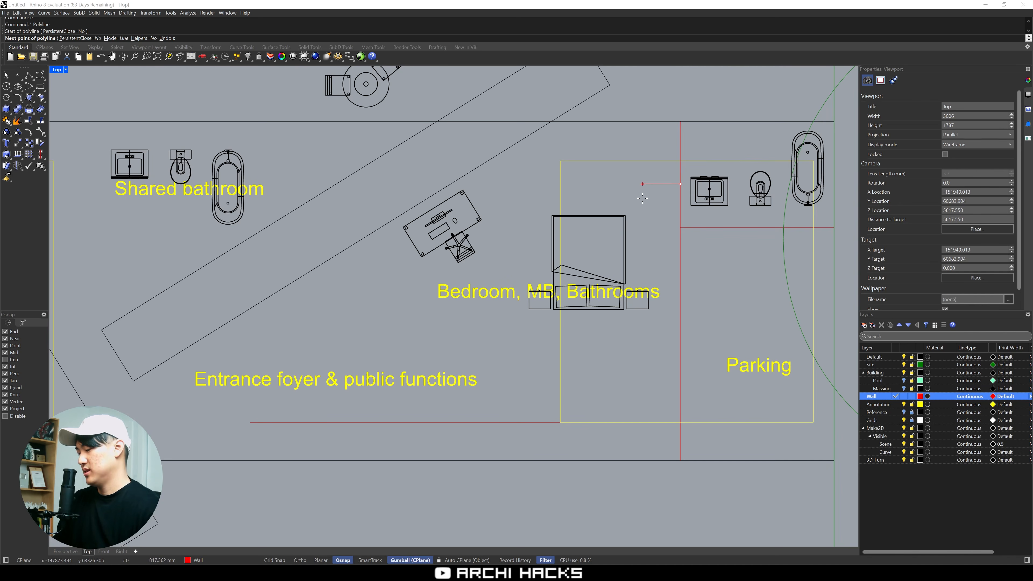
type("2ft")
key("Return")
key("F8")
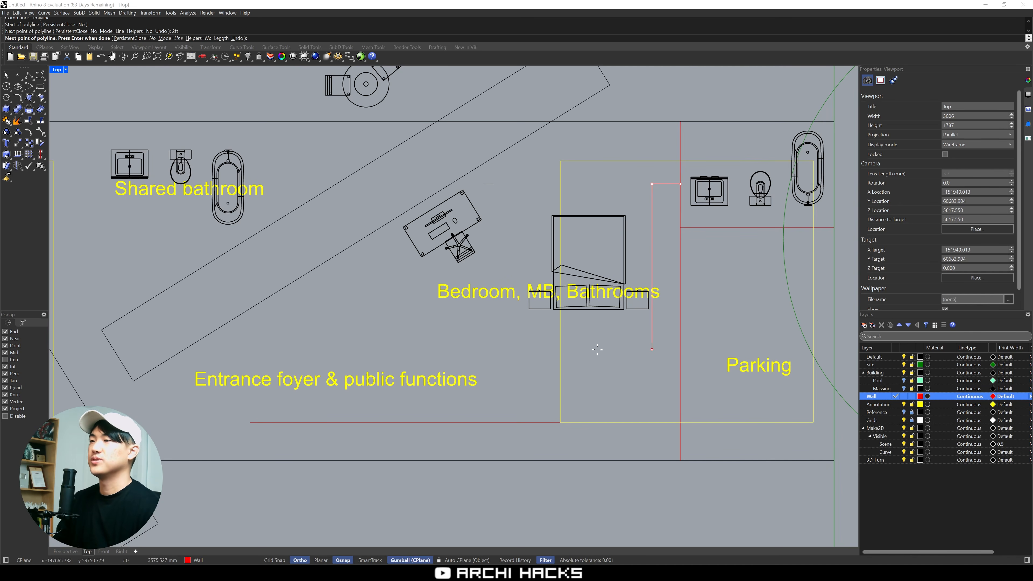
key("F8")
left_click(653, 309)
key("Return")
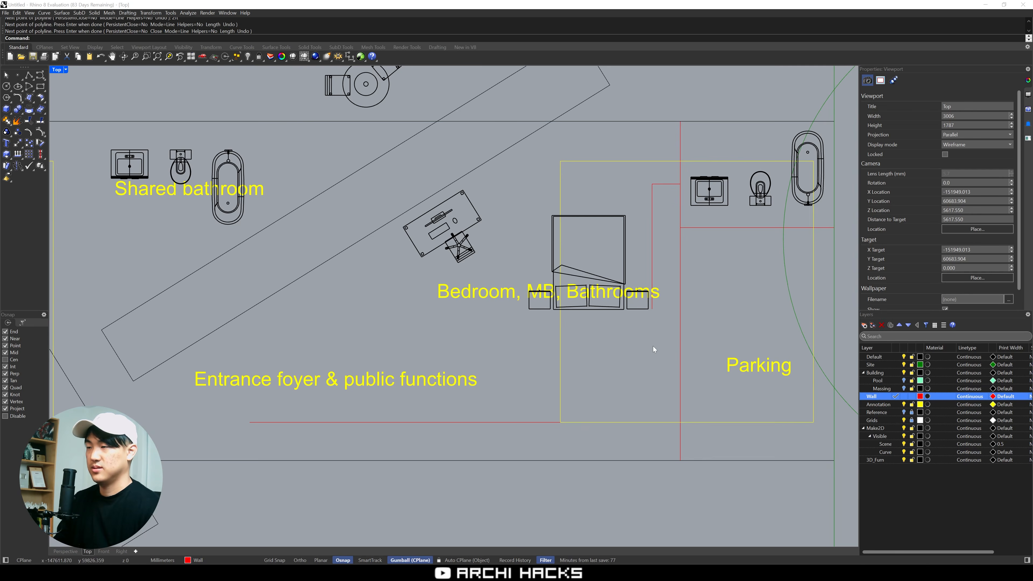
scroll(666, 374, "down", 3)
scroll(584, 292, "up", 2)
right_click_drag(583, 291, 641, 289)
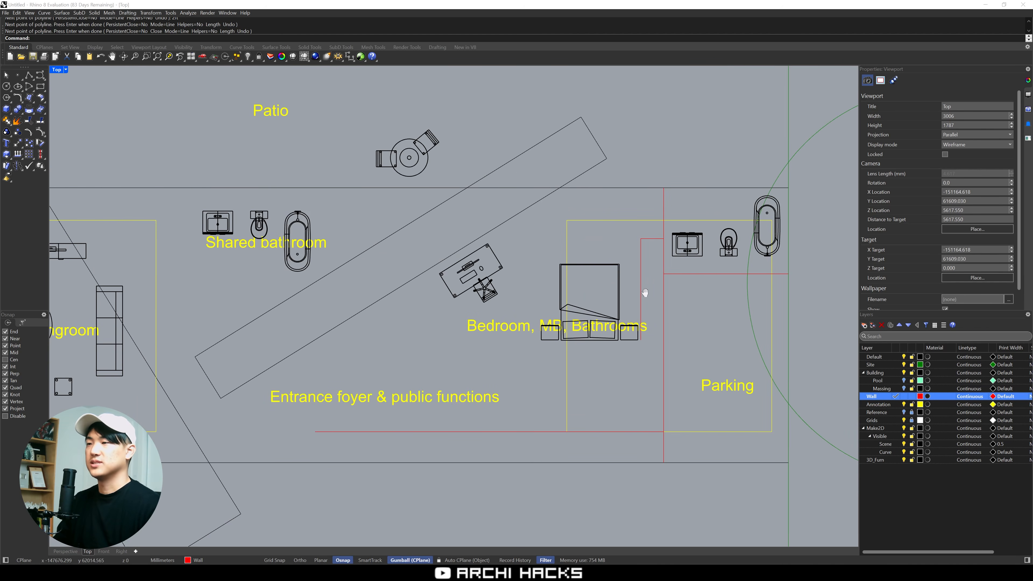
right_click_drag(596, 346, 646, 334)
scroll(629, 393, "up", 2)
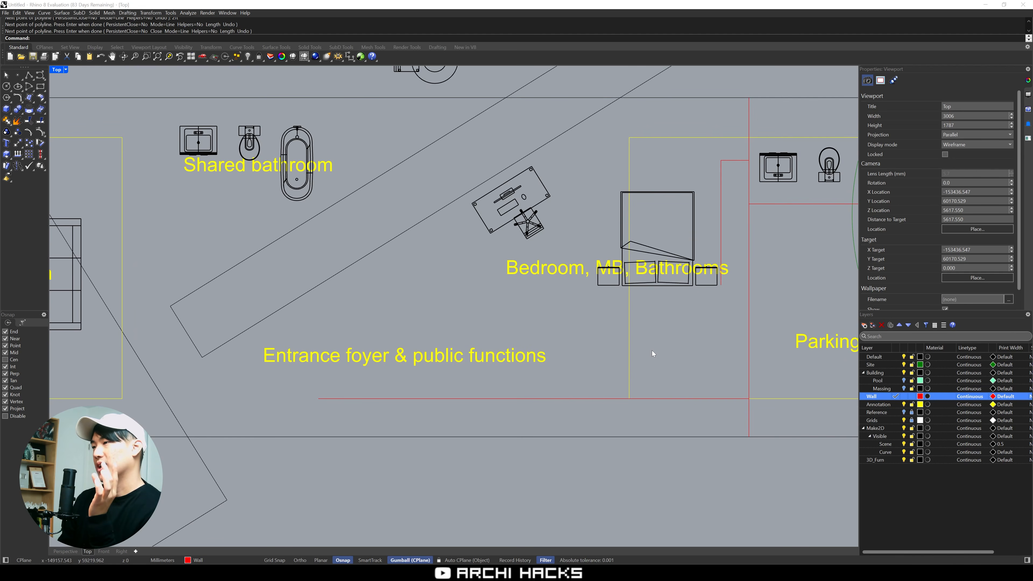
Delete the L-shaped wall polyline beside the bed
right_click_drag(668, 337, 560, 361)
right_click_drag(656, 318, 617, 317)
left_click(570, 220)
key("Delete")
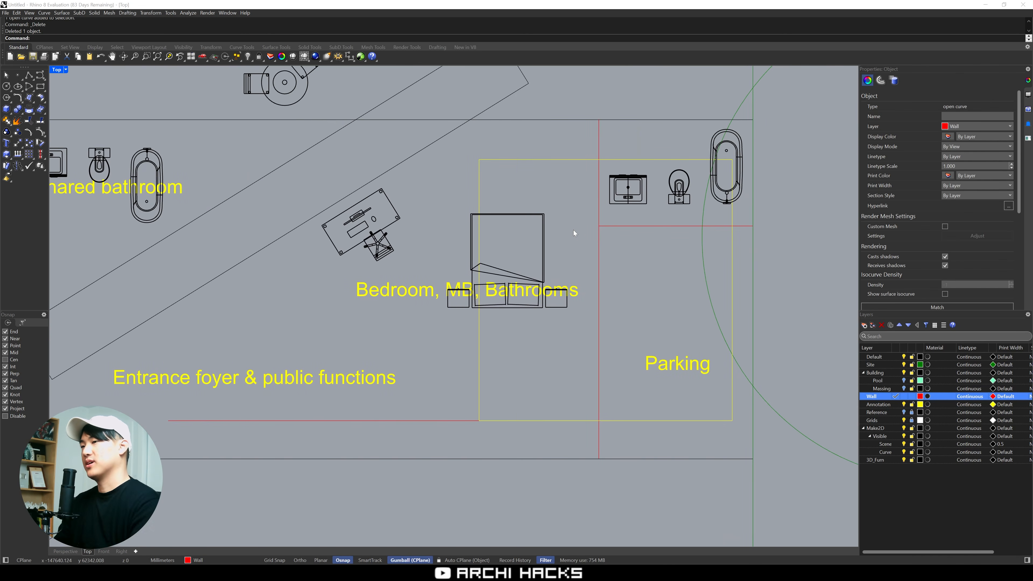
Move the bathroom's lower wall line up close to the fixtures and place a copy of it just above the Parking label
left_click(647, 225)
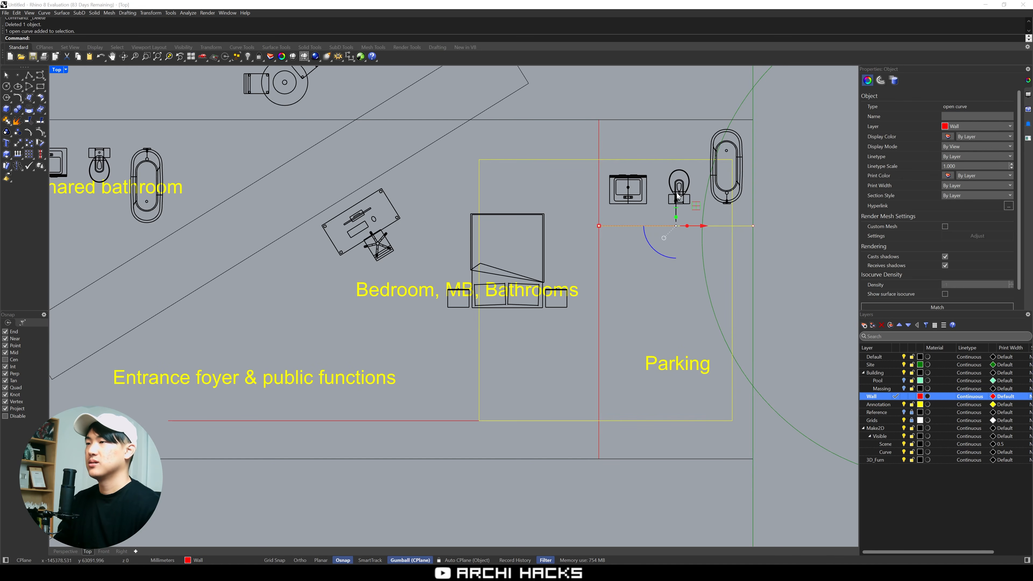
left_click_drag(677, 195, 671, 290)
Copy the Parking label into the space below the bathroom, change the copy's text to WIC, and centre it there
left_click(695, 360)
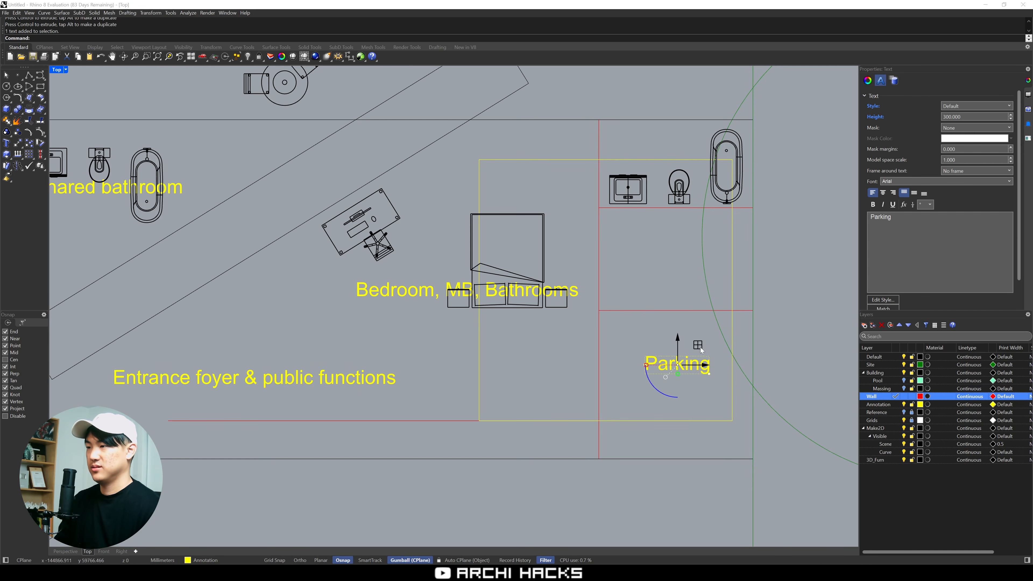
left_click_drag(701, 350, 705, 236, "alt")
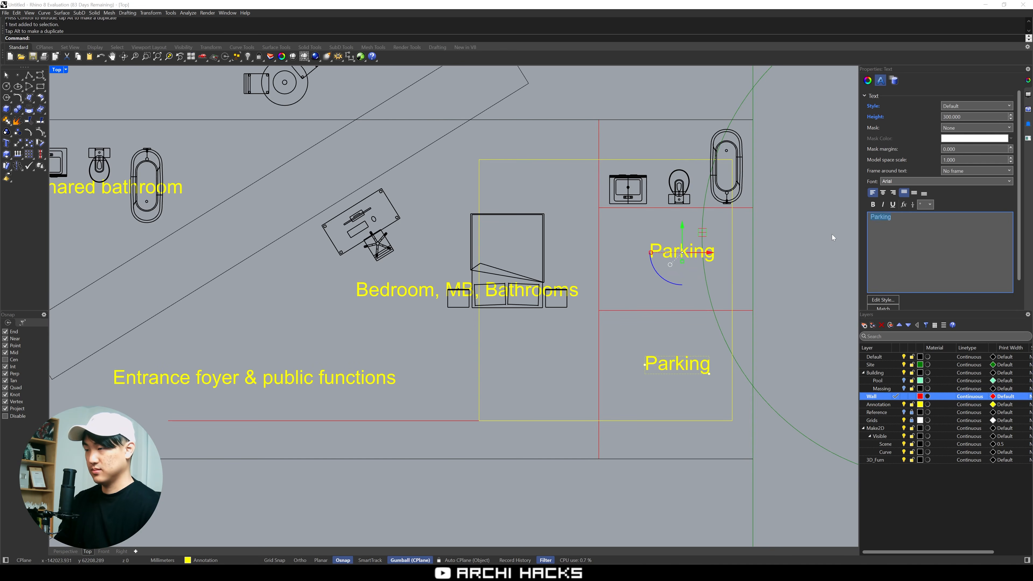
type("WIC")
left_click(781, 223)
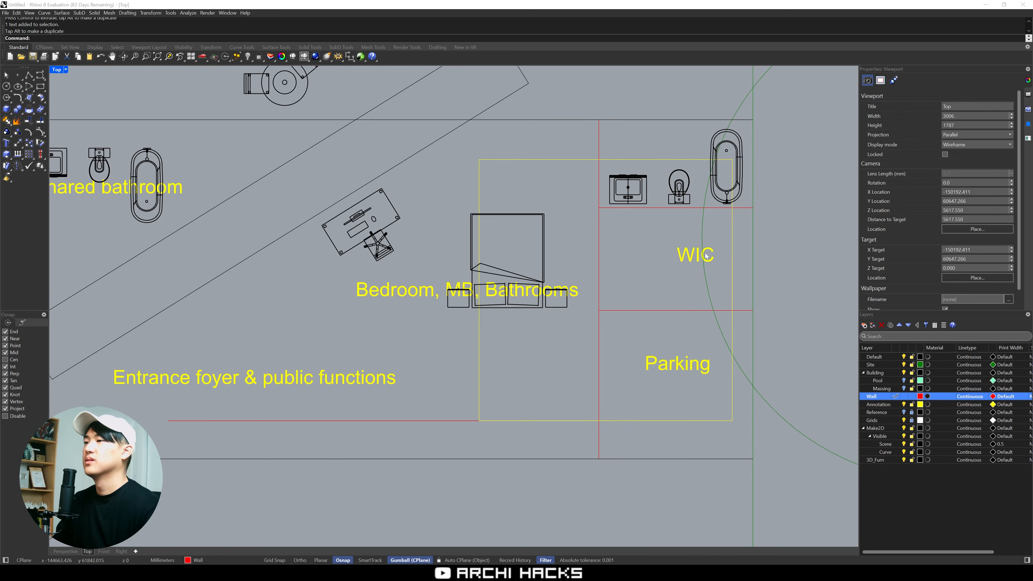
left_click_drag(707, 255, 682, 256)
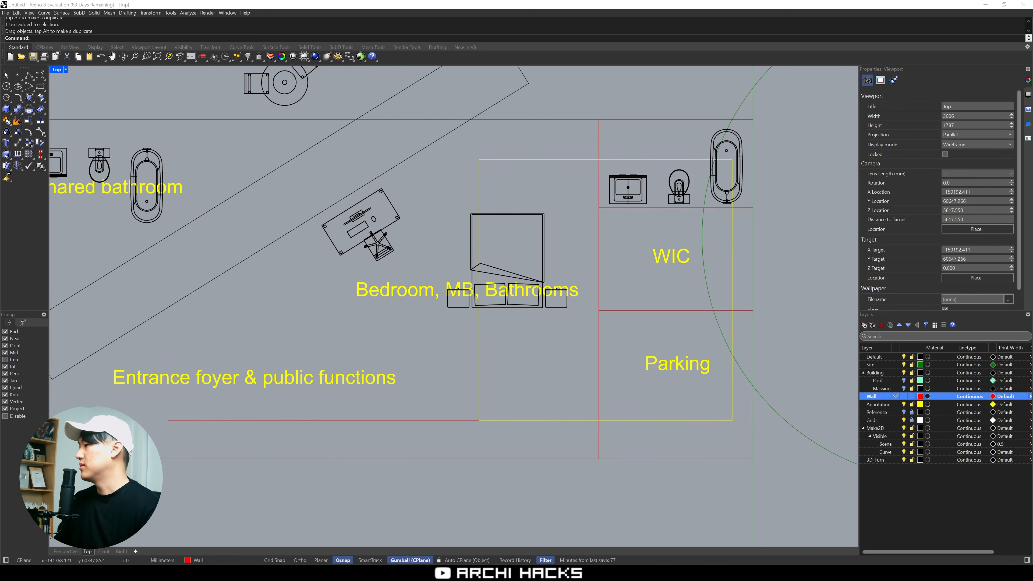
key("alt+Tab")
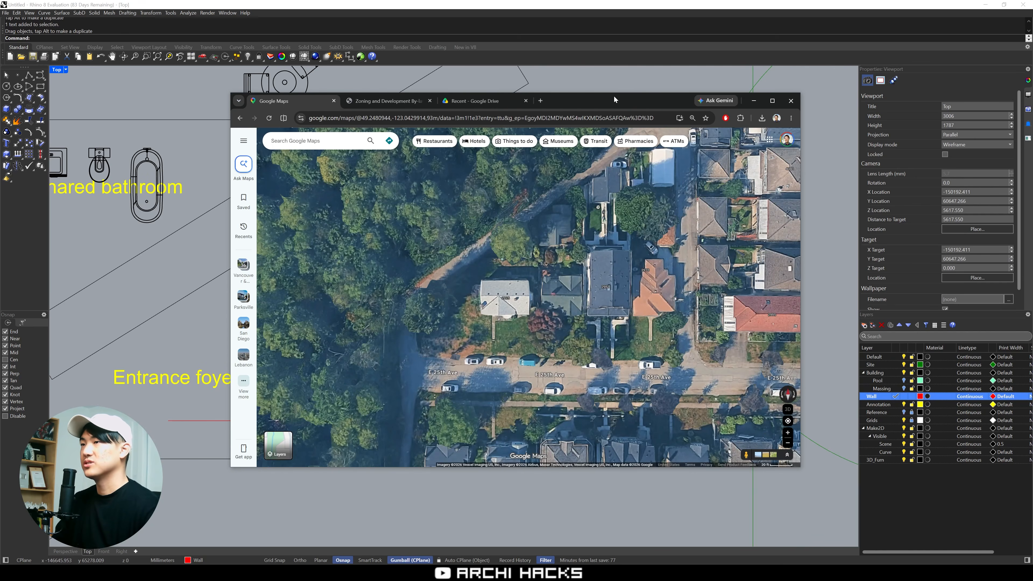
key("alt+Tab")
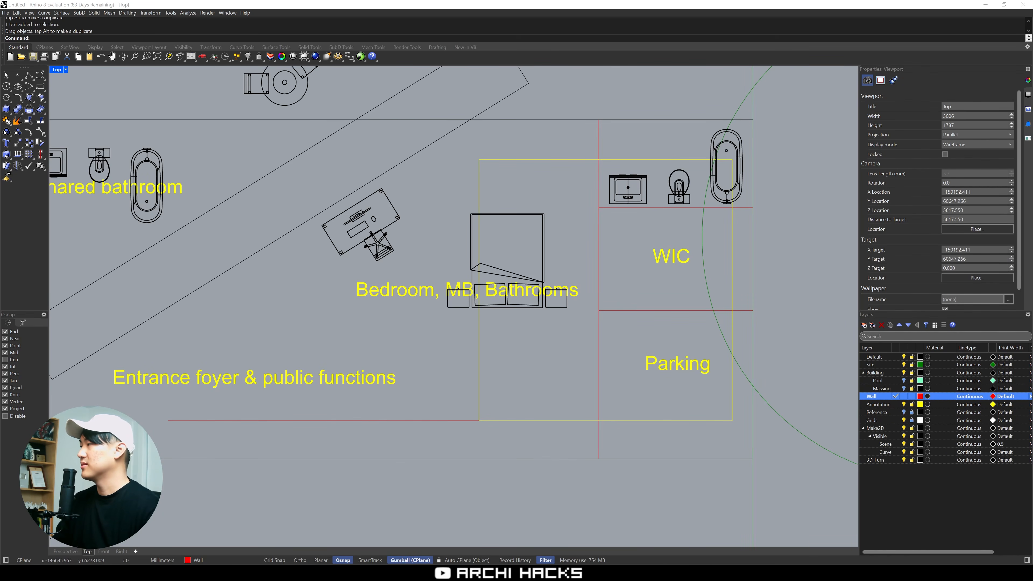
Draw a 9 ft by 17 ft parking stall rectangle from the vertical wall's lower end, extending up through the parking area
right_click_drag(759, 289, 754, 292)
right_click_drag(704, 324, 712, 305)
type("REC")
key("Return")
left_click(604, 441)
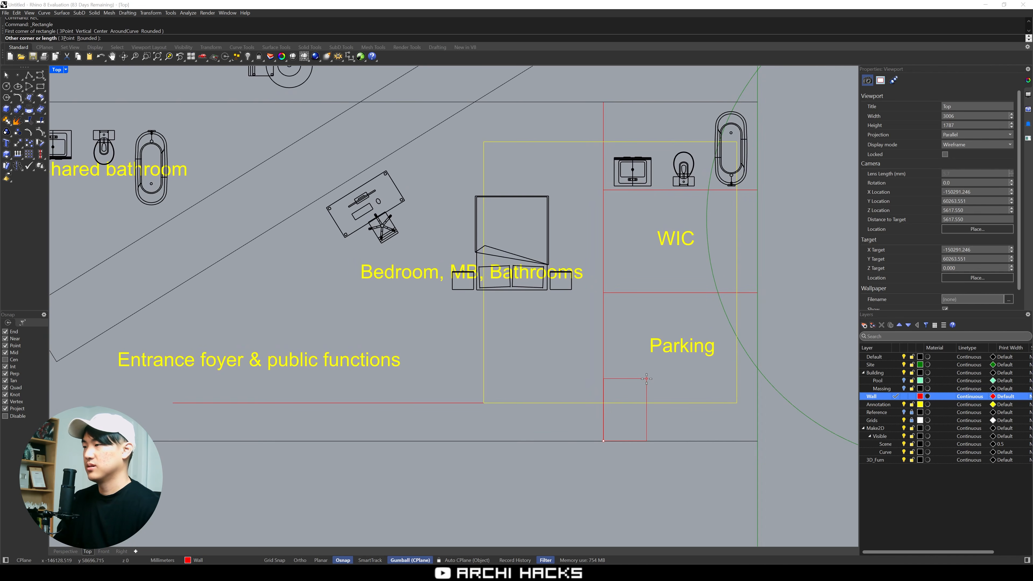
type("9ft")
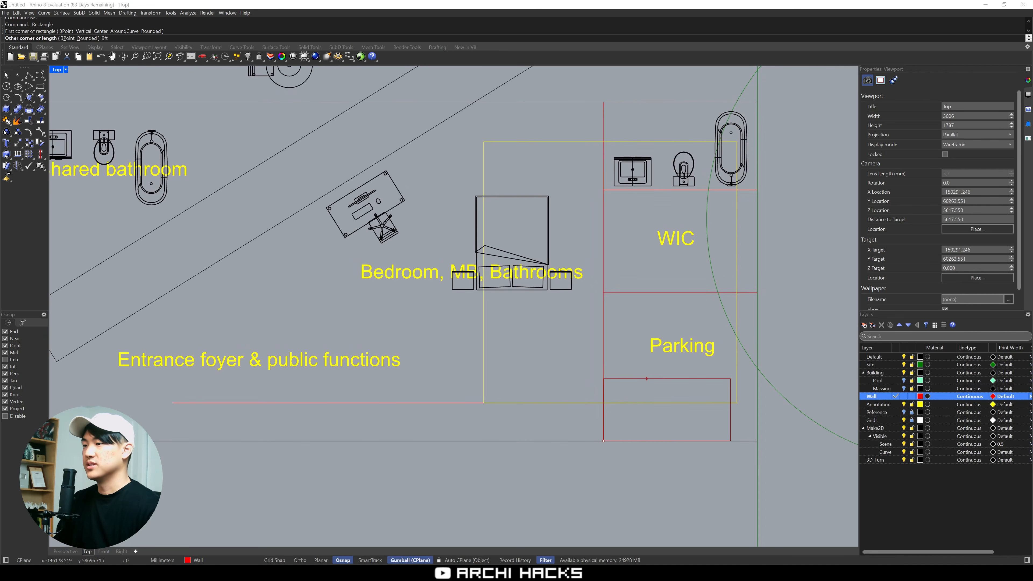
key("Return")
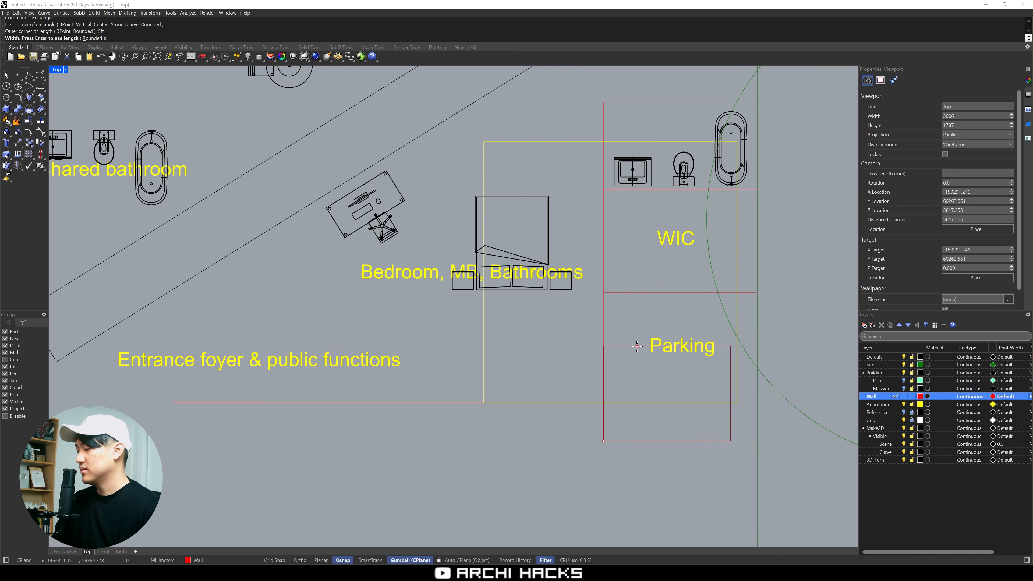
type("17")
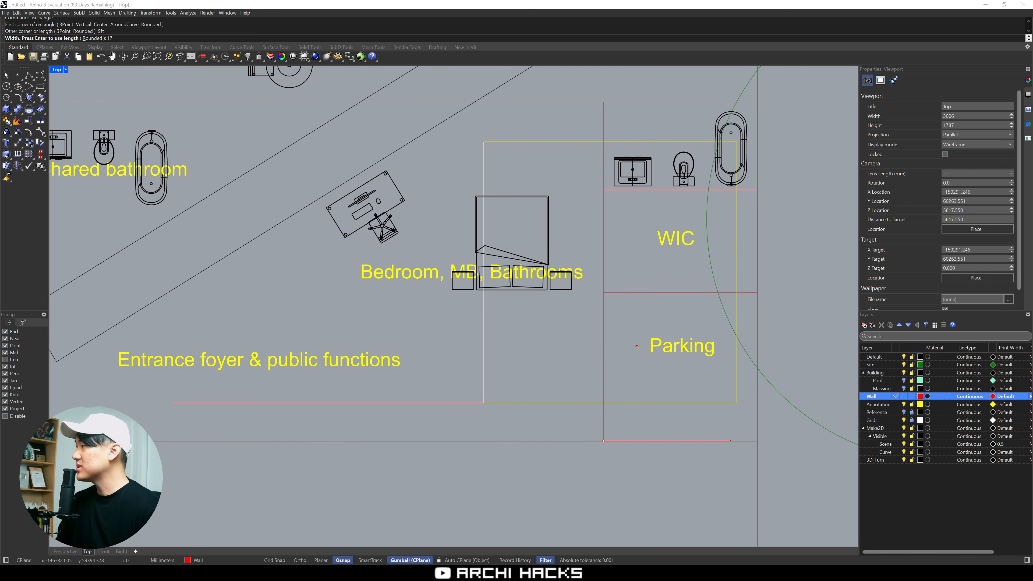
type("ft")
key("Return")
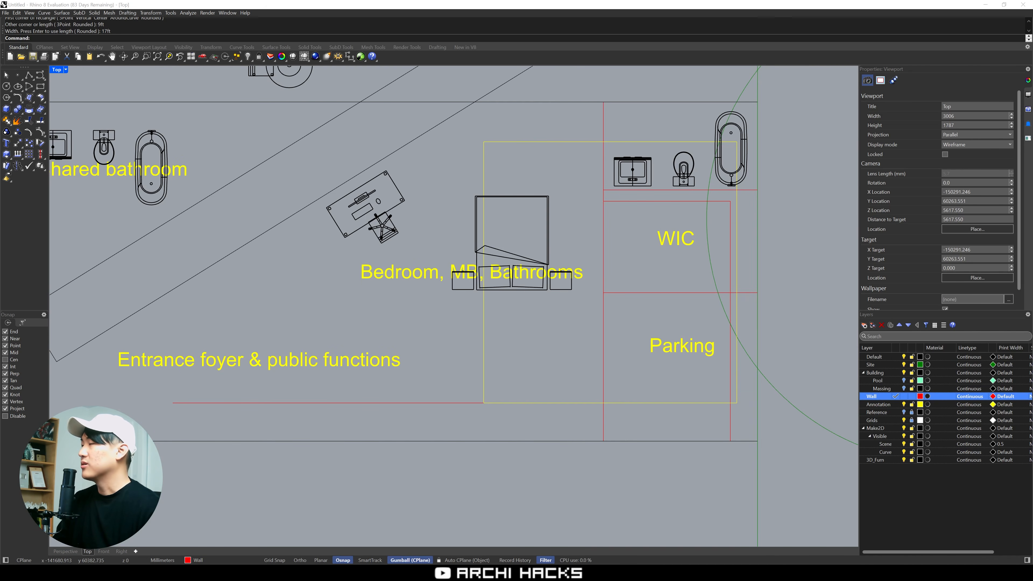
Check the parking space dimensions page in the browser, and scale the stall rectangle in 2D from its lower wall-side corner to 8 ft wide
key("alt+Tab")
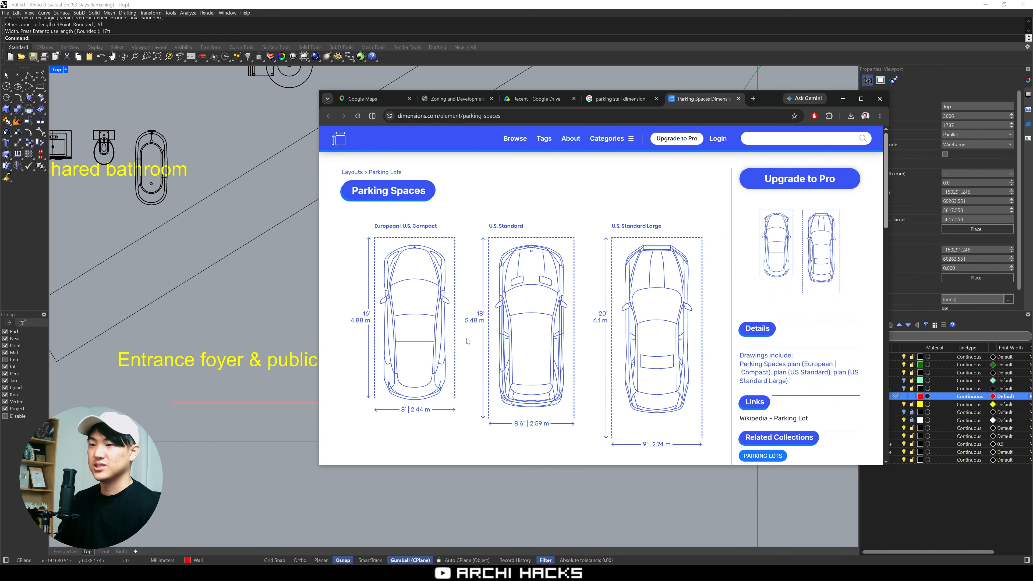
left_click_drag(773, 101, 1032, 75)
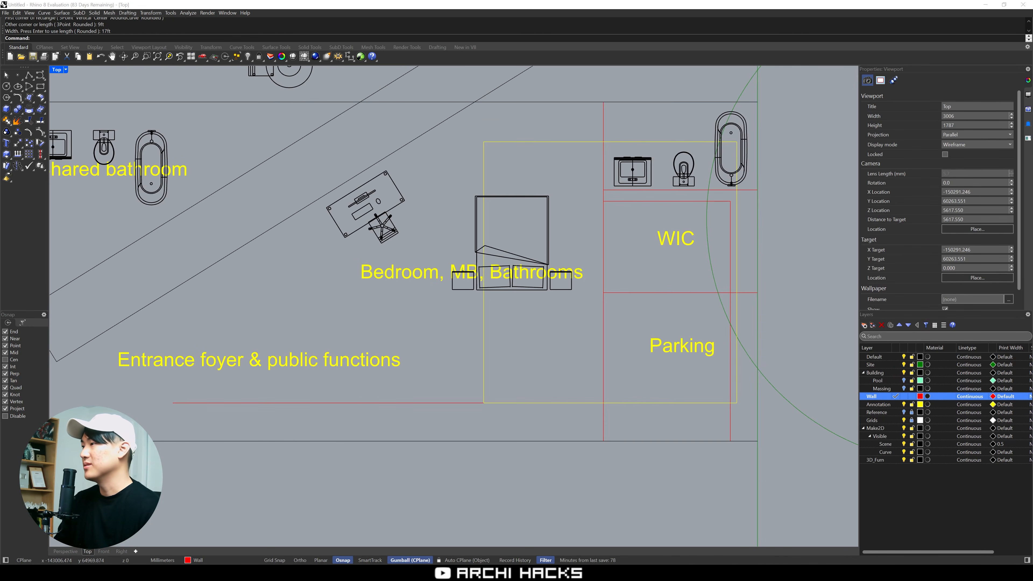
key("Right")
key("Down")
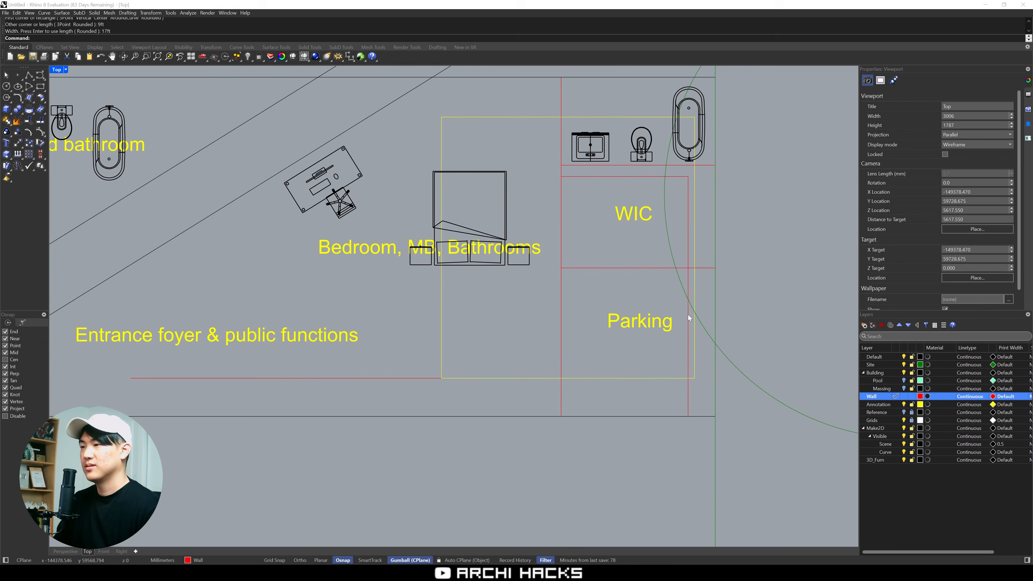
left_click(688, 317)
type("S2")
key("Return")
left_click(562, 416)
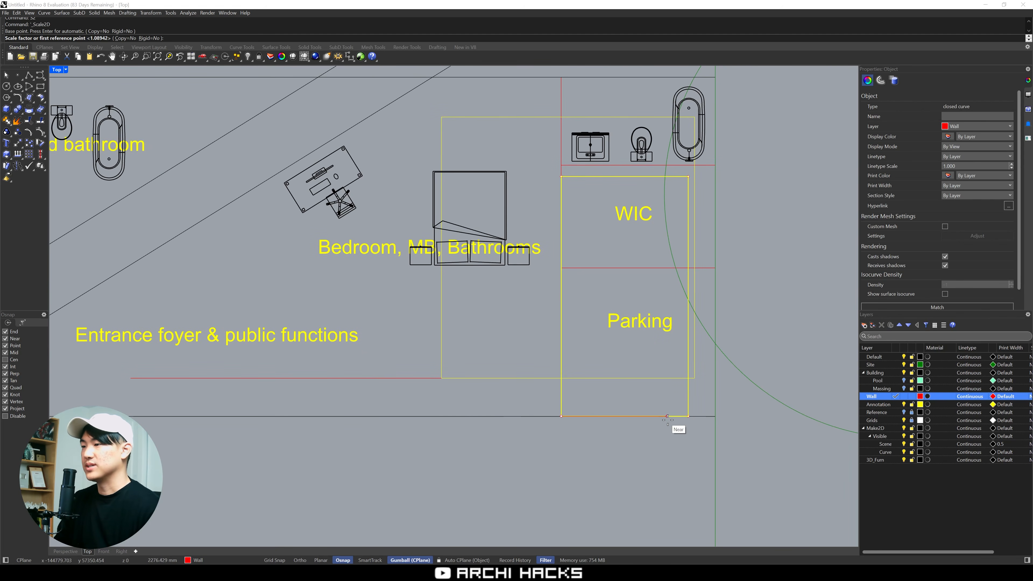
left_click(688, 416)
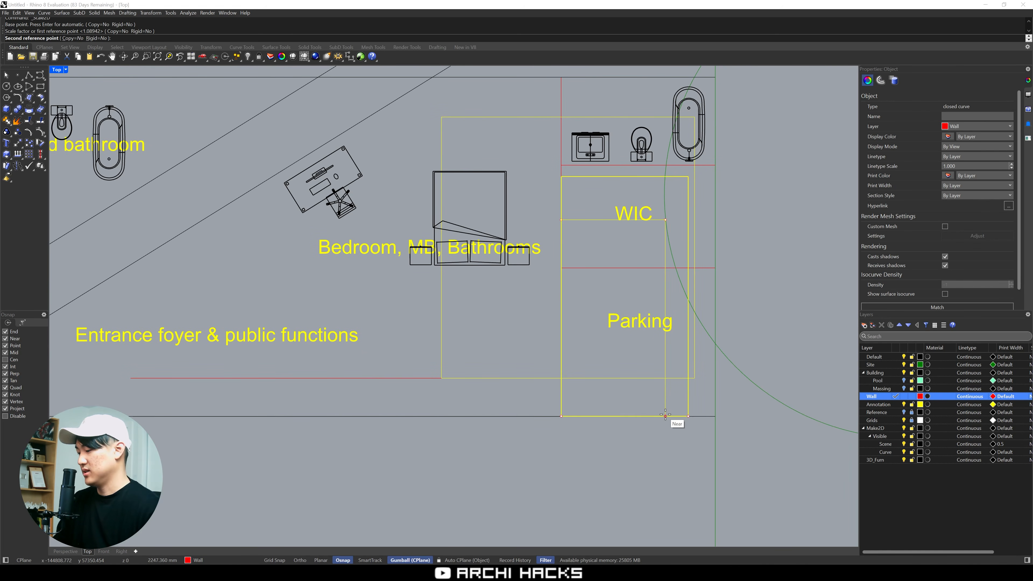
type("8ft")
key("Return")
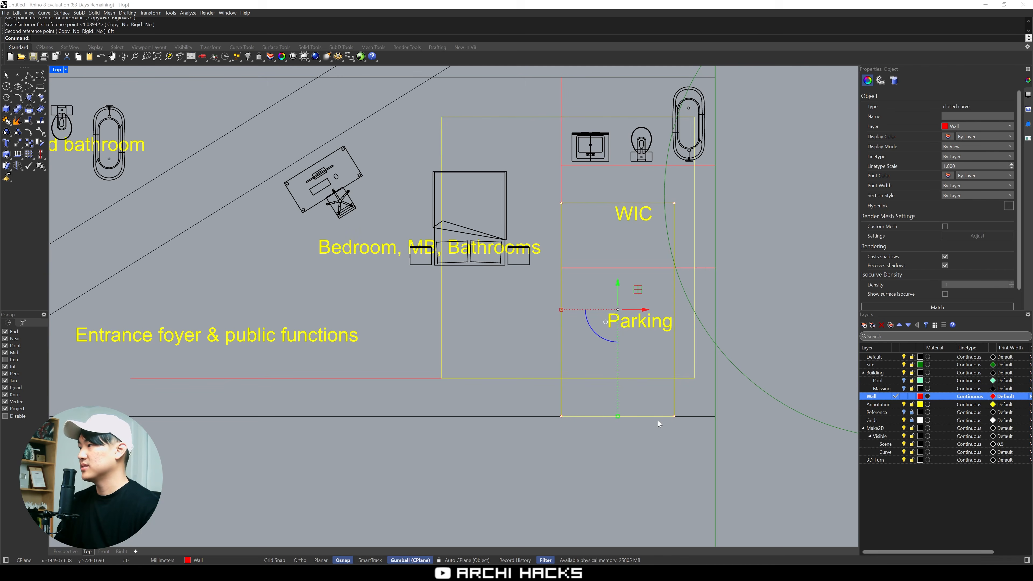
Try to scale the stall rectangle's length in one direction from its lower wall-side corner
type("S1")
key("Return")
left_click(560, 416)
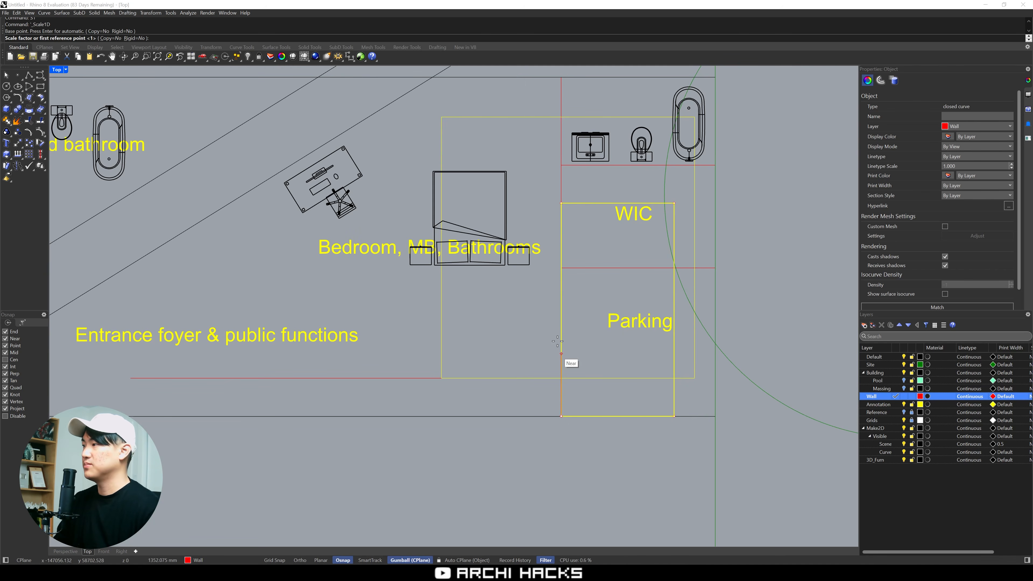
left_click(561, 203)
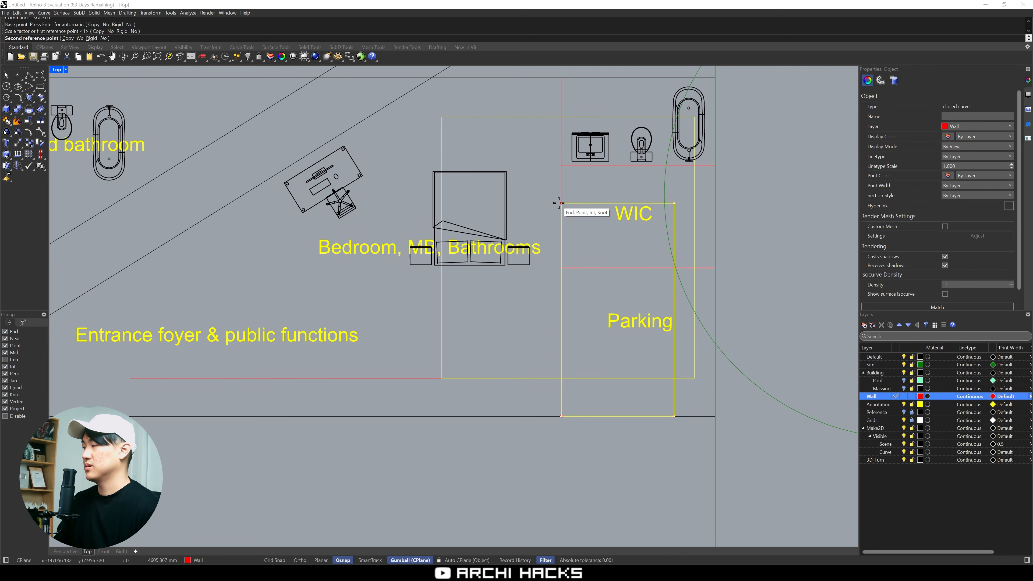
left_click(559, 202)
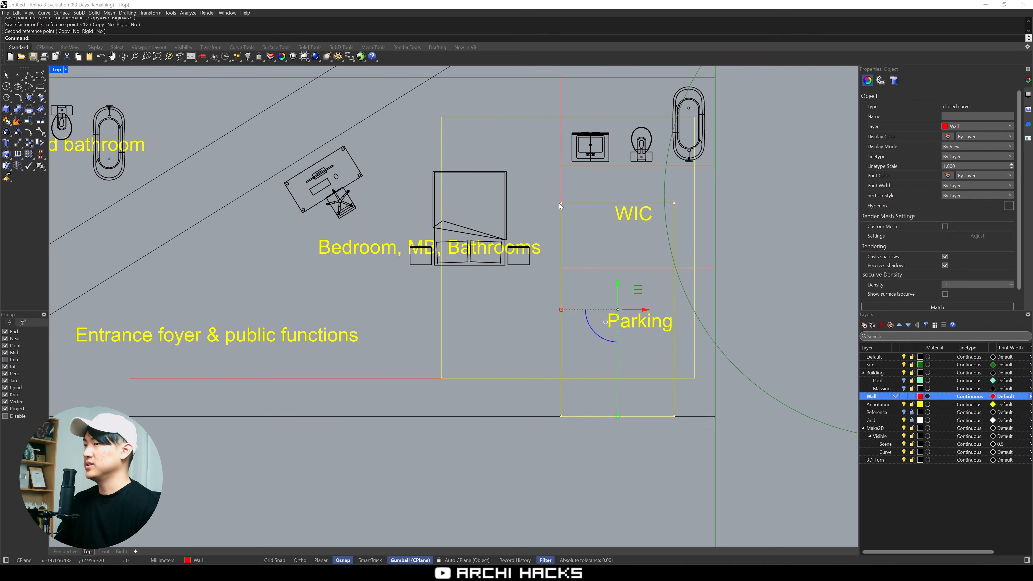
left_click(582, 180)
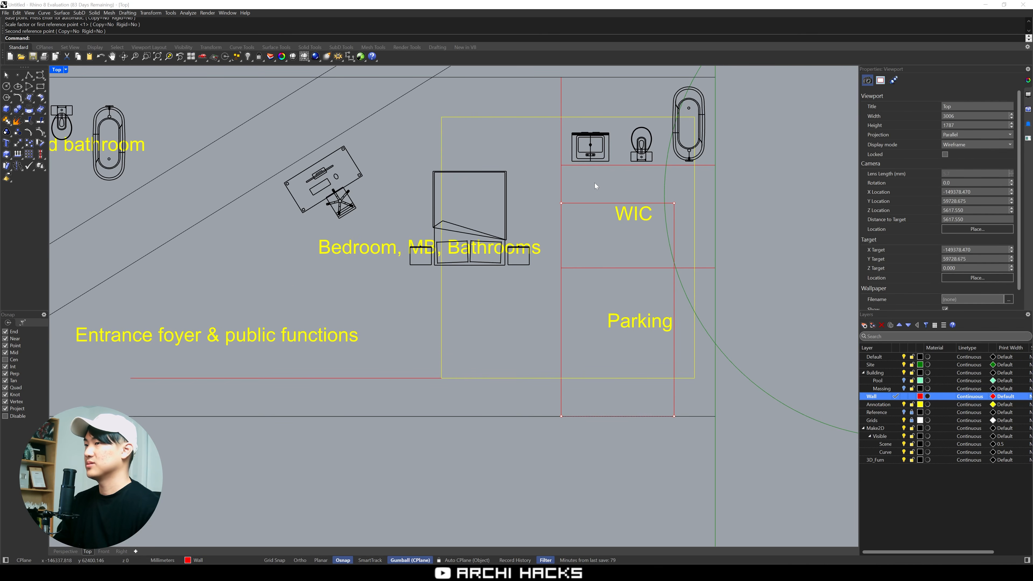
Move the parking stall rectangle sideways, slightly away from the vertical wall
scroll(594, 182, "down", 5)
scroll(599, 249, "up", 1)
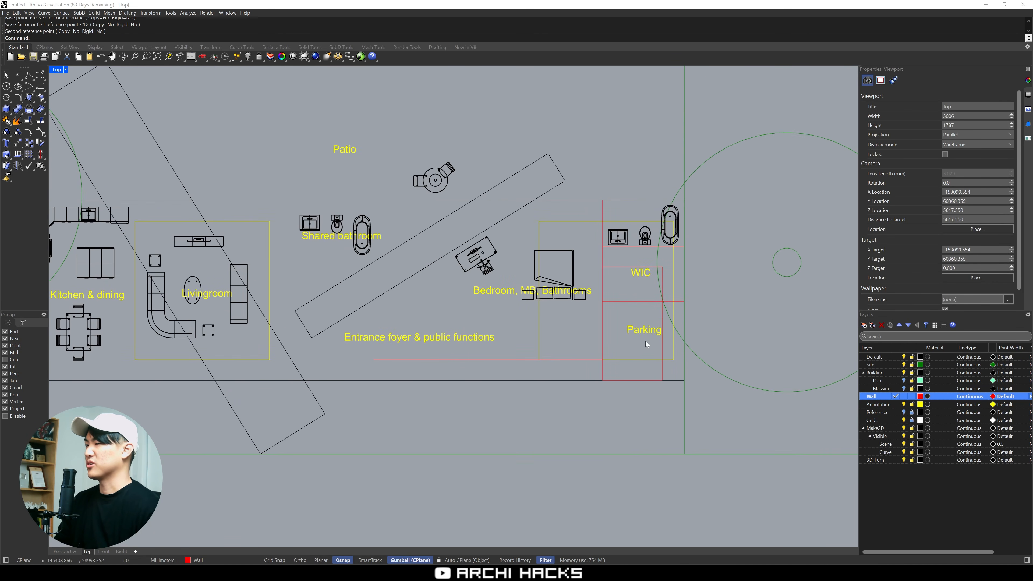
right_click_drag(663, 366, 607, 358)
scroll(606, 306, "up", 3)
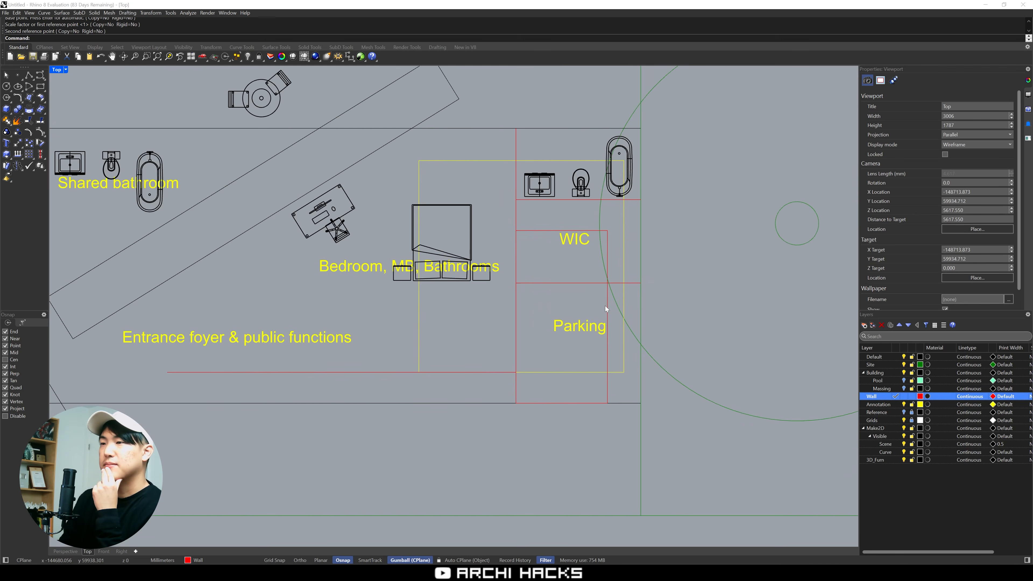
right_click_drag(472, 294, 571, 327)
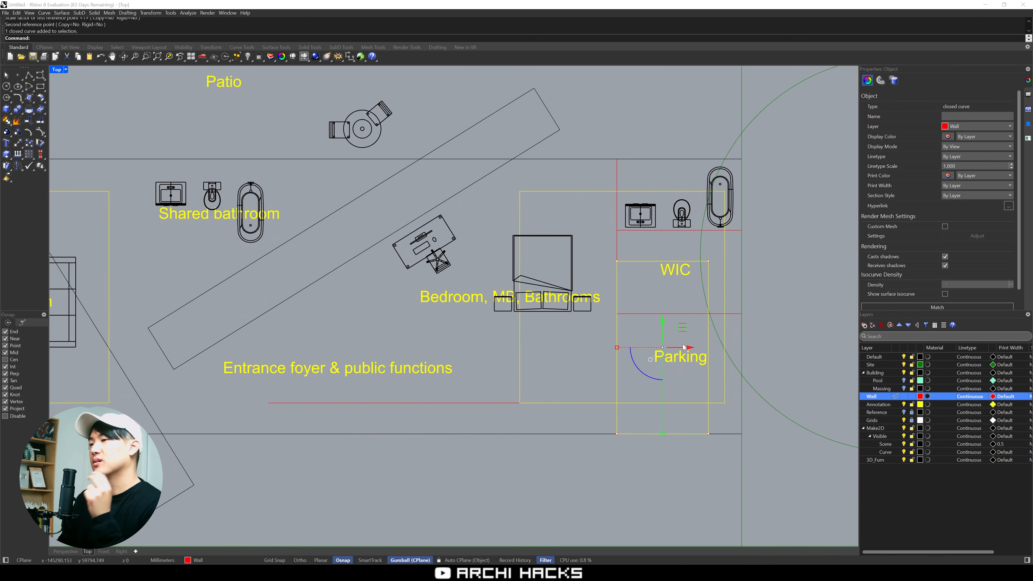
left_click_drag(682, 348, 564, 344)
Move the WIC label and the wall line beneath it out of the parking area to the space below the bed
left_click(670, 290)
left_click(583, 330)
right_click_drag(558, 358, 608, 344)
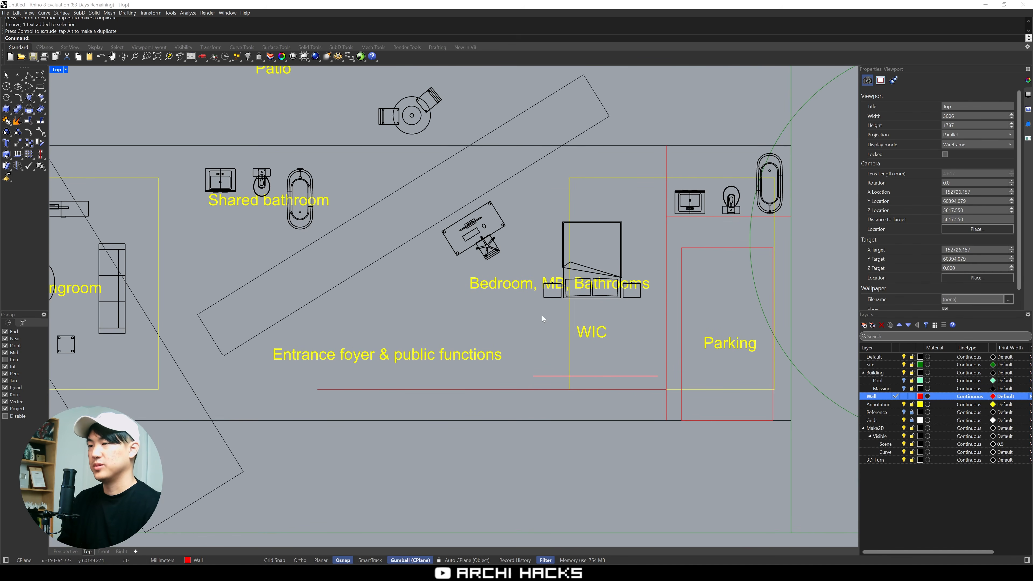
Draw a straight horizontal wall line from the vertical wall along the bed's headboard, running past the desk toward the entrance foyer
type("p")
key("Return")
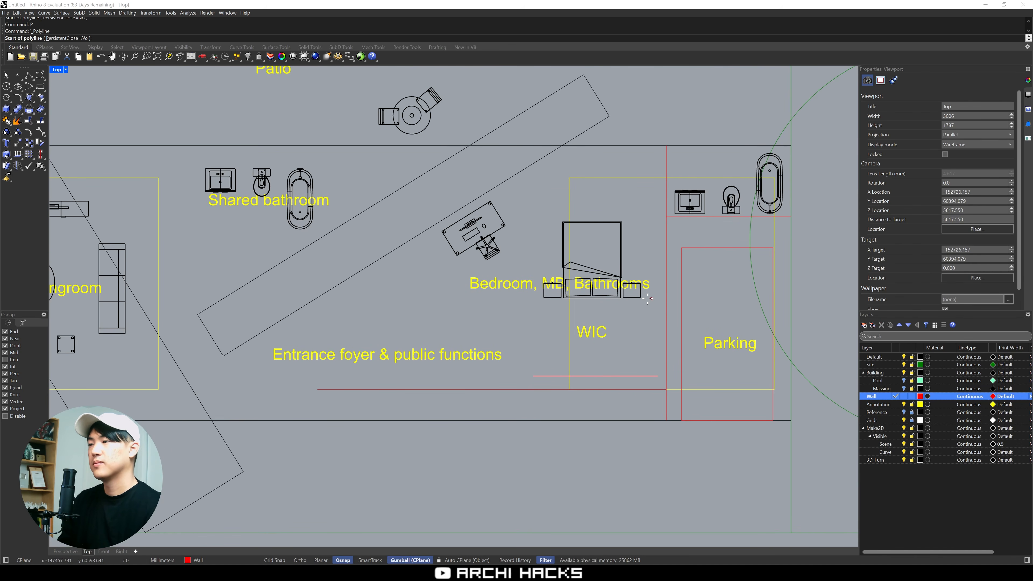
left_click(664, 299)
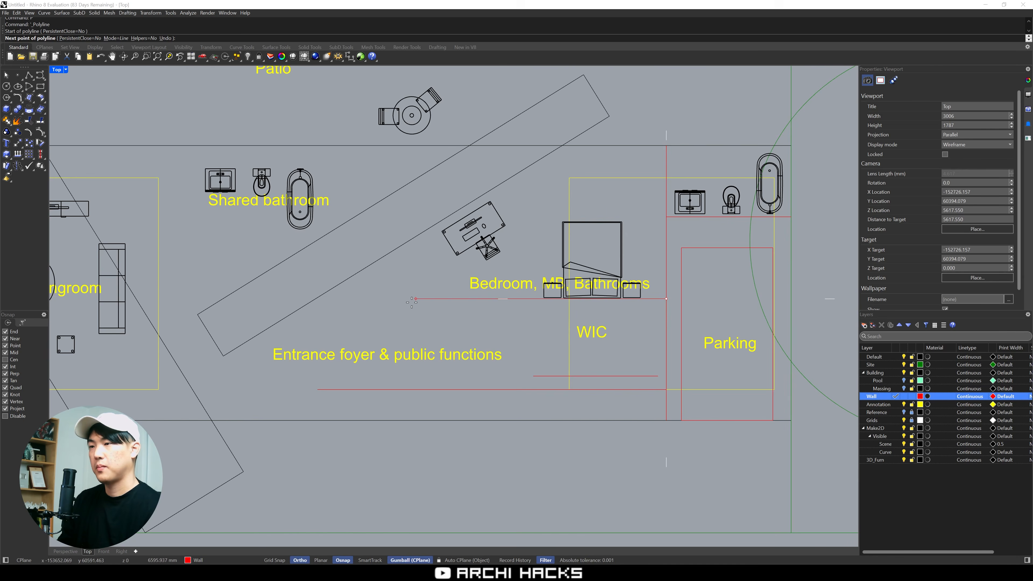
left_click(408, 301, "shift")
key("Return")
key("Return")
Draw a vertical wall line beside the desk from the diagonal volume's edge straight down to the lower horizontal wall
right_click_drag(431, 247, 507, 237)
left_click(509, 219)
left_click(509, 380, "shift")
key("Return")
right_click_drag(707, 349, 607, 358)
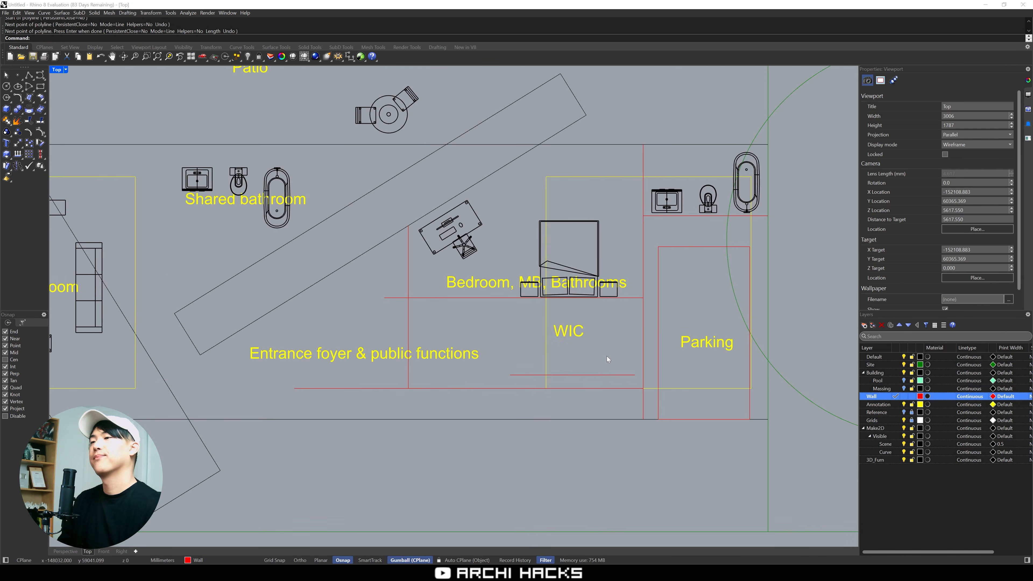
Move the WIC label and its loose wall line across toward the new vertical wall by the entrance foyer
left_click(591, 374)
key("Escape")
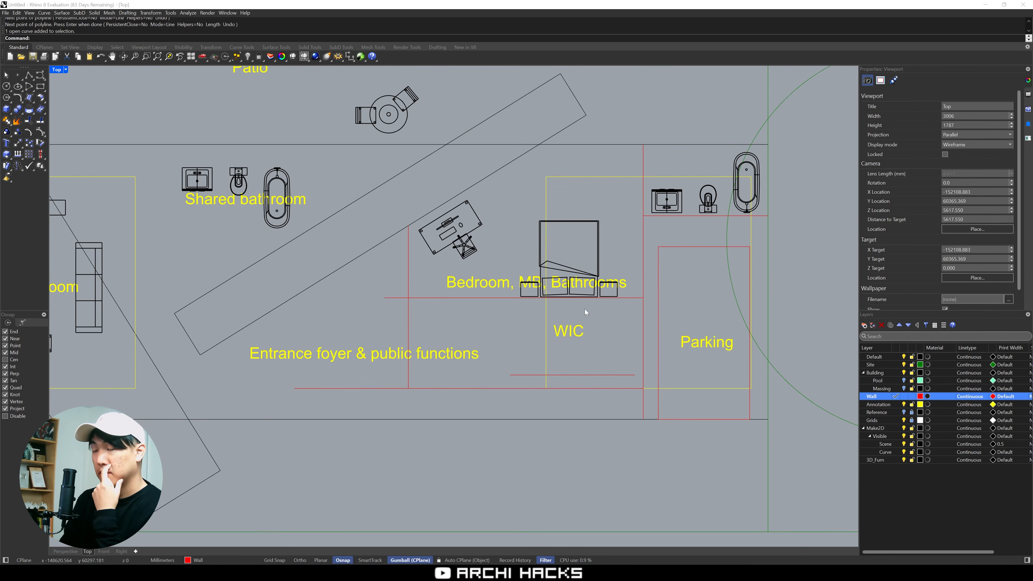
scroll(586, 366, "down", 5)
scroll(585, 366, "up", 6)
right_click_drag(602, 362, 665, 350)
left_click_drag(783, 318, 745, 378)
right_click_drag(756, 370, 666, 365)
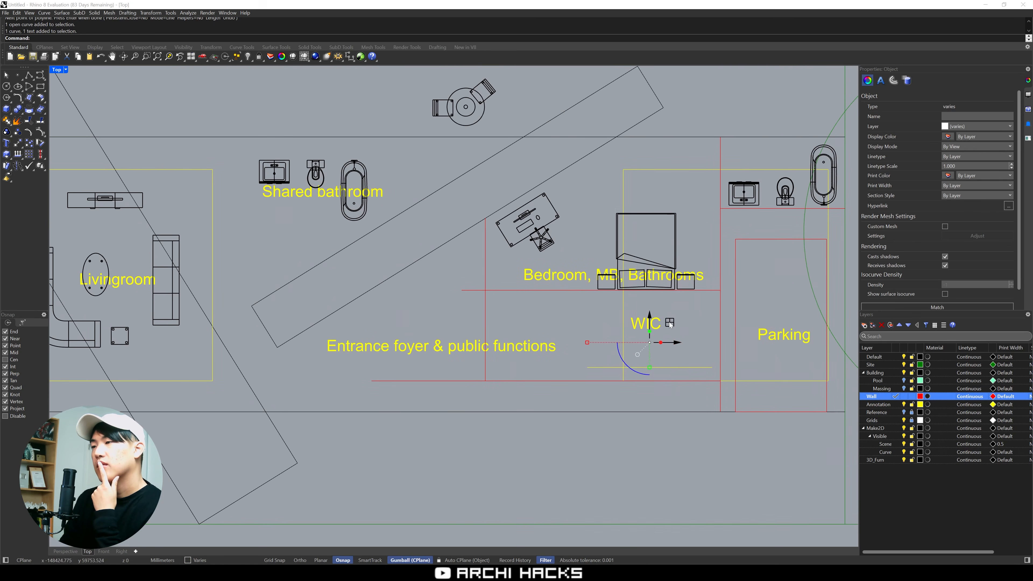
left_click_drag(669, 322, 596, 325)
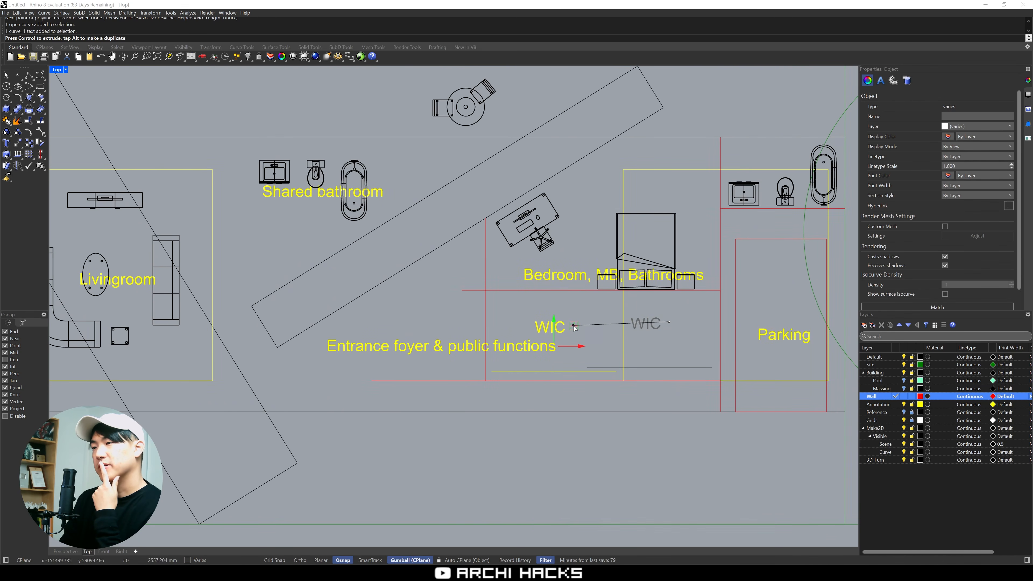
key("Escape")
Move the parking stall rectangle up toward the bathroom wall so it clears the building's lower edge
right_click_drag(732, 325, 637, 314)
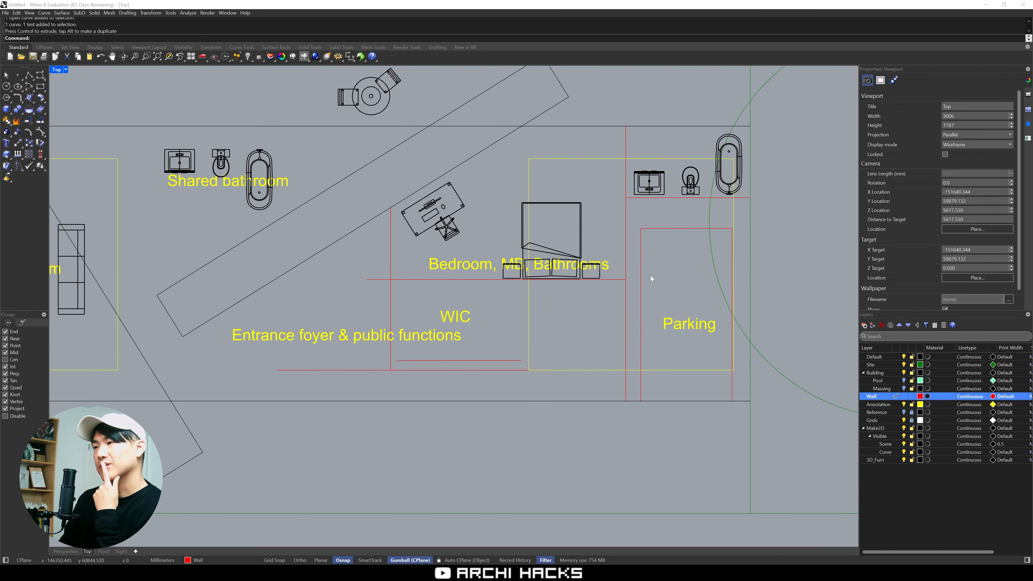
left_click_drag(741, 345, 720, 354)
left_click_drag(683, 245, 670, 216, "shift")
left_click_drag(687, 292, 687, 276)
key("Escape")
right_click_drag(559, 335, 648, 324)
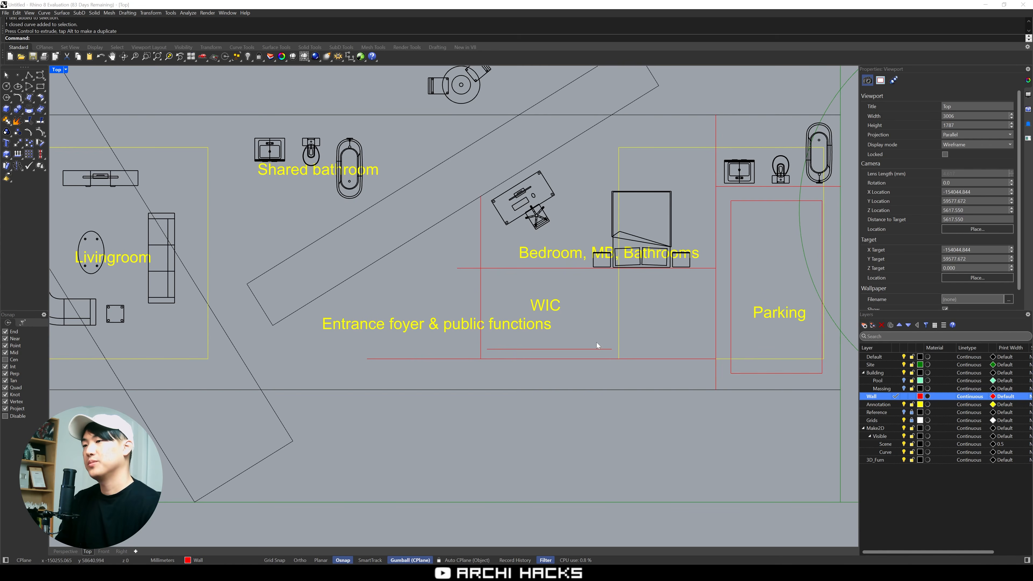
Delete the loose wall line below the WIC label and draw a vertical wall from the lower wall up to the headboard wall
left_click(604, 349)
key("Delete")
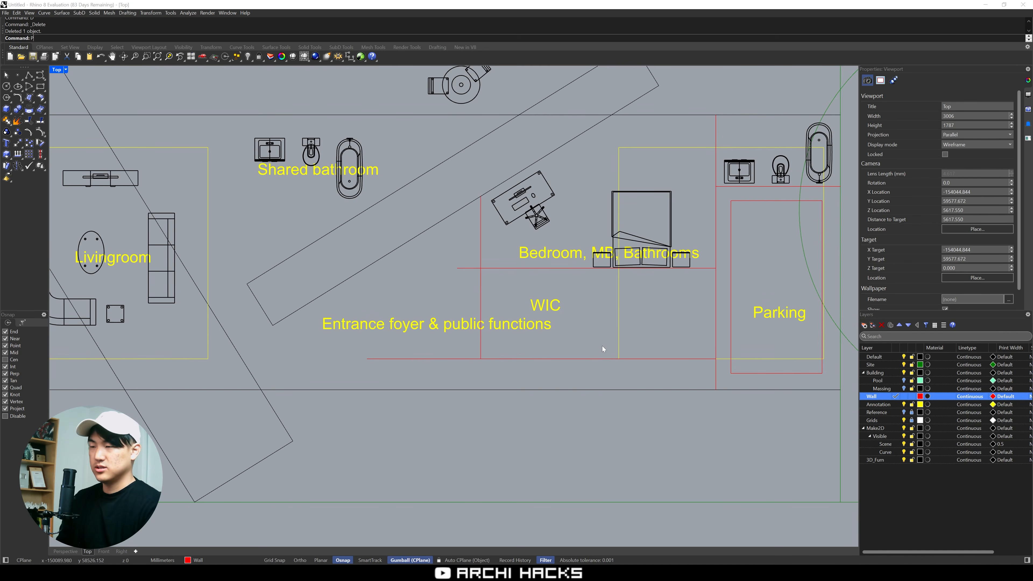
type("p")
key("Return")
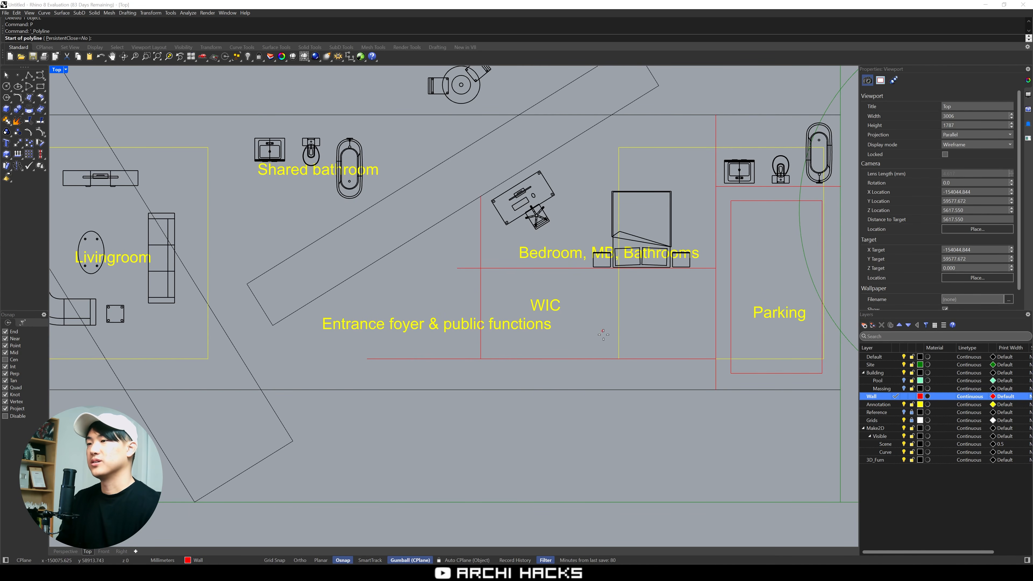
left_click(607, 360)
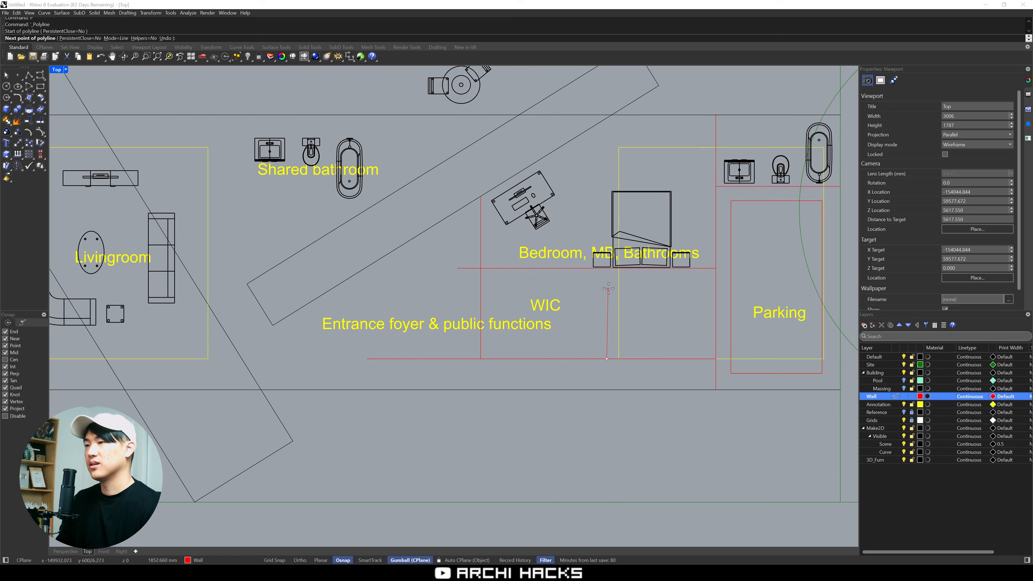
left_click(607, 271)
key("Return")
Copy the WIC label into the compartment beside Parking and change its text to "Storage"
left_click_drag(536, 308, 659, 315)
key("alt")
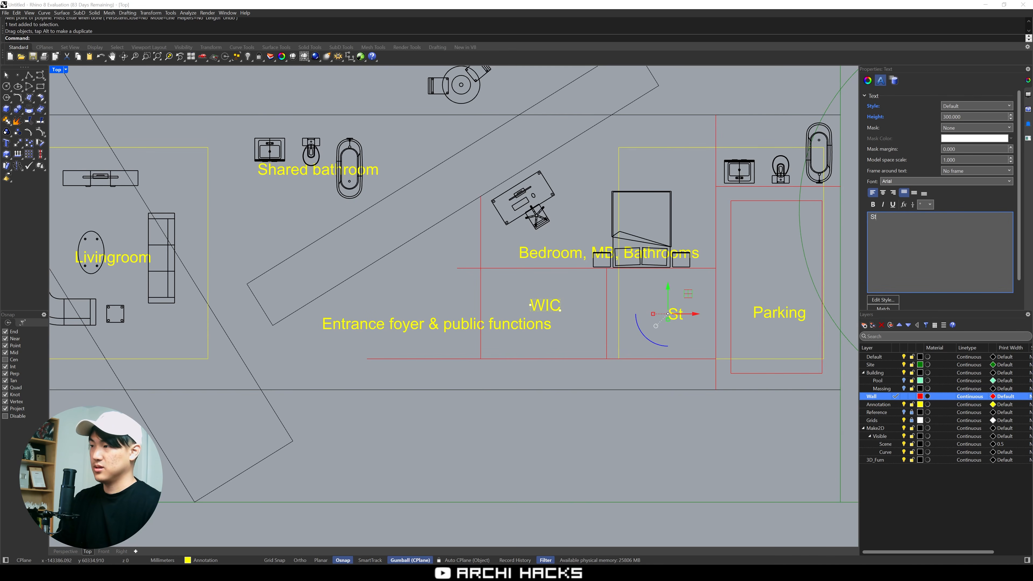
type("orage")
left_click(590, 298)
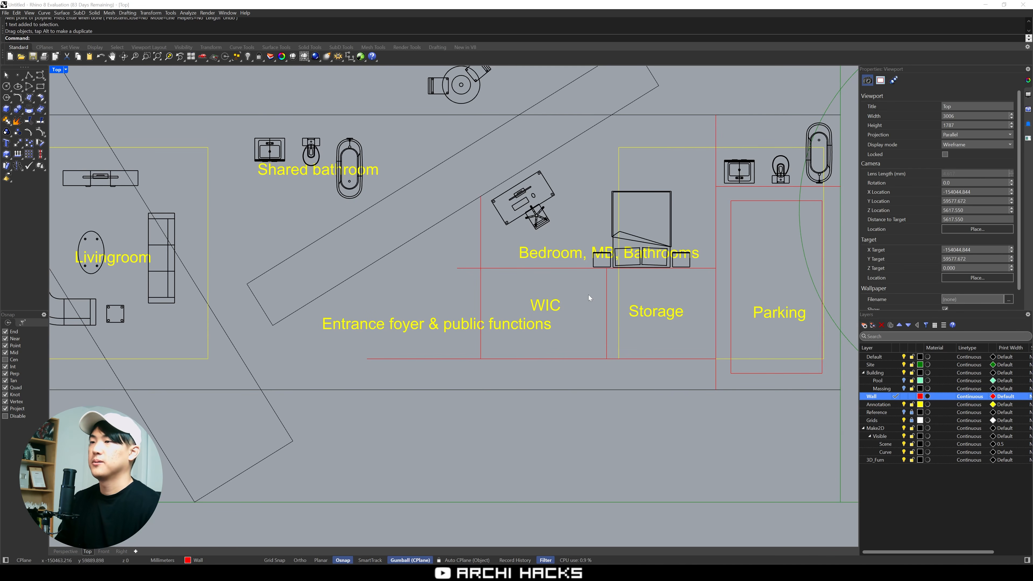
Delete the "Bedroom, MB, Bathrooms" label and move the shared bathroom's fixtures and label toward the living room
left_click_drag(572, 255, 588, 209)
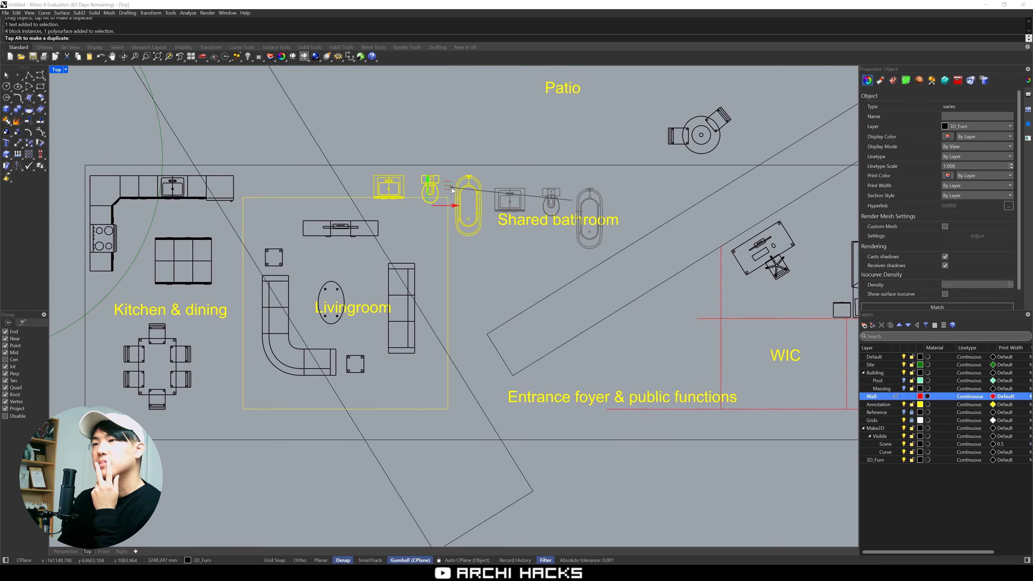
left_click_drag(452, 188, 450, 187)
left_click(529, 292)
right_click_drag(531, 293, 565, 290)
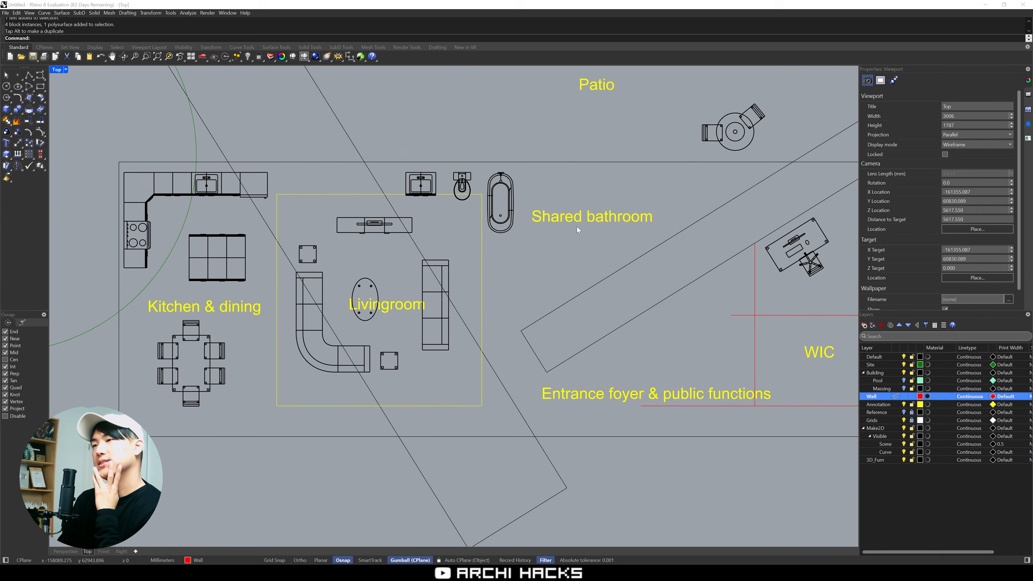
left_click_drag(584, 213, 470, 181)
left_click(543, 171)
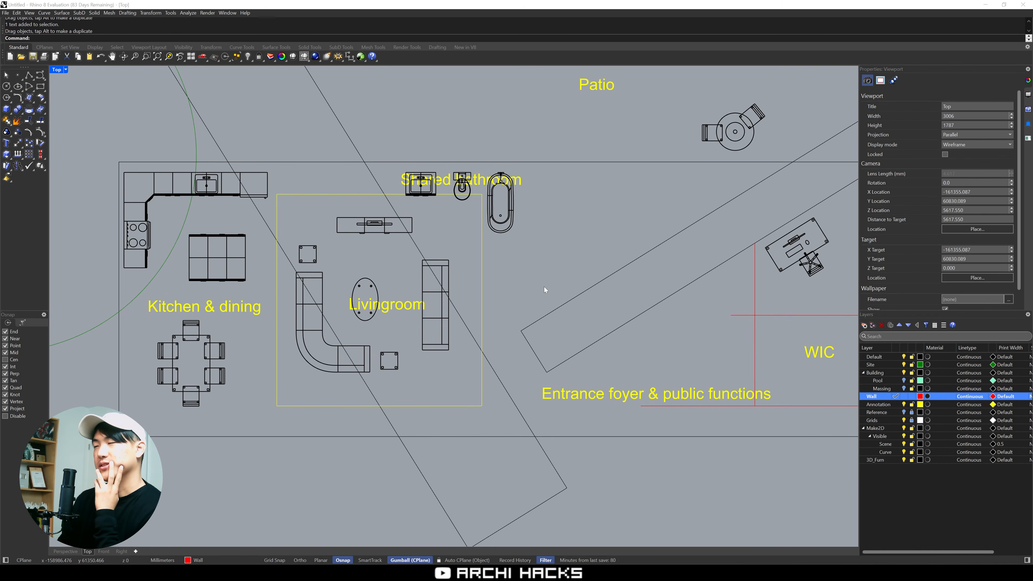
Draw a vertical wall line beside the shared bathtub from the building's upper edge straight down to the diagonal volume
right_click_drag(674, 209, 664, 197)
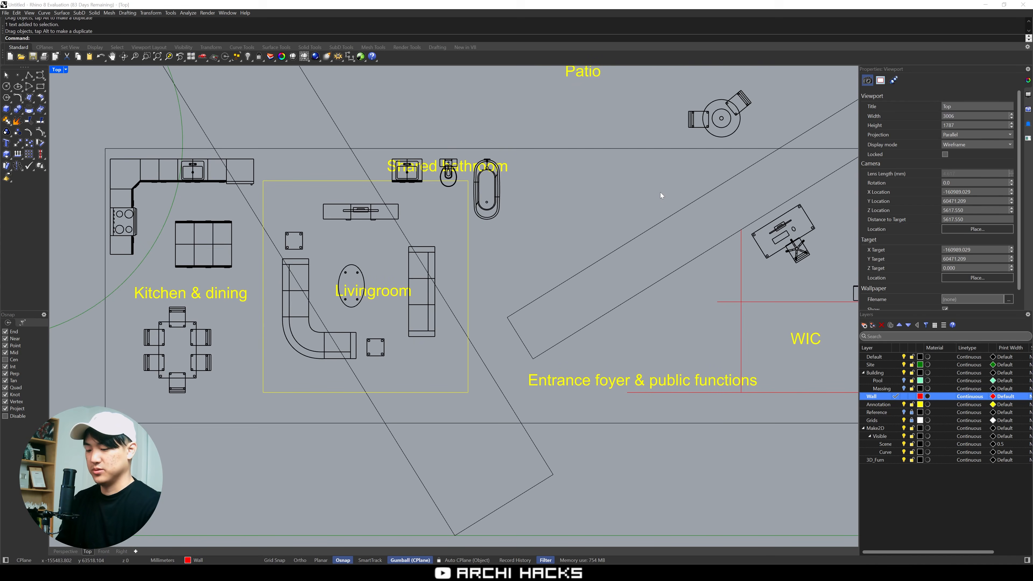
type("p")
key("Return")
key("Escape")
key("F2")
key("Escape")
type("p")
key("Return")
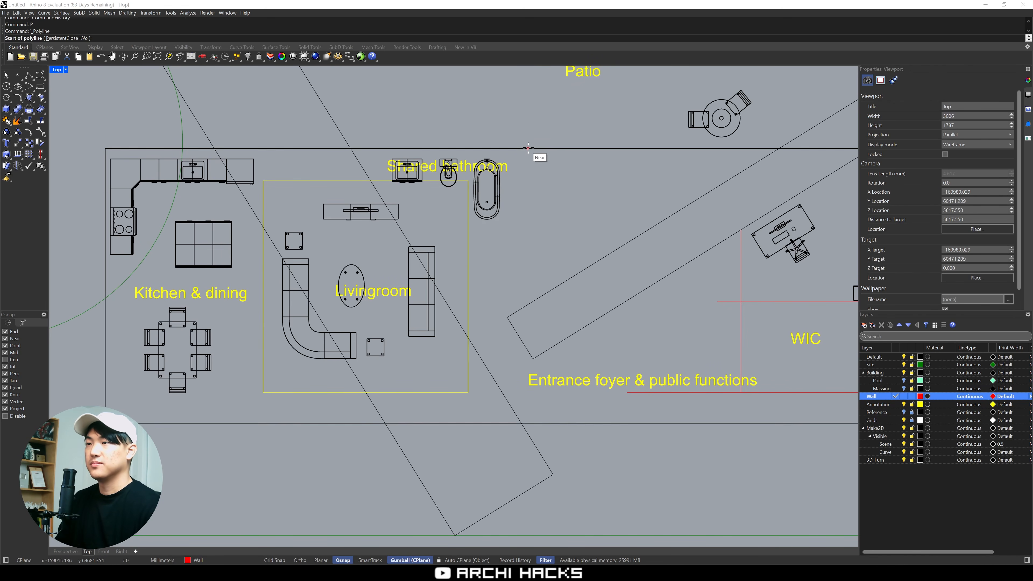
left_click(529, 148)
key("F8")
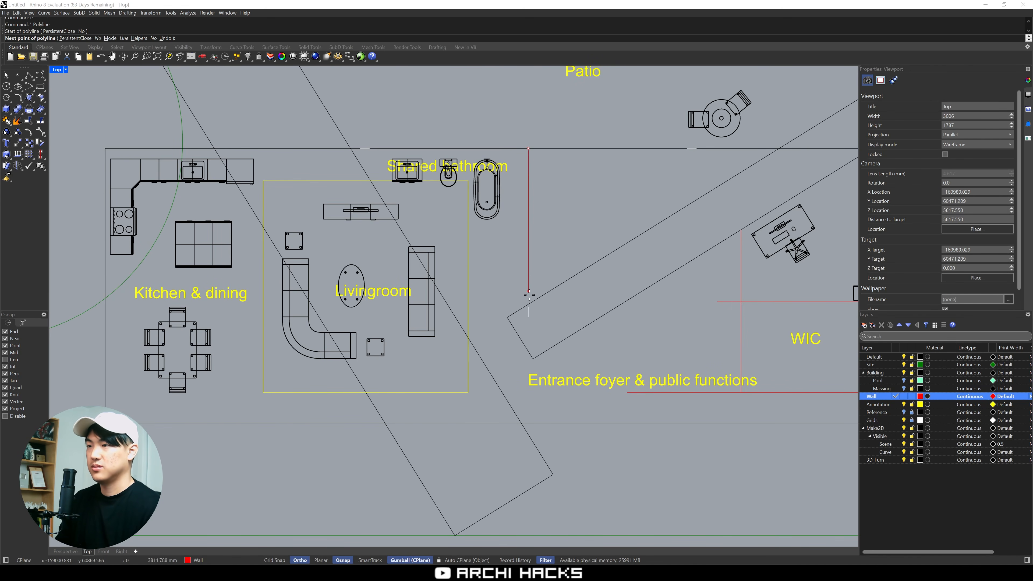
left_click(535, 149)
left_click(536, 300)
key("Return")
Copy the Entrance foyer label up into the space beside the new wall and change its text to "Bedroom"
left_click_drag(643, 381, 663, 188, "alt")
type("Bedroom")
left_click_drag(746, 188, 629, 184)
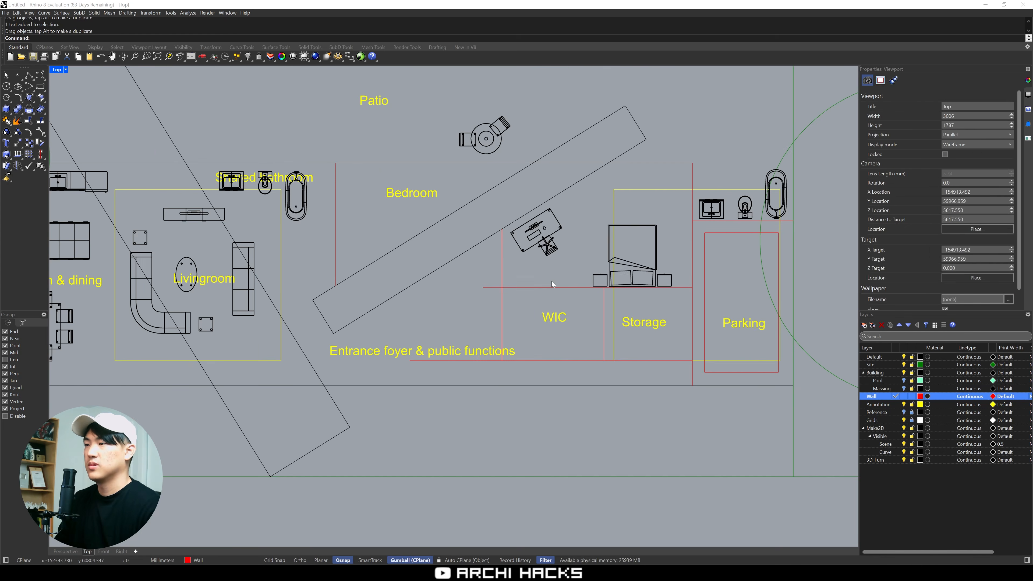
Move the bed and nightstands into the room labelled Bedroom, rotated so the headboard sits against the new vertical wall
left_click_drag(576, 216, 683, 299)
left_click_drag(618, 270, 618, 241)
left_click_drag(648, 275, 385, 224)
left_click(369, 261)
scroll(386, 266, "up", 3)
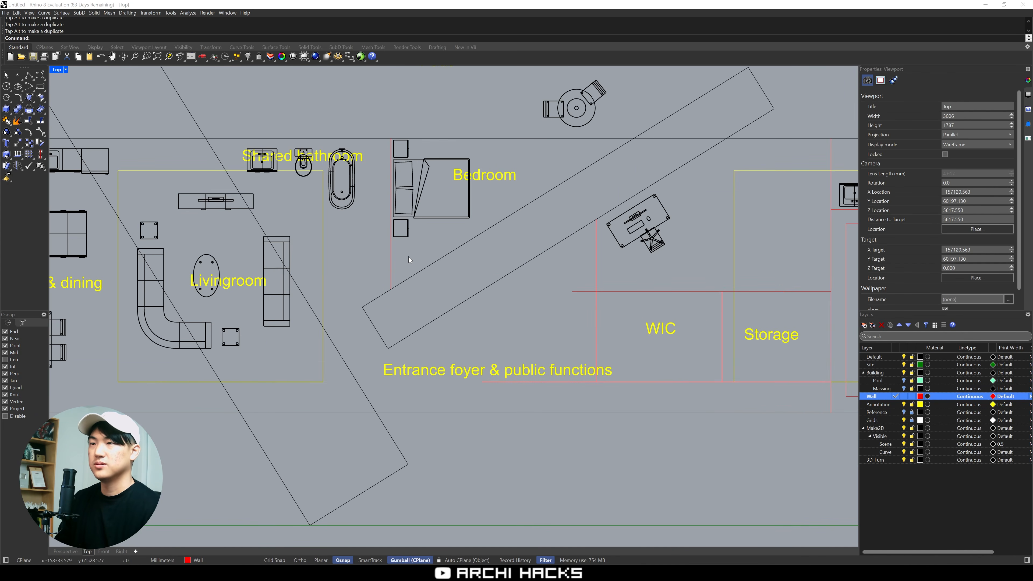
Copy the desk set into the Bedroom and rotate it so the desk sits along the diagonal volume's upper edge
right_click_drag(540, 162, 490, 190)
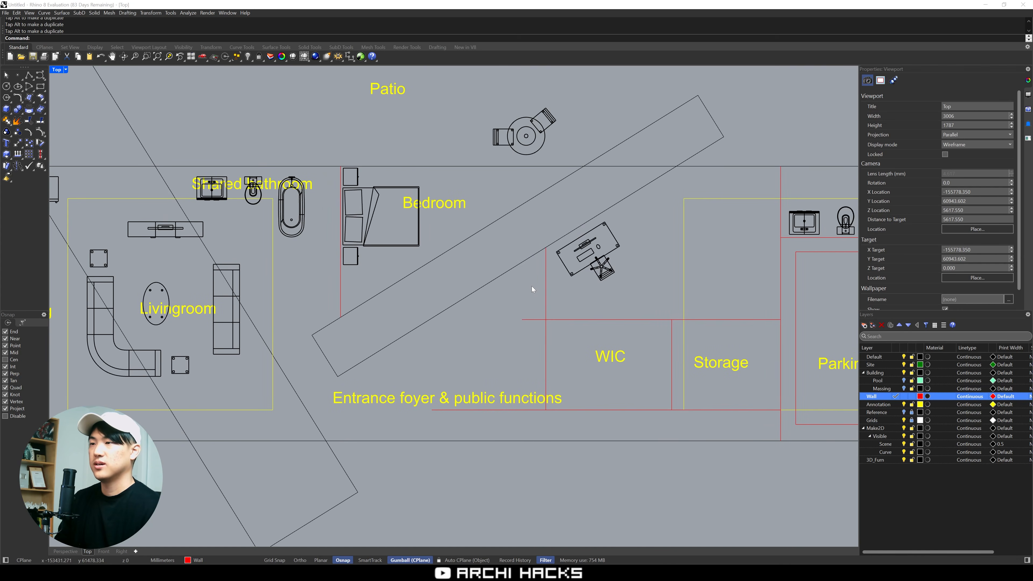
left_click_drag(515, 302, 660, 212)
left_click_drag(613, 239, 503, 177, "alt")
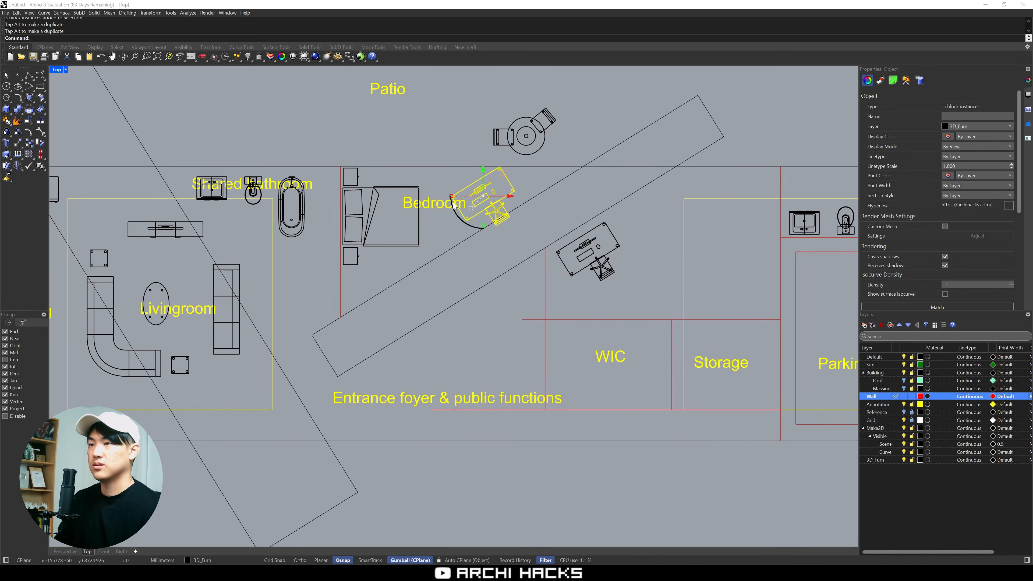
mouse_move(455, 213)
left_mouse_down()
mouse_move(504, 181)
mouse_move(467, 230)
left_mouse_up()
left_click(427, 240)
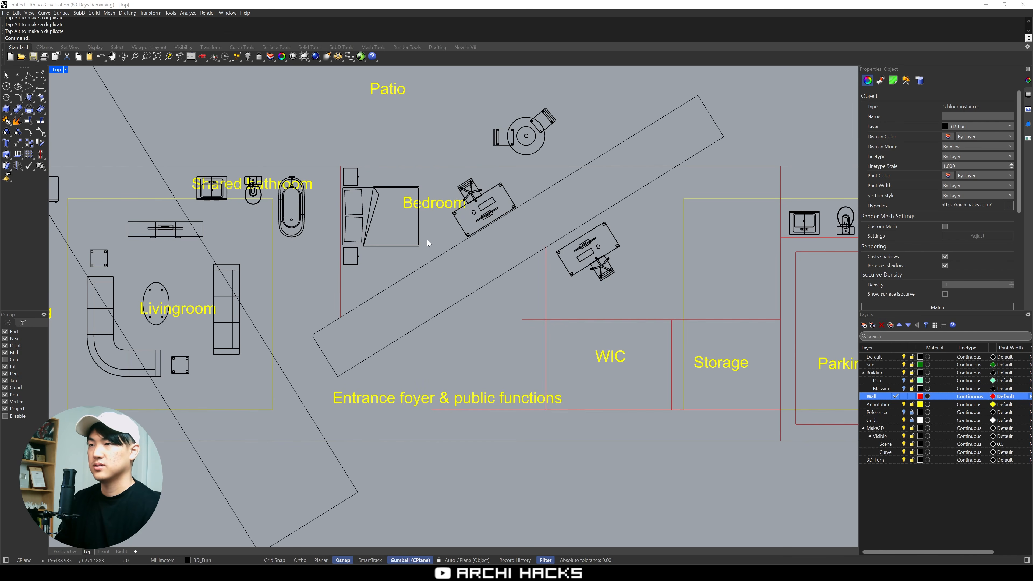
right_click_drag(574, 218, 633, 211)
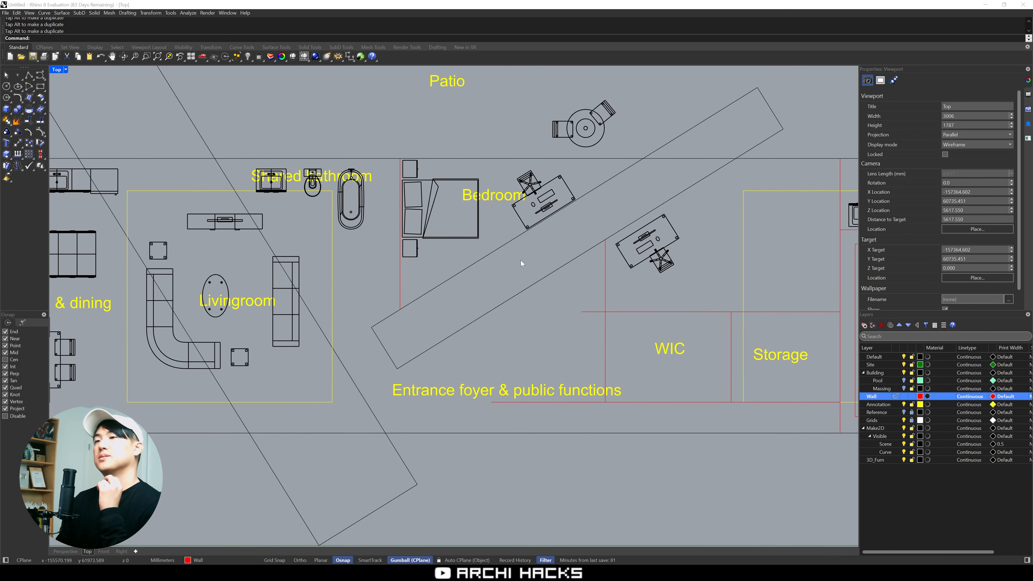
right_click_drag(495, 292, 520, 280)
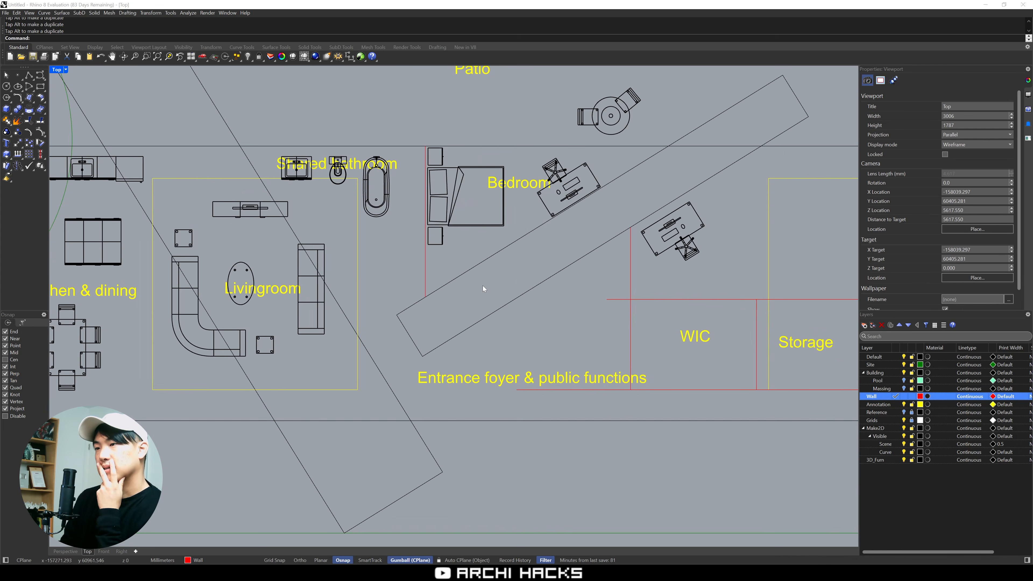
type("p")
key("Return")
left_click(425, 297)
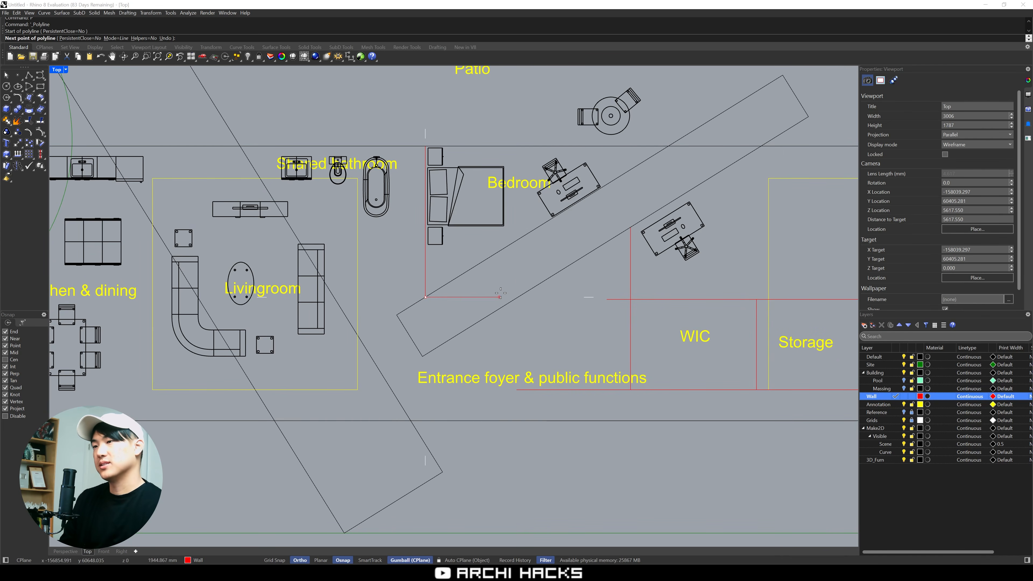
key("Escape")
Draw a wall polyline from the bedroom wall's lower end across the diagonal volume, along its lower edge, and perpendicularly back across
type("p")
key("Return")
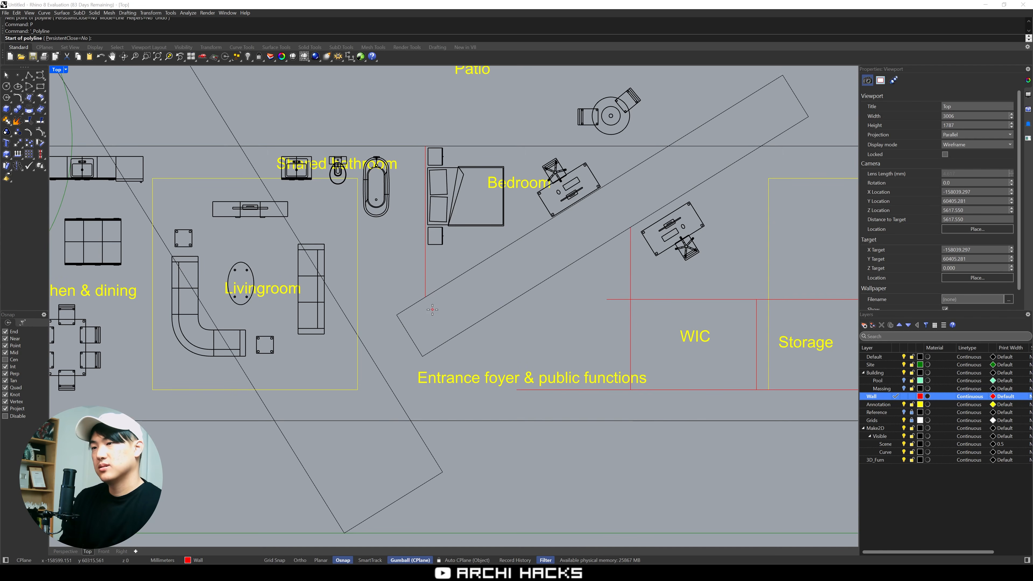
left_click(426, 297)
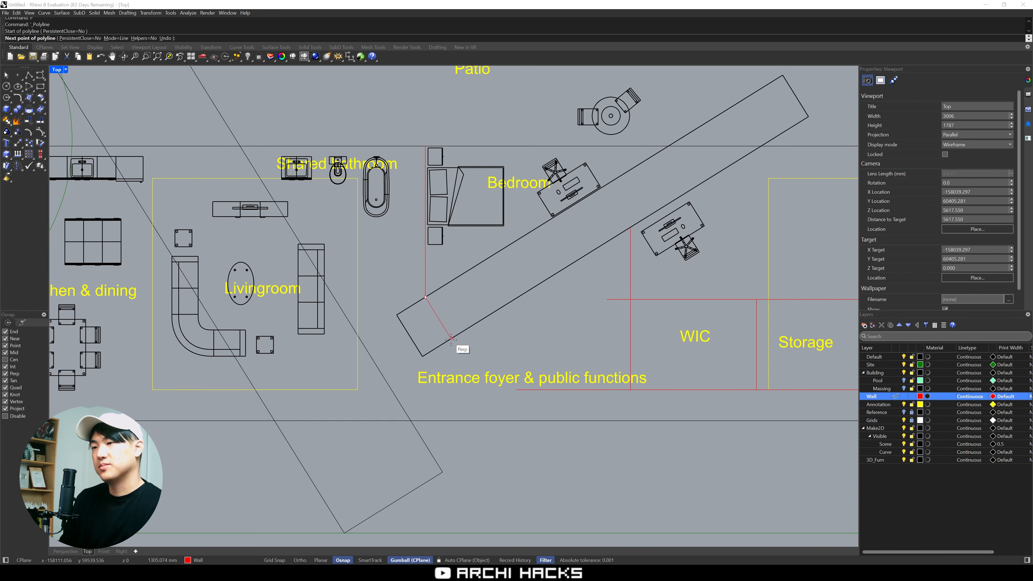
left_click(451, 339)
left_click(523, 294)
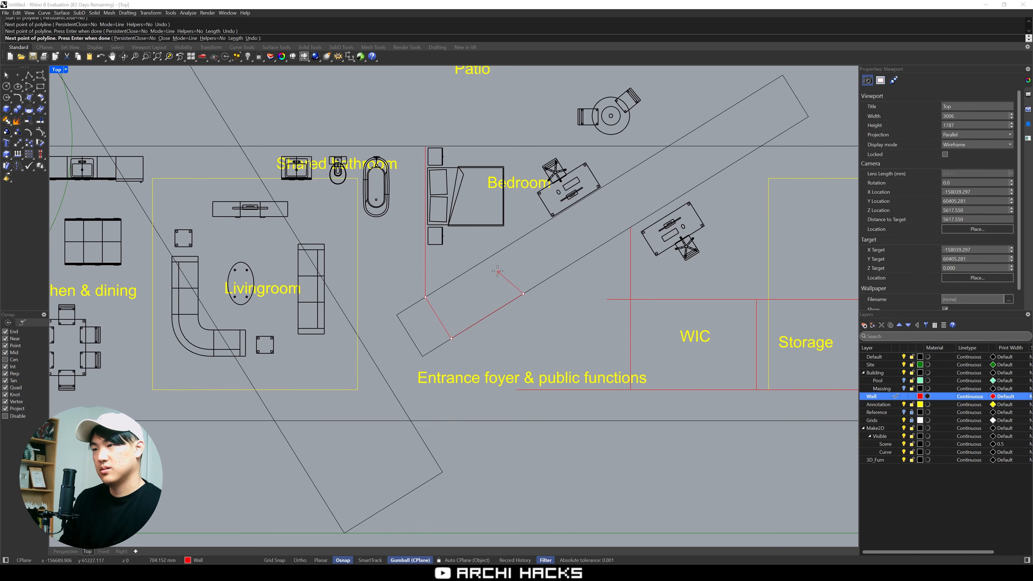
left_click(497, 252)
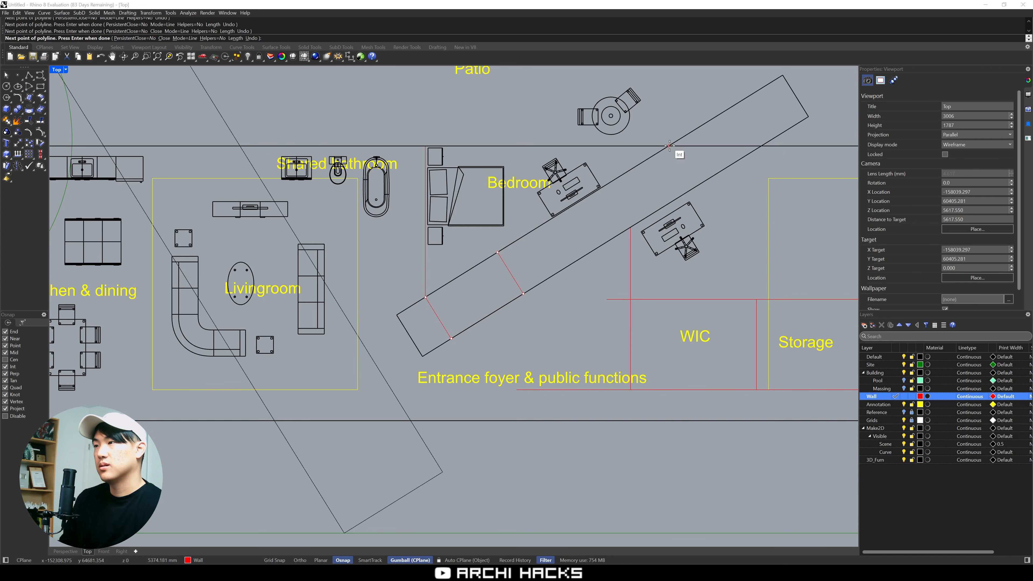
key("Return")
Rotate the shared bathroom fixtures a quarter turn and line them up against the wall behind the bed
right_click_drag(556, 262, 610, 188)
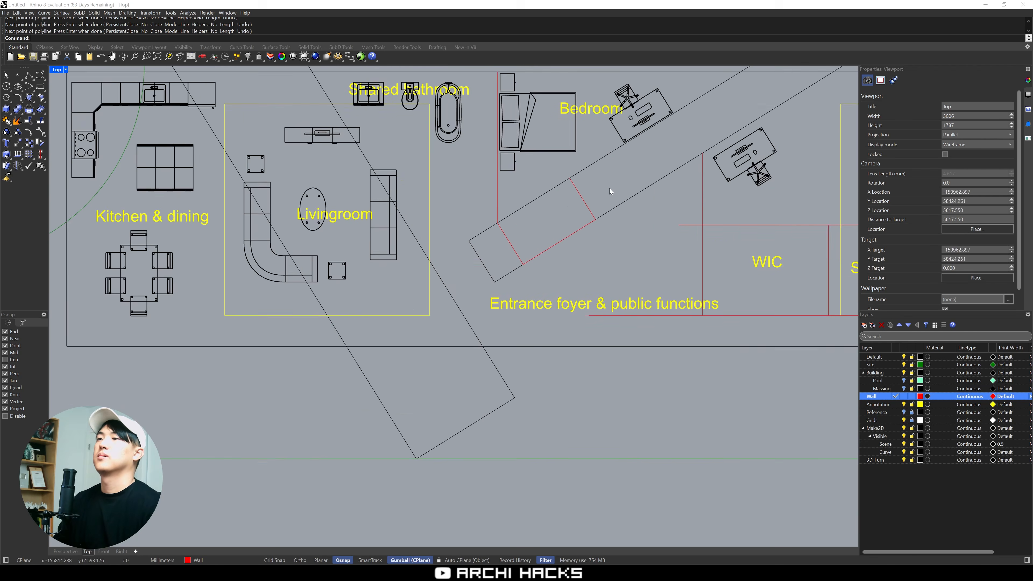
scroll(609, 189, "down", 10)
scroll(580, 215, "up", 8)
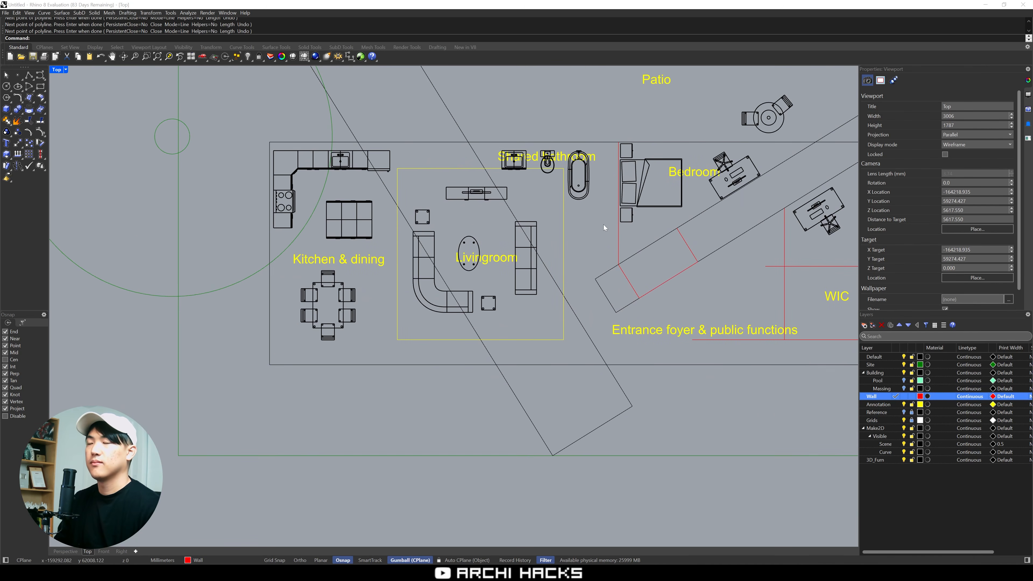
scroll(604, 225, "up", 3)
left_click_drag(492, 104, 647, 224)
left_click_drag(545, 204, 579, 204)
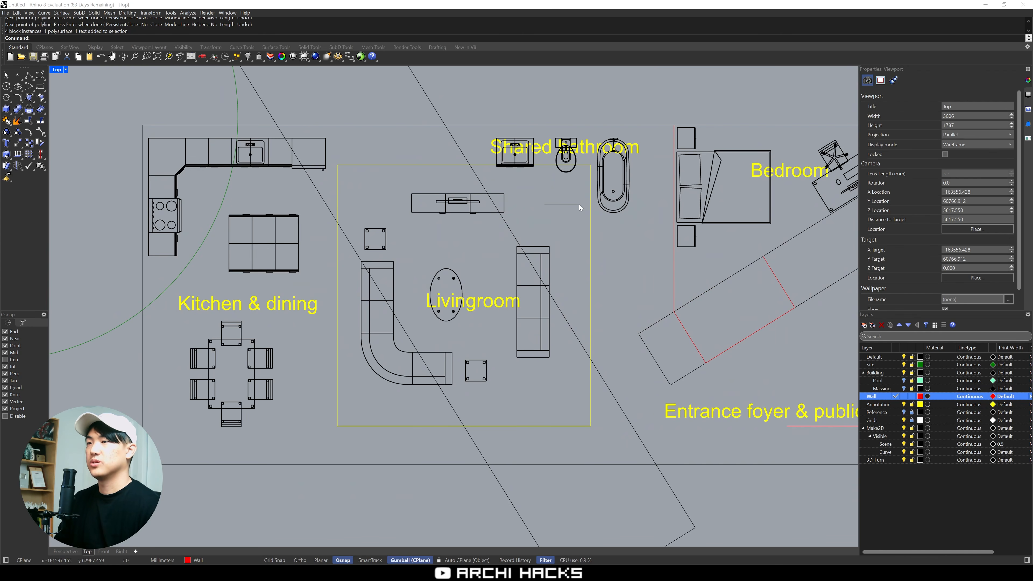
left_click_drag(494, 117, 648, 227)
left_click_drag(554, 209, 509, 175, "shift")
left_click_drag(580, 195, 648, 220)
left_click(615, 208)
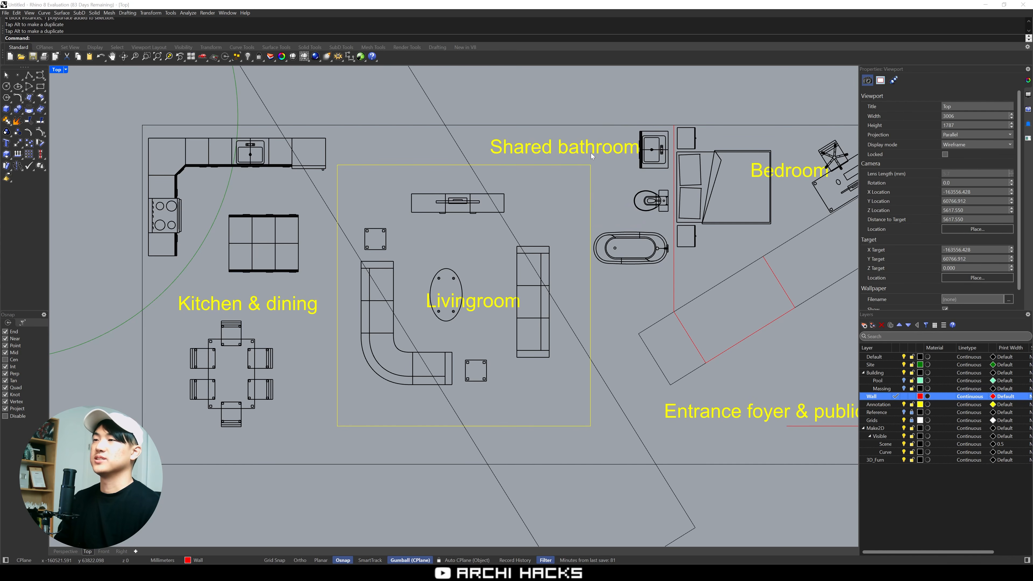
left_click_drag(635, 148, 636, 148)
Draw the shared bathroom's wall polyline from the bedroom wall below the bathtub, across, and up to the building's upper edge
right_click_drag(605, 195, 585, 216)
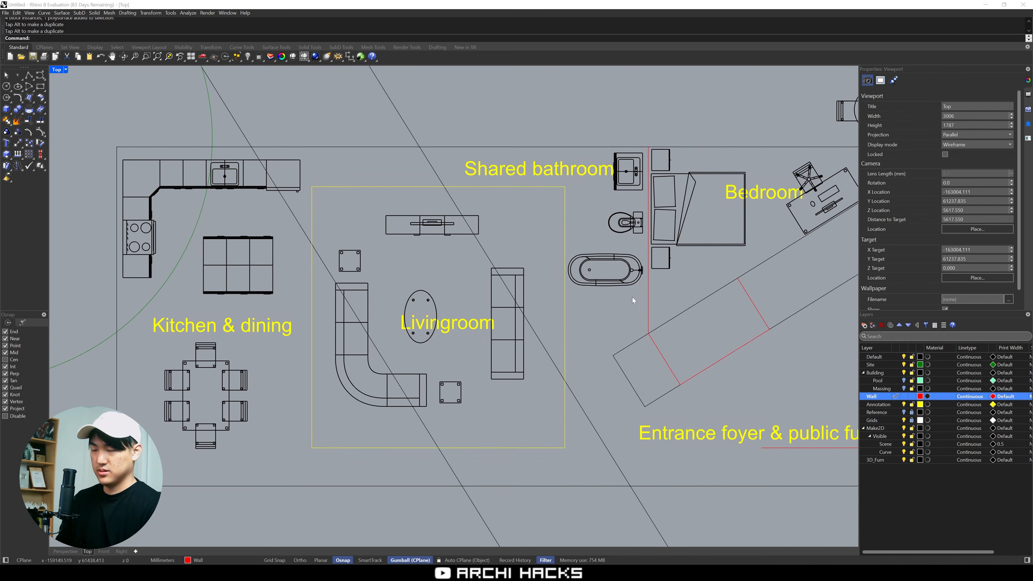
type("p")
key("Return")
left_click(648, 294)
key("F8")
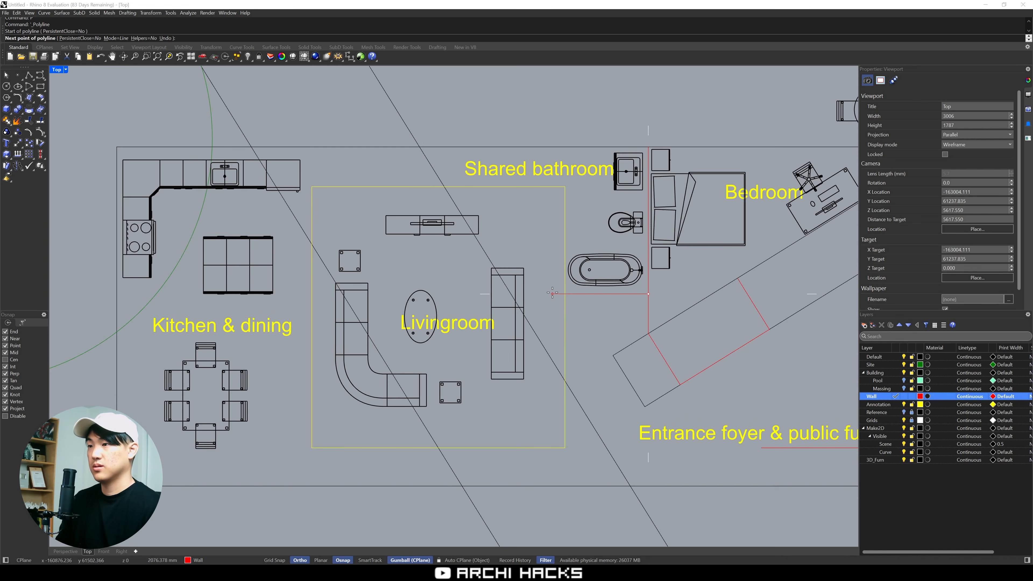
left_click(554, 291)
left_click(553, 148)
key("Return")
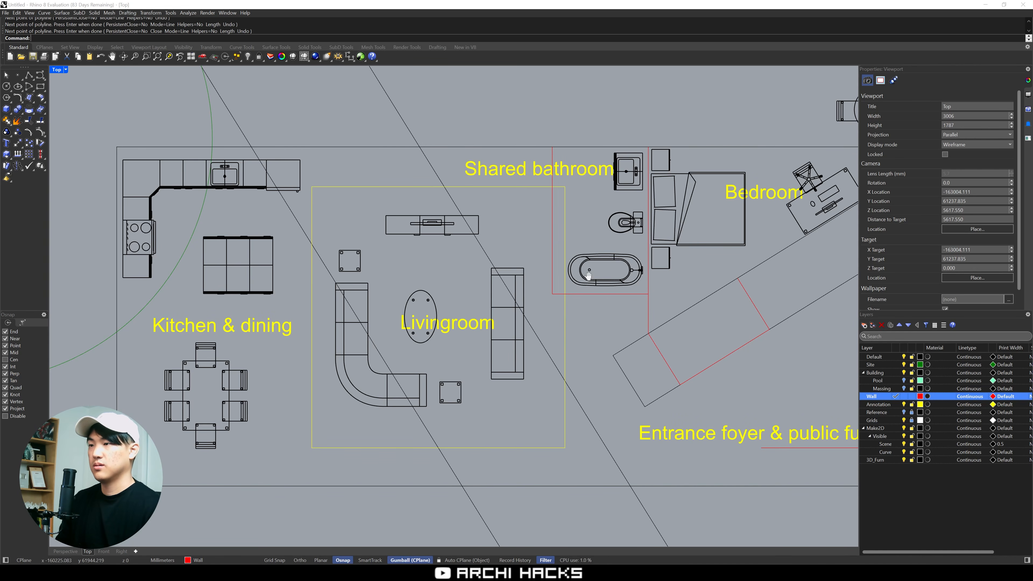
Scale the shared bathroom's wall polyline vertically with Scale1D from its upper end so its horizontal part meets the bathtub's lower edge
right_click_drag(542, 314, 633, 241)
scroll(634, 241, "down", 3)
scroll(611, 238, "up", 3)
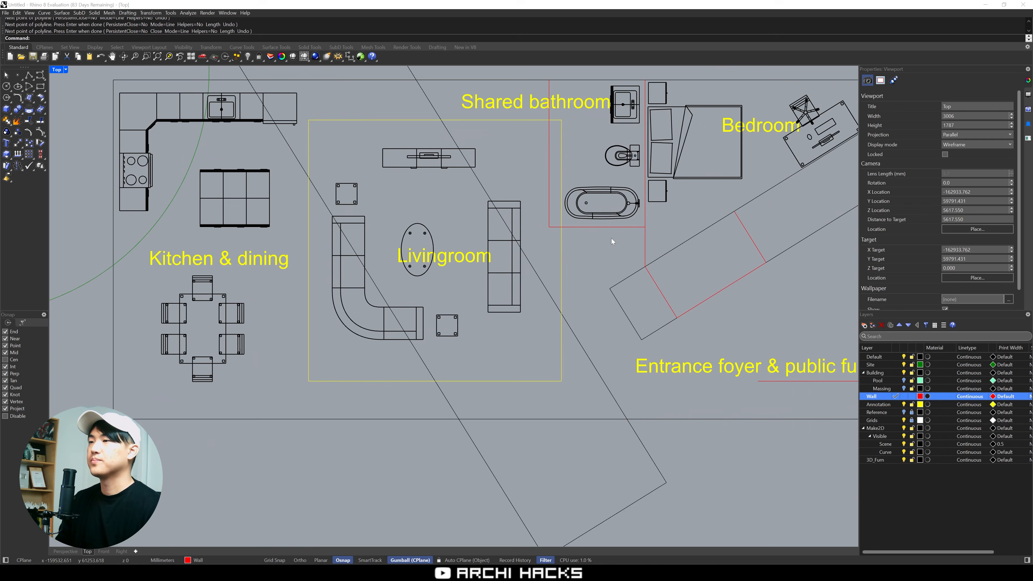
left_click(620, 226)
type("s1")
key("Return")
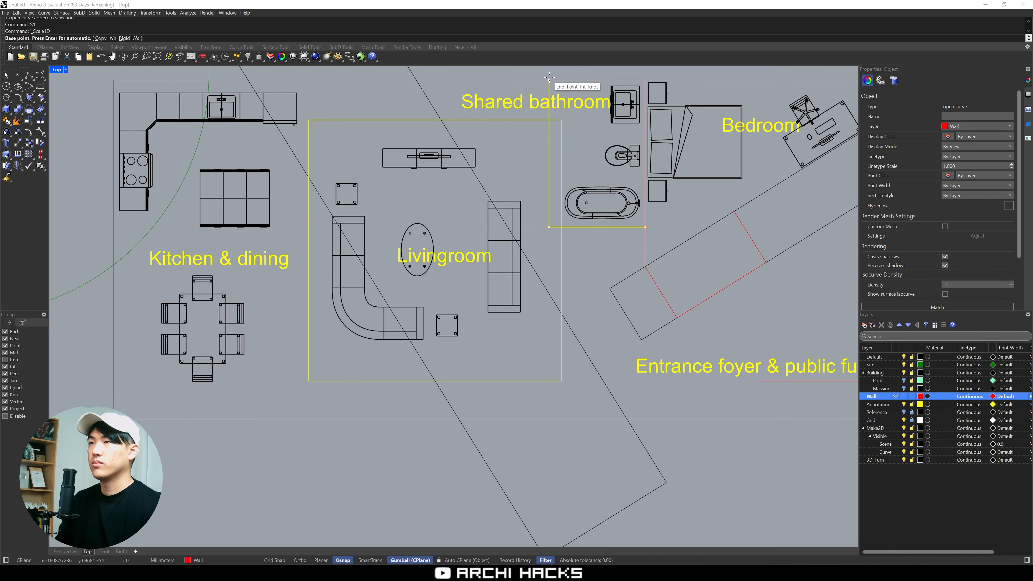
left_click(550, 79)
left_click(549, 227)
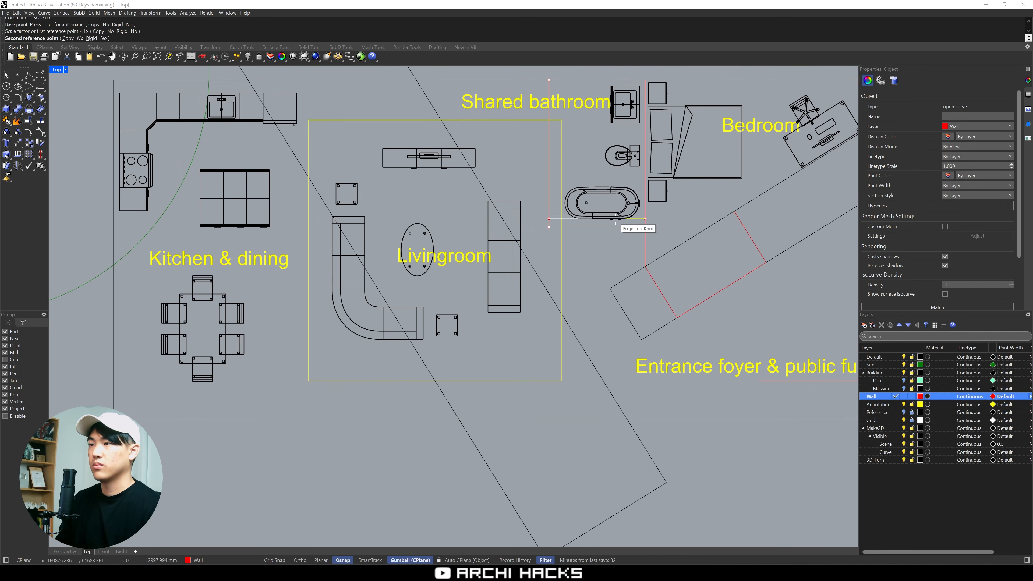
left_click(612, 219)
left_click(596, 275)
Delete the yellow placeholder rectangle around the living room and move the Kitchen & dining label over the dining table
right_click_drag(596, 275, 645, 263)
right_click_drag(587, 330, 632, 368)
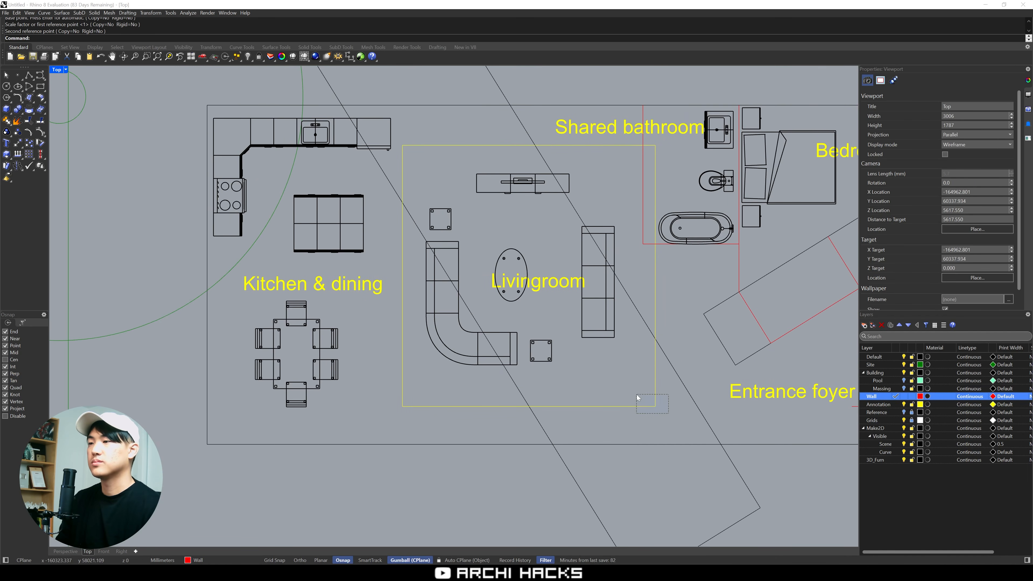
left_click_drag(637, 395, 625, 385)
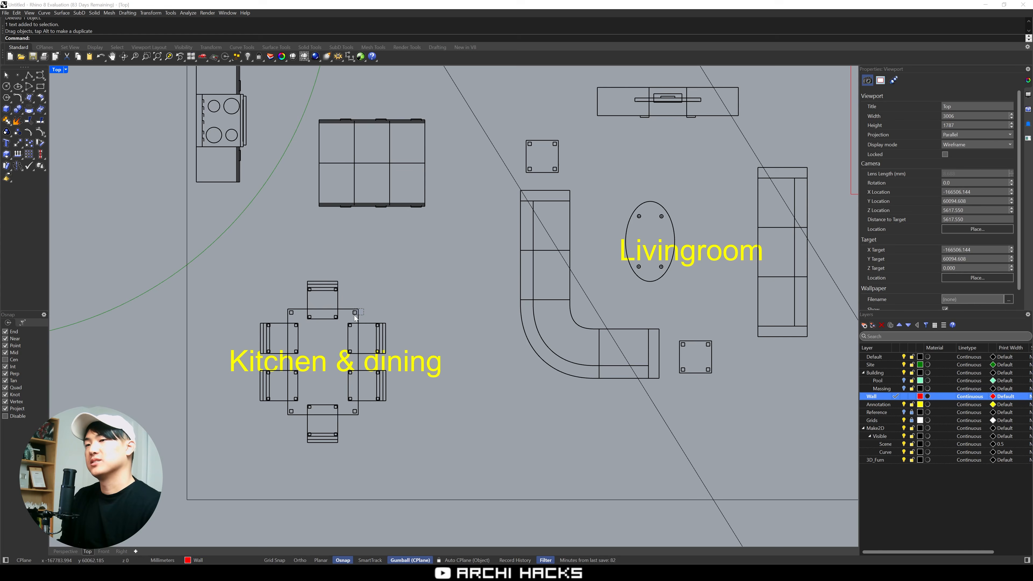
Explode the dining table block and lengthen the table upward with its solid edit points, carrying the upper head chair along
left_click(355, 315)
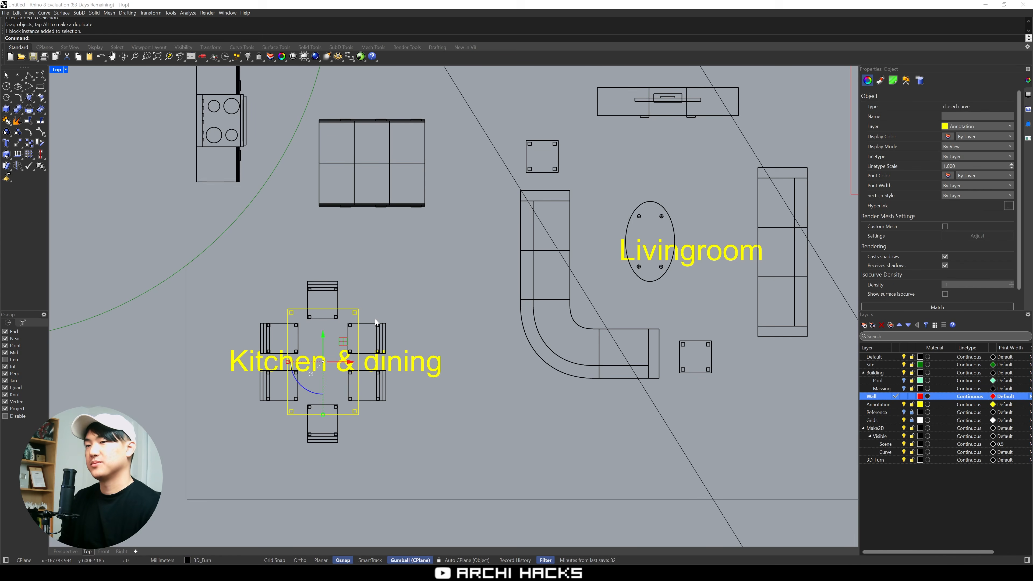
right_click(268, 308)
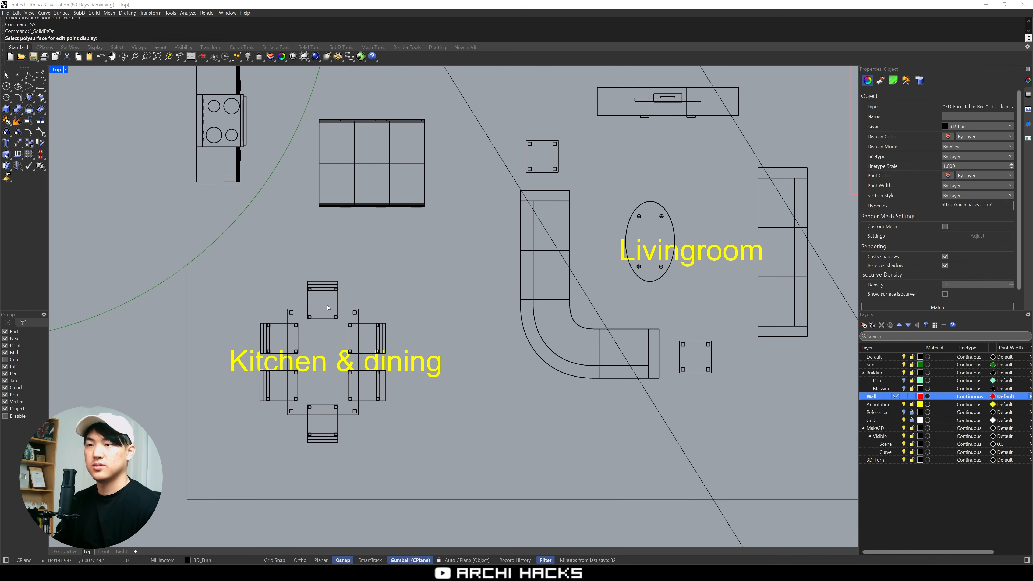
key("Escape")
left_click(353, 309)
type("explode")
key("Return")
key("F10")
left_click_drag(265, 297, 385, 320)
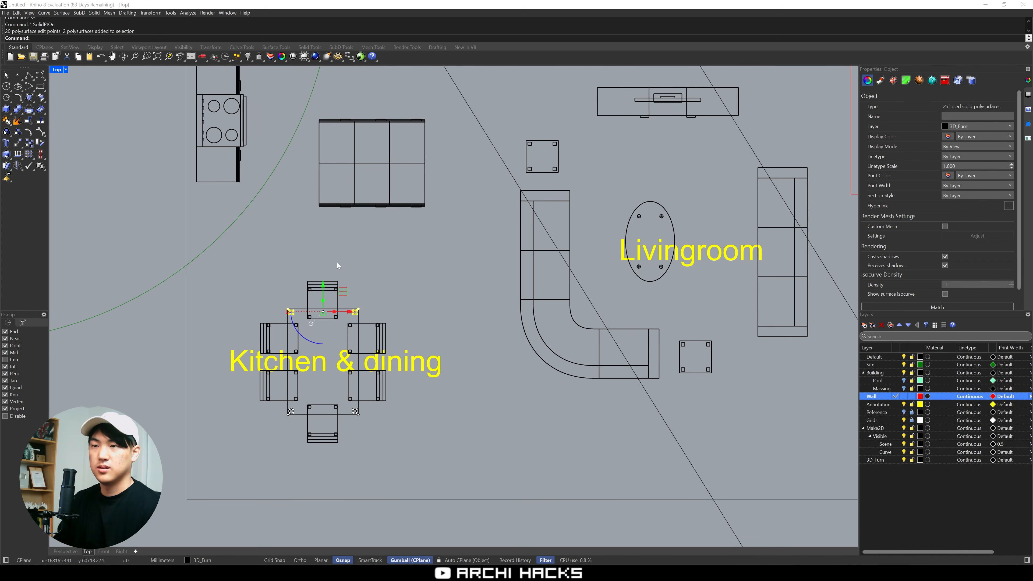
left_click(337, 285, "shift")
left_click_drag(323, 269, 323, 209)
key("Escape")
key("Escape")
Copy a pair of side chairs up along the lengthened dining table and shift the side chairs so they are evenly spaced
left_click_drag(232, 298, 408, 359)
type("copy")
left_click(386, 370)
left_click(386, 323)
left_click_drag(228, 259, 403, 408)
type("m")
left_click(348, 338)
left_click(343, 324)
Delete the Kitchen & dining label, rotate the eight-seat dining set a quarter turn and place it below the kitchen island
left_click_drag(240, 212, 428, 461)
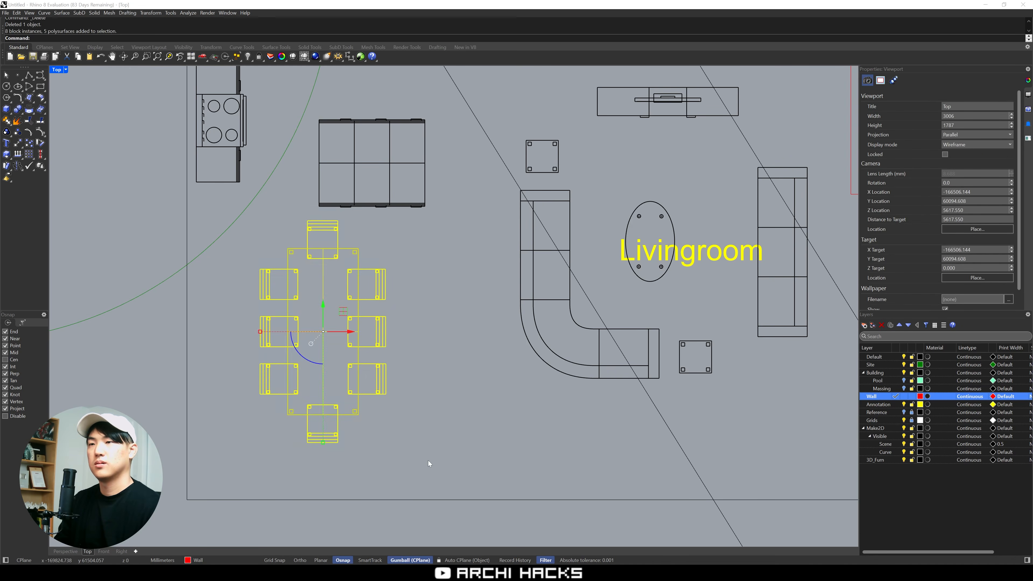
left_click_drag(350, 306, 328, 327)
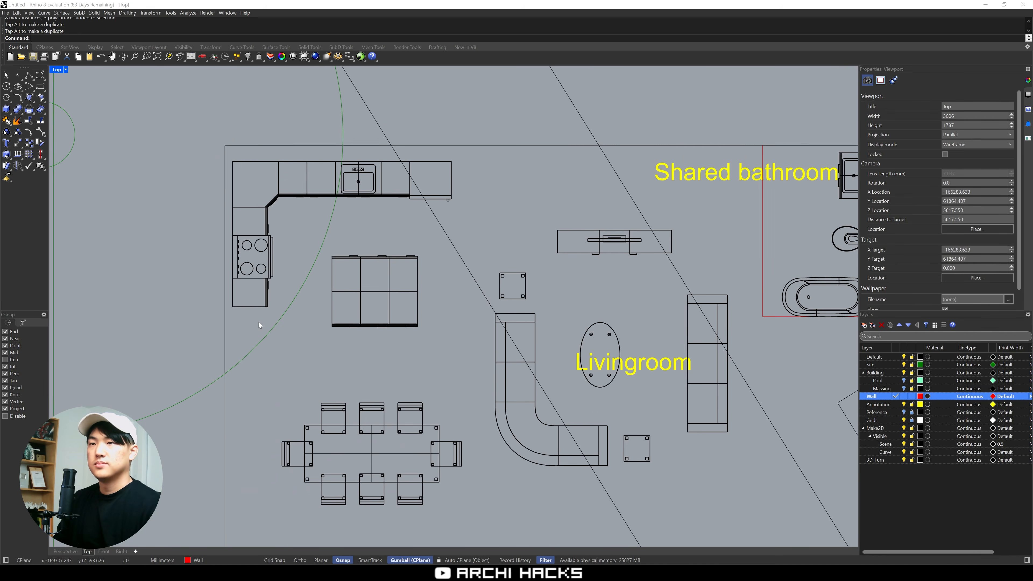
Copy the base cabinet below the stove three times end to end down the kitchen wall
left_click_drag(258, 323, 254, 309)
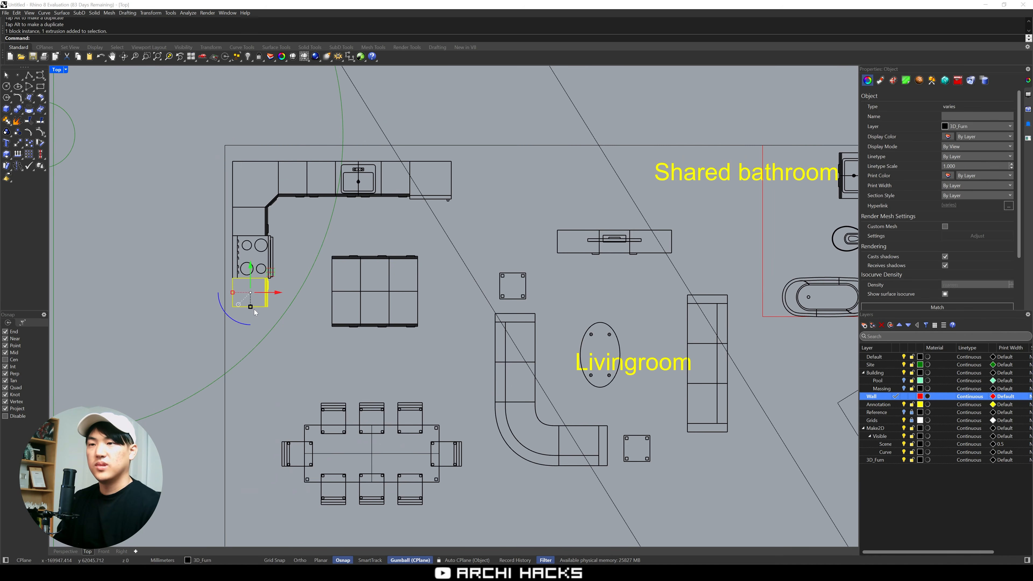
scroll(285, 301, "up", 4)
type("c")
key("Return")
left_click(257, 252)
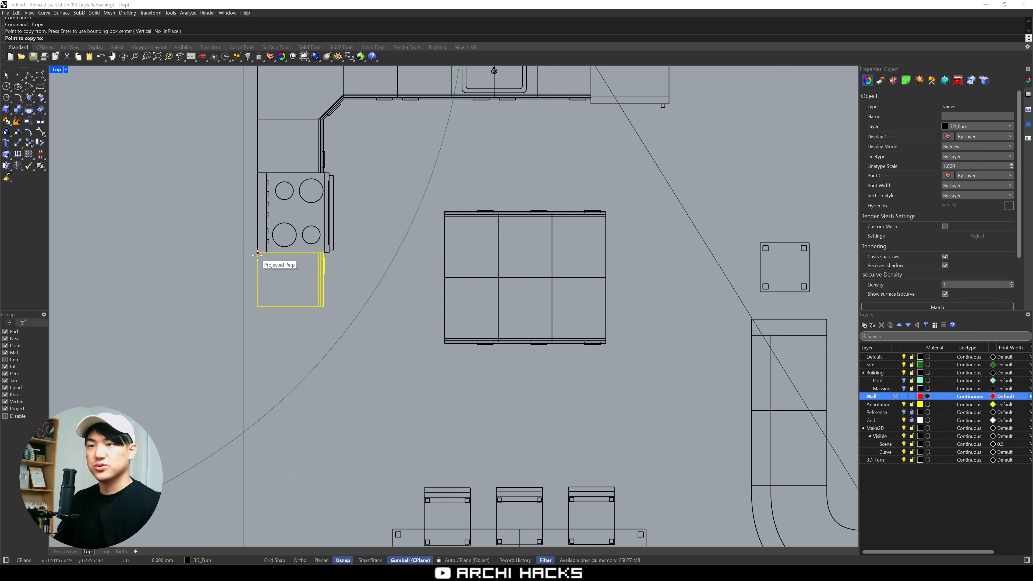
left_click(257, 360)
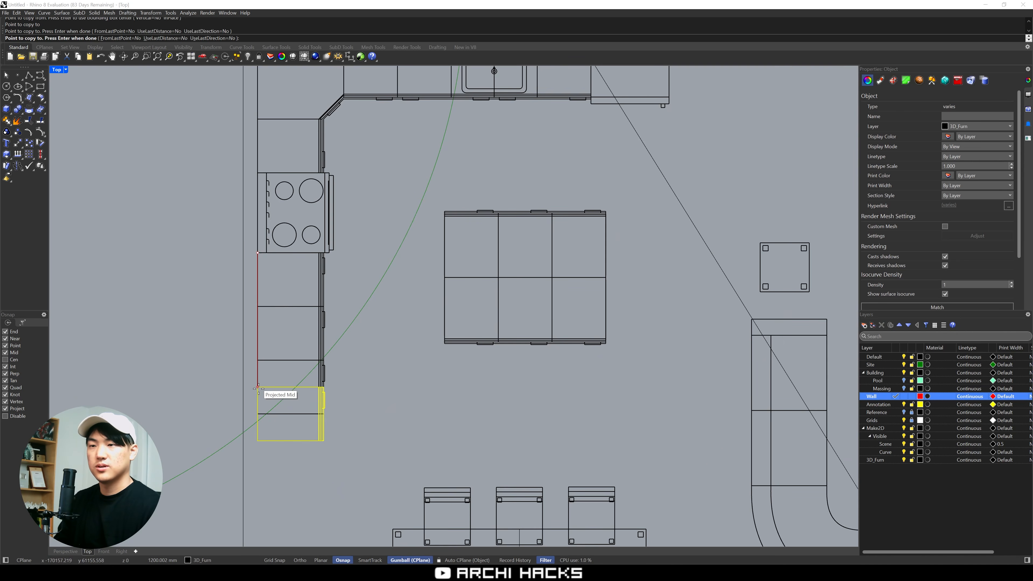
left_click(257, 414)
key("Return")
key("Escape")
Delete the lowest copied base cabinet together with its door
right_click_drag(438, 410, 370, 381)
scroll(411, 333, "down", 4)
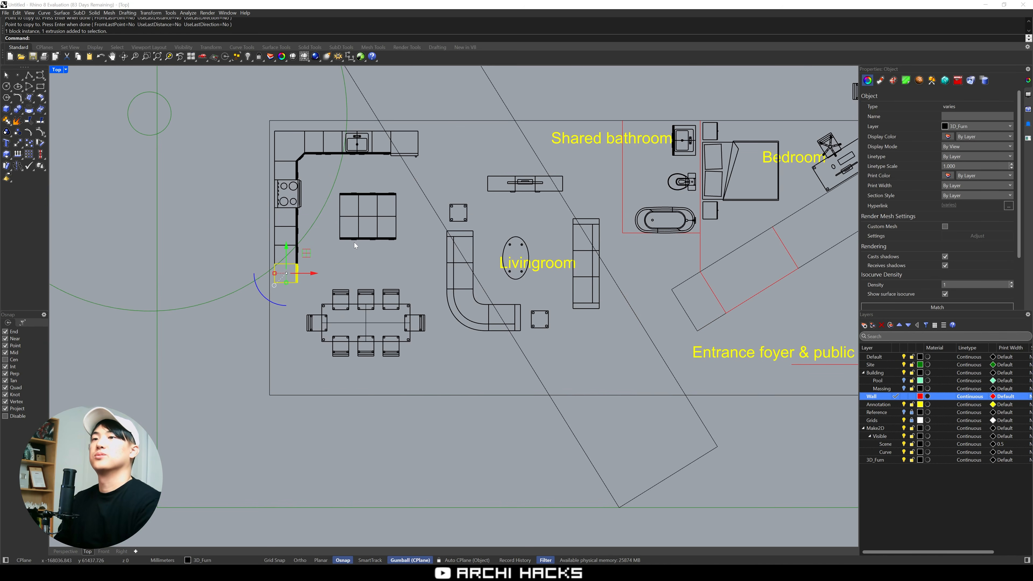
key("Delete")
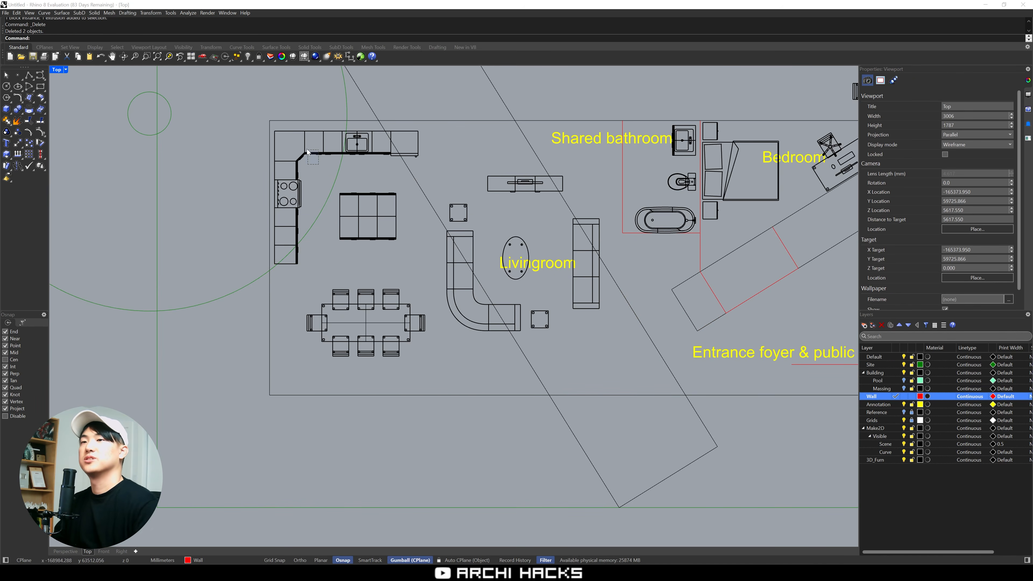
Mirror a copy of the corner counter and sink run downward about a horizontal axis to form a U-shaped kitchen
left_click_drag(319, 165, 299, 145)
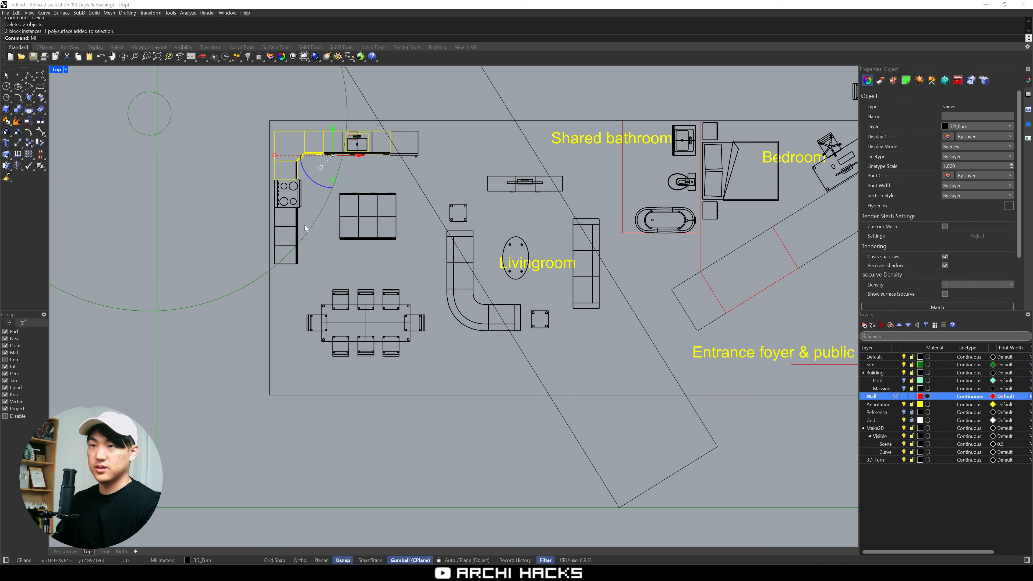
type("MI")
key("Return")
left_click(274, 217)
left_click(191, 216)
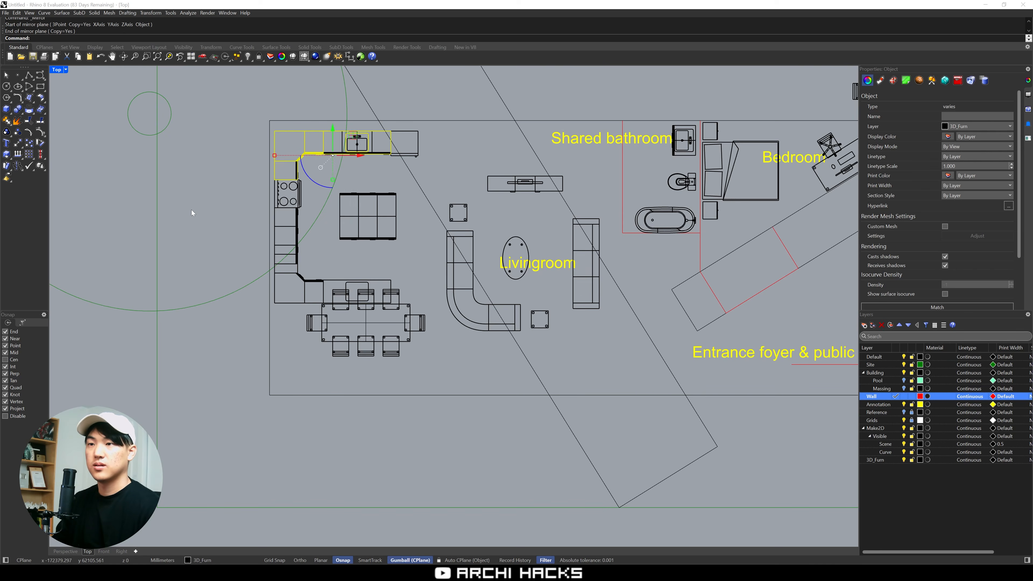
Delete the door and base cabinet body that overlap the mirrored counter
left_click(304, 252)
scroll(303, 251, "up", 4)
left_click(283, 272)
left_click(302, 285)
type("D")
key("Return")
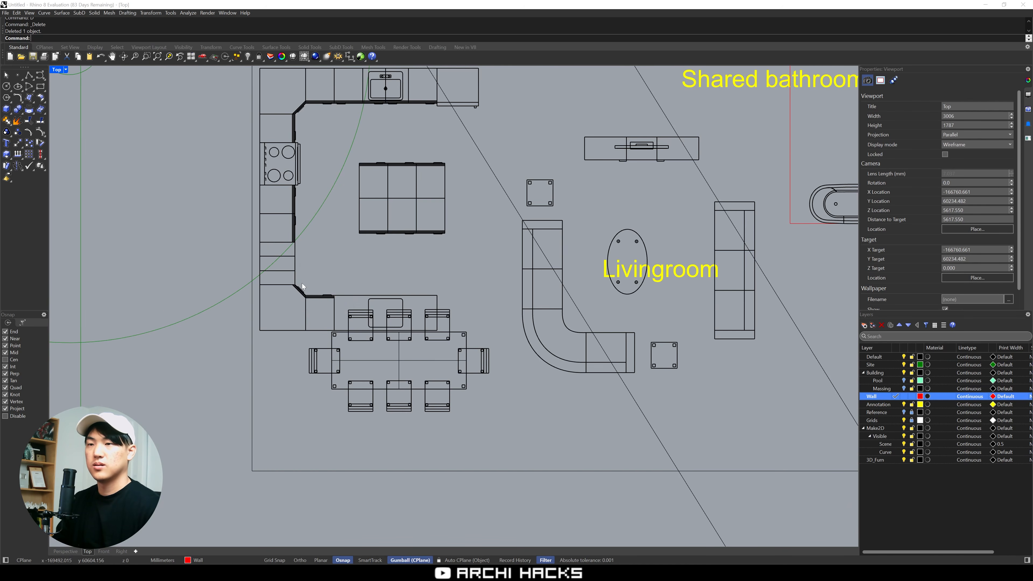
left_click_drag(276, 300, 276, 300)
left_click(296, 249)
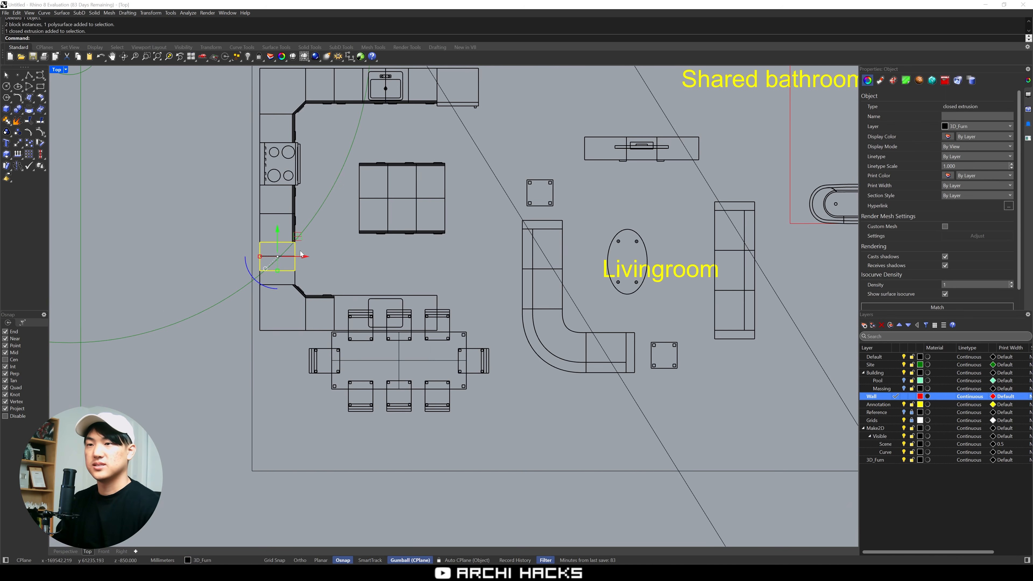
key("Delete")
Move the mirrored counter run up so that it meets the end of the base cabinets below the stove
left_click_drag(327, 275, 283, 304)
right_click_drag(414, 279, 450, 304)
type("M")
key("Return")
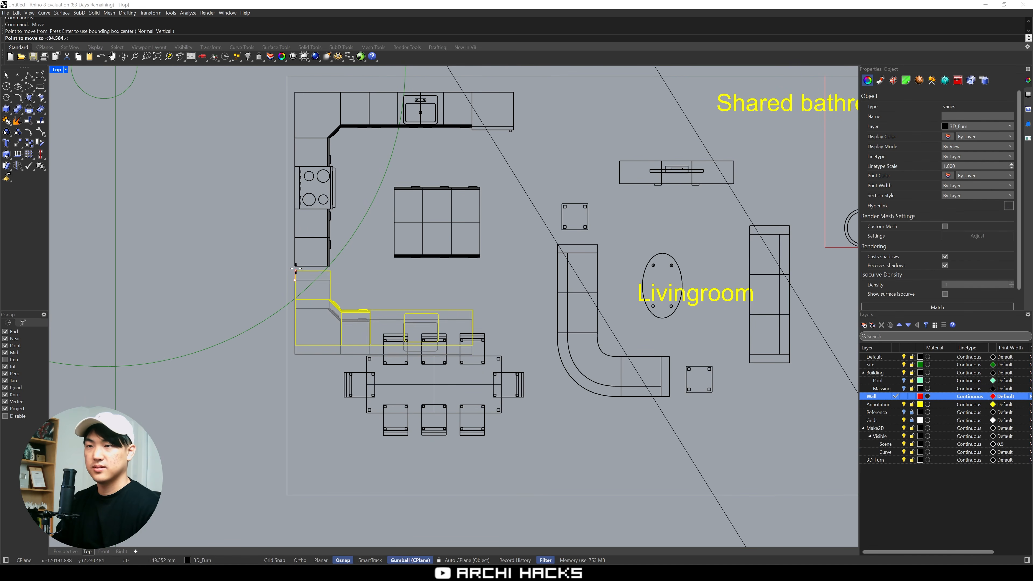
left_click(295, 266)
left_click(403, 292)
Select the whole dining set without the sofa and move it down clear of the lower kitchen counter
right_click_drag(421, 281, 394, 238)
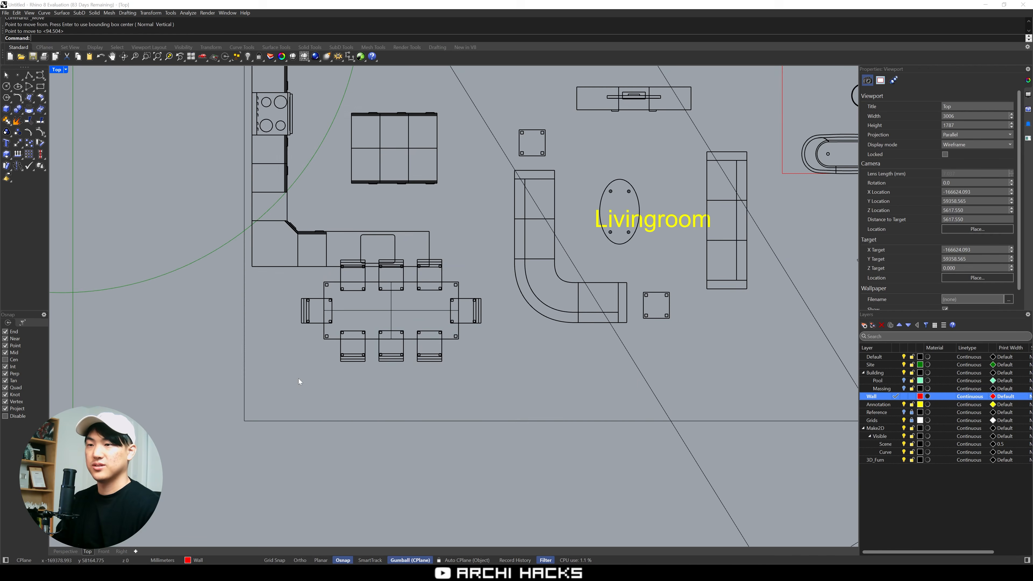
left_click_drag(394, 334, 278, 282)
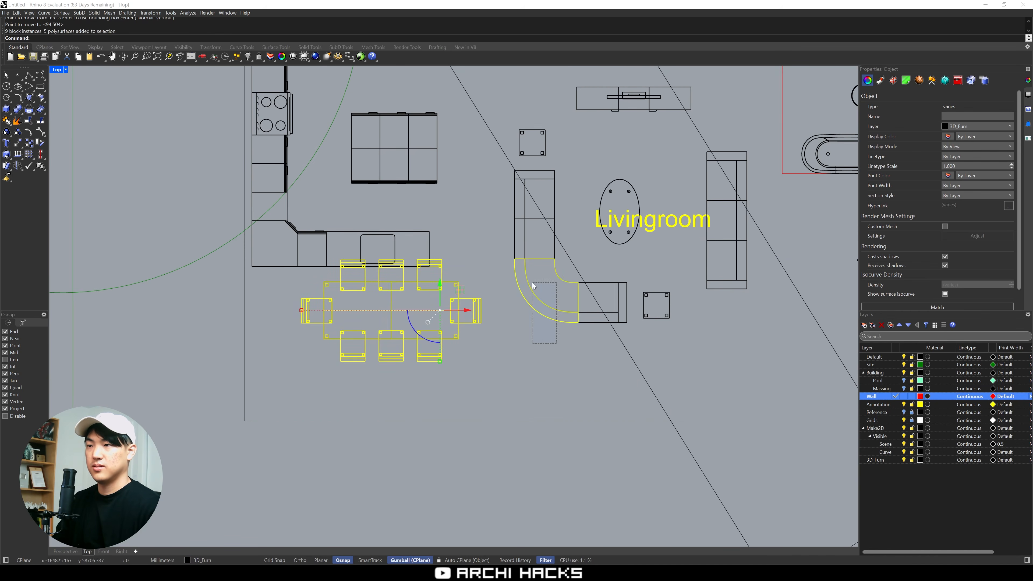
left_click_drag(532, 282, 532, 285, "ctrl")
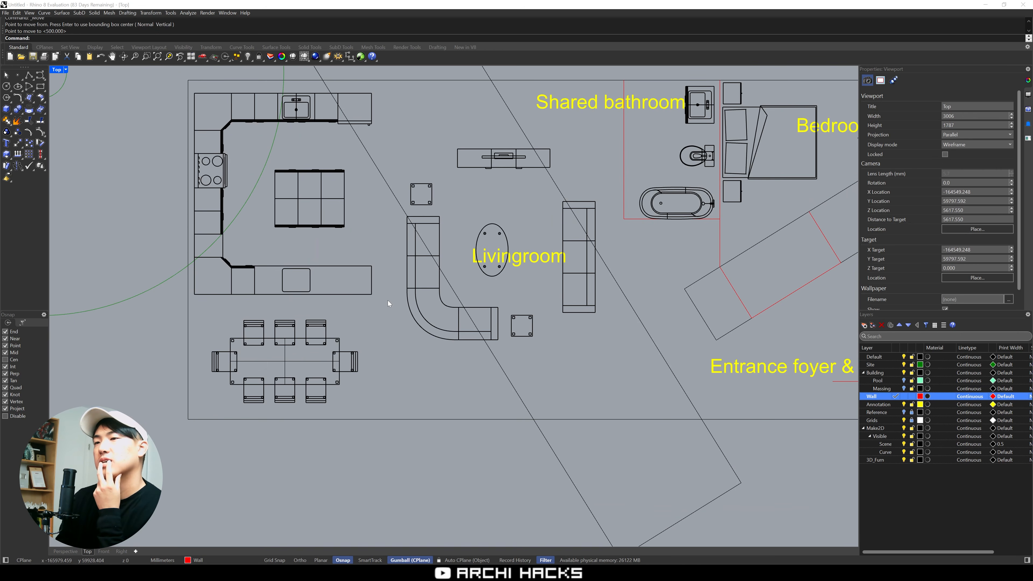
Deepen the lower kitchen counter by moving its outer edge points -1ft with solid point editing
left_click(358, 293)
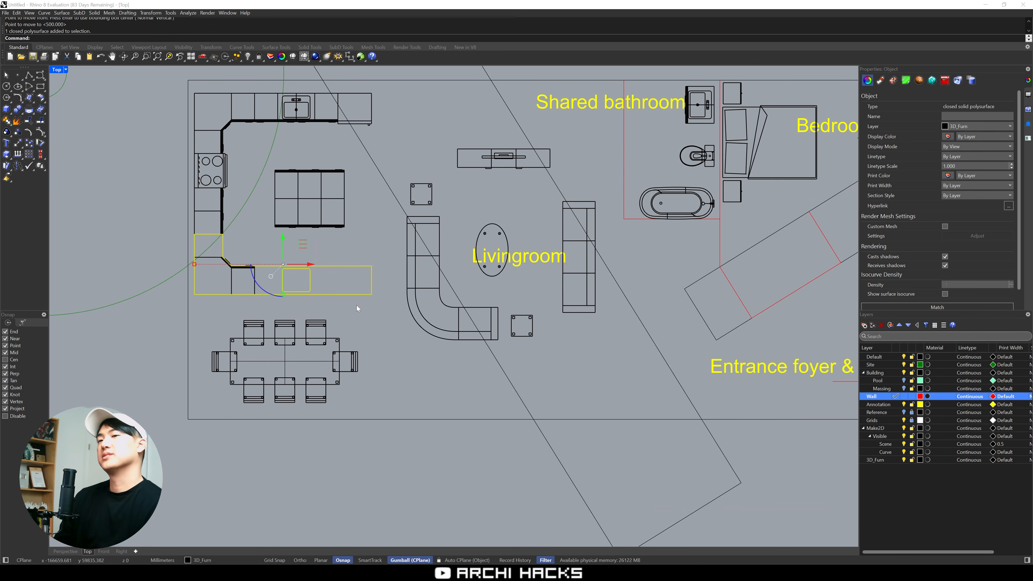
type("SS")
key("Return")
left_click_drag(139, 307, 387, 292)
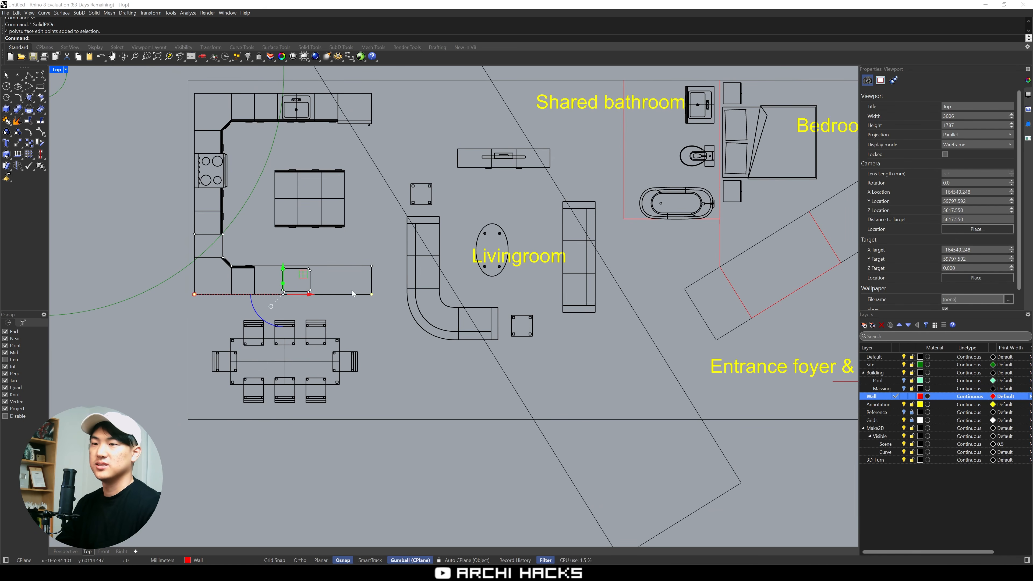
left_click(283, 273)
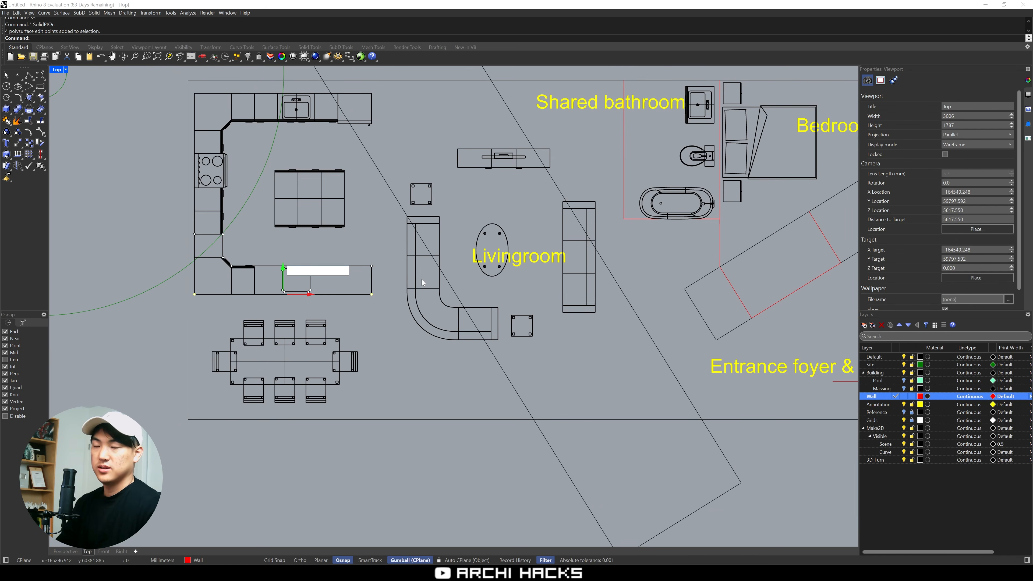
type("-1ft")
key("Return")
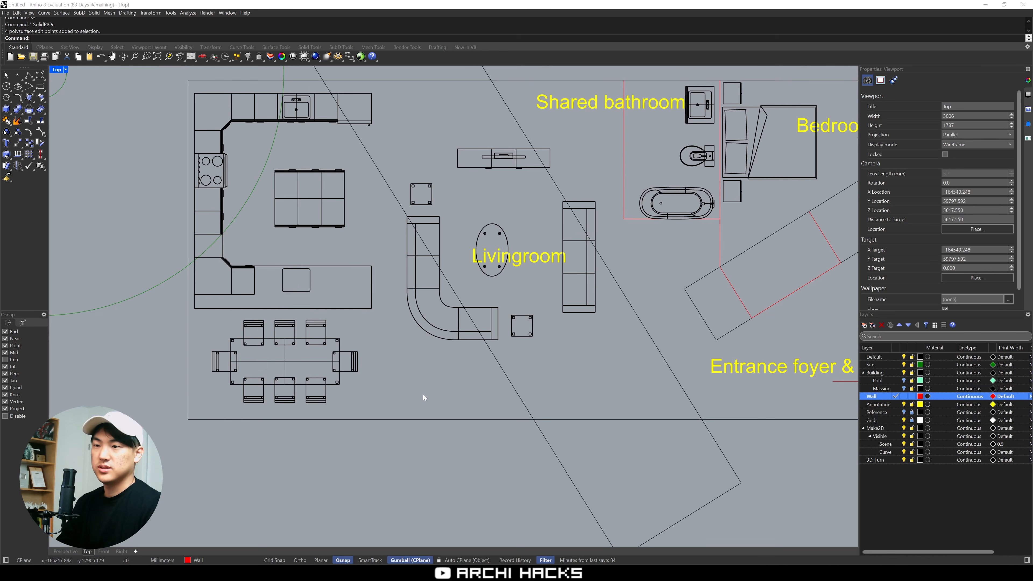
Move the dining set from below the kitchen to the area below the living room sofa
right_click_drag(381, 355, 376, 373)
left_click_drag(385, 426, 210, 345)
left_click_drag(303, 362, 523, 426)
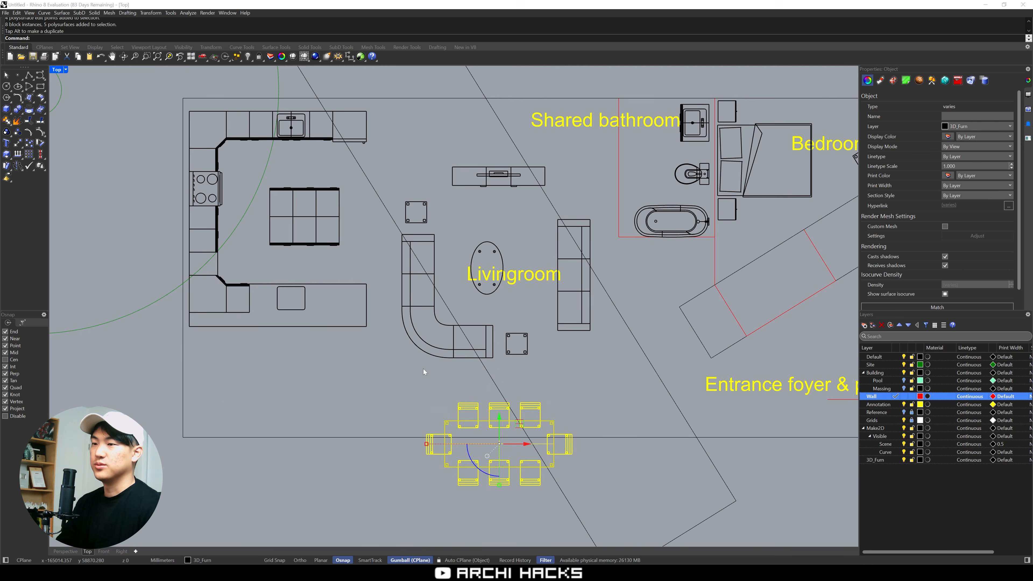
Move the living room furniture, its label and the dining set up together toward the building's upper wall
left_click_drag(382, 387, 603, 166)
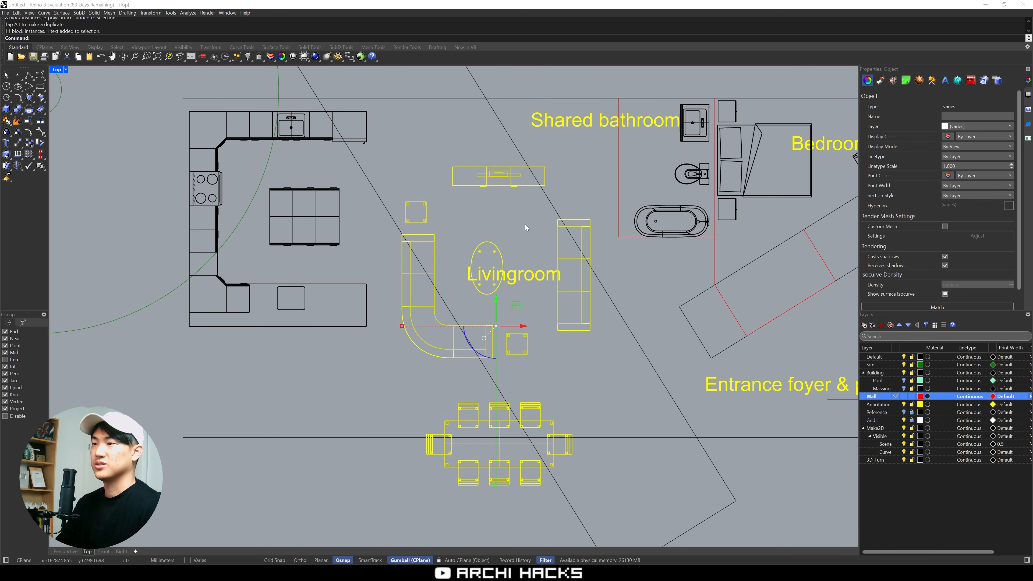
left_click_drag(515, 307, 525, 252)
left_click(600, 339)
right_click_drag(598, 353, 557, 326)
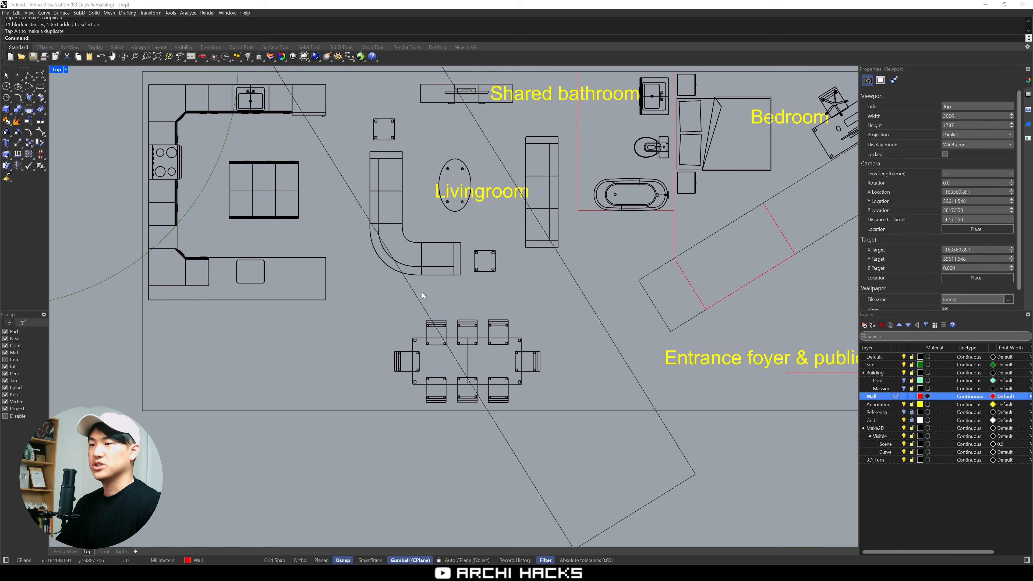
Nudge the dining set slightly up so it sits between the sofa and the building's lower wall
left_click_drag(361, 297, 573, 400)
right_click_drag(564, 331, 580, 374)
left_click(560, 406)
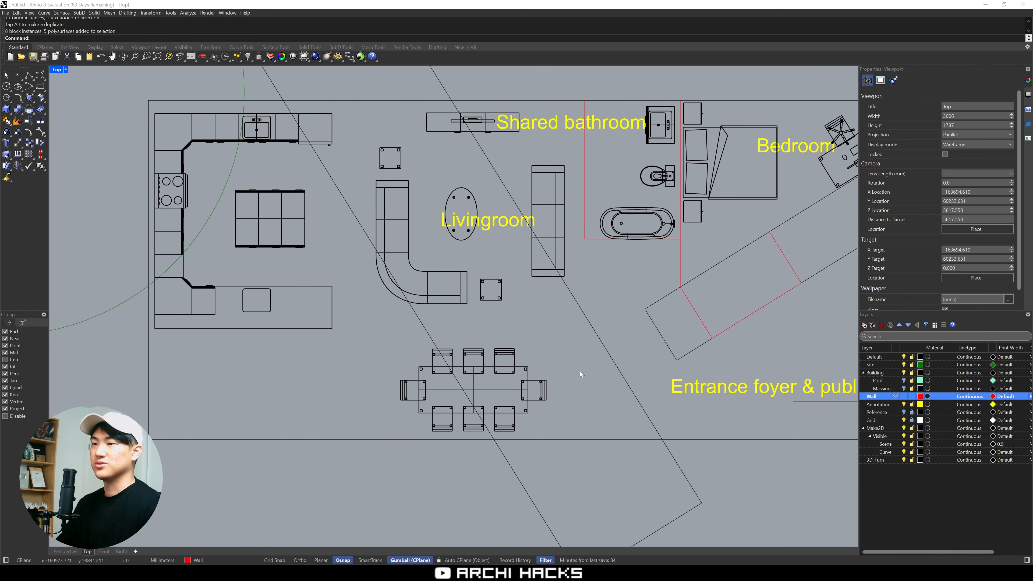
left_click_drag(355, 328, 593, 468)
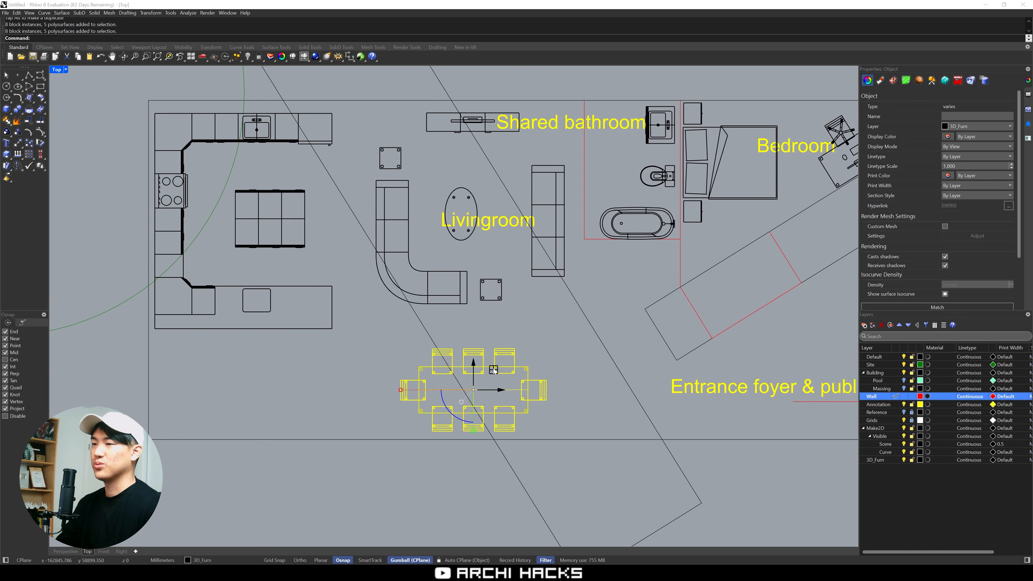
left_click_drag(494, 370, 490, 354)
left_click(565, 351)
right_click_drag(332, 399, 415, 392)
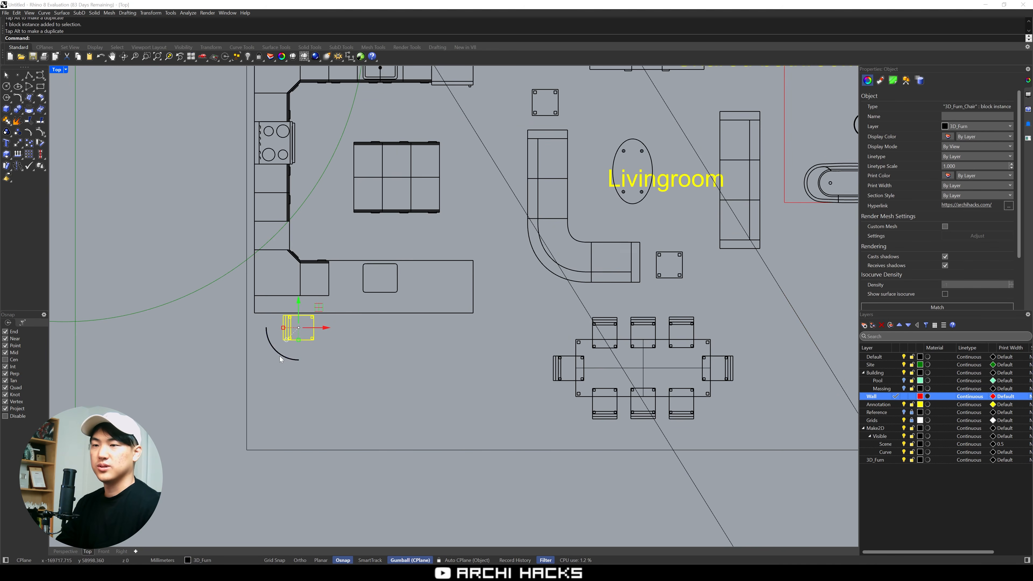
Place a chair facing the outer edge of the lower kitchen counter as bar seating
left_click_drag(278, 350, 320, 347, "shift")
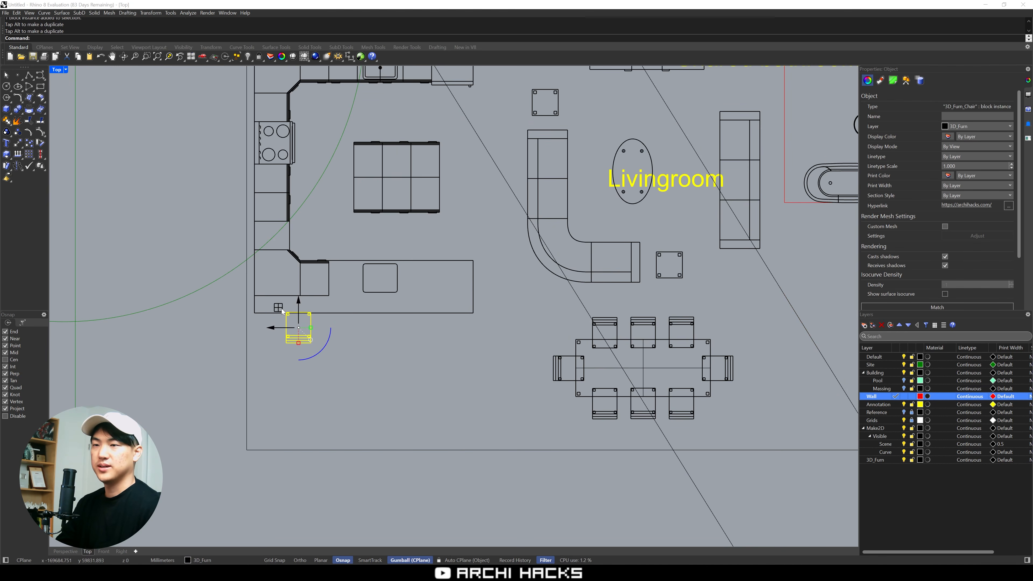
left_click_drag(281, 309, 271, 301)
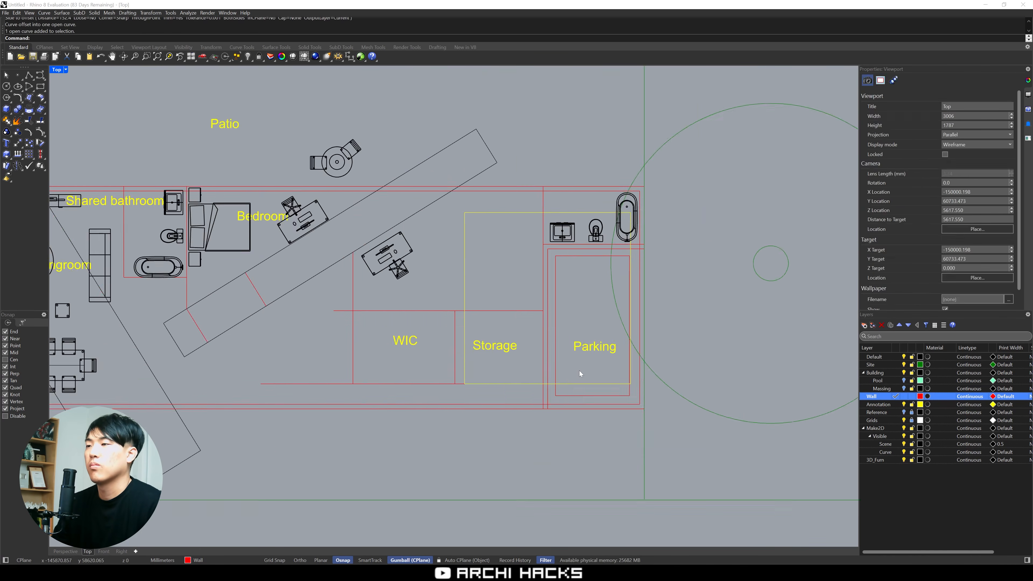
left_click_drag(456, 381, 435, 394)
type("RE")
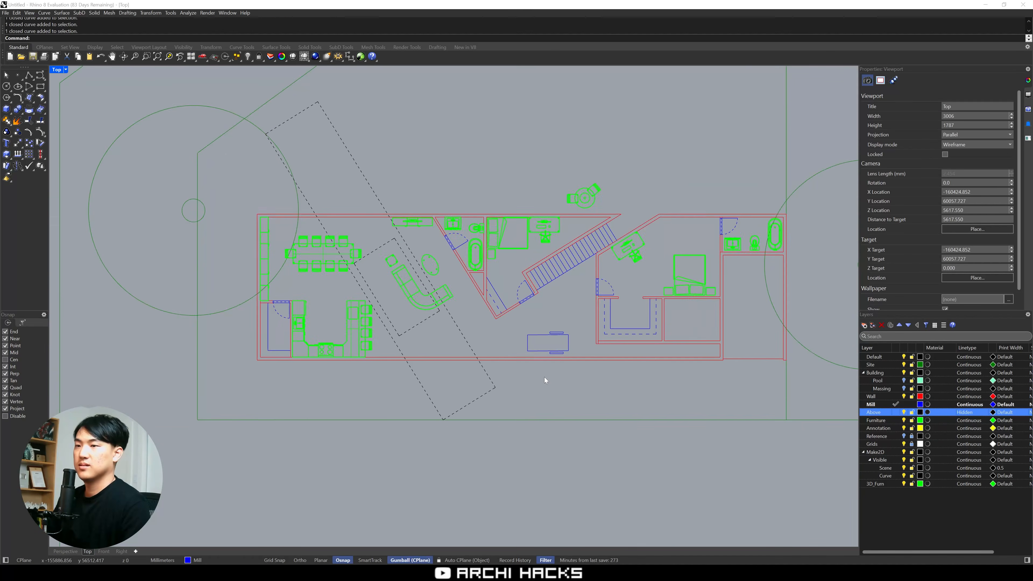
scroll(544, 377, "up", 2)
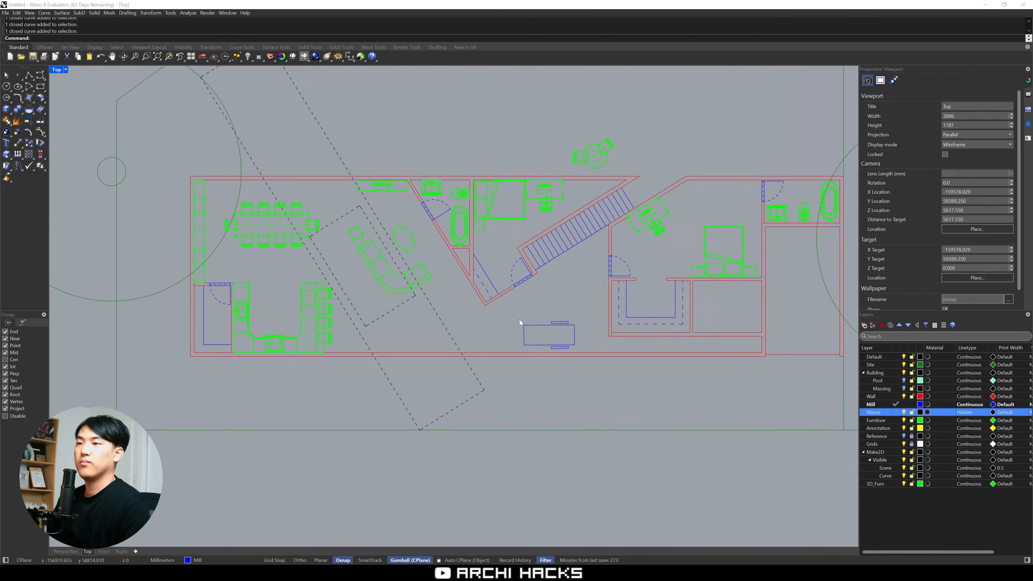
Examine the furnished floor plan in the perspective view from several angles, looking closely at the kitchen, living room and bedroom furniture
right_click_drag(519, 320, 509, 341)
key("ctrl+m")
right_click_drag(608, 250, 624, 241)
key("ctrl+m")
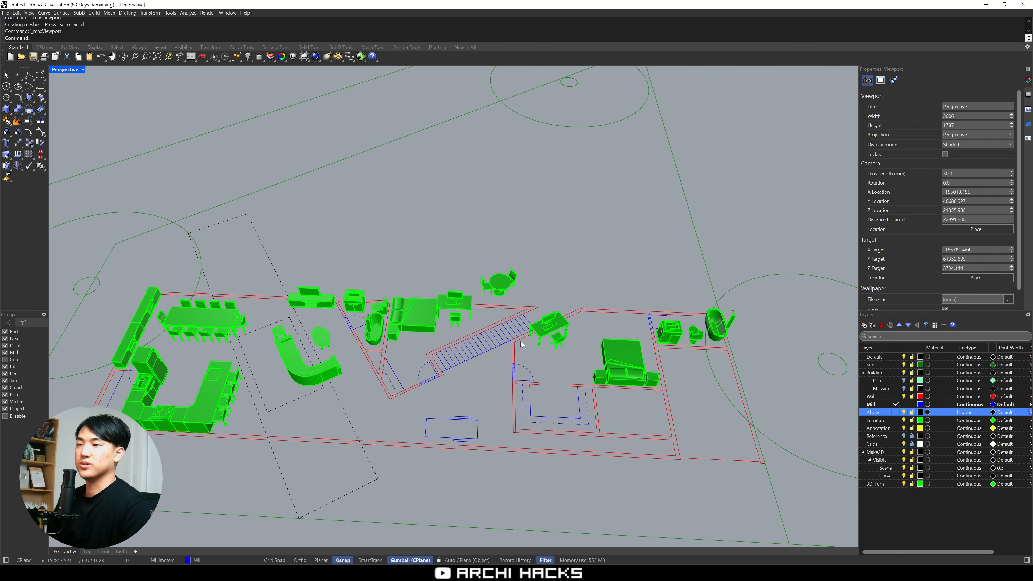
scroll(523, 342, "up", 2)
right_click_drag(523, 341, 407, 301)
right_click_drag(368, 373, 436, 300, "shift")
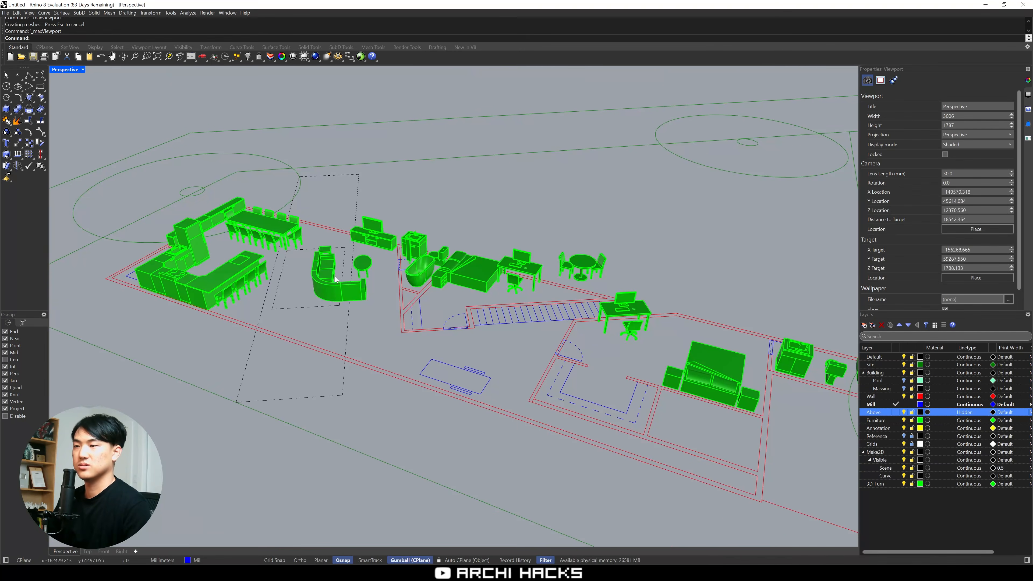
scroll(336, 279, "up", 5)
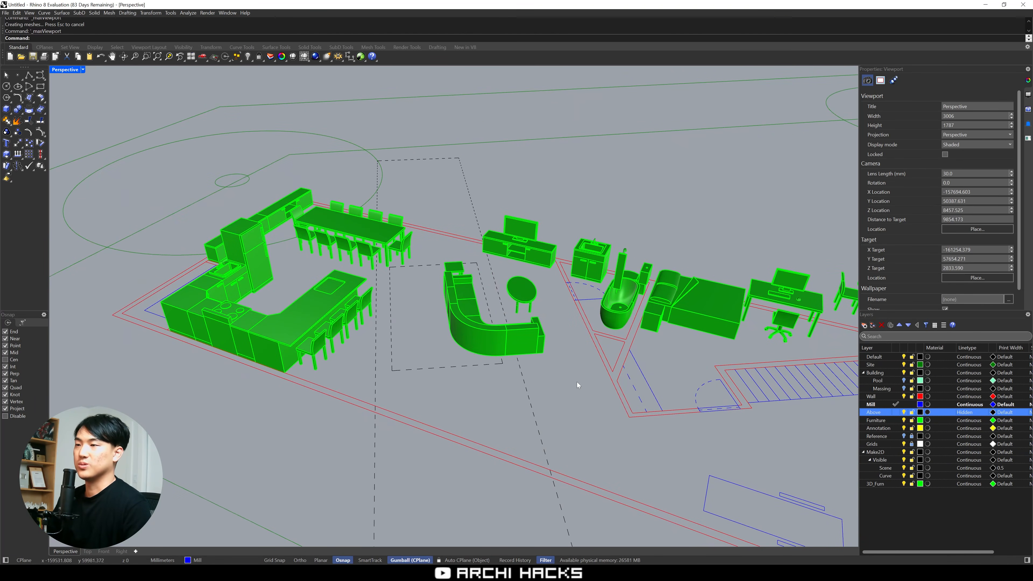
right_click_drag(623, 422, 451, 348)
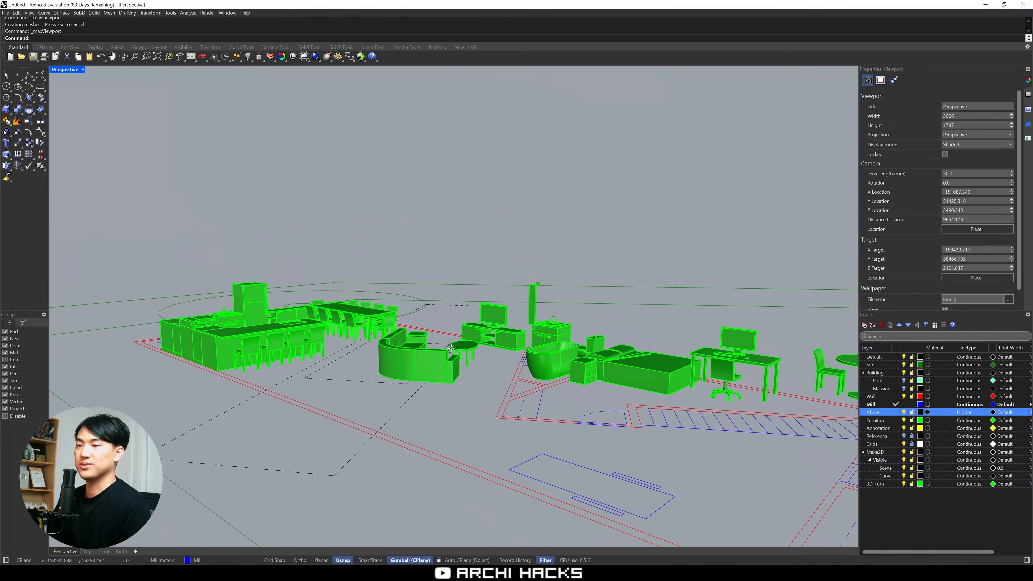
Examine the kitchen counter, dining set and living room furniture up close in the perspective view
scroll(448, 346, "up", 8)
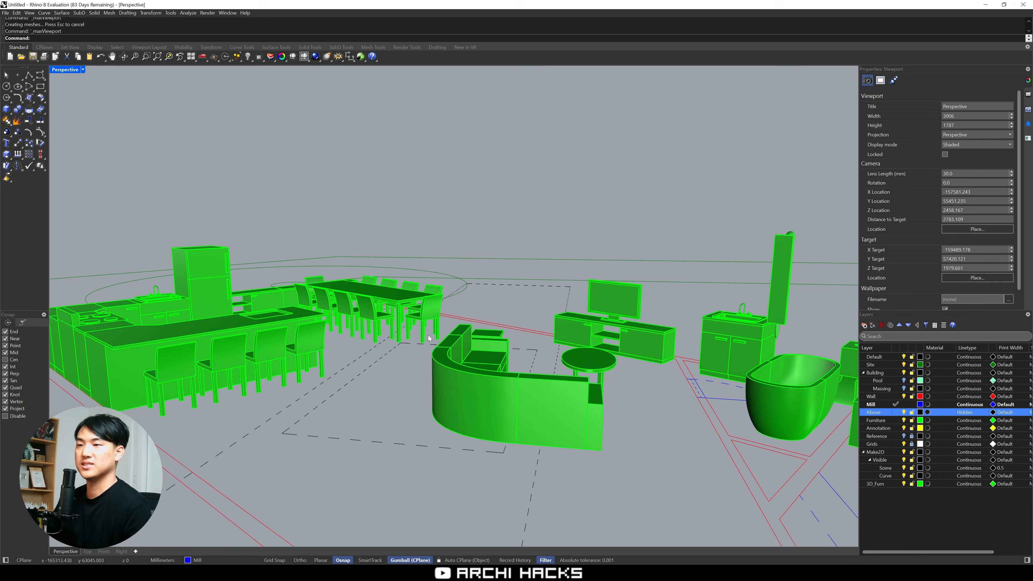
scroll(429, 337, "up", 6)
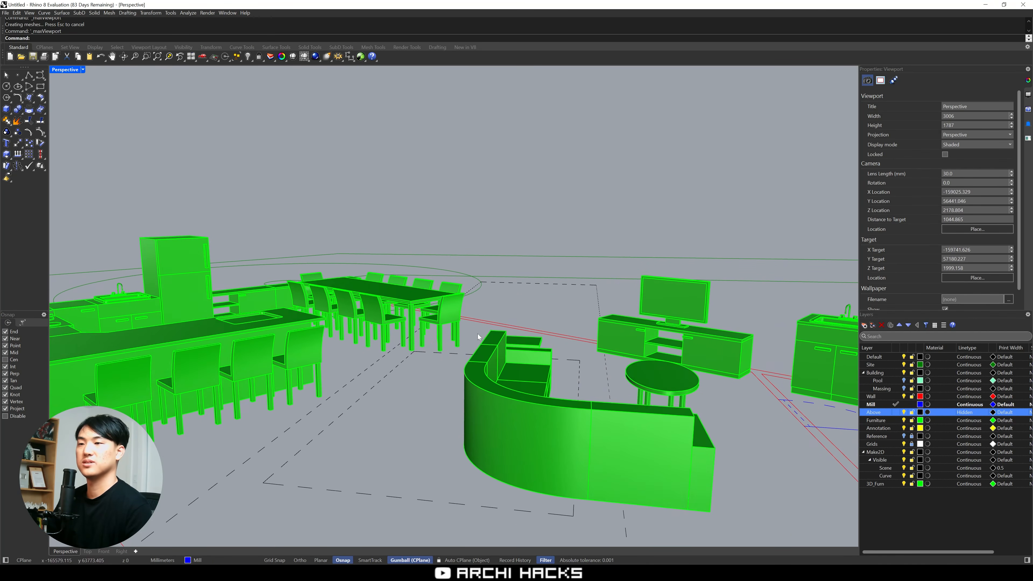
mouse_move(478, 333)
right_mouse_down()
mouse_move(471, 326)
mouse_move(464, 334)
right_mouse_up()
right_click_drag(464, 334, 239, 258, "shift")
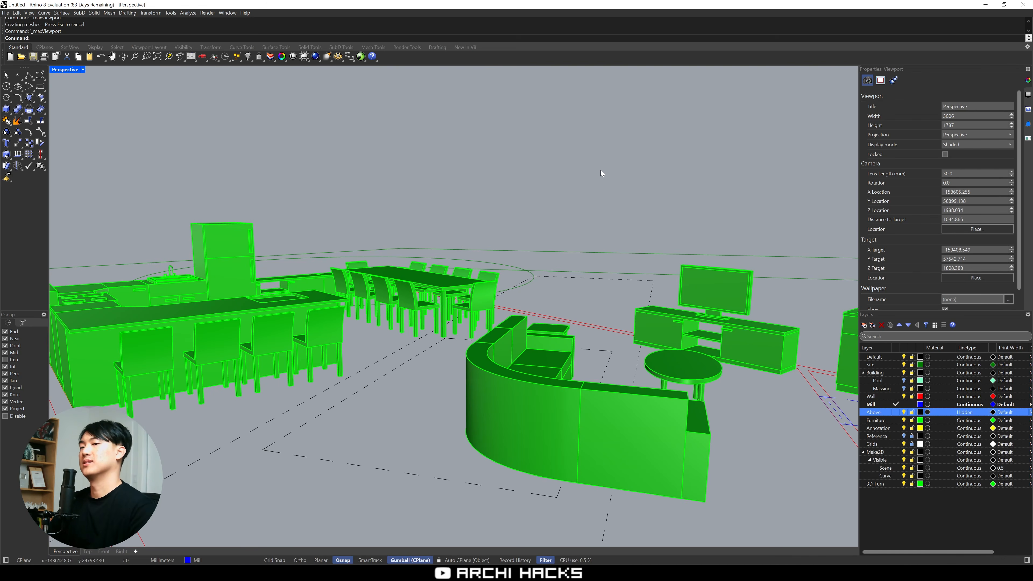
Draw a straight dividing line on the Mill layer between the kitchen and living room, from the lower inner wall to the upper one
key("ctrl+m")
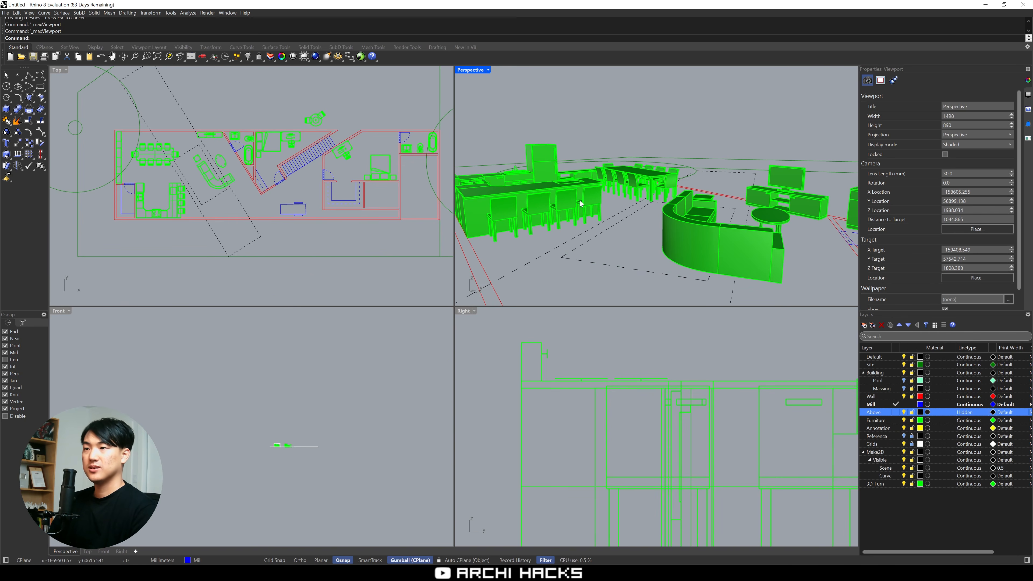
right_click_drag(581, 203, 586, 229)
right_click_drag(378, 202, 380, 216)
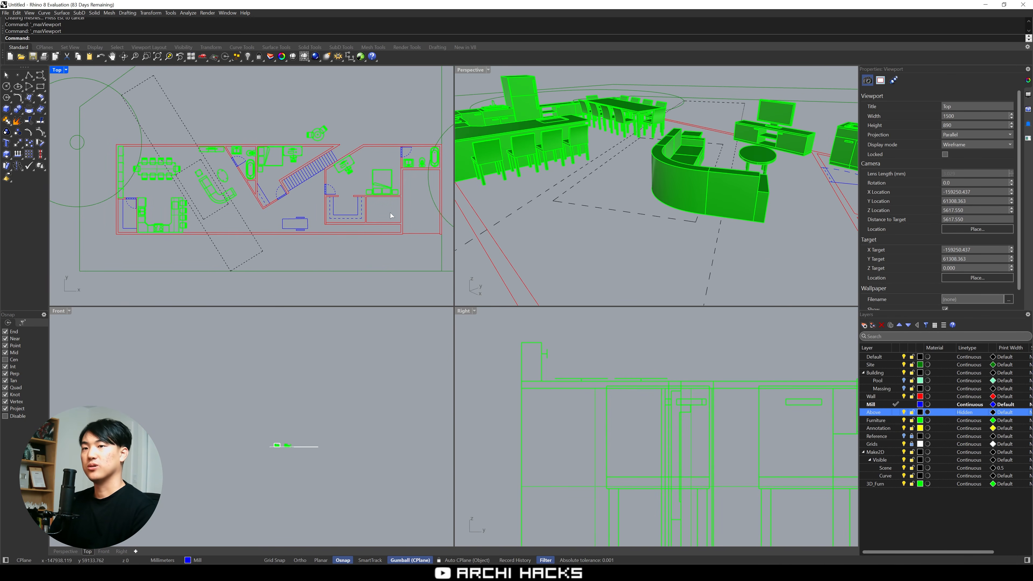
key("ctrl+m")
scroll(568, 224, "up", 5)
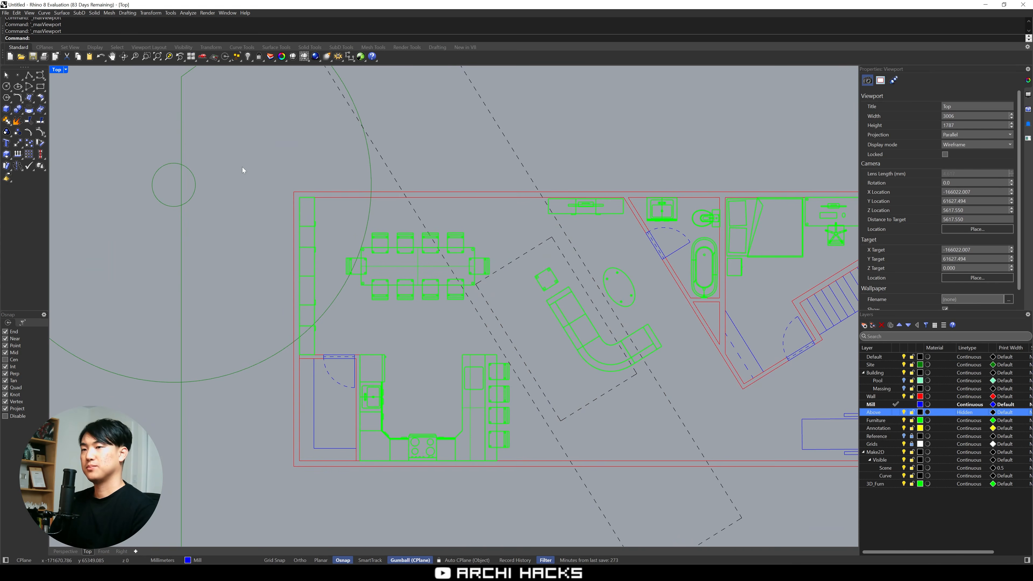
right_click_drag(243, 171, 220, 137)
type("p")
key("Return")
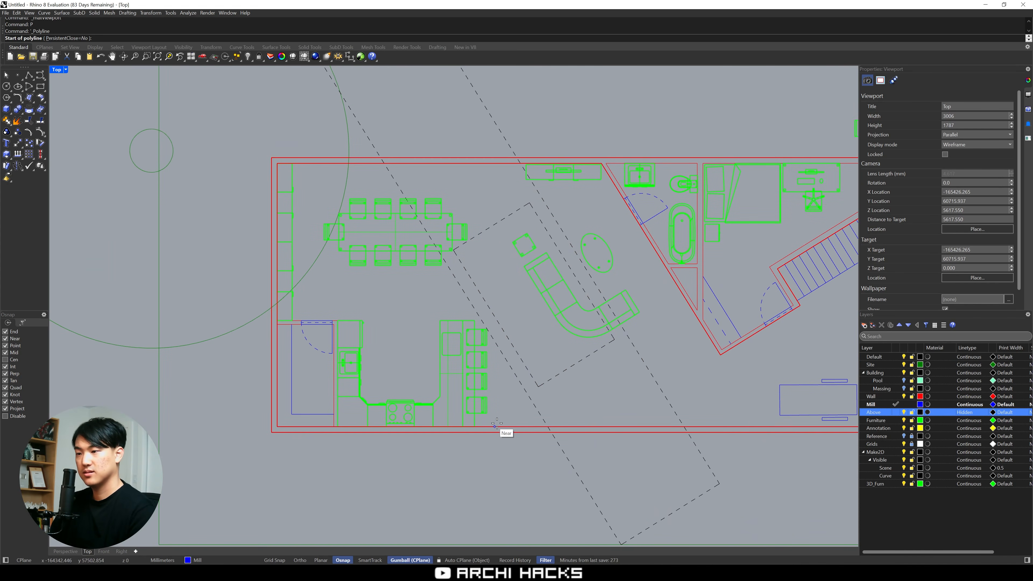
left_click(511, 426)
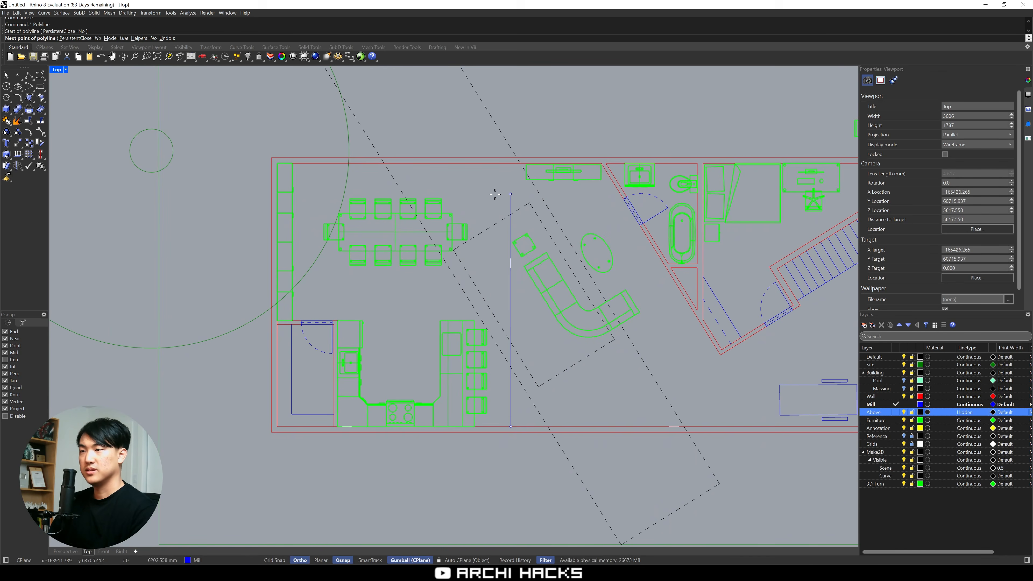
key("F8")
left_click(511, 164)
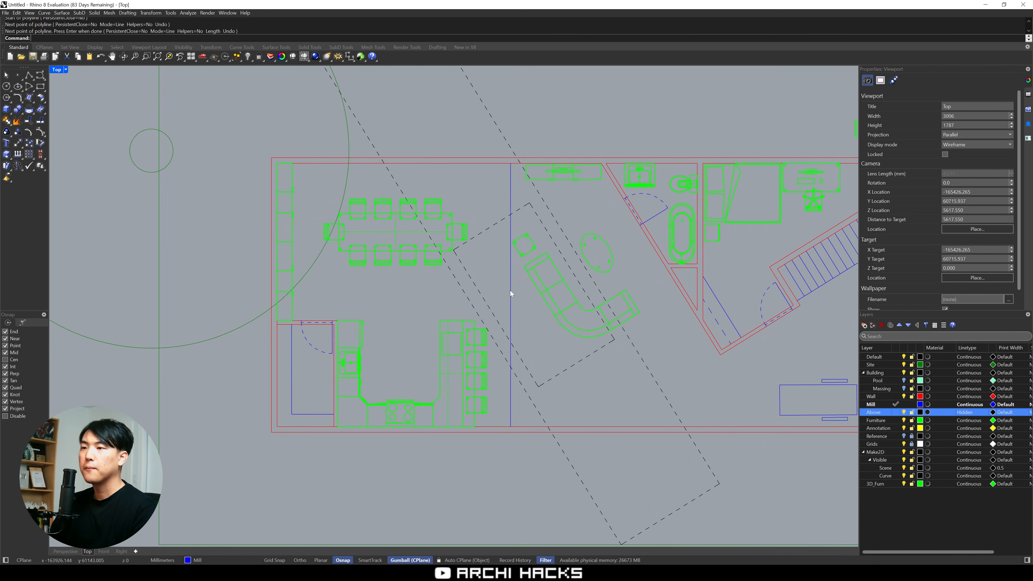
key("Return")
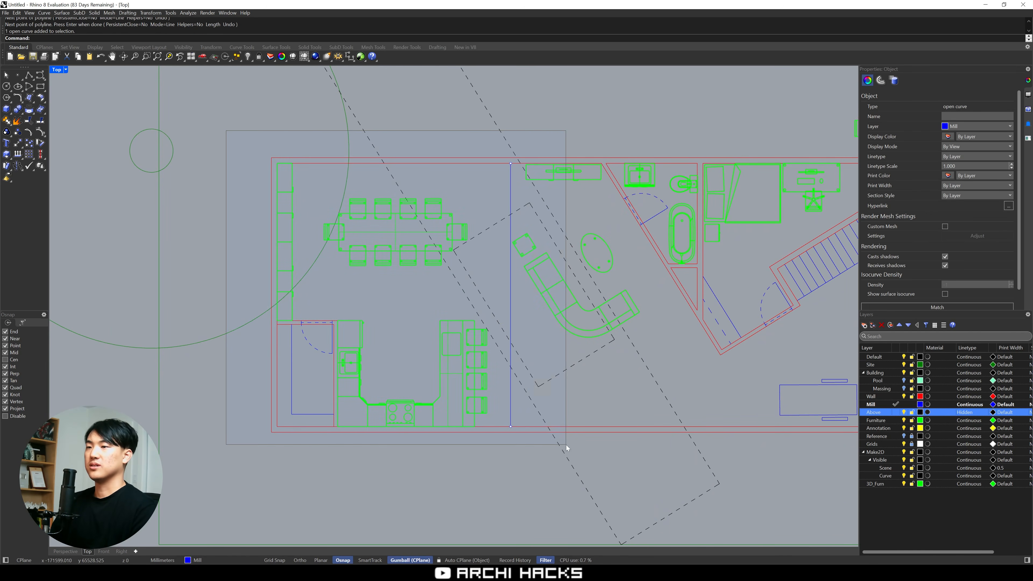
Draw the outline of steps beside the dividing line near the dining area, copying the tread lines at 304.8 mm spacing
left_click_drag(566, 444, 527, 467)
scroll(497, 263, "up", 5)
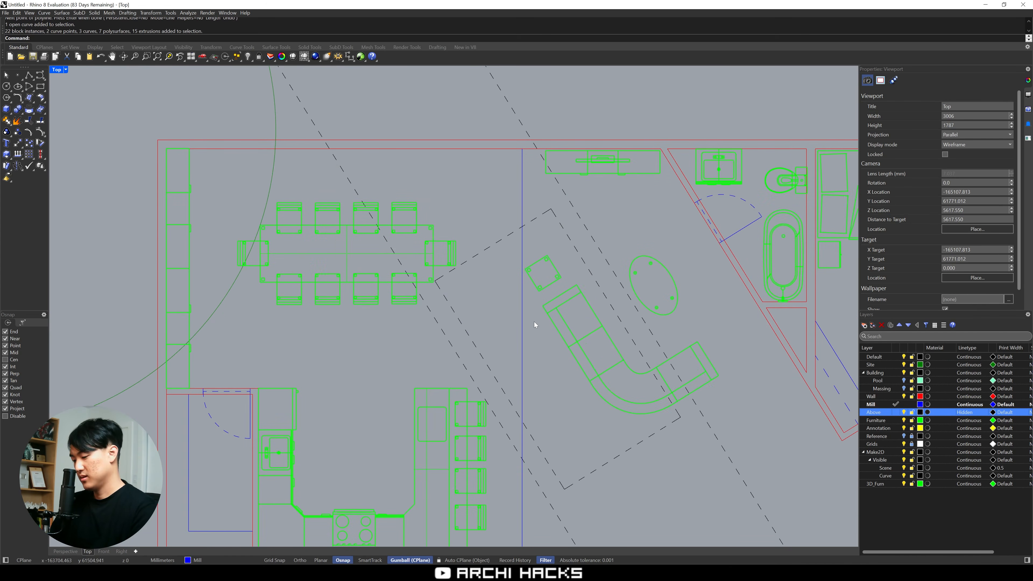
type("p")
key("Return")
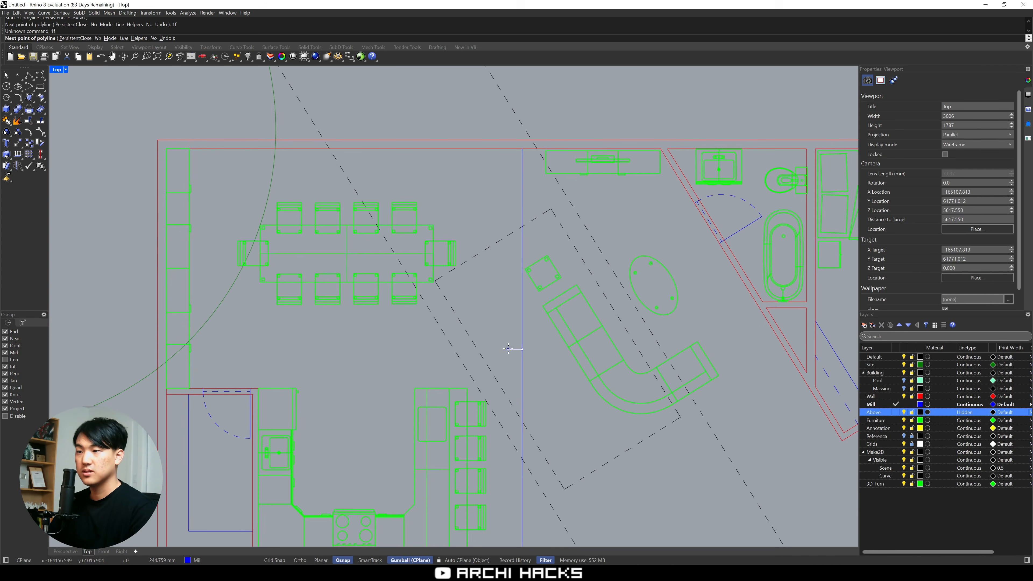
left_click(505, 149)
key("Return")
left_click(513, 349)
left_click(522, 349)
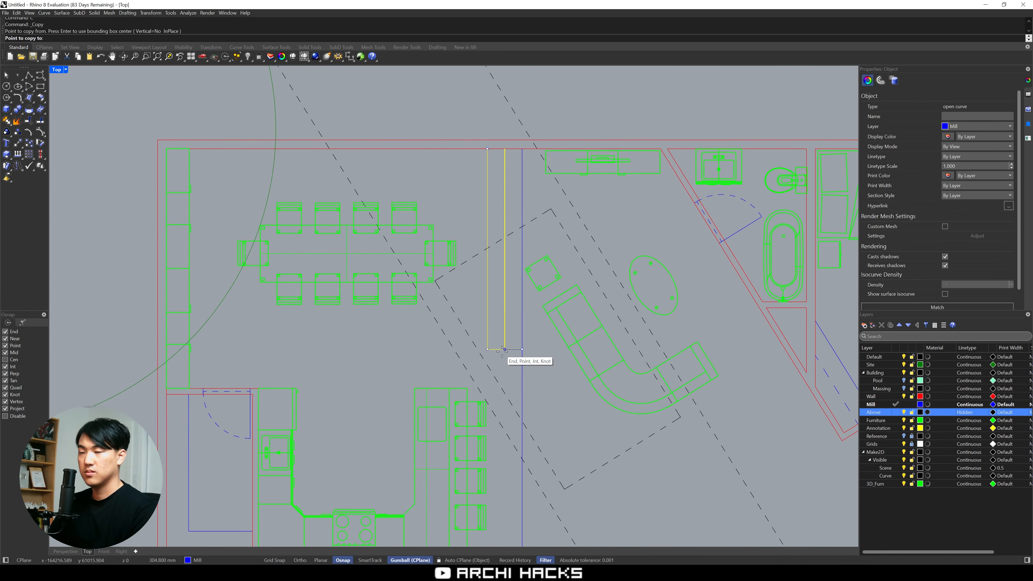
left_click(505, 350)
left_click(487, 349)
Move the dining table and all its chairs away from the new steps, toward the building's end wall
left_click_drag(432, 319, 370, 271)
left_click_drag(228, 189, 464, 318)
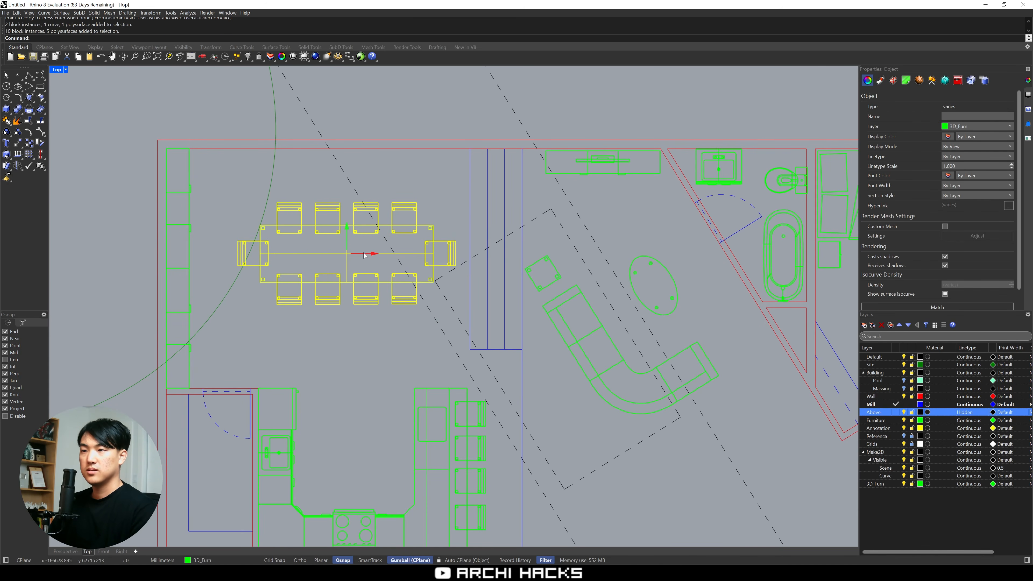
left_click_drag(365, 255, 347, 255)
left_click(444, 206)
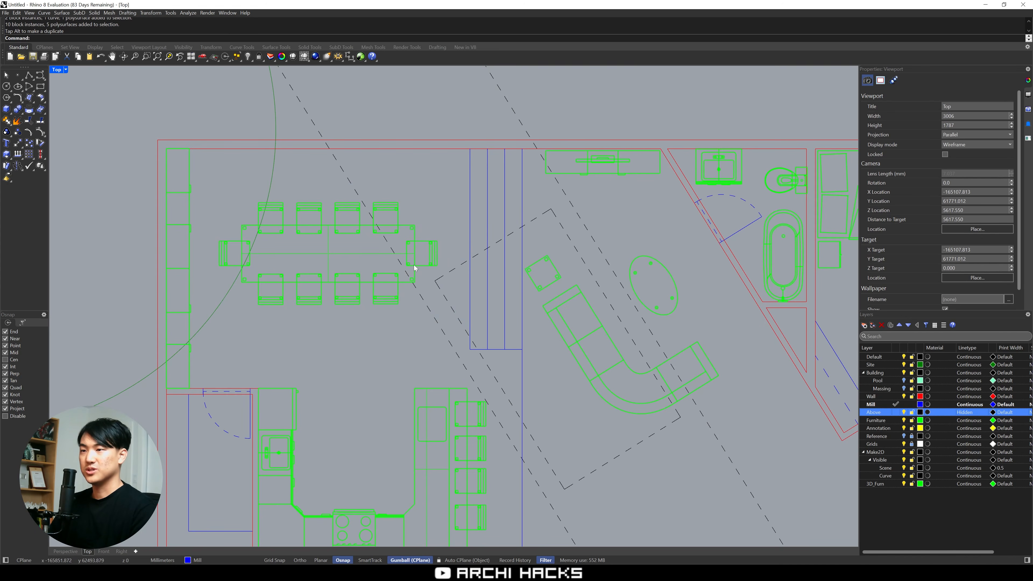
Scale the step lines in one direction from the dividing line so that each tread is 10 in deep
right_click_drag(497, 279, 469, 249)
scroll(485, 272, "up", 4)
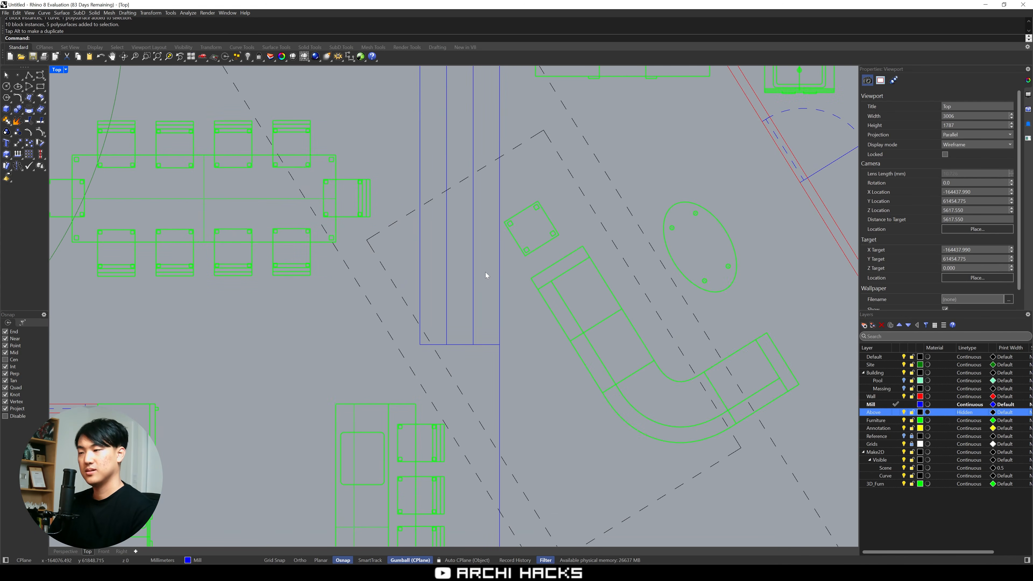
left_click_drag(481, 271, 417, 273)
right_click_drag(472, 266, 486, 311)
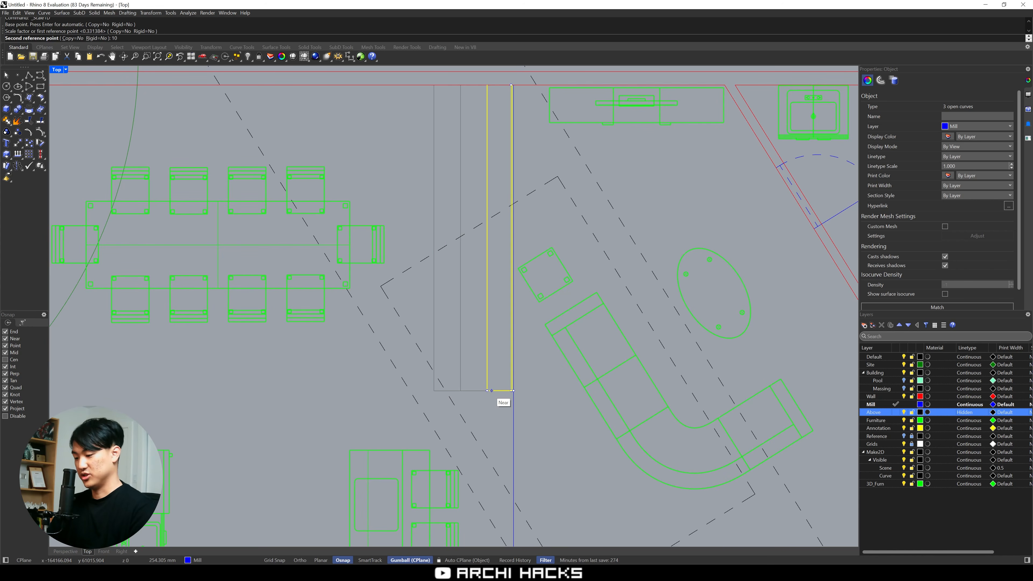
key("Escape")
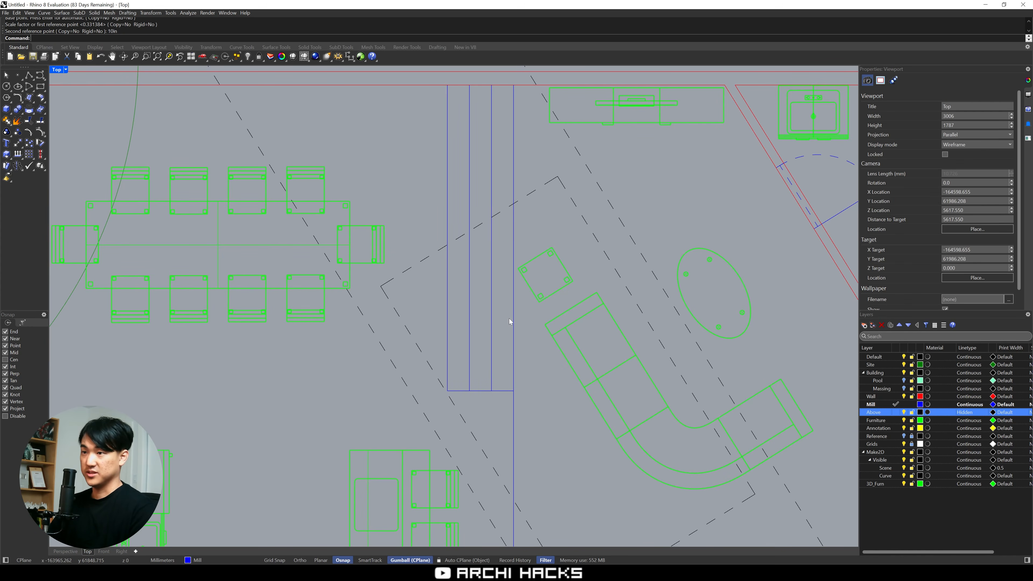
Model the lowest step as a box over the tread nearest the living room, 120 mm high
right_click_drag(511, 320, 562, 318)
key("ctrl+m")
right_click_drag(674, 228, 653, 237)
key("ctrl+m")
scroll(580, 198, "down", 6)
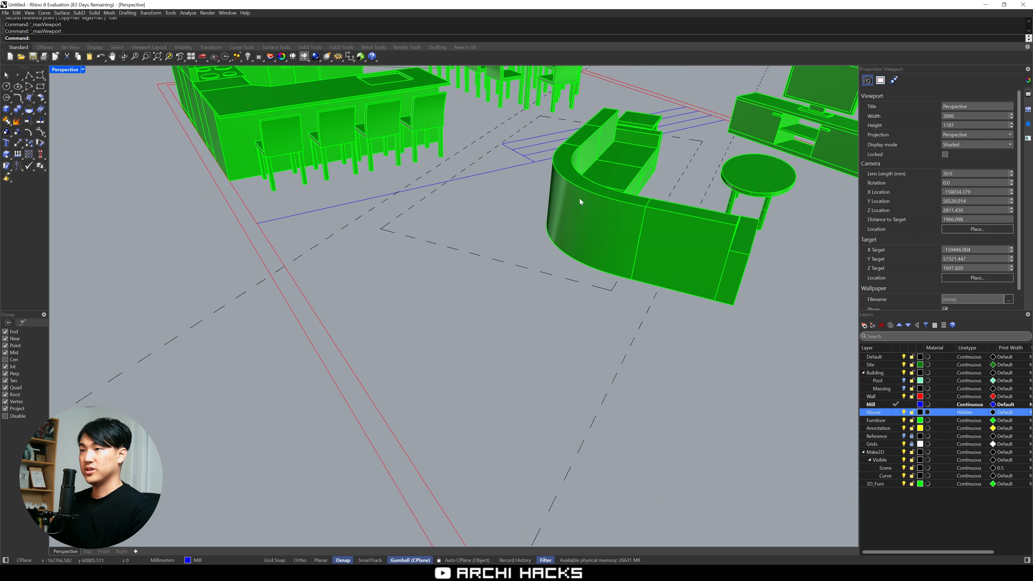
right_click_drag(586, 282, 641, 363, "shift")
type("box")
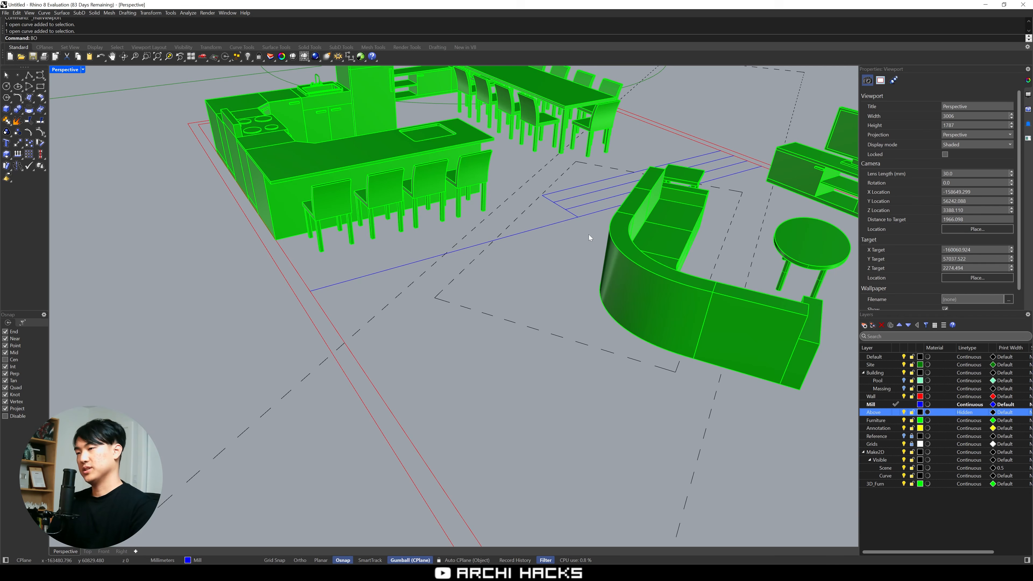
key("Return")
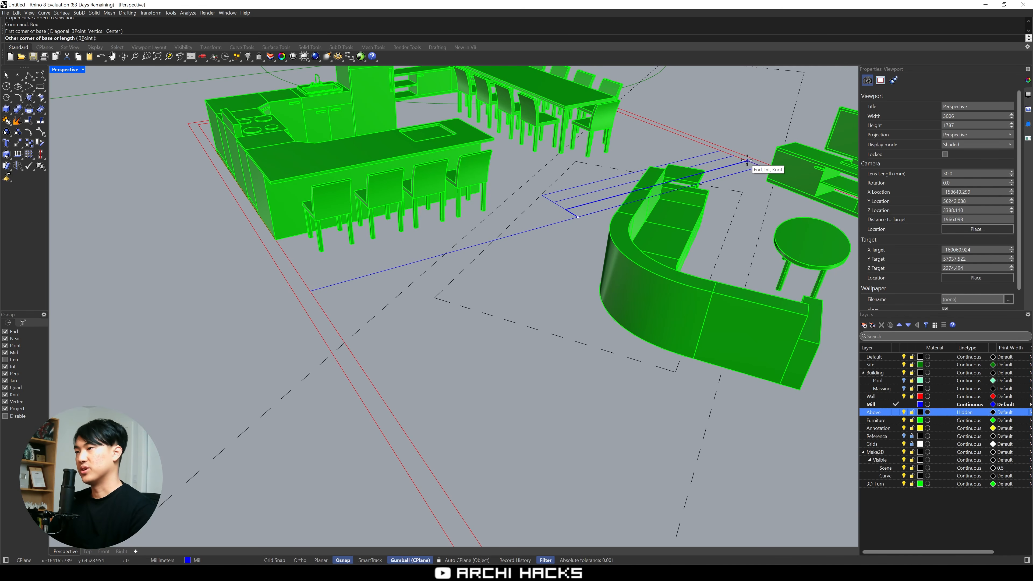
left_click(750, 161)
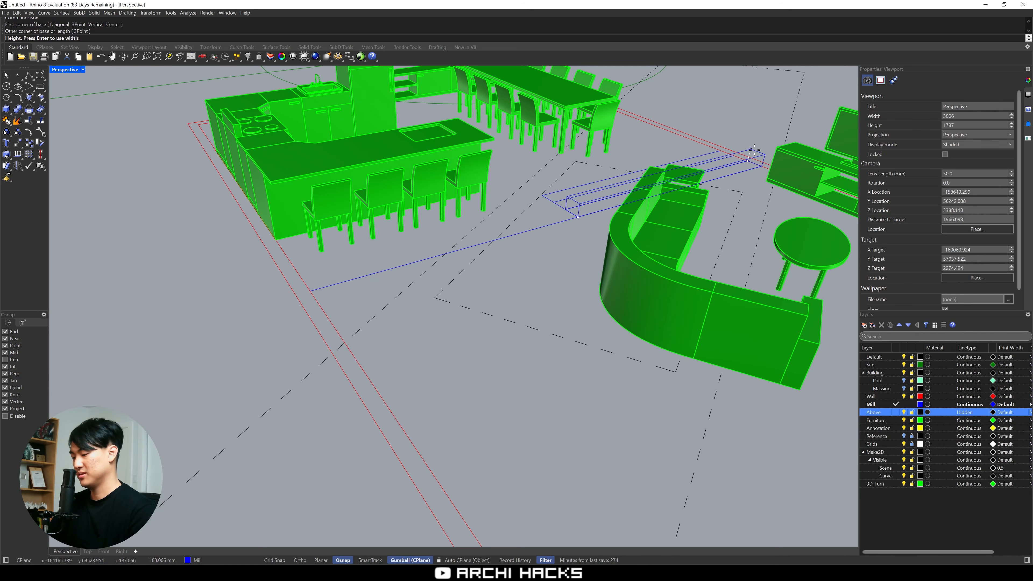
type("120")
key("Return")
Copy the step box twice in the front view, each one tread back and one riser up, to form three rising steps
left_click(578, 207)
double_click(66, 70)
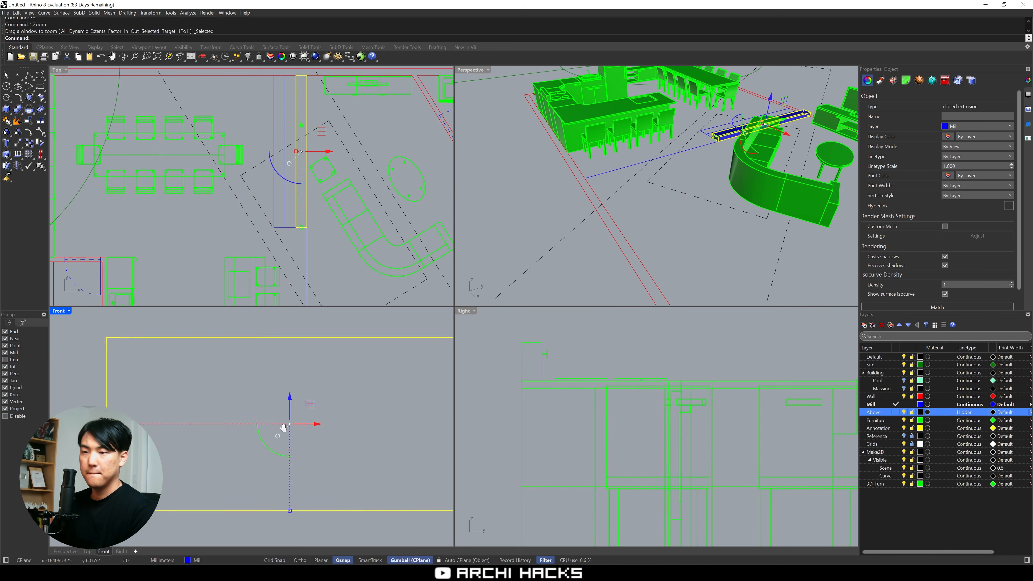
type("c")
key("Return")
left_click(322, 455)
left_click(254, 423)
left_click(186, 391)
key("Return")
key("Escape")
Trace the raised floor's outline with a polyline from the dividing line along the inner walls around the kitchen and dining area
right_click_drag(544, 152, 623, 175)
scroll(635, 179, "down", 2)
left_click(649, 192)
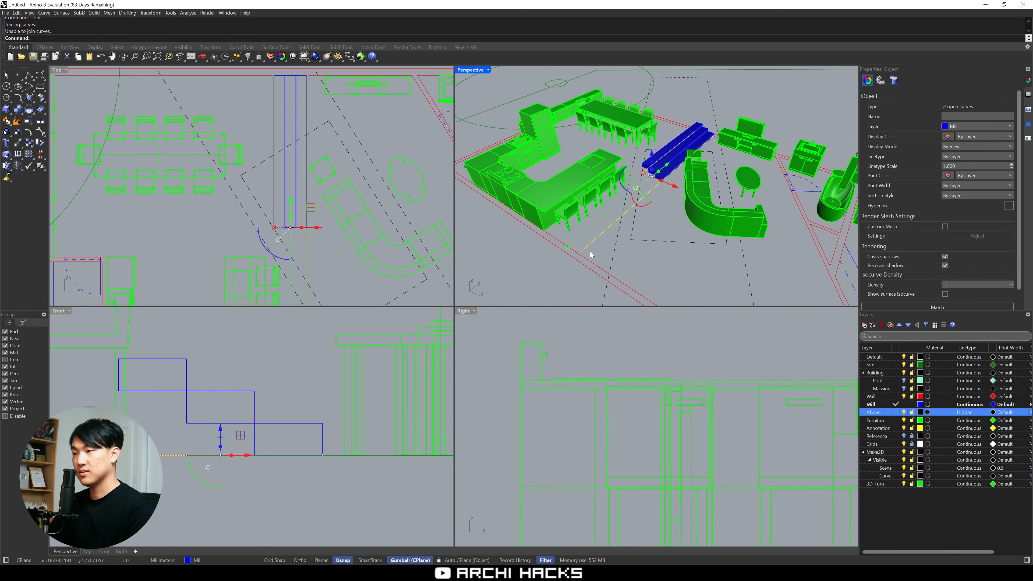
type("pl")
key("Return")
left_click(578, 253)
right_click_drag(580, 252, 647, 284, "shift")
left_click(511, 196)
right_click_drag(134, 109, 208, 159)
scroll(122, 127, "up", 4)
left_click(96, 118)
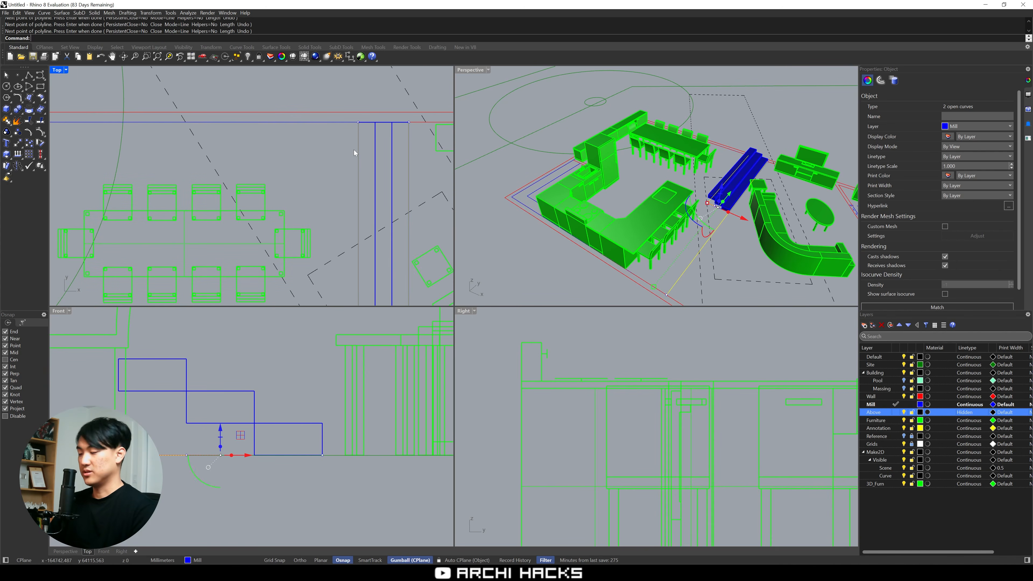
type("lLast")
key("Return")
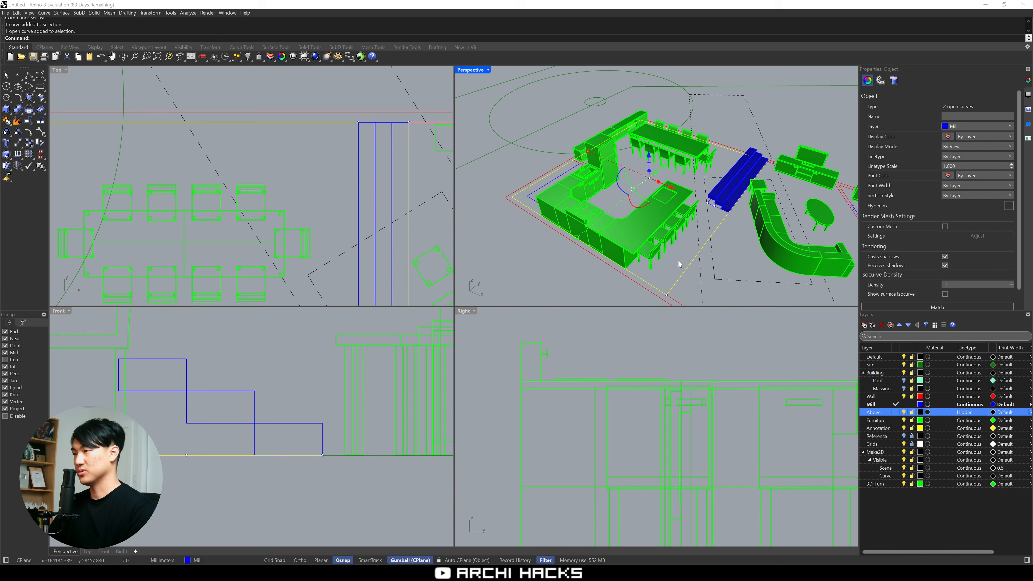
Join the raised floor's outline into a closed curve and extrude it as a solid up to the top step's height
scroll(728, 222, "up", 3)
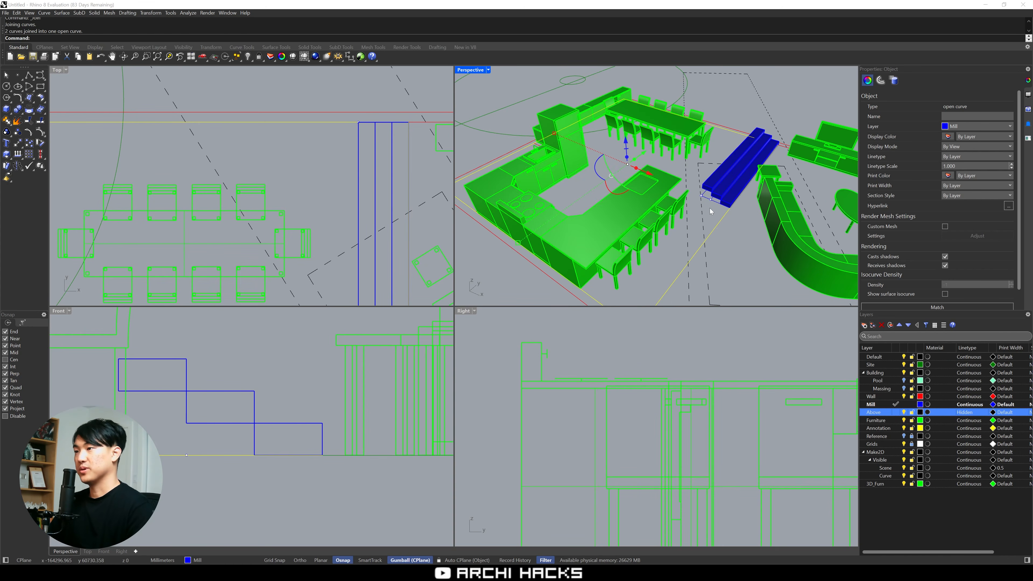
key("Escape")
left_click(733, 221)
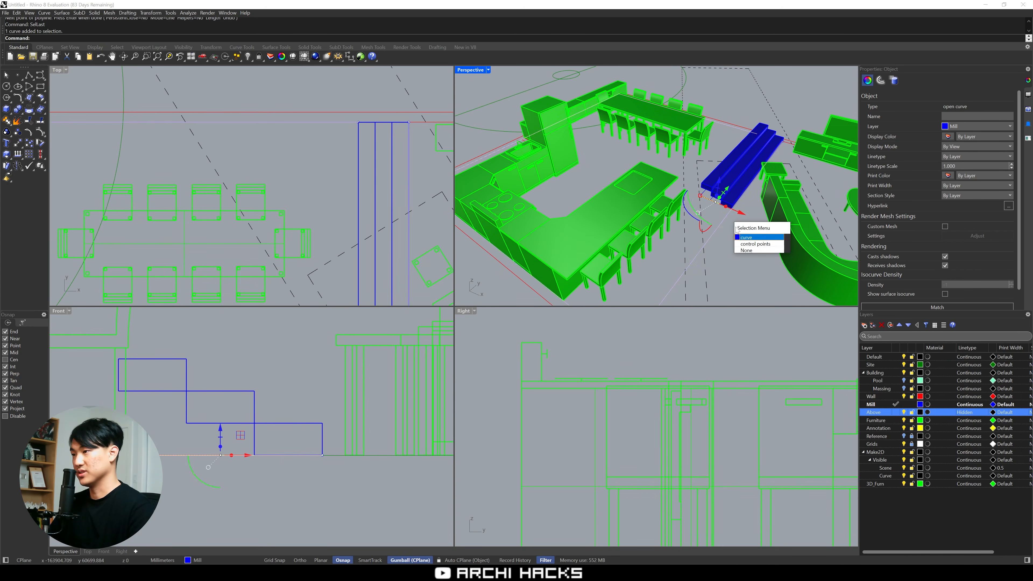
left_click(753, 237)
scroll(712, 201, "up", 8)
left_click(658, 146)
type("D")
scroll(650, 146, "down", 10)
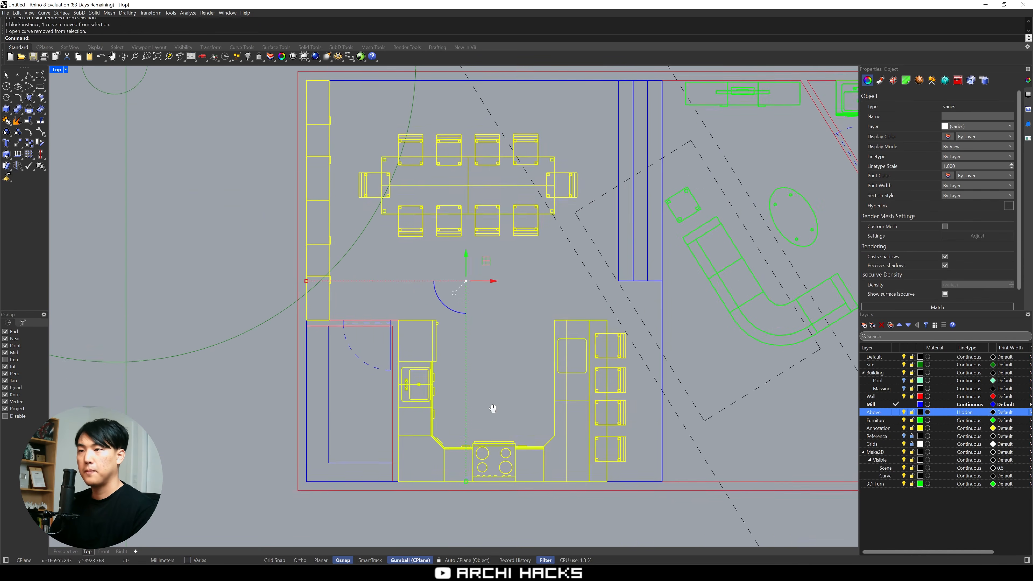
Raise the kitchen and dining furniture onto the top of the new platform
key("ctrl+m")
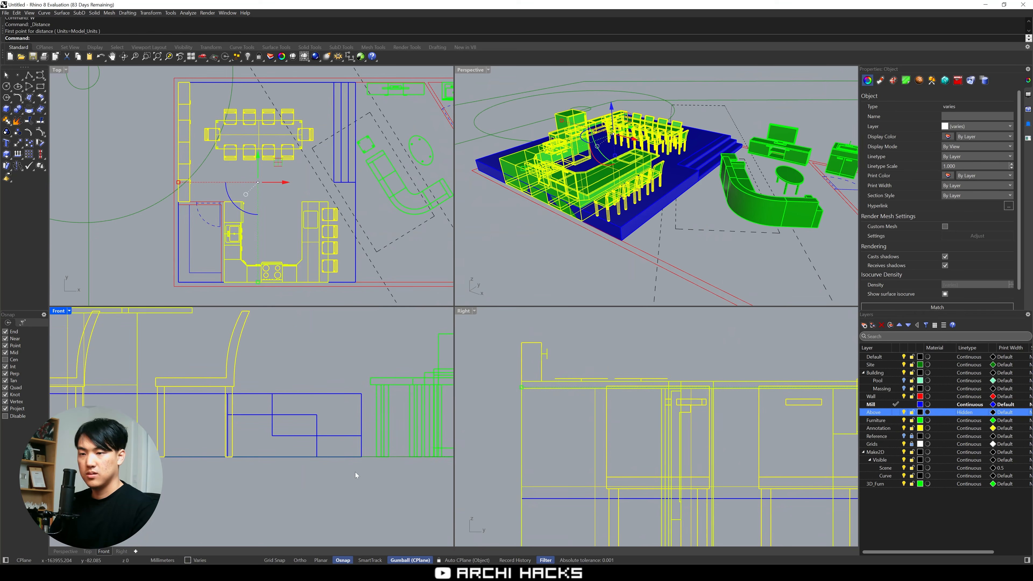
key("Escape")
Examine the raised kitchen and dining platform, its steps and the sunken living room from several angles in the perspective view
double_click(464, 70)
scroll(586, 360, "up", 3)
right_click_drag(585, 359, 474, 336)
scroll(473, 337, "up", 1)
scroll(317, 357, "up", 2)
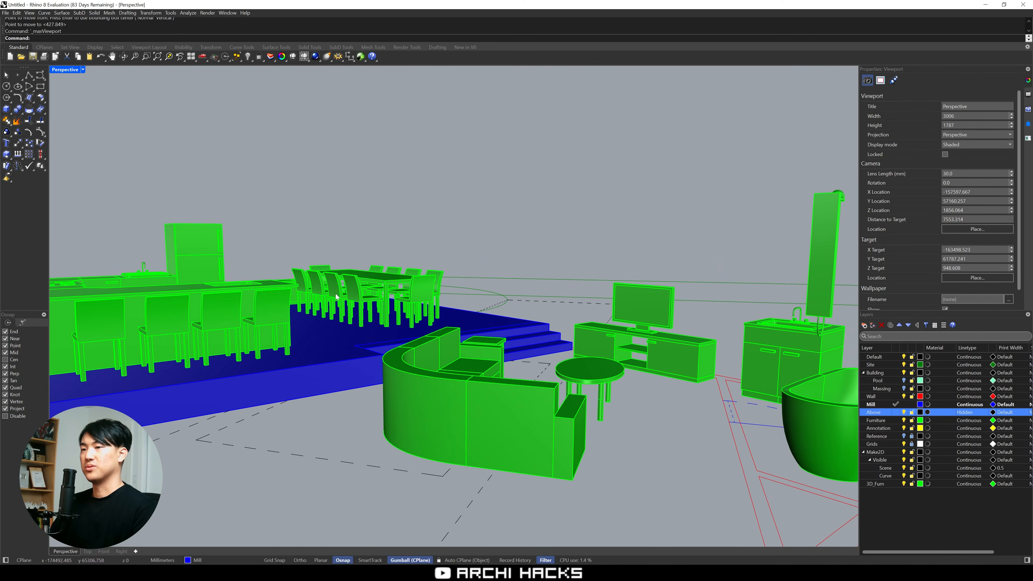
right_click_drag(359, 360, 252, 375)
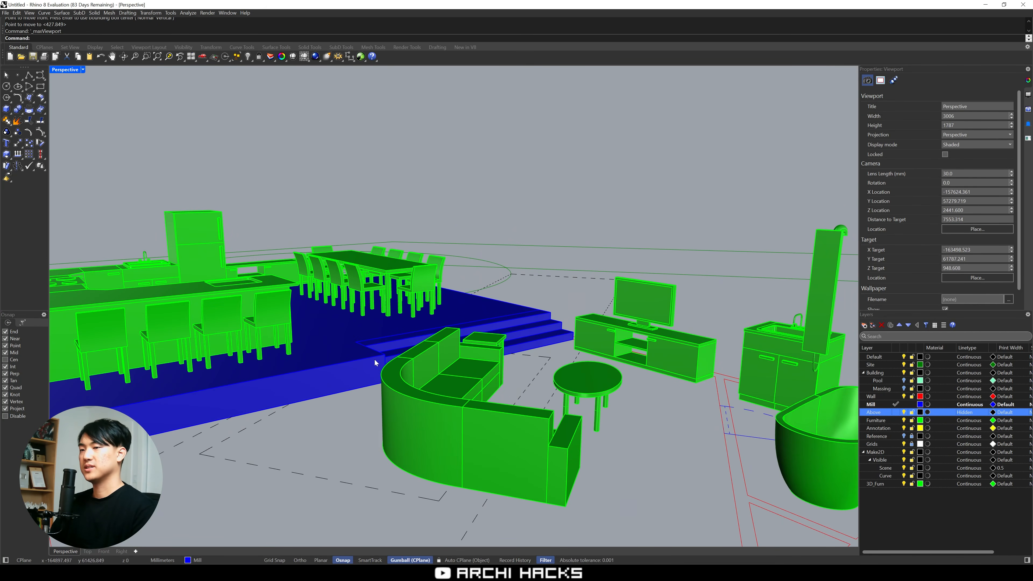
right_click_drag(375, 359, 380, 379)
scroll(407, 326, "down", 4)
right_click_drag(407, 326, 533, 412)
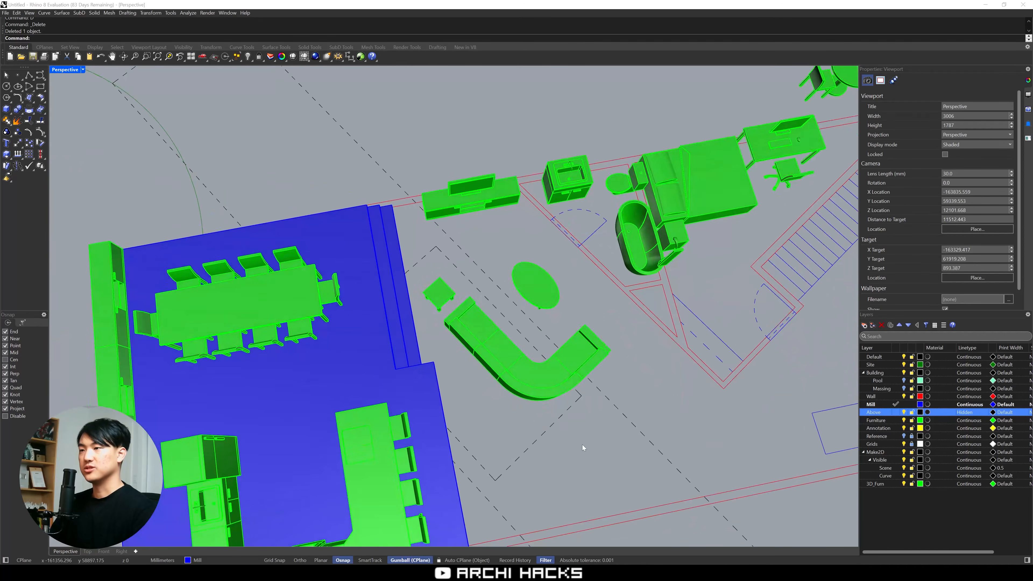
Trace the angled inner walls around the bathroom and bedroom block with a polyline on the Wall layer
scroll(582, 446, "down", 4)
scroll(532, 348, "up", 2)
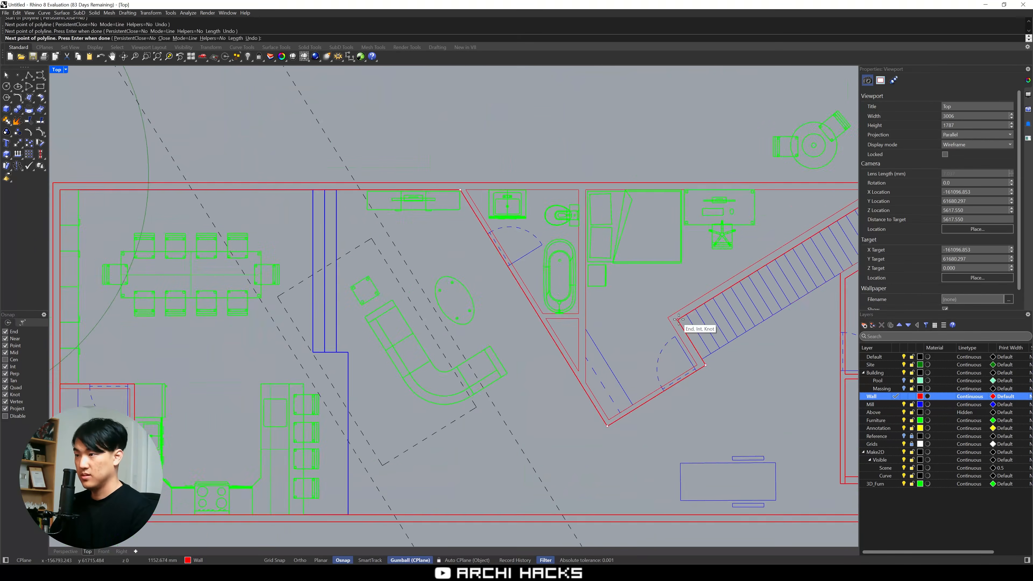
left_click(702, 240)
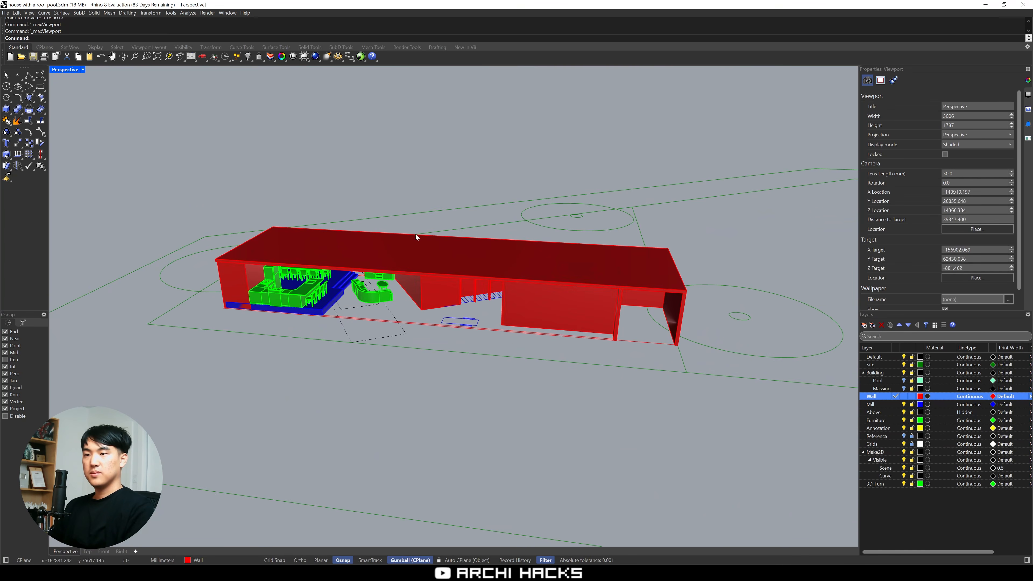
Move the roof slab vertically from the floor onto the top of the walls
scroll(416, 235, "up", 10)
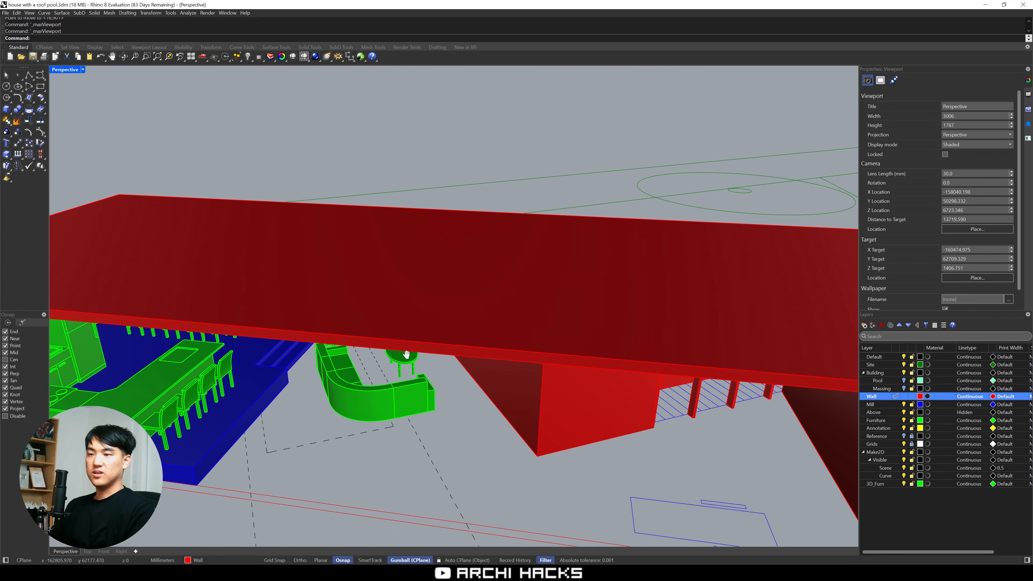
right_click_drag(438, 363, 390, 317)
scroll(346, 346, "down", 6)
scroll(346, 318, "up", 4)
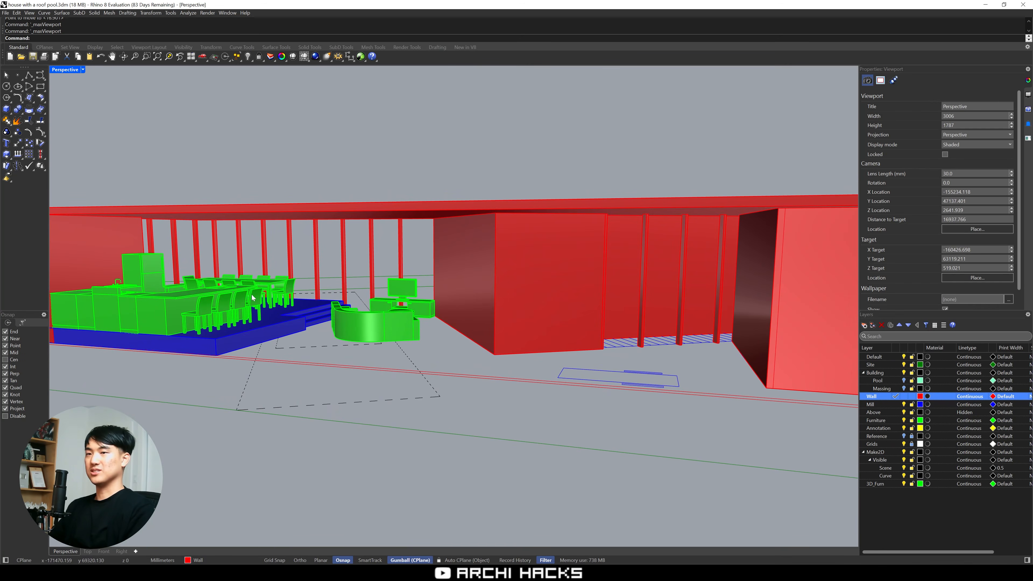
Examine the roofed house from several angles, checking the living room and the raised platform beneath the slab
right_click_drag(284, 321, 415, 358, "shift")
left_click(441, 430)
key("ctrl+m")
right_click_drag(336, 245, 391, 222)
key("ctrl+m")
scroll(390, 283, "down", 10)
right_click_drag(268, 308, 422, 354)
scroll(421, 354, "up", 4)
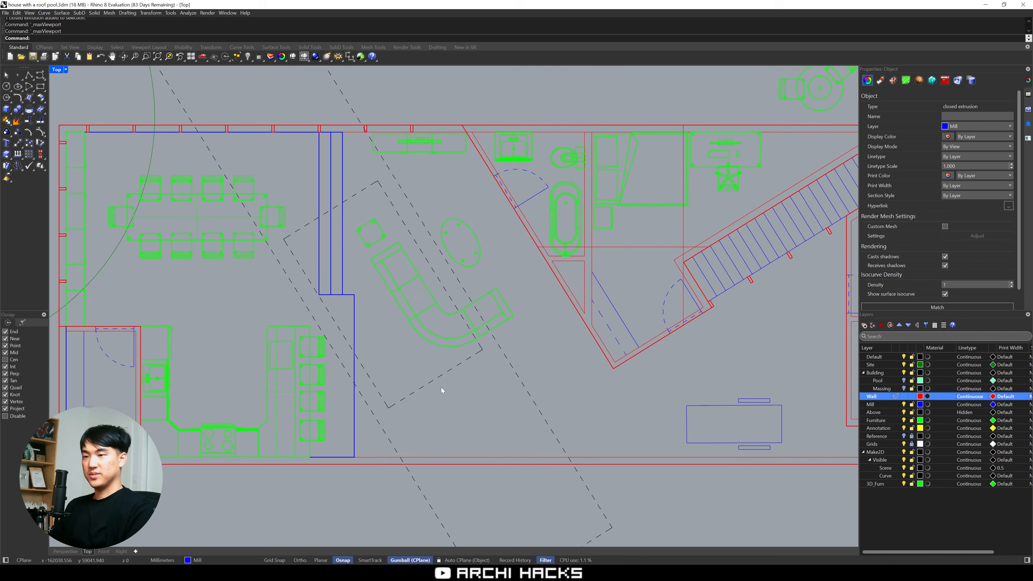
Extrude the dashed rectangle over the sofa area as a solid that passes up through the roof slab
left_click(442, 380)
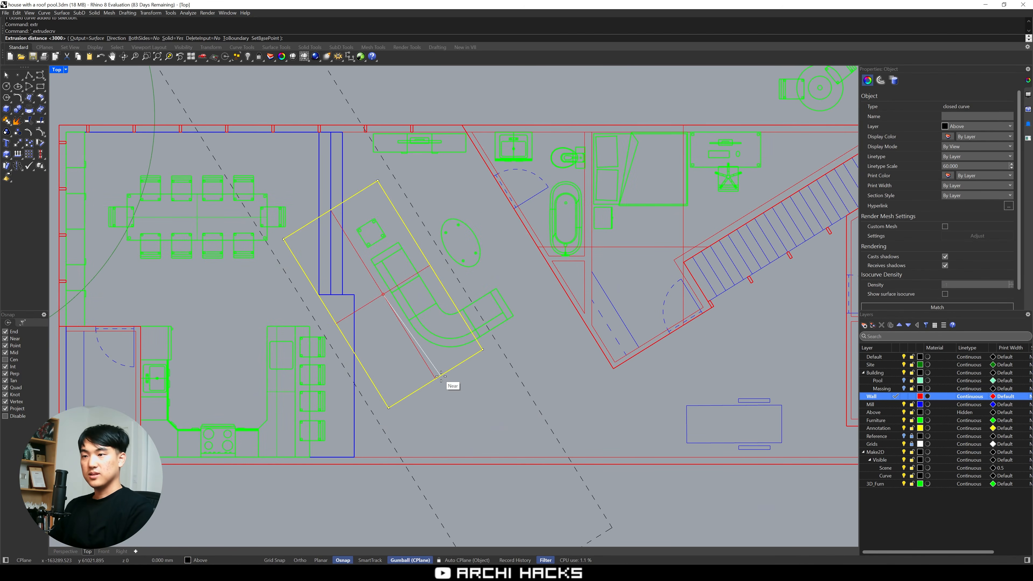
key("ctrl+m")
left_click(686, 98)
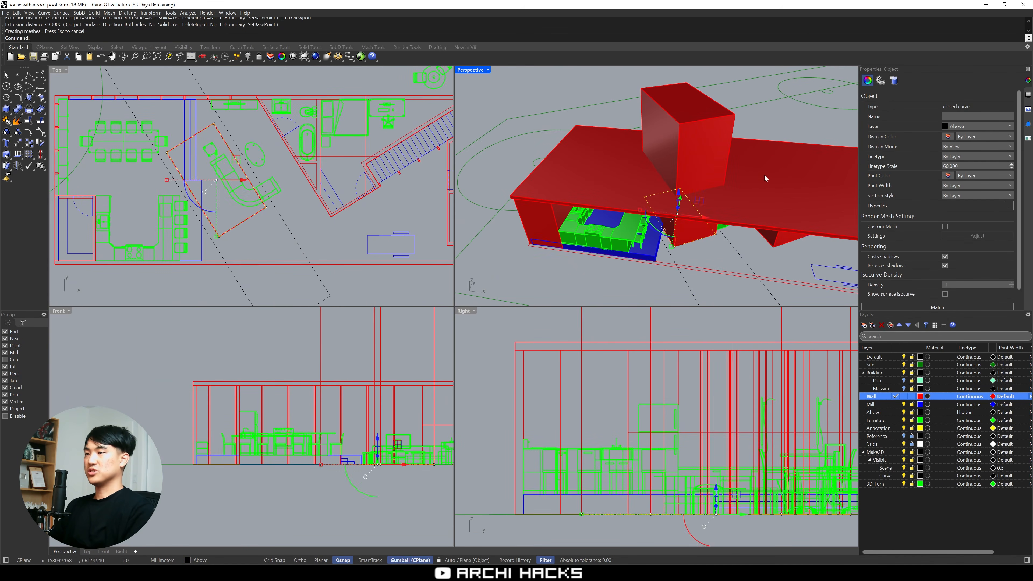
left_click(768, 179)
type("B")
key("Escape")
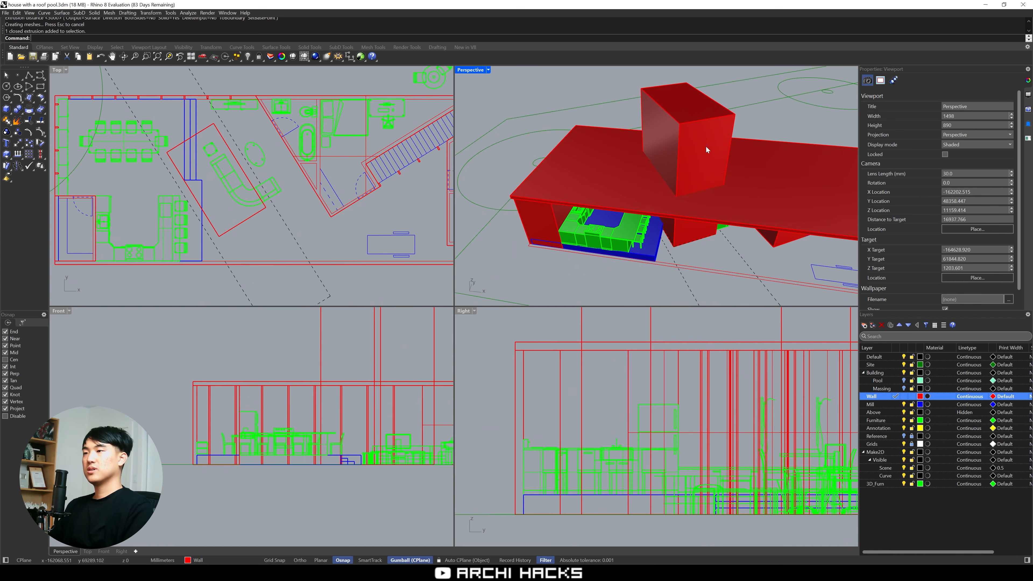
Subtract the extruded box from the roof slab with a Boolean difference to cut the opening over the living room
left_click(706, 146)
left_click(769, 184)
key("Return")
left_click(689, 135)
key("Return")
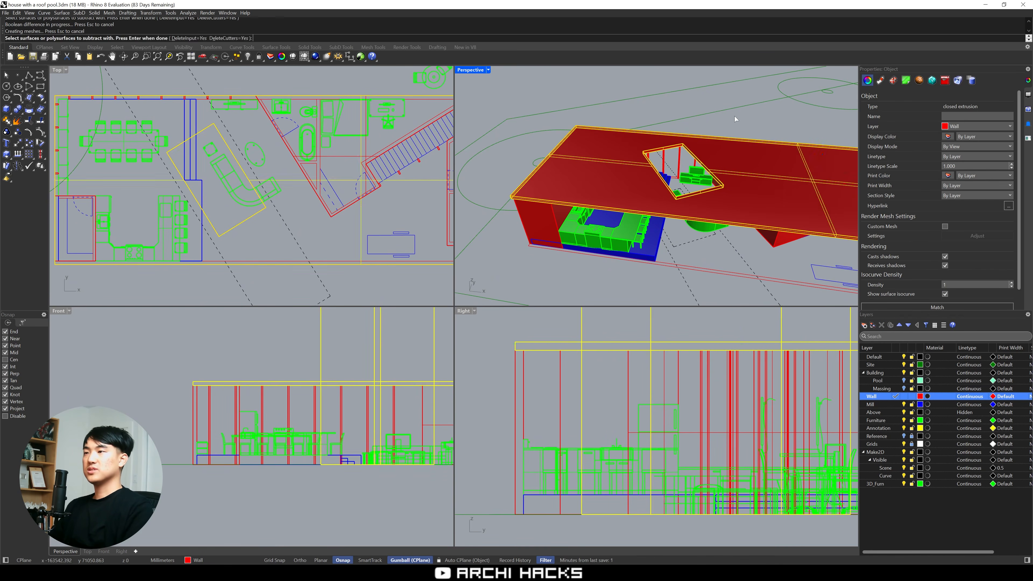
Examine the roof opening over the living room from above and from inside the house
right_click_drag(750, 156, 746, 205)
right_click_drag(700, 216, 651, 204, "shift")
scroll(697, 253, "up", 6)
key("ctrl+m")
right_click_drag(550, 313, 508, 358, "shift")
scroll(528, 344, "down", 2)
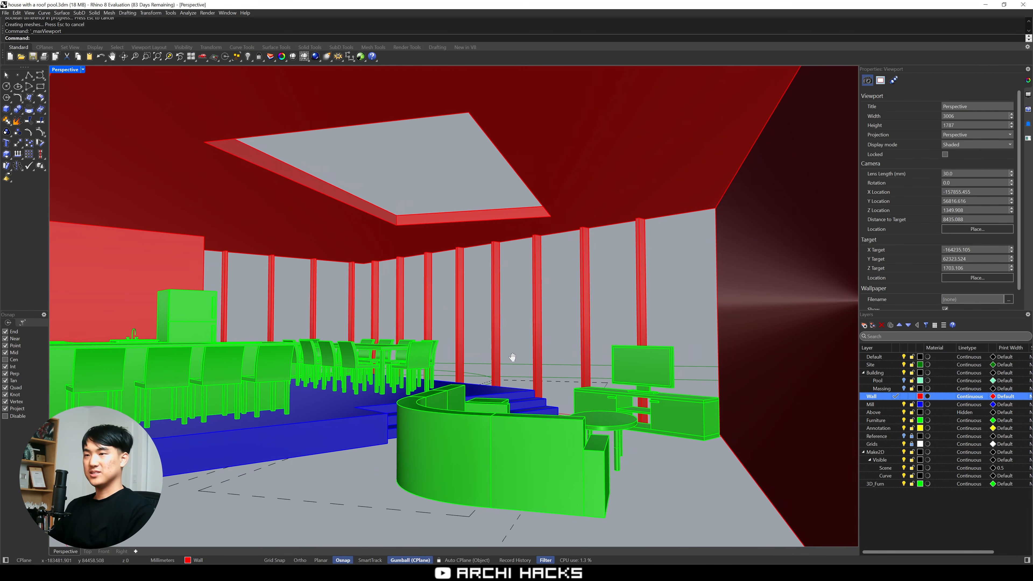
scroll(506, 357, "up", 2)
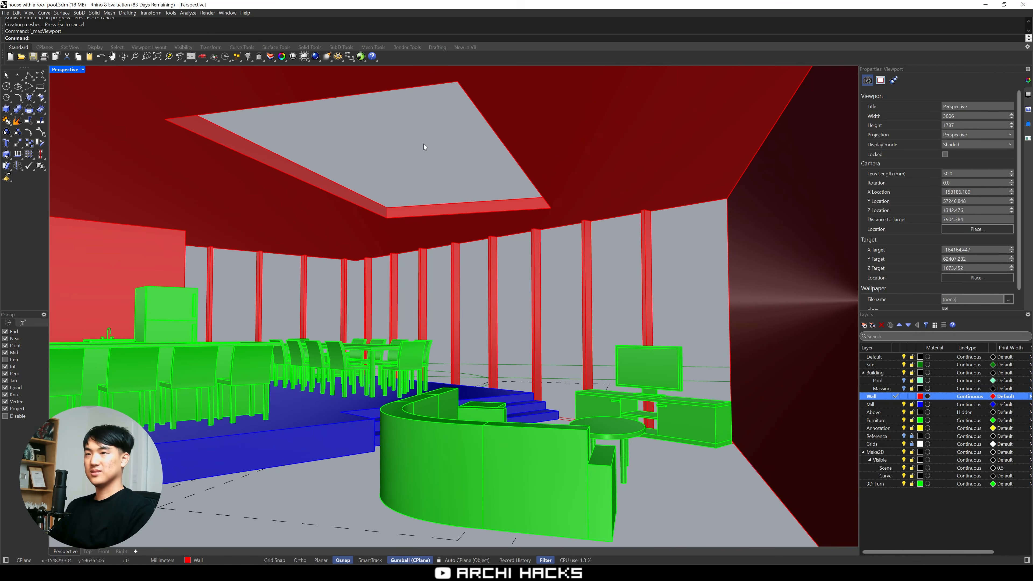
Extrude the long dashed rectangle that crosses the living room diagonally as a solid 1.1 m high
key("ctrl+m")
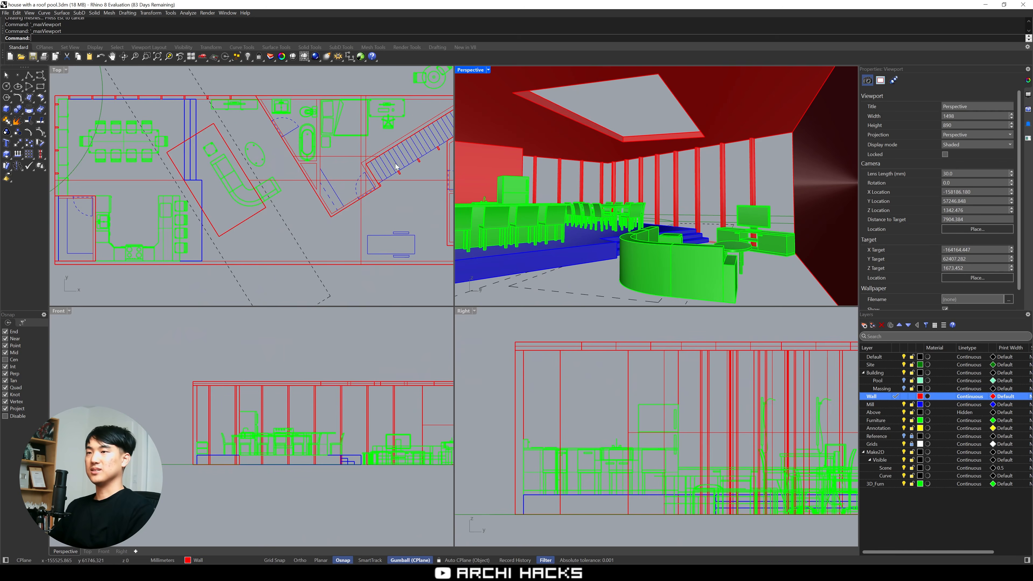
left_click(315, 224)
key("ctrl+m")
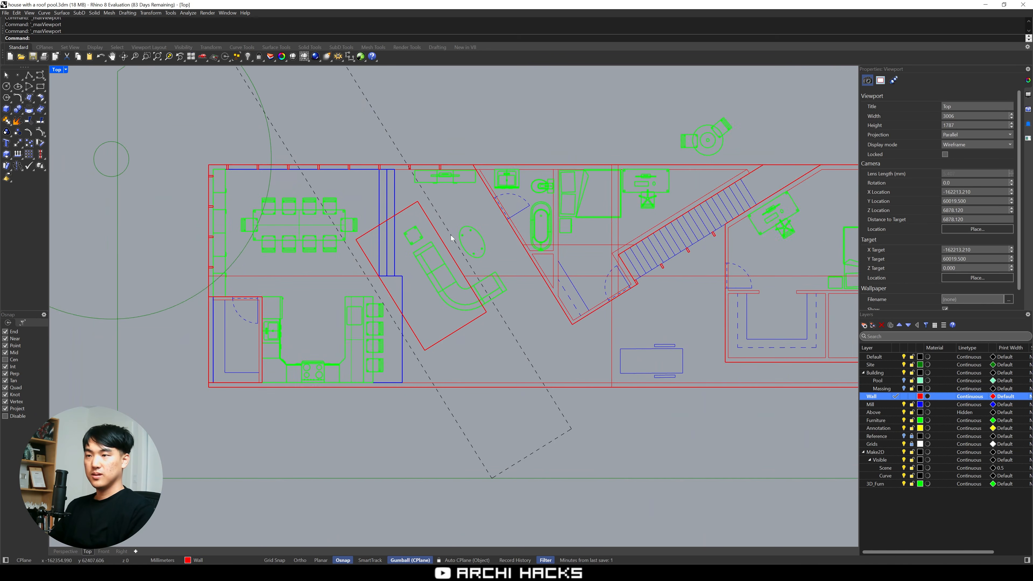
left_click(505, 318)
scroll(513, 313, "down", 4)
key("ctrl+m")
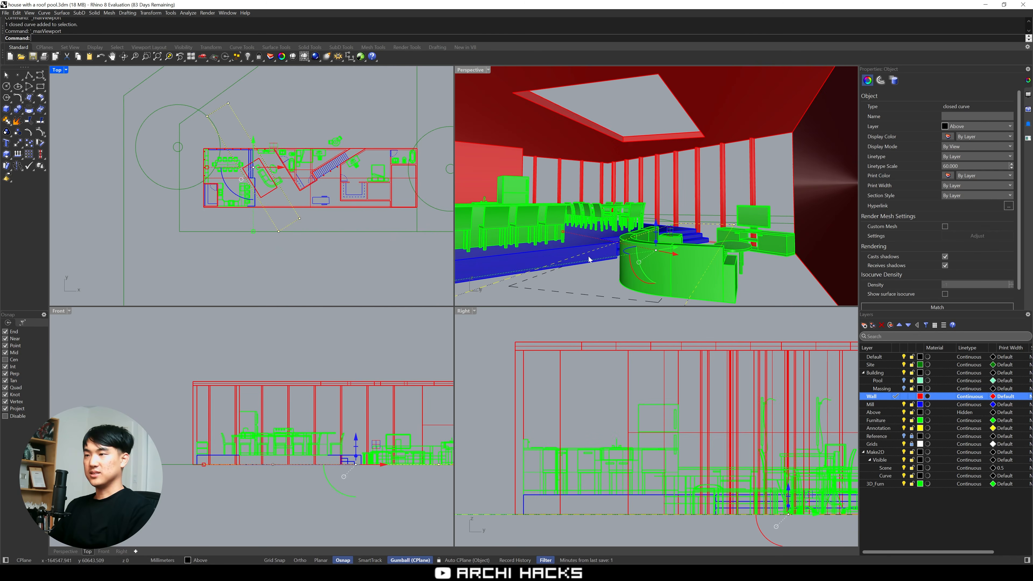
scroll(629, 240, "down", 3)
right_click_drag(604, 225, 594, 281)
key("ctrl+m")
scroll(589, 248, "down", 5)
type("extrudecrv")
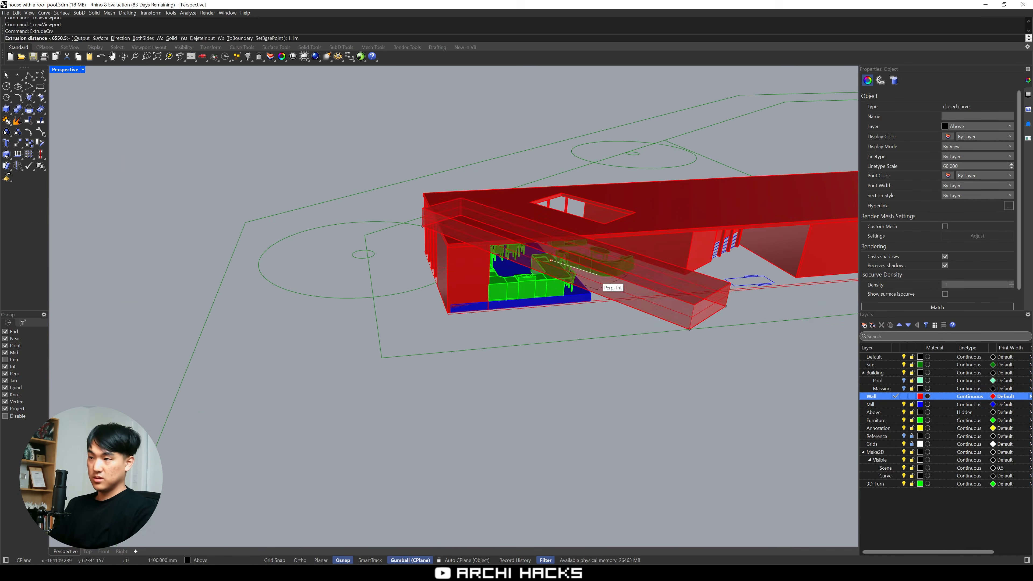
left_click(594, 281)
Move the long extruded box vertically from its lower corner to above the roof
type("m v")
left_click(690, 328)
left_click(700, 253)
Turn on the Pool layer and delete the red extruded box beneath the pool volume
left_click(903, 389)
left_click(904, 389)
left_click(904, 381)
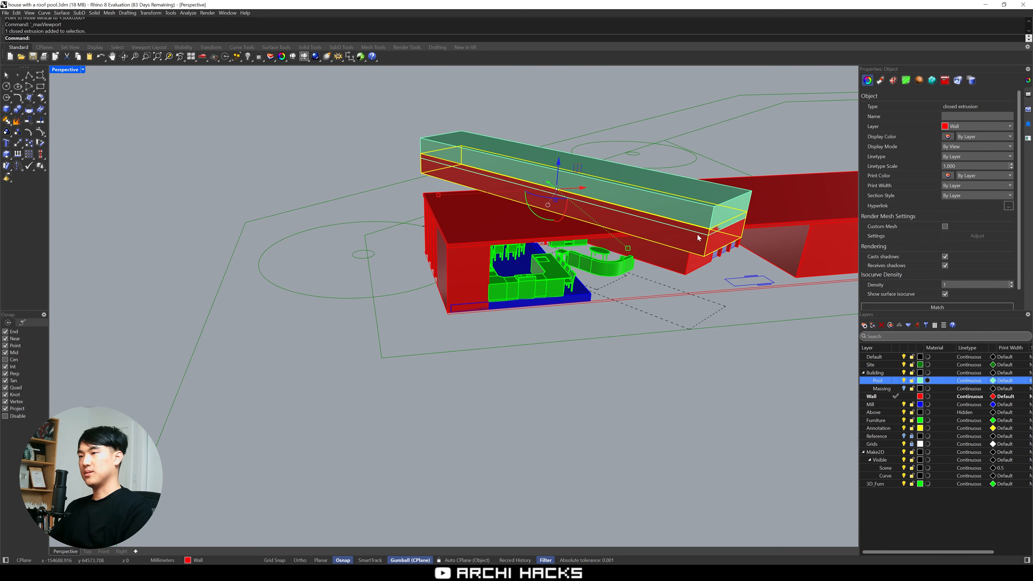
type("d")
right_click_drag(698, 236, 552, 353)
Make Mill the current layer, disable Project snapping and trace the roof edge around the kitchen end up to the pool
double_click(871, 404)
right_click_drag(777, 388, 795, 421)
type("pl")
left_click(17, 410)
left_click(362, 196)
left_click(302, 203)
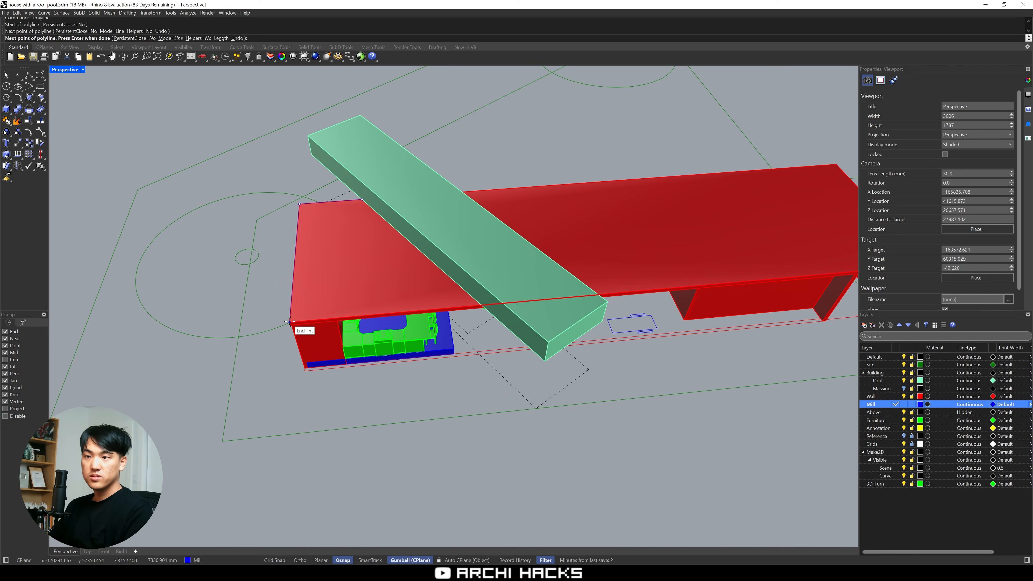
left_click(291, 319)
scroll(482, 301, "up", 10)
left_click(495, 327)
key("space")
Try to offset the kitchen-end roof edge polyline inward
scroll(395, 261, "down", 10)
left_click(178, 309)
type("ff")
left_click(207, 244)
key("ctrl+z")
type("ff")
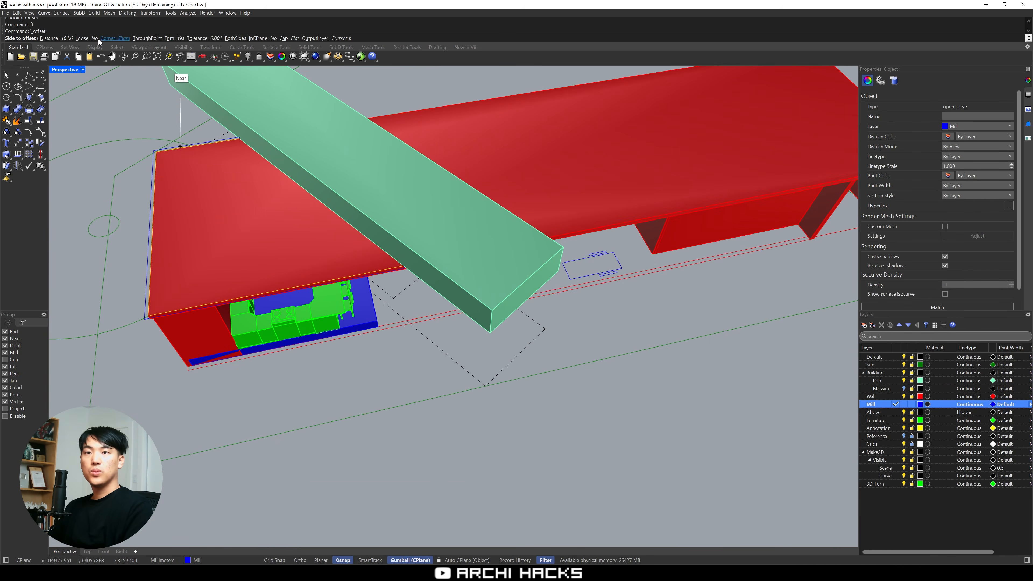
Offset the kitchen-end roof edge polyline inward by 100 mm
left_click(62, 38)
type("100")
left_click(228, 212)
Trace the roof edge on the other side of the pool with a polyline around the long end of the house
type("pl")
scroll(314, 203, "down", 8)
right_click_drag(428, 326, 610, 261)
left_click(397, 231)
Extrude the roof edge curves on both sides of the pool upward by 1100 mm to form the parapets
type("sellast")
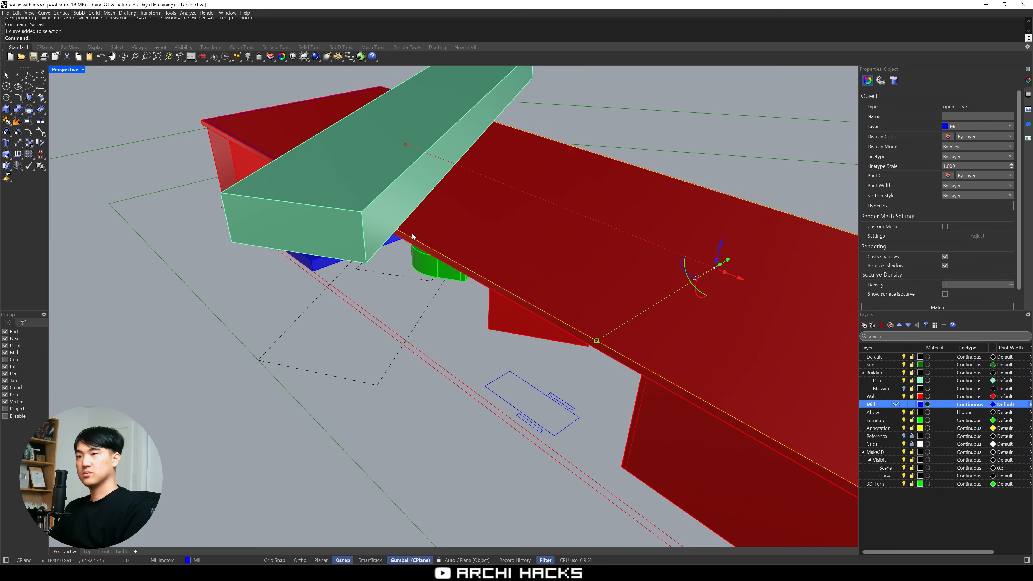
left_click(261, 111, "shift")
type("ee")
key("space")
scroll(261, 87, "down", 4)
key("Escape")
right_click_drag(311, 195, 350, 305)
scroll(359, 269, "up", 5)
scroll(332, 308, "down", 8)
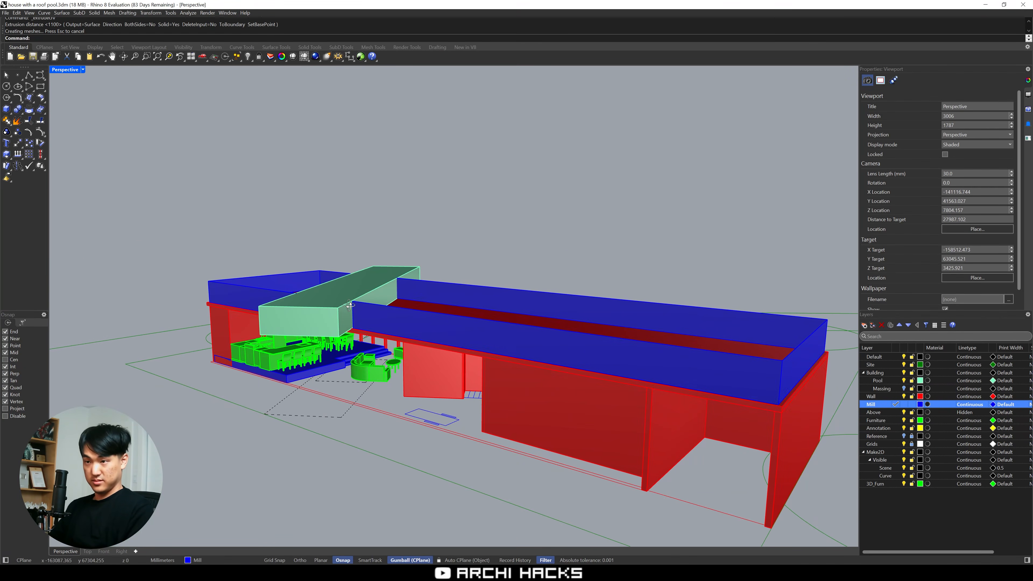
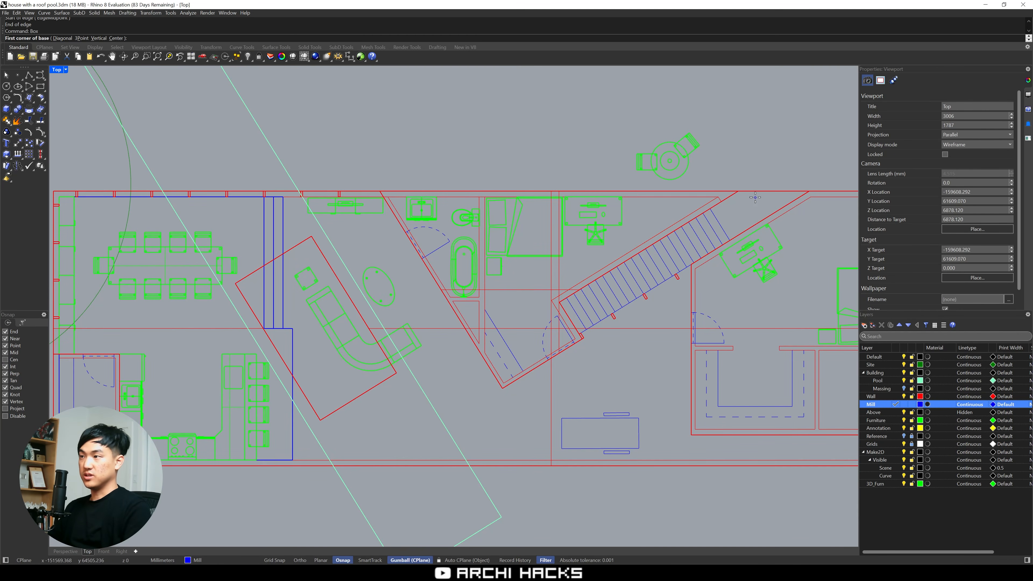
Draw a three-point box about 9630 by 1150 mm and 6400 mm high along the stair, with snaps projected to the construction plane
left_click(23, 409)
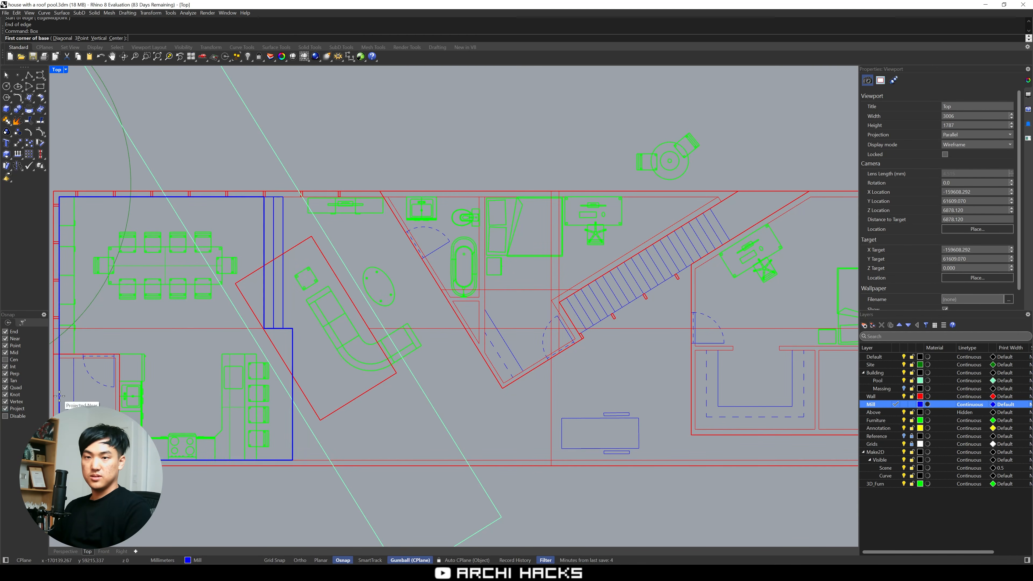
left_click(811, 191)
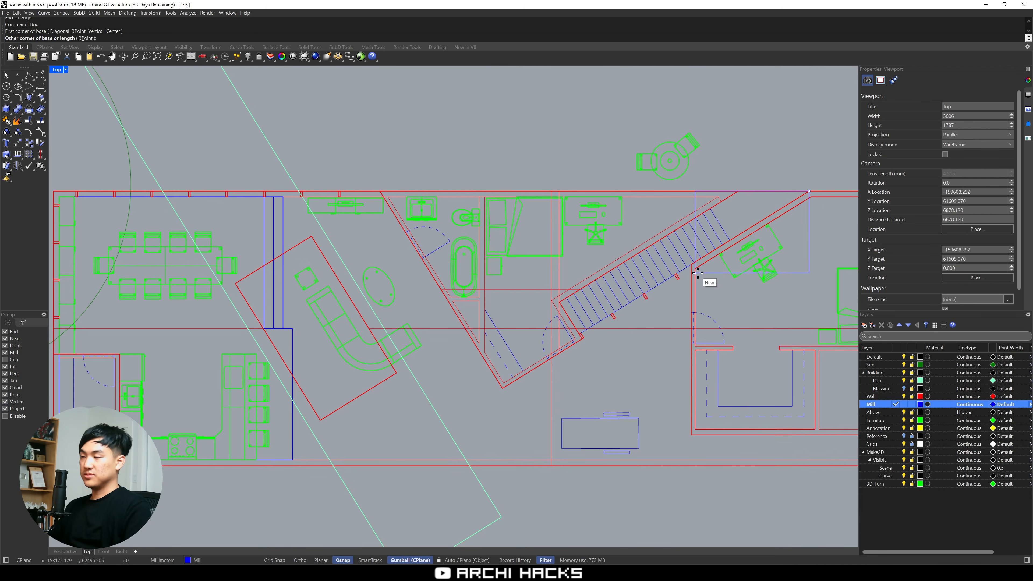
key("Escape")
key("space")
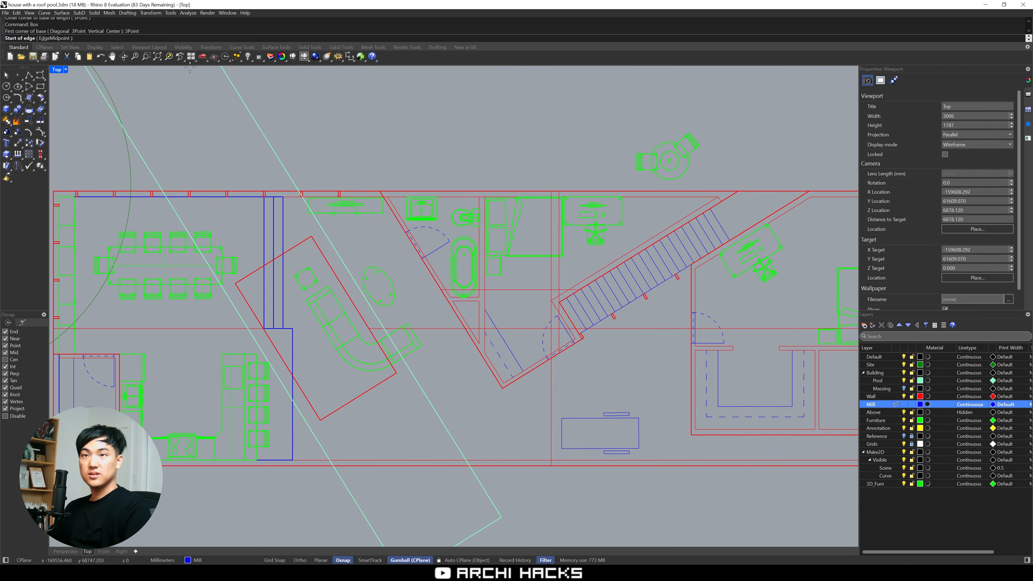
left_click(810, 191)
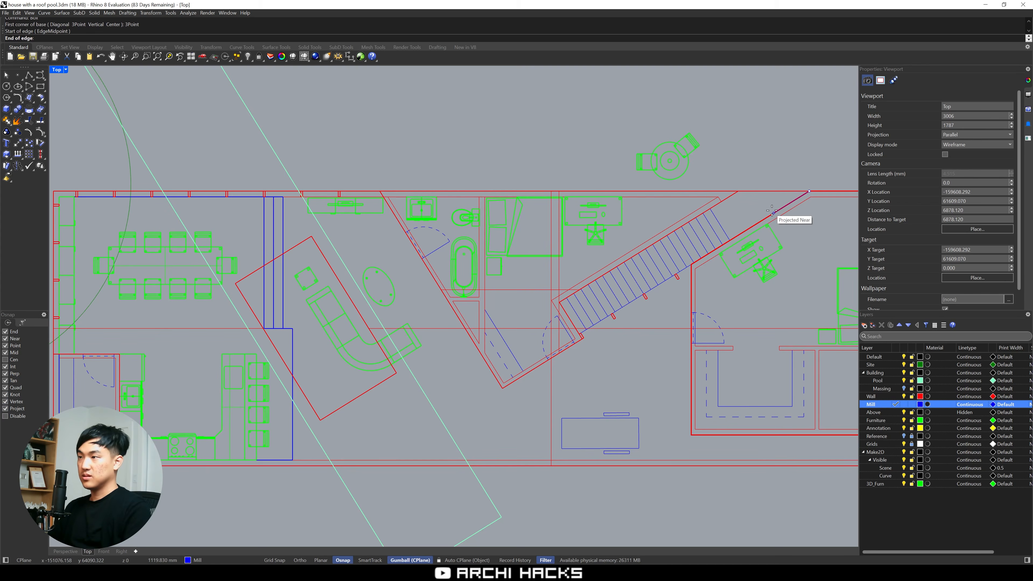
left_click(501, 381)
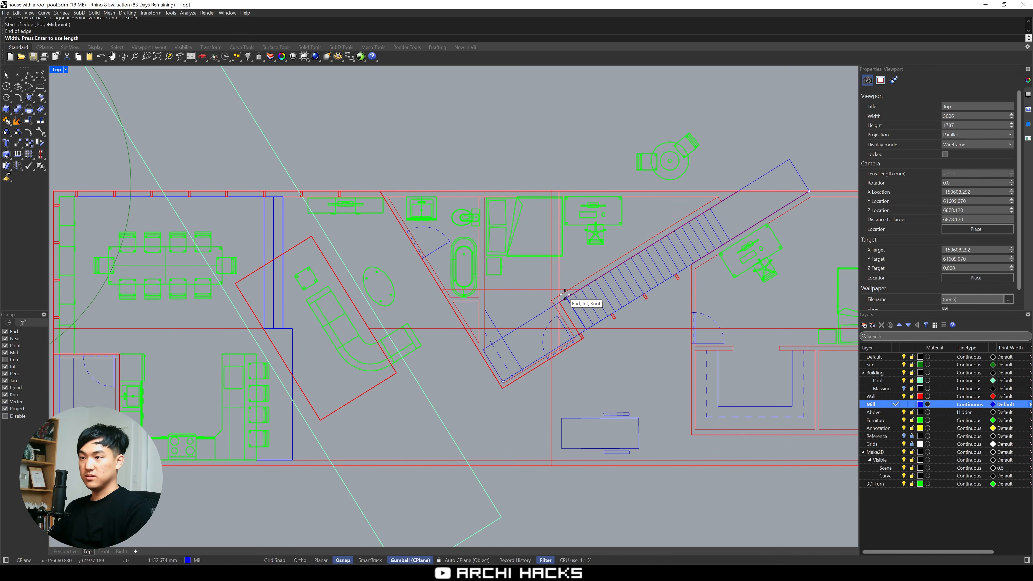
key("ctrl+m")
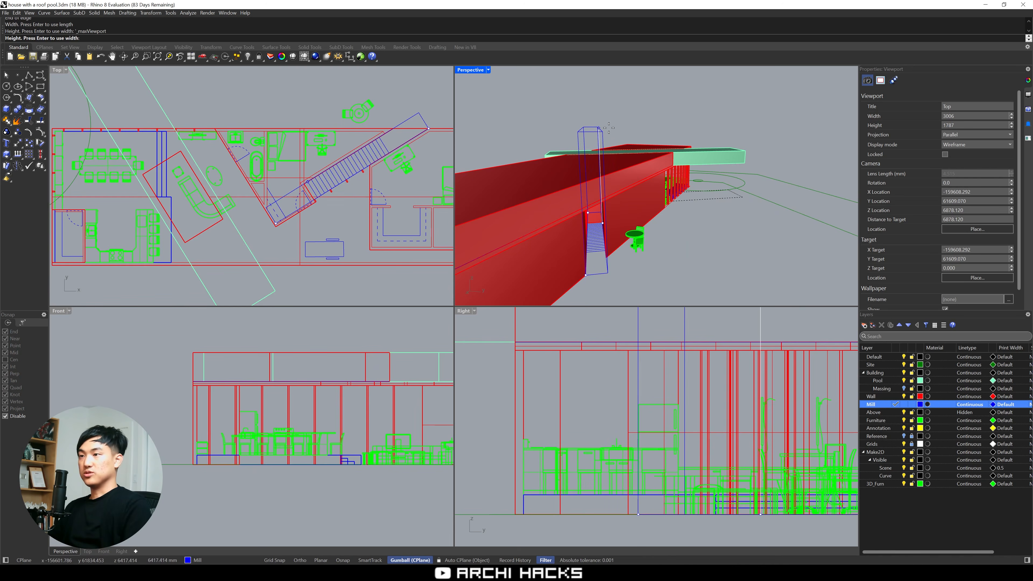
left_click(615, 127)
right_click_drag(639, 142, 651, 230)
Draw a box over the first stair tread at the outer wall end of the stair
key("ctrl+m")
scroll(558, 265, "up", 8)
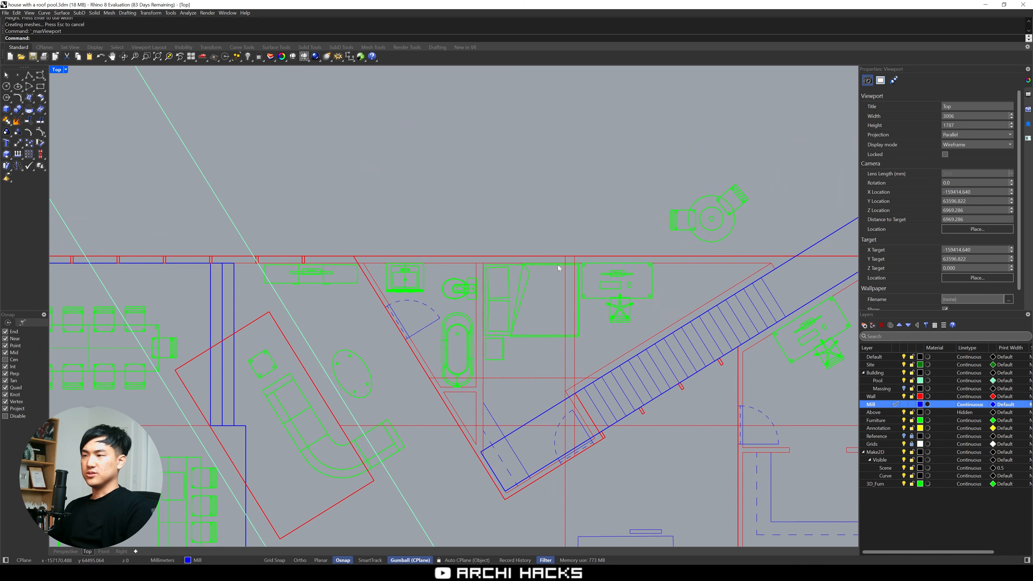
scroll(710, 298, "up", 2)
key("ctrl+m")
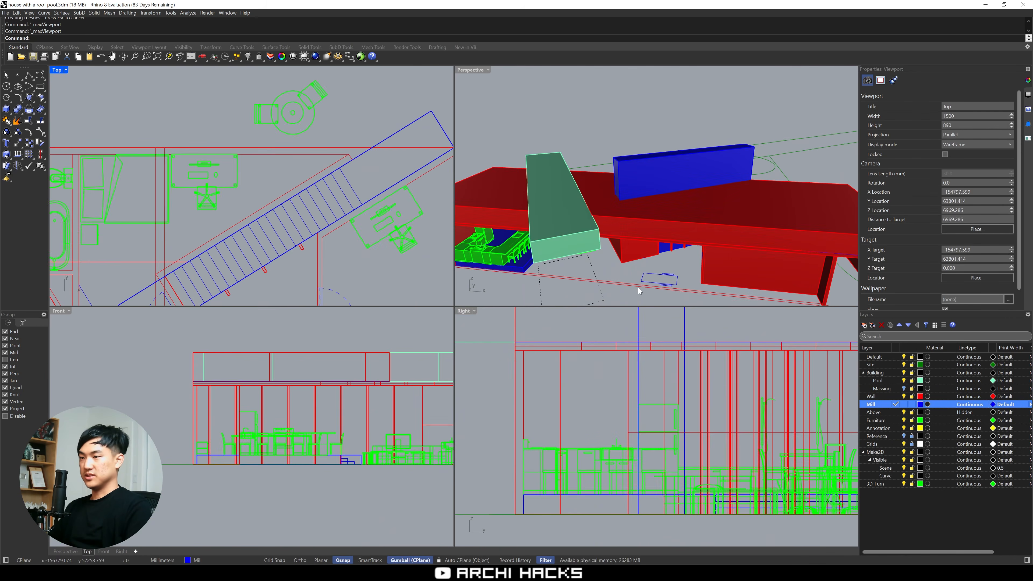
key("ctrl+m")
right_click_drag(514, 309, 475, 270)
left_click(588, 232)
left_click(633, 305)
left_click(616, 314)
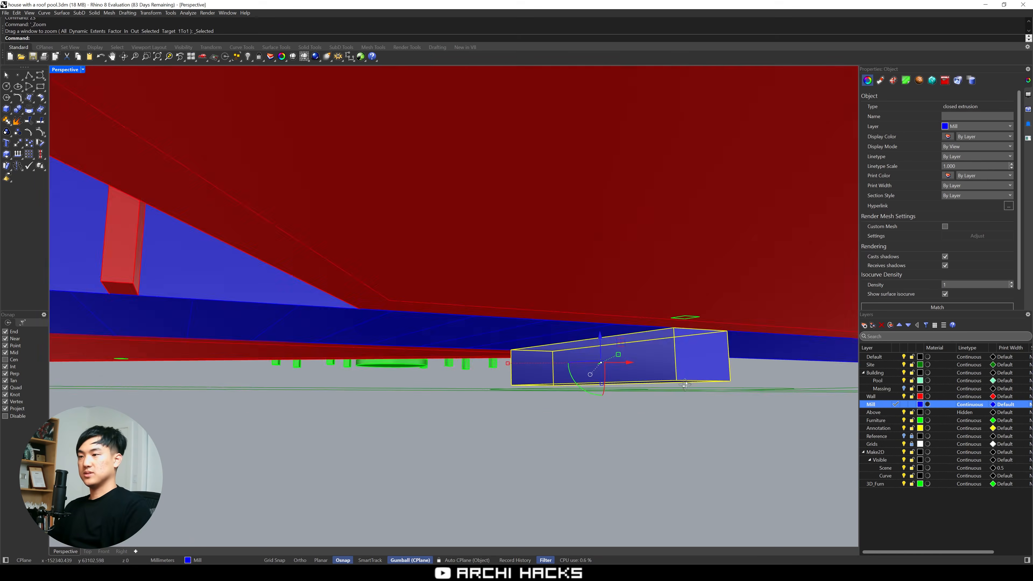
Scale the first tread box vertically to a height of 120 mm and move it up so its base sits on the plan
scroll(725, 355, "up", 5)
left_click(726, 355)
key("Escape")
type("s1")
left_click(722, 409)
left_click(726, 360)
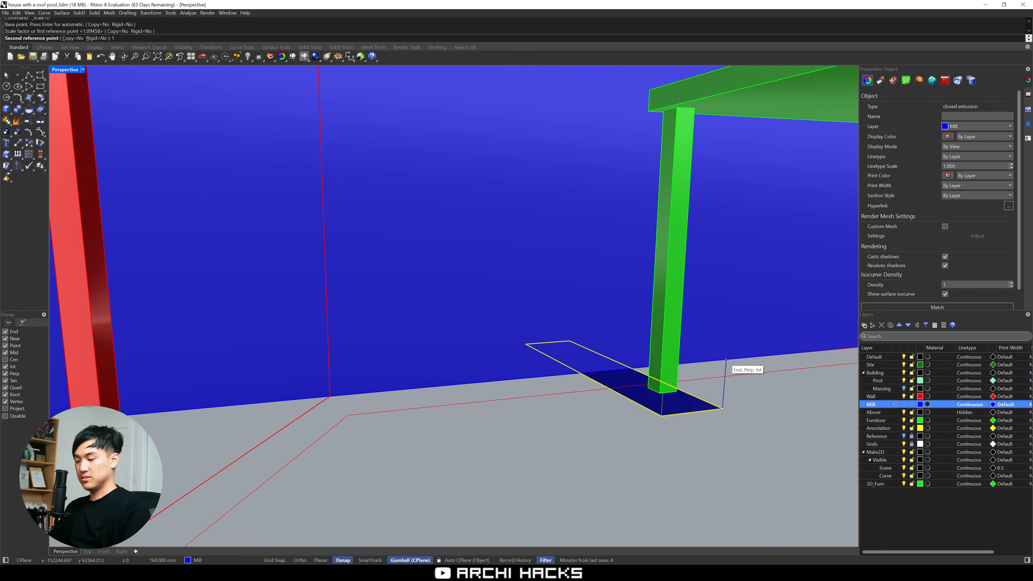
type("m")
left_click(722, 409)
left_click(725, 360)
type("c")
left_click(726, 360)
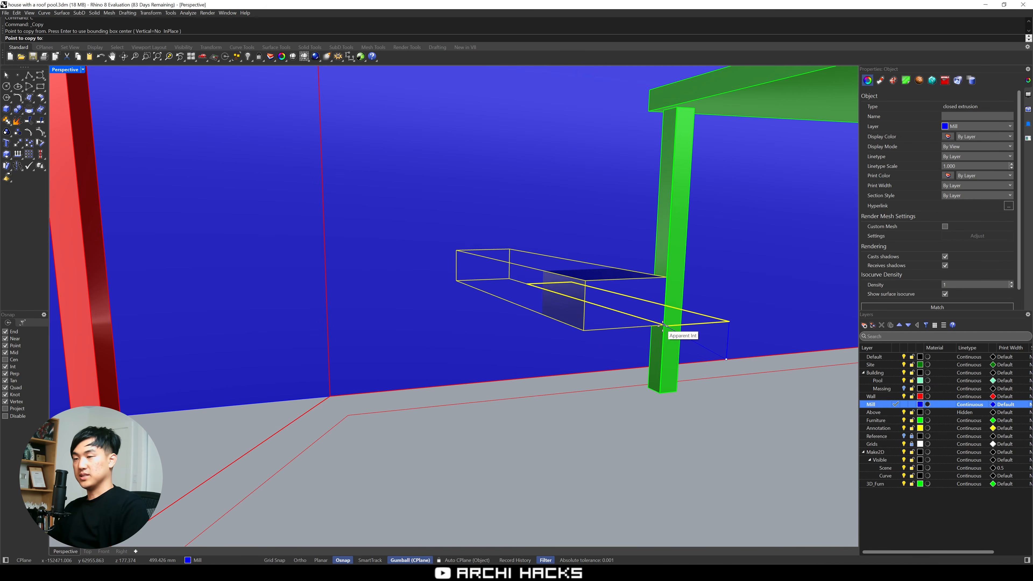
right_click_drag(669, 327, 422, 296)
key("Escape")
key("Escape")
Show the perspective view in Wireframe and look at the first tread box from the stair side
left_click(83, 69)
left_click(85, 97)
right_click_drag(174, 200, 306, 295)
Copy the first tread box six times up the stair, placing each copy at the previous tread's top corner
left_click(272, 322)
type("c")
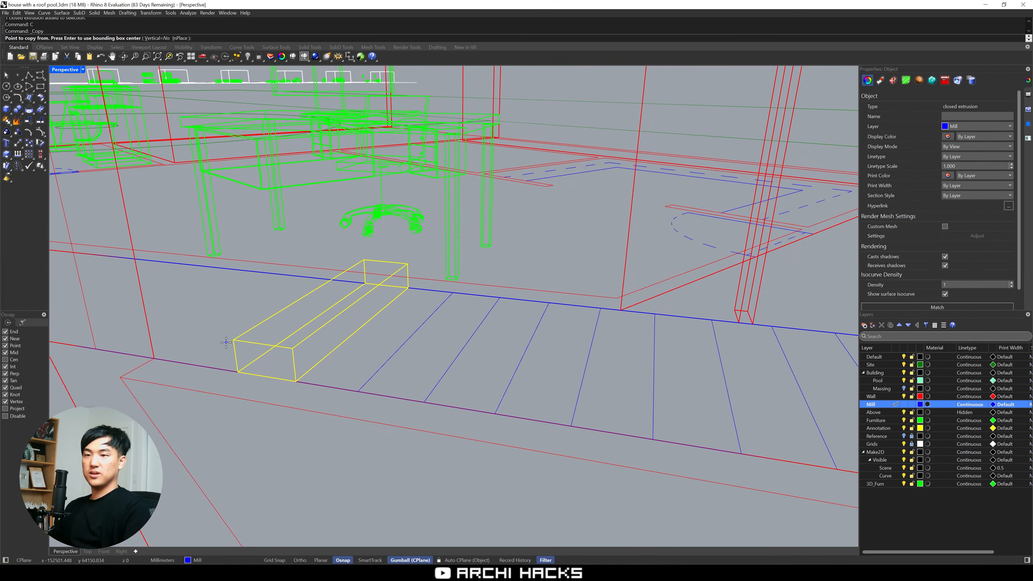
left_click(238, 371)
left_click(292, 349)
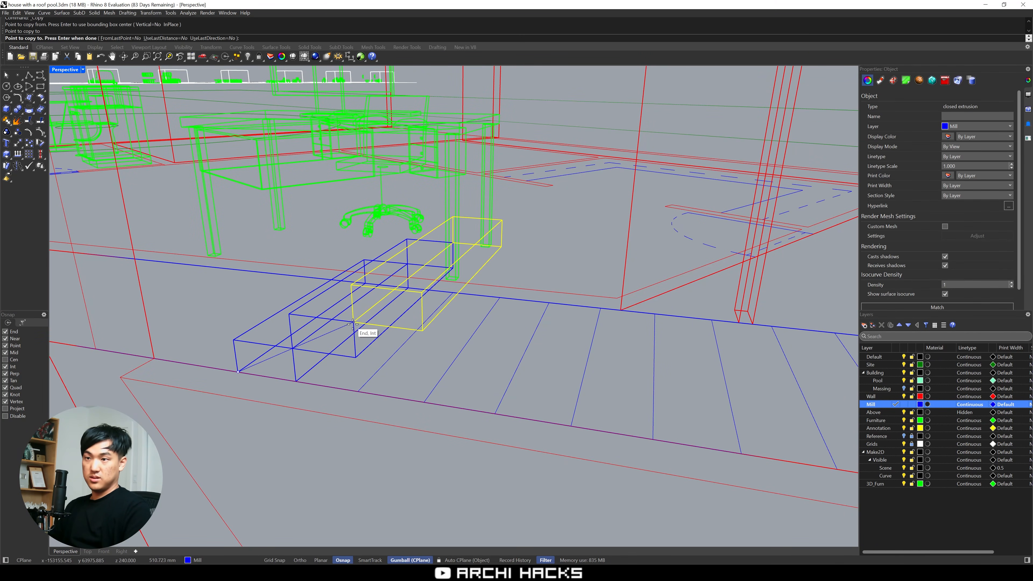
left_click(352, 324)
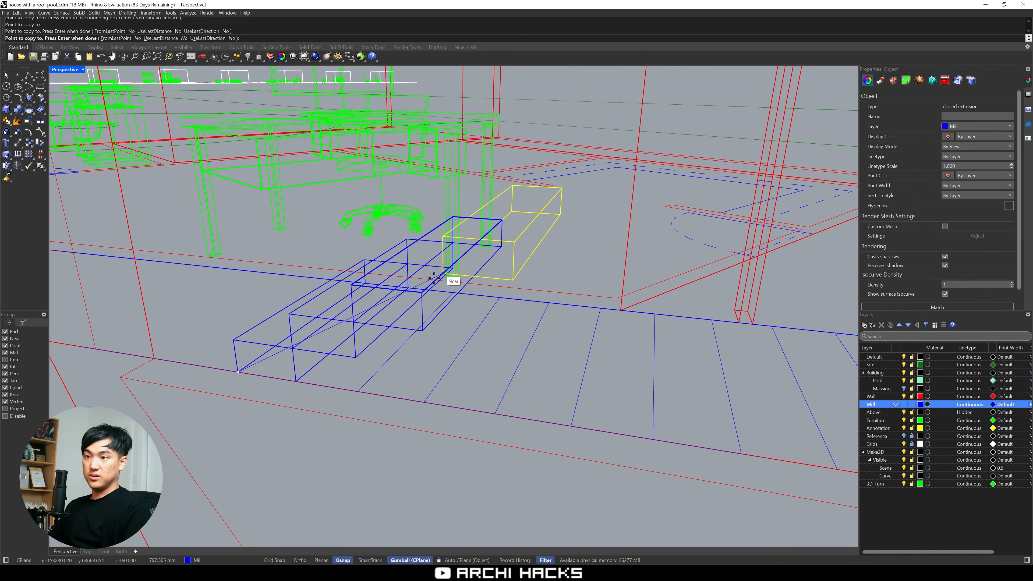
left_click(423, 299)
left_click(503, 255)
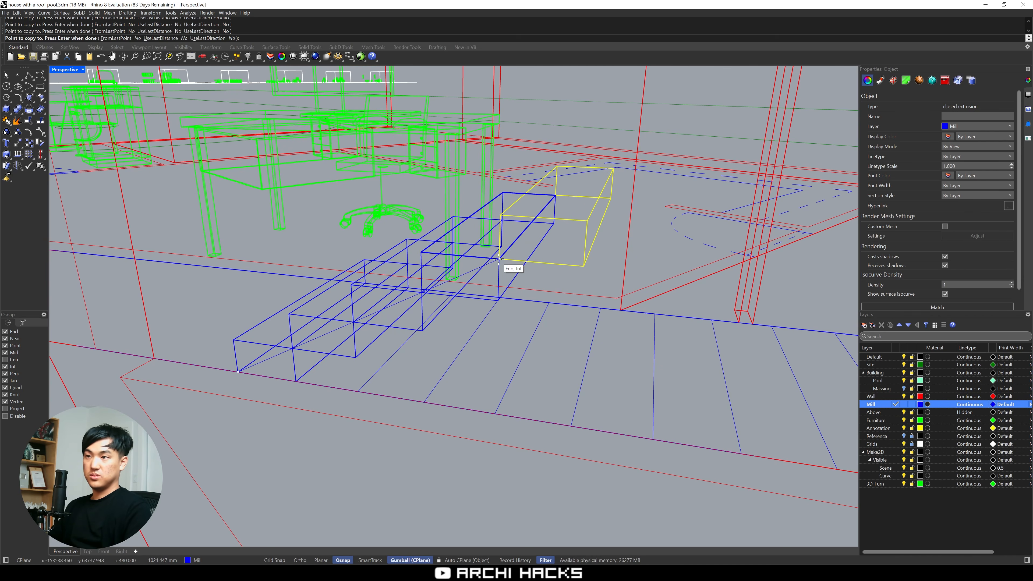
left_click(582, 223)
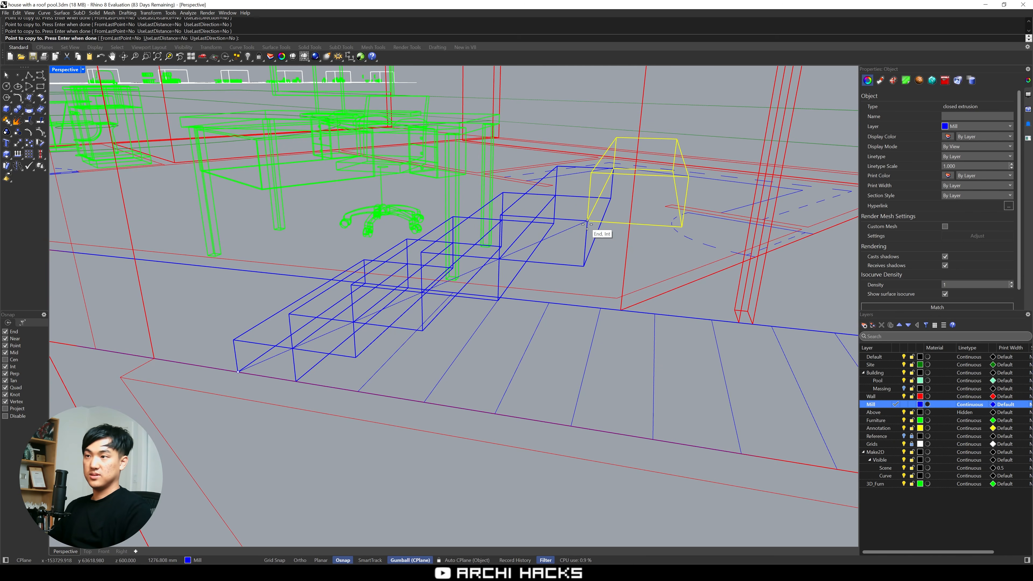
left_click(690, 178)
scroll(695, 193, "down", 3)
right_click_drag(695, 193, 647, 307)
key("Return")
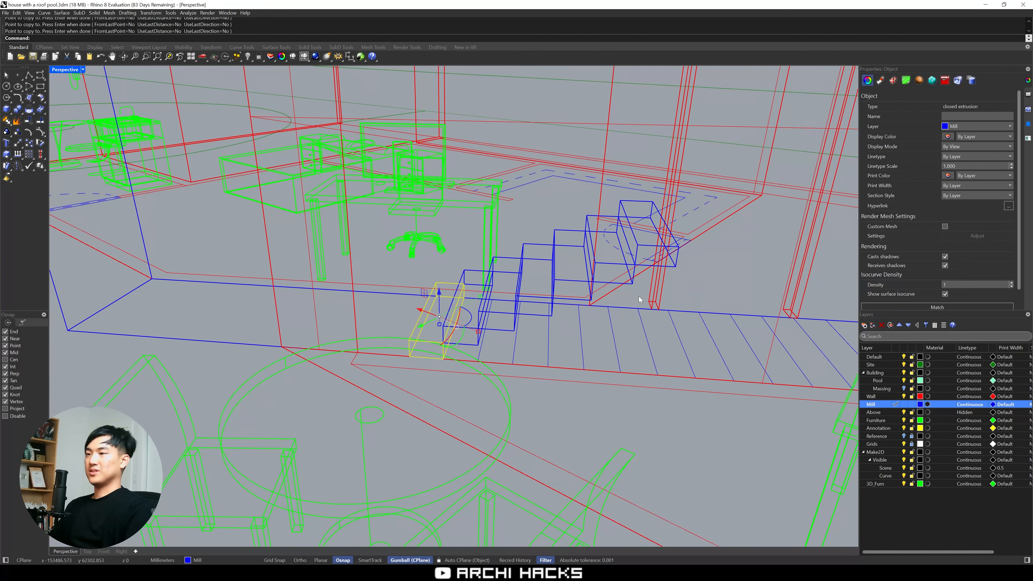
Copy the set of seven treads four times, end to end, to continue the stair up past the roof
type("SelLast")
key("Return")
type("C")
key("Return")
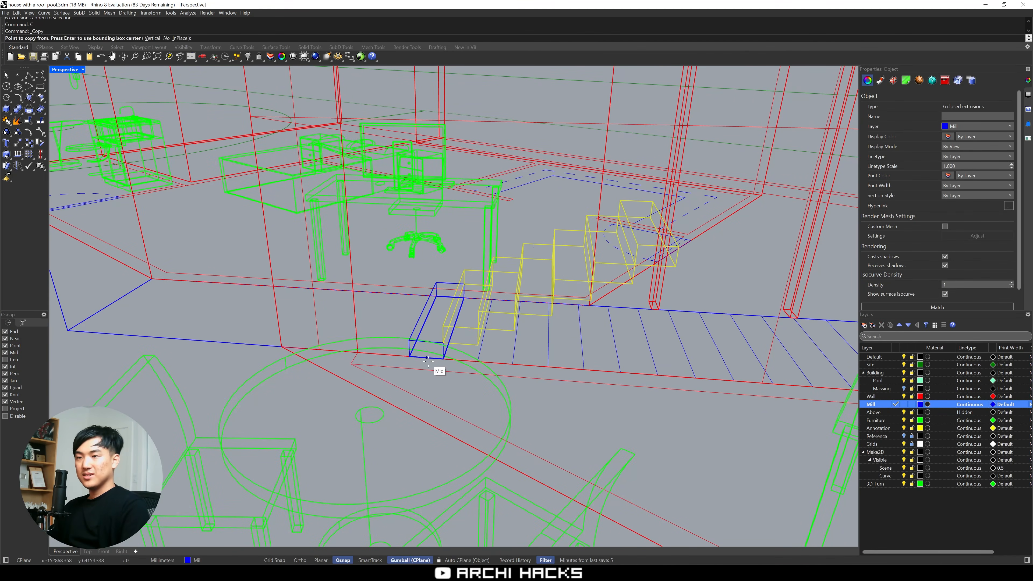
left_click(409, 357)
left_click(679, 247)
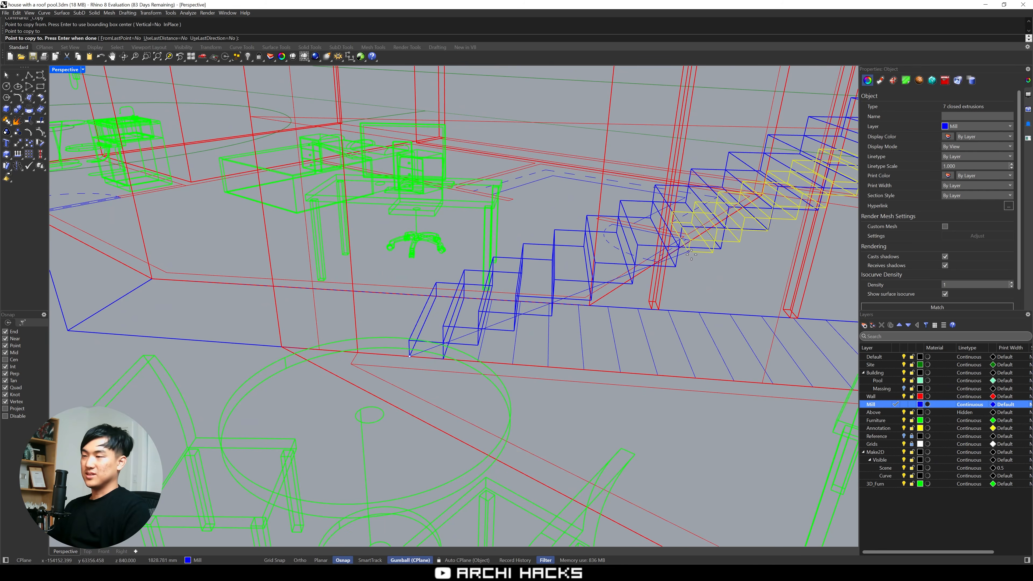
scroll(679, 247, "down", 5)
right_click_drag(679, 247, 508, 309)
left_click(563, 288)
left_click(734, 189)
right_click_drag(734, 189, 583, 341, "shift")
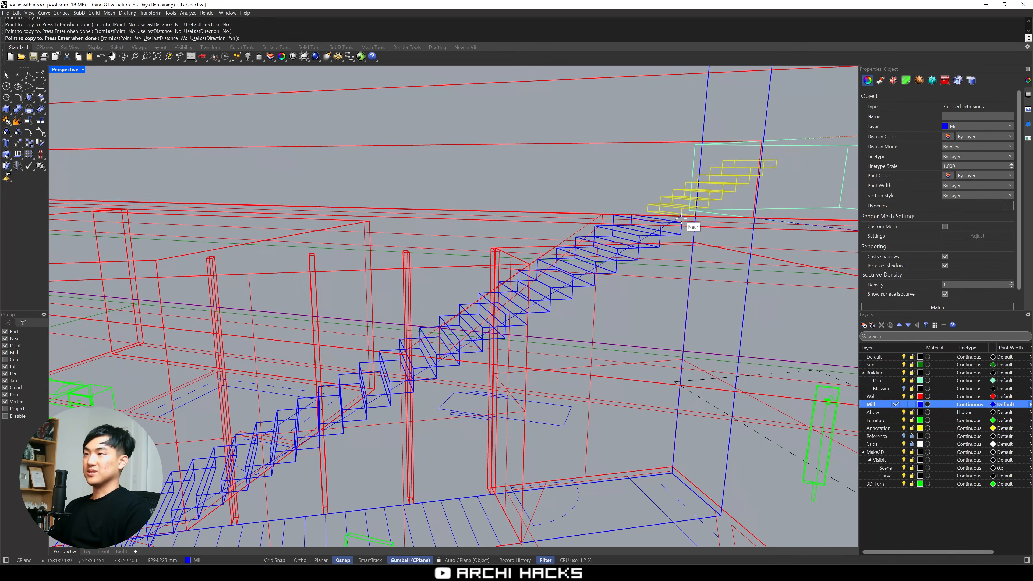
left_click(690, 229)
scroll(699, 238, "down", 5)
scroll(708, 243, "down", 5)
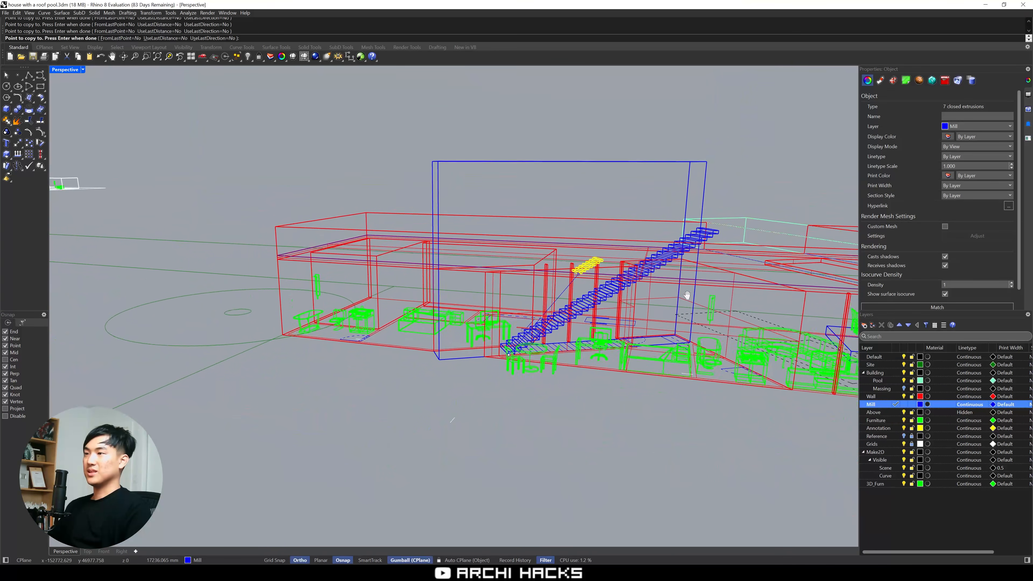
Examine the copied stair treads from several sides to check how the flight meets the roof and parapet
right_click_drag(685, 295, 621, 342)
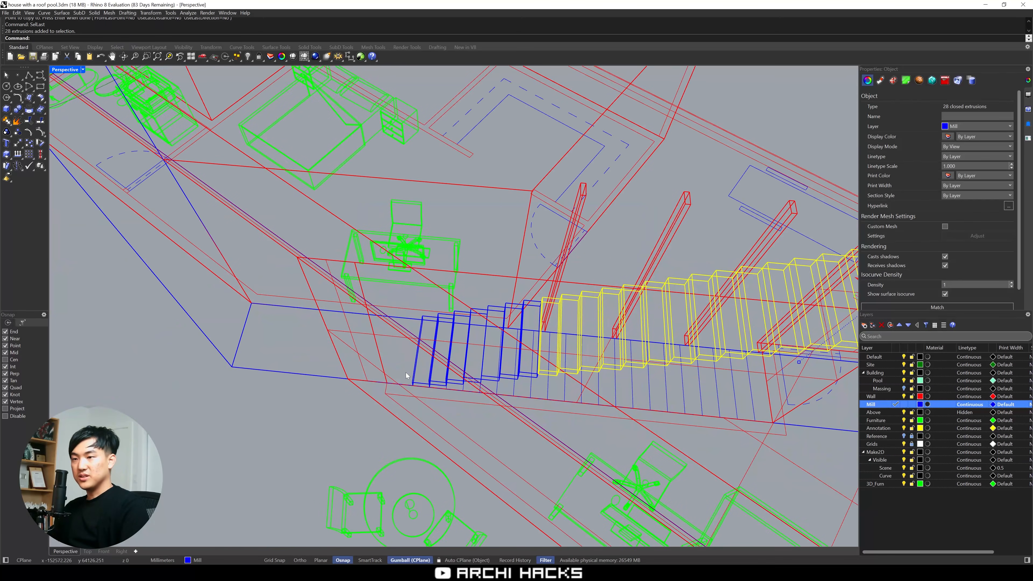
right_click_drag(401, 416, 517, 329)
scroll(456, 351, "down", 5)
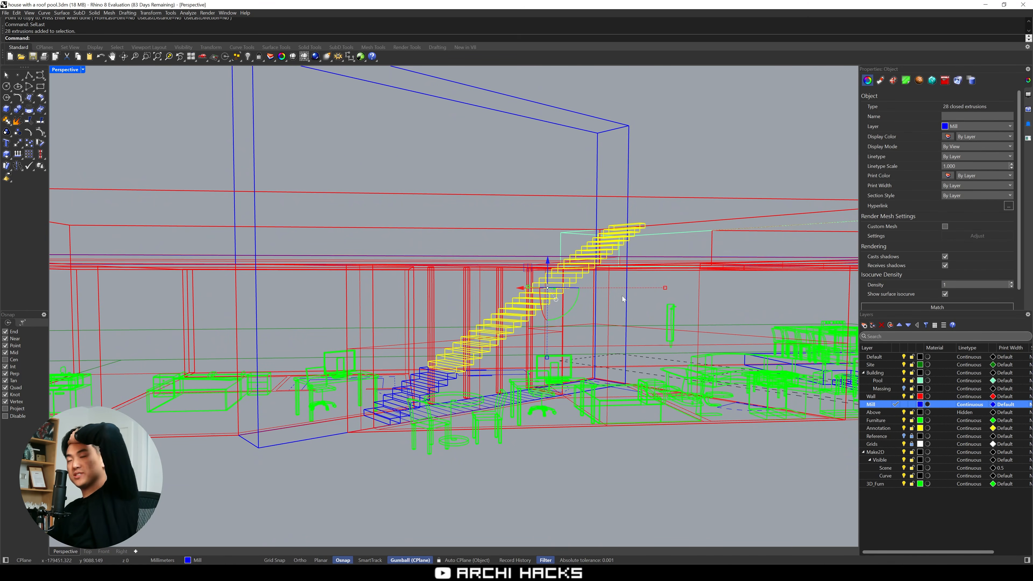
scroll(586, 259, "down", 3)
left_click(584, 216)
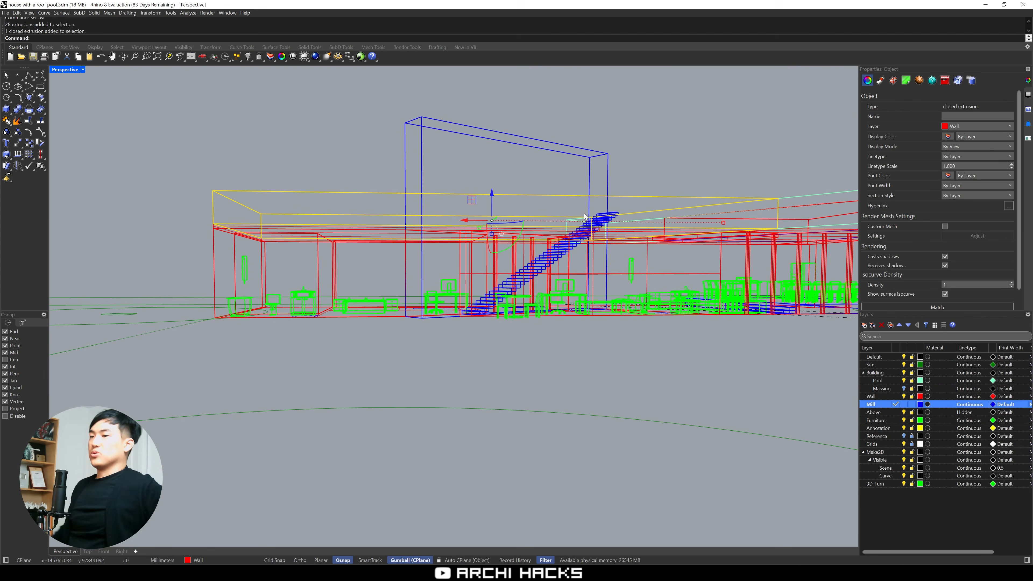
key("Escape")
right_click_drag(537, 209, 541, 227)
right_click_drag(447, 171, 464, 199)
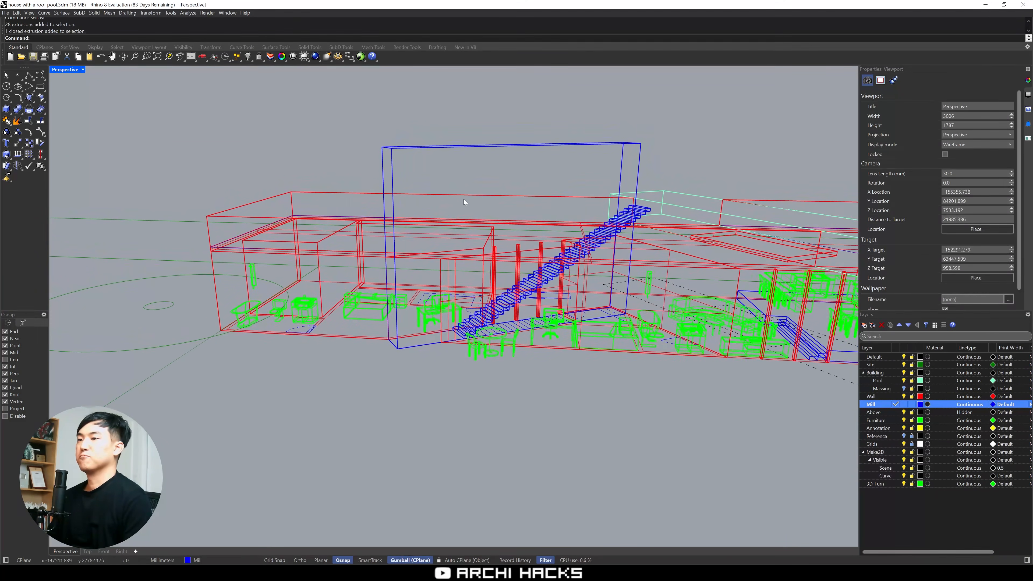
Subtract the tall stair box from the parapet above the stair with a Boolean difference
left_click(466, 196)
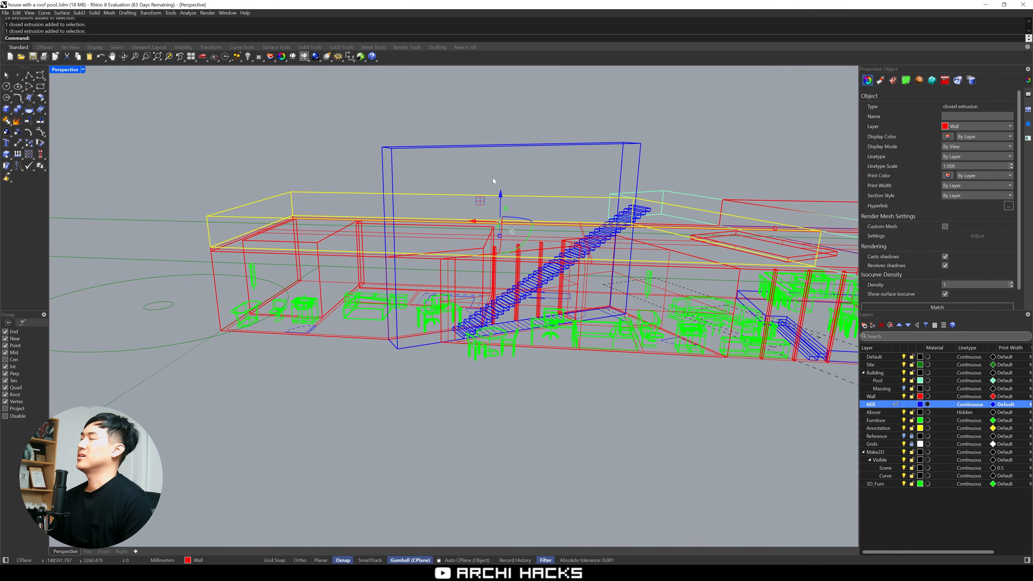
mouse_move(492, 202)
right_mouse_down()
mouse_move(494, 222)
mouse_move(492, 206)
right_mouse_up()
type("B")
left_click(473, 155)
key("Return")
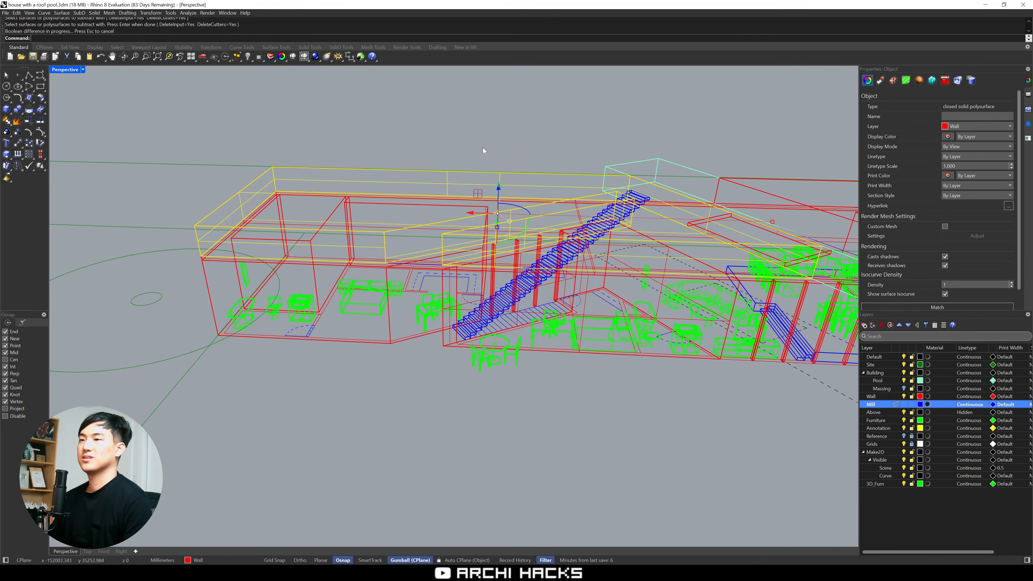
Show the perspective view in Shaded mode and inspect the stair opening from the outside
left_click(61, 70)
left_click(103, 105)
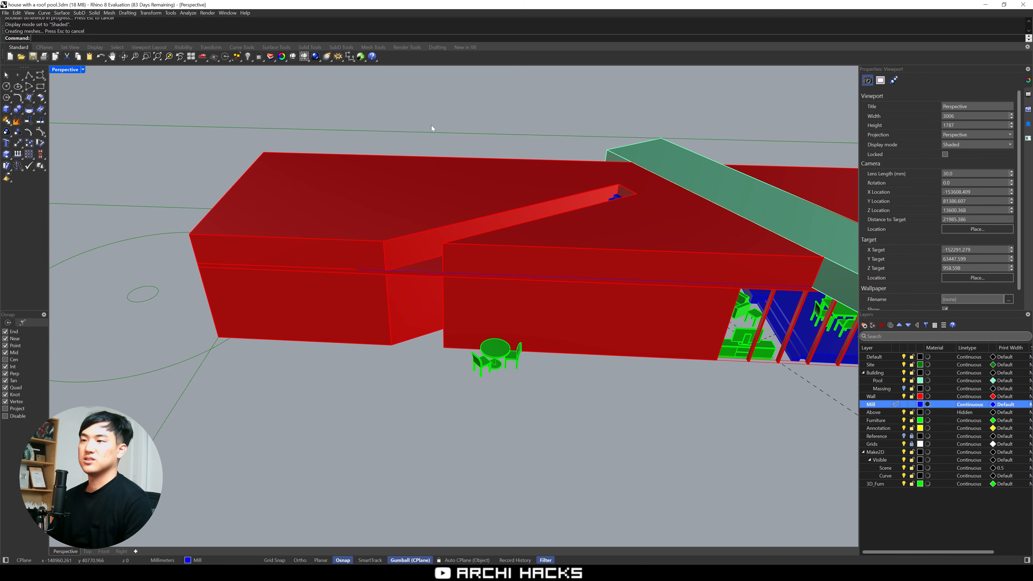
mouse_move(476, 242)
right_mouse_down()
mouse_move(537, 236)
mouse_move(531, 225)
right_mouse_up()
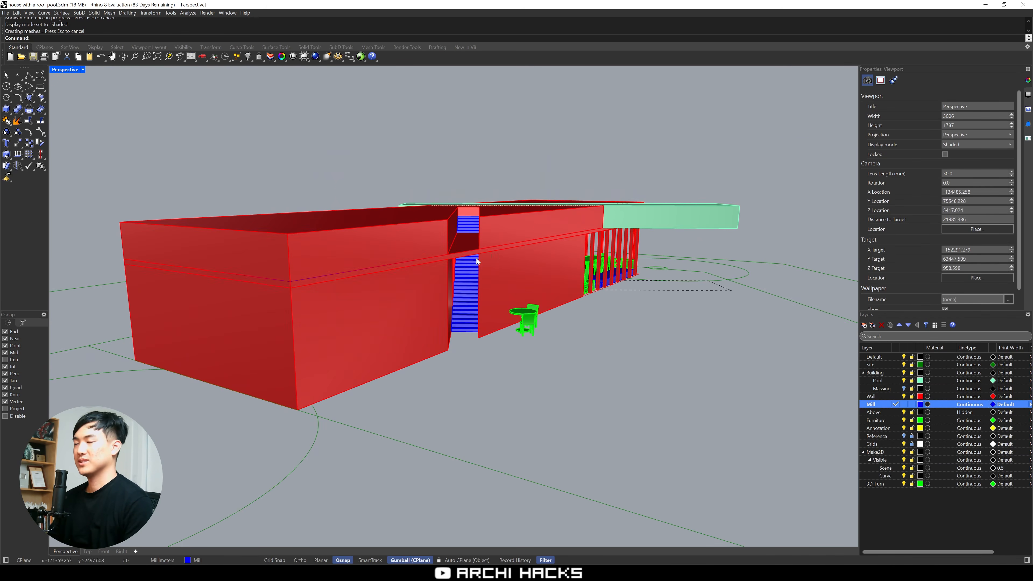
scroll(476, 259, "up", 2)
Undo the parapet cut and copy the tall stair box to the clipboard
key("ctrl+z")
right_click_drag(477, 258, 465, 262)
left_click(447, 289)
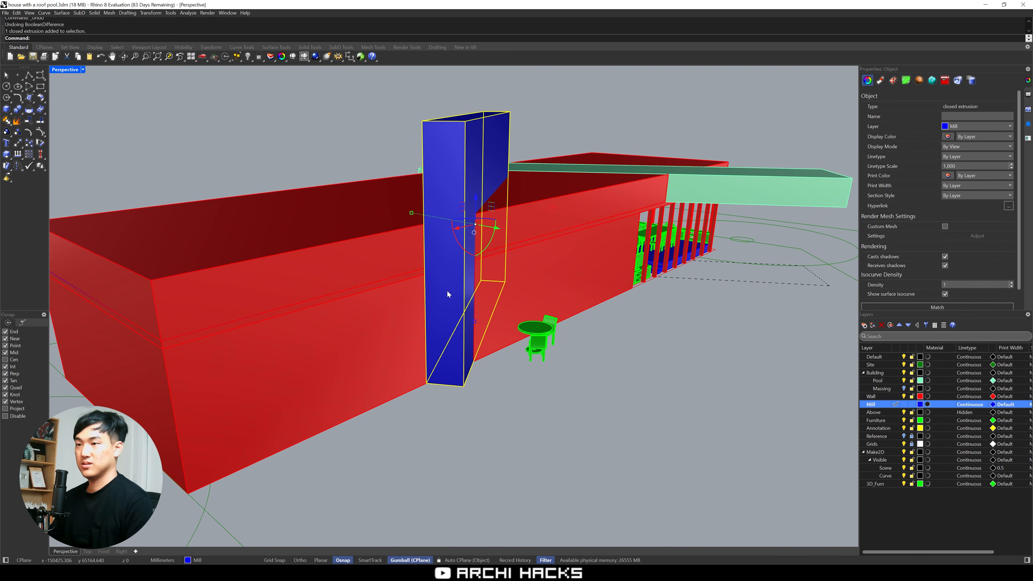
Cut the stair opening out of the parapet again with a Boolean difference using the stair box
left_click(530, 225)
key("space")
left_click(458, 197)
key("space")
Delete the closed roof outline curve that crosses the stair opening
left_click(463, 257)
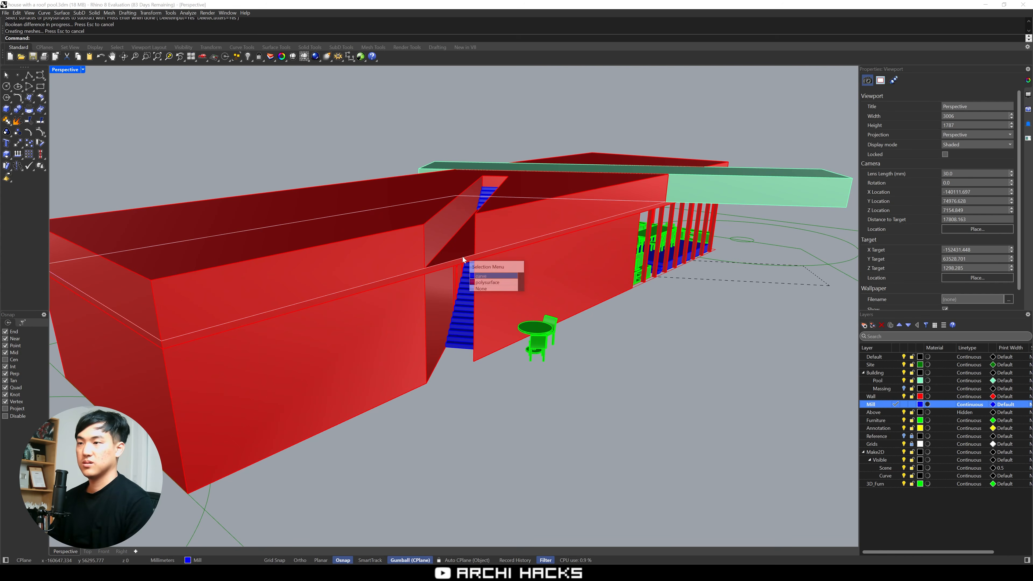
left_click(461, 224)
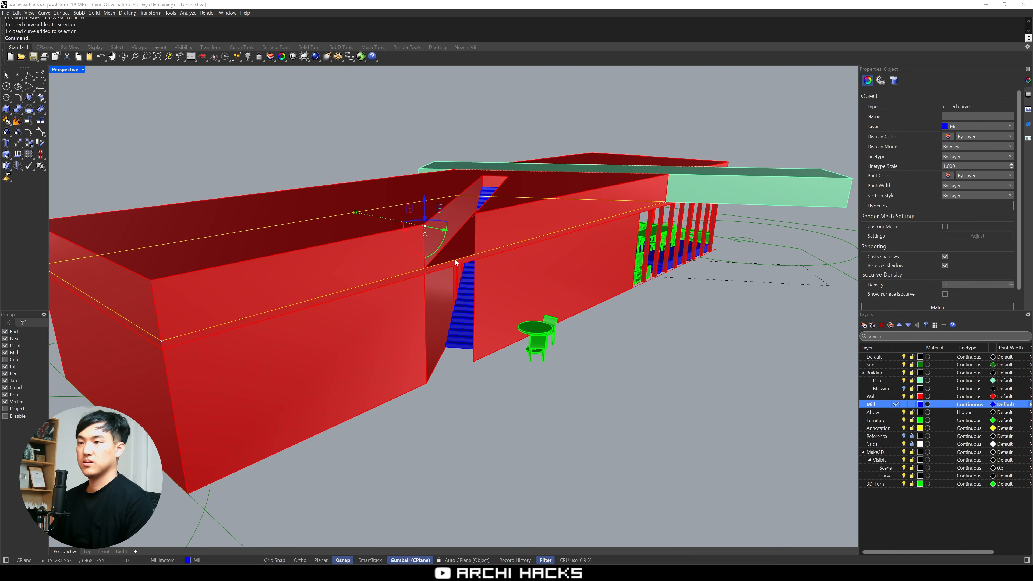
key("Delete")
Paste the copied stair box back in its original place
left_click(510, 237)
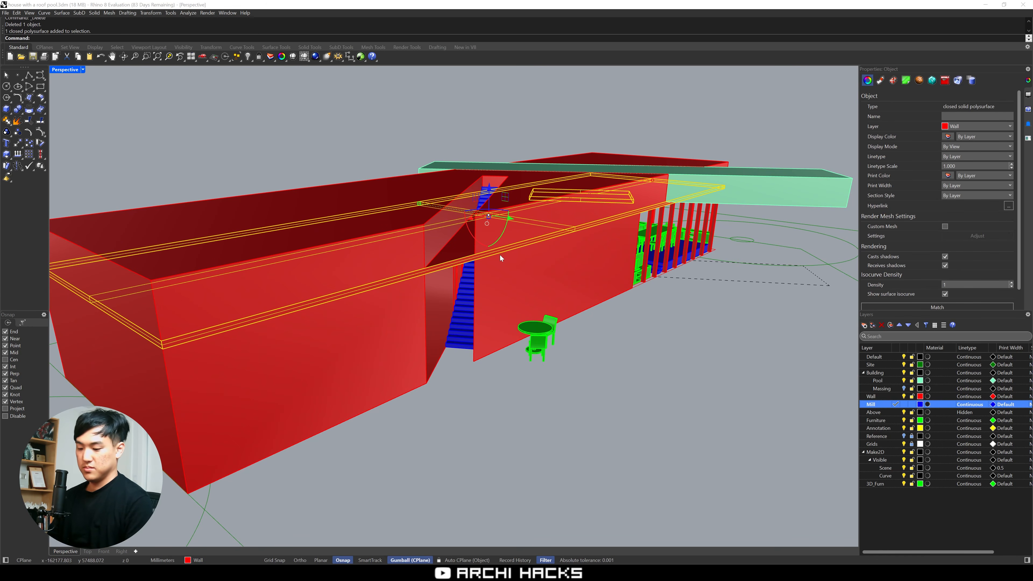
key("ctrl+v")
key("Escape")
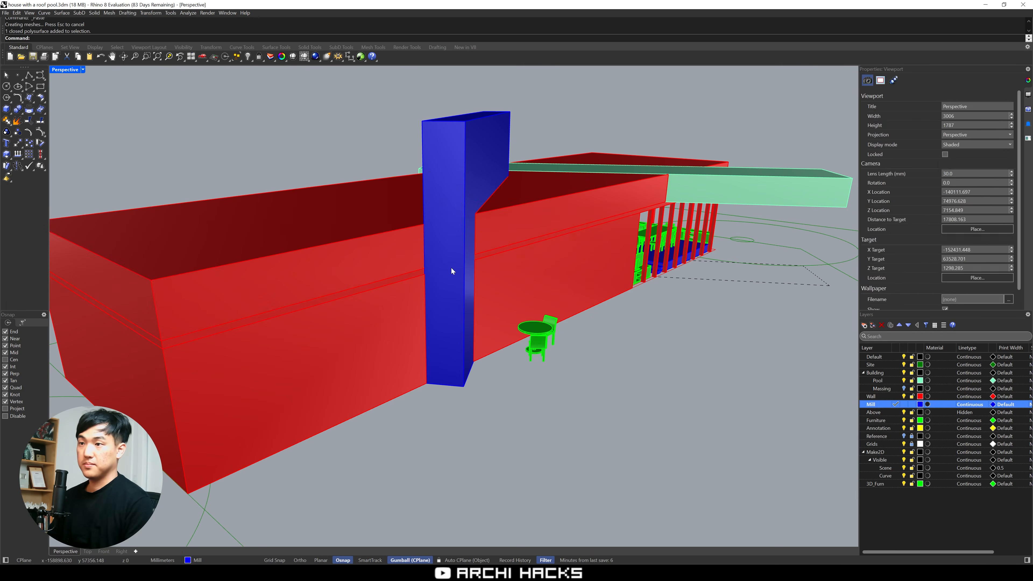
Cut the stair opening out of the roof slab with a Boolean difference using the tall stair box
scroll(435, 272, "up", 5)
left_click(408, 281)
left_click(425, 302)
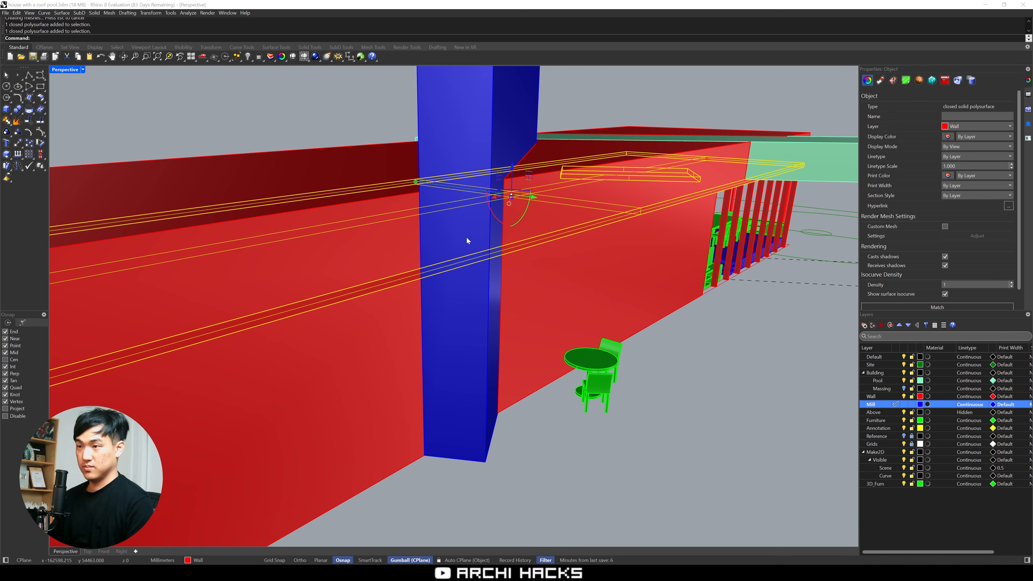
type("bd")
key("Return")
left_click(468, 237)
key("Return")
right_click_drag(503, 284, 506, 312)
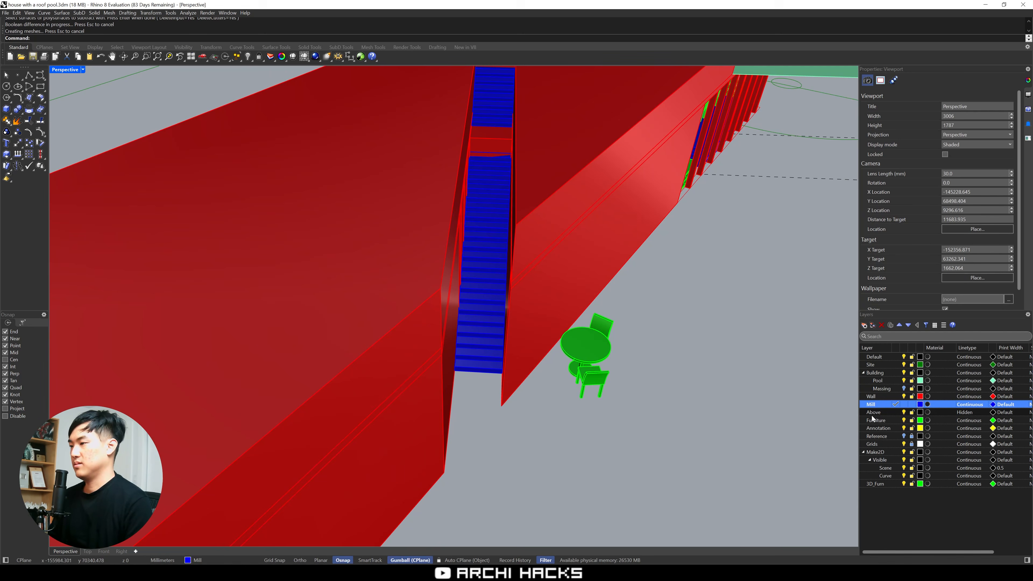
Switch the viewport to Wireframe display and lock everything outside the selection around the stair
left_click(53, 69)
left_click(72, 97)
scroll(476, 257, "down", 5)
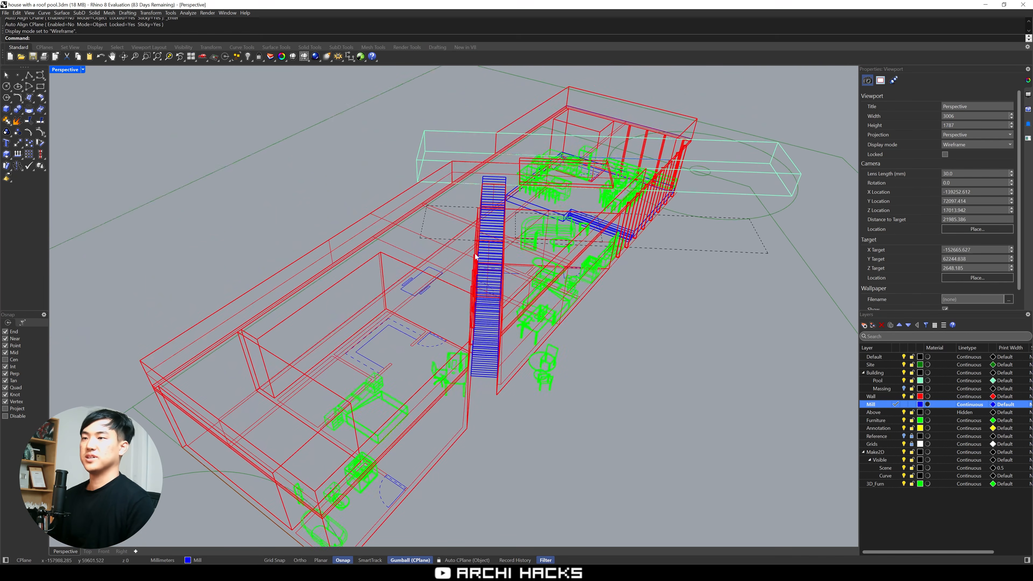
left_click_drag(508, 420, 510, 424)
right_click_drag(507, 408, 601, 466)
scroll(588, 401, "up", 3)
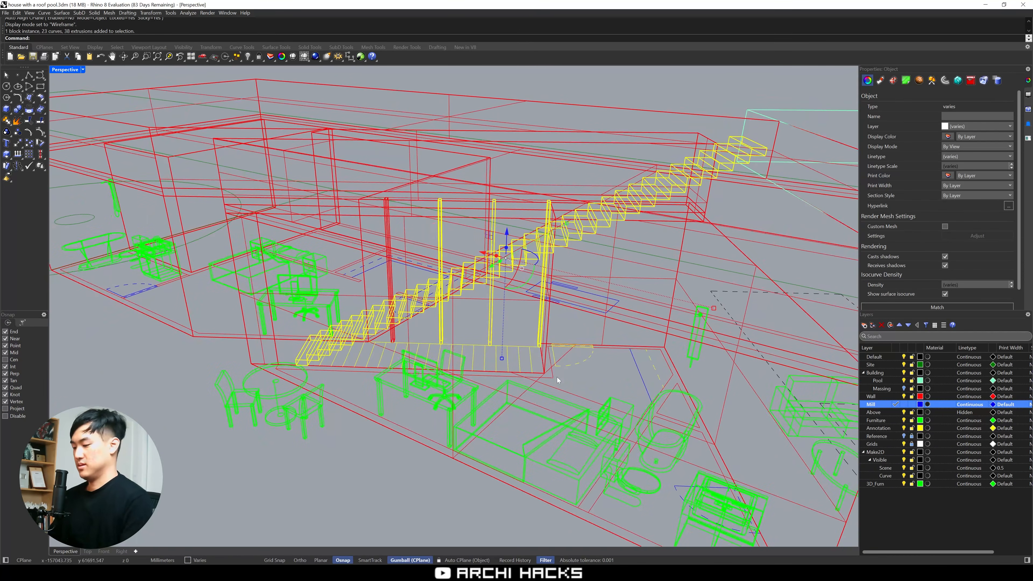
key("ctrl+i")
key("ctrl+l")
Lock the three wall columns and the floor plan lines beside the stair
right_click_drag(557, 373, 379, 239)
scroll(426, 192, "down", 2)
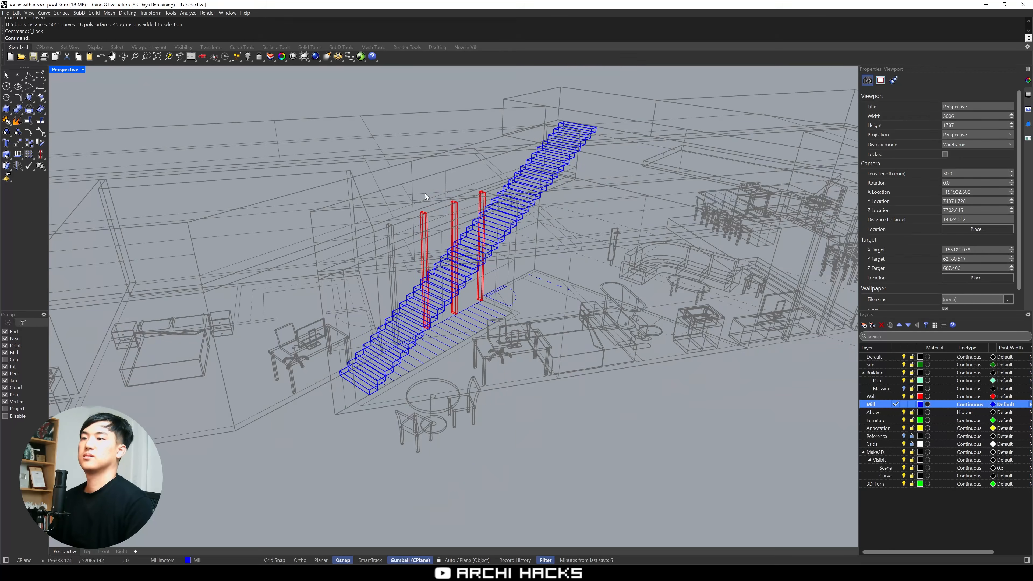
left_click_drag(417, 215, 416, 217)
left_click(483, 202, "shift")
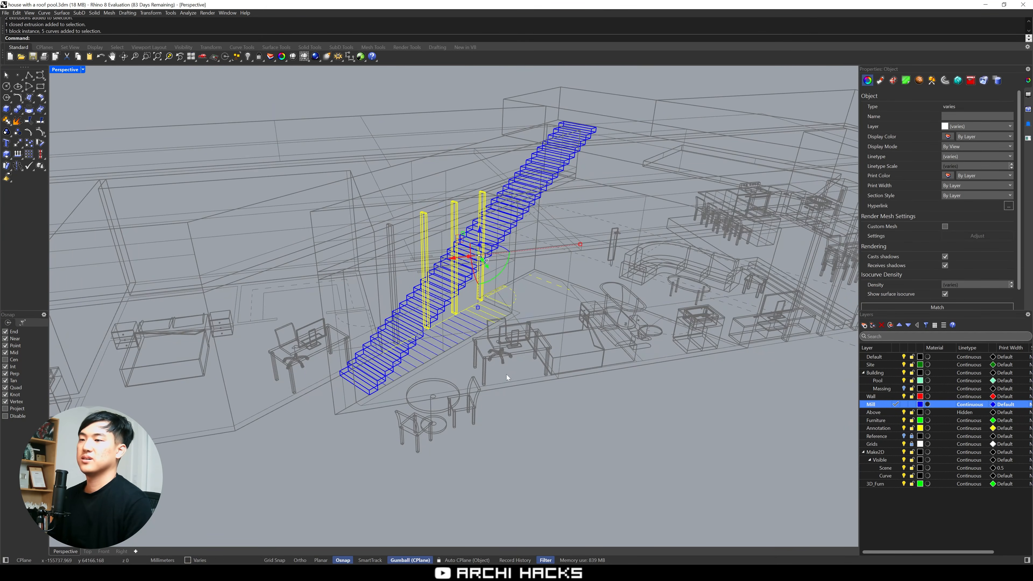
scroll(504, 376, "up", 2)
left_click_drag(378, 298, 378, 299, "shift")
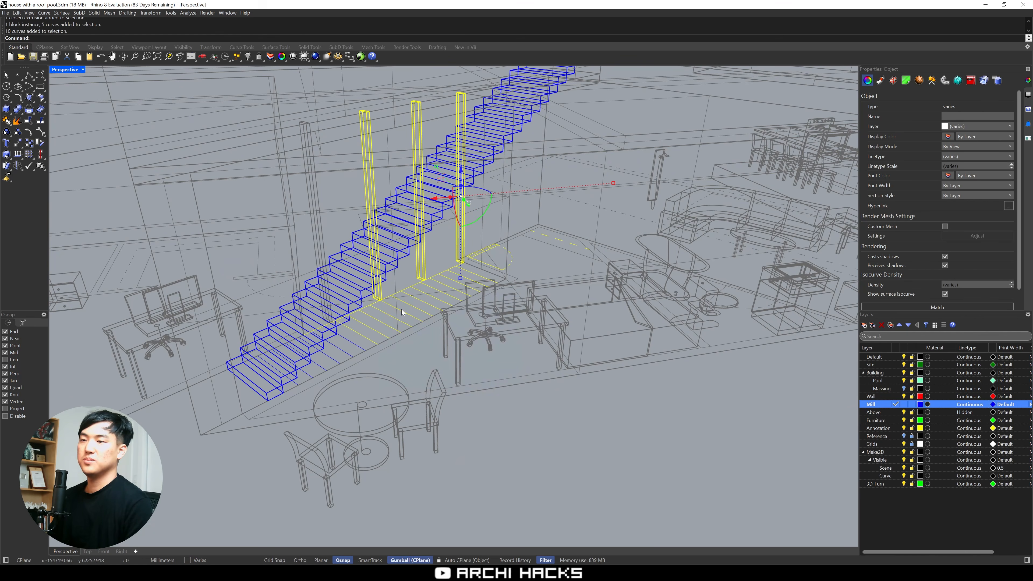
key("ctrl+l")
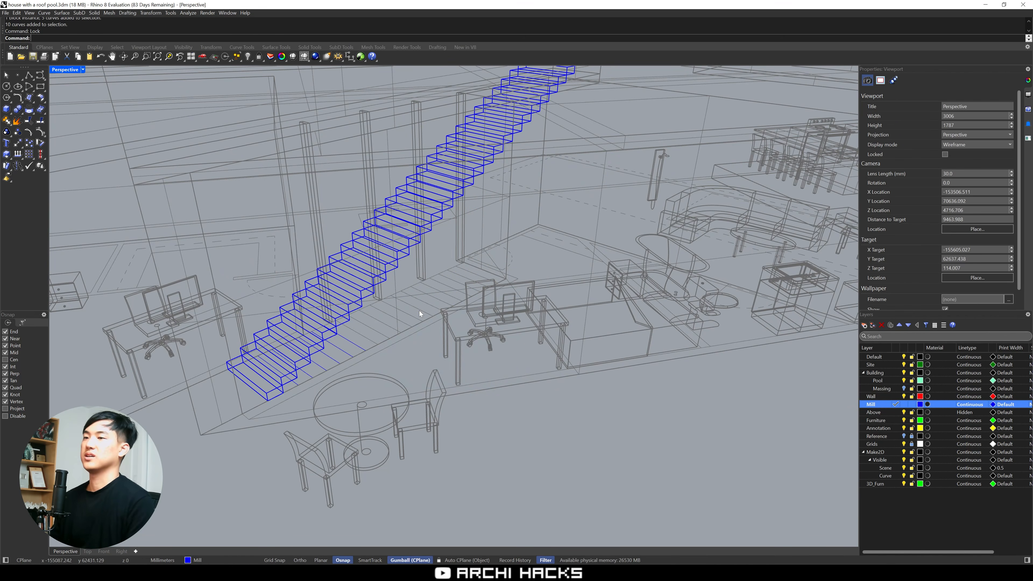
Select the remaining plan curves under the foot of the stair with SelCrv and lock them
scroll(348, 404, "up", 2)
right_click_drag(348, 404, 415, 387)
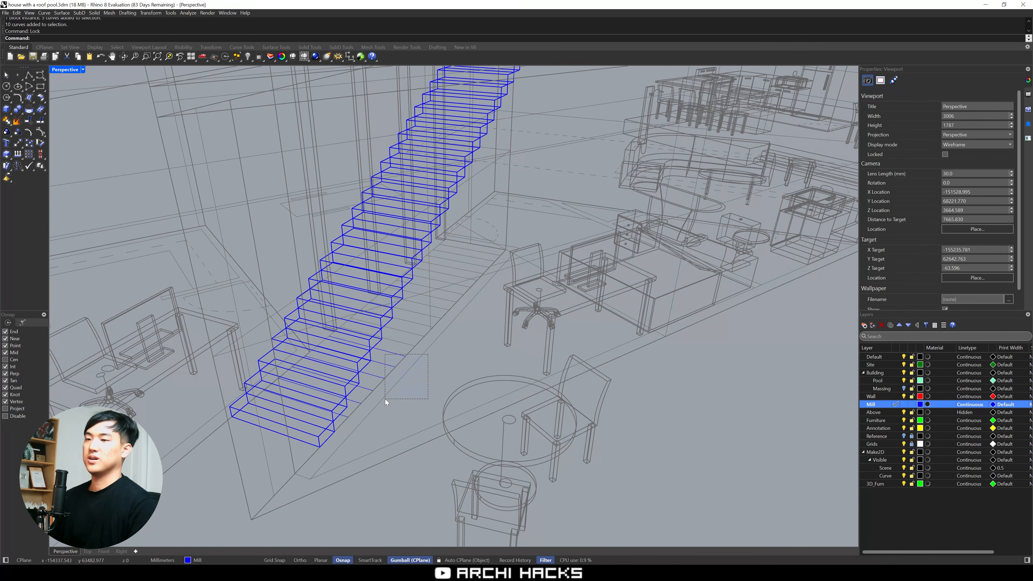
left_click_drag(385, 398, 386, 399)
key("Escape")
type("SelCrv")
key("Return")
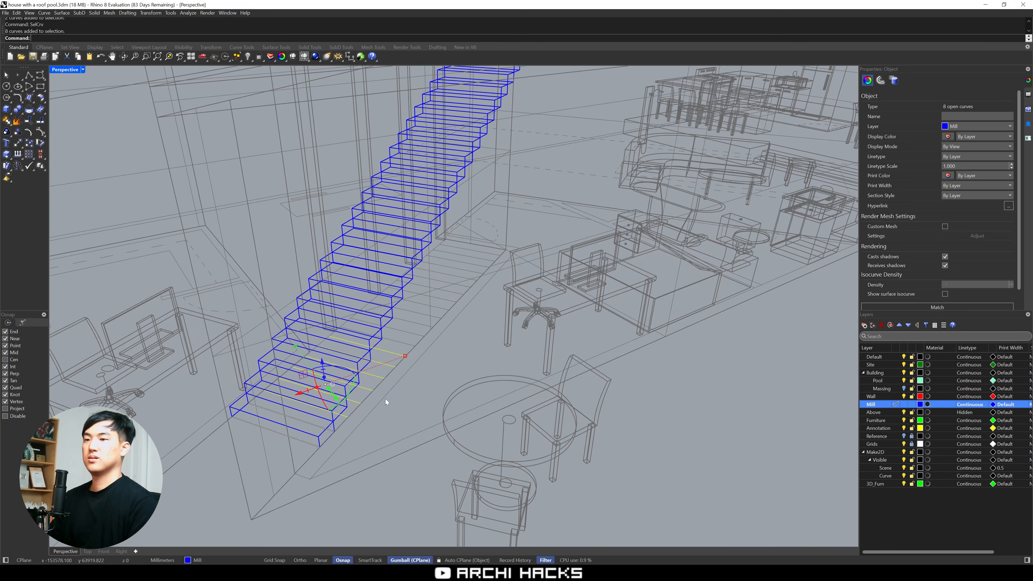
type("Lock")
key("Return")
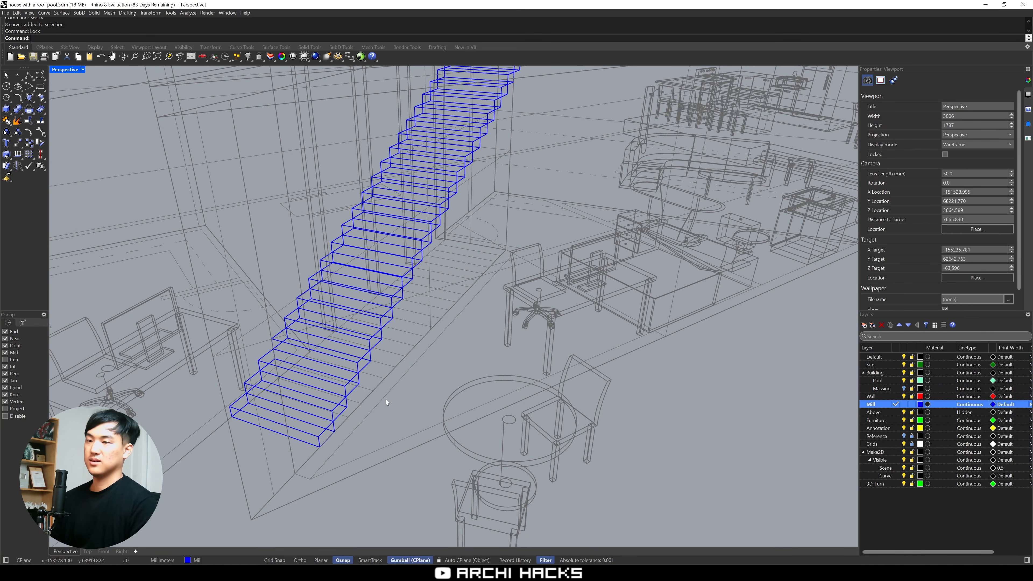
Select all the stair steps that are still unlocked
scroll(386, 399, "down", 4)
mouse_move(386, 399)
right_mouse_down()
mouse_move(378, 355)
mouse_move(369, 391)
right_mouse_up()
key("ctrl+a")
scroll(369, 391, "down", 2)
scroll(369, 390, "down", 2)
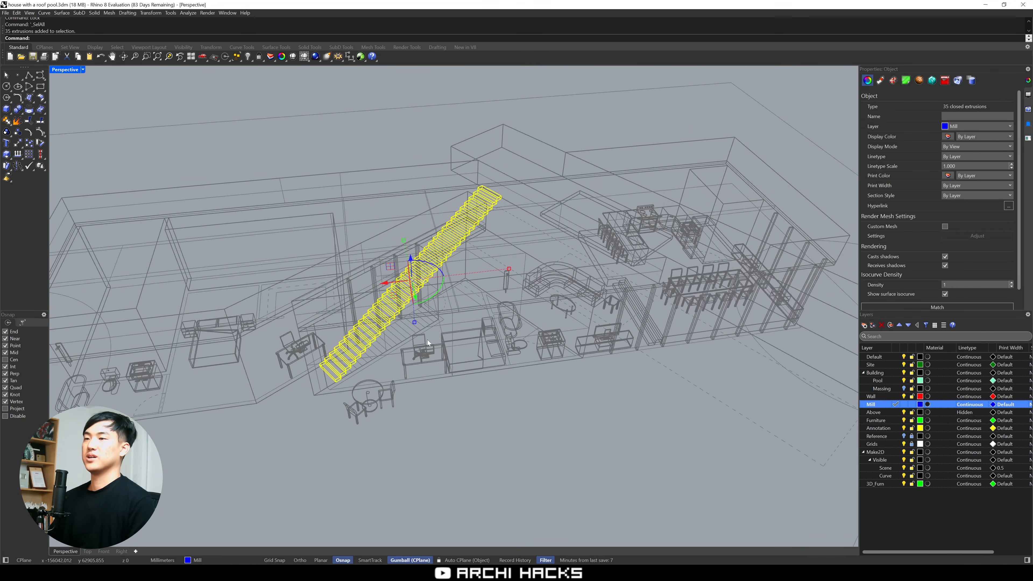
right_click_drag(493, 238, 491, 261, "shift")
scroll(492, 282, "up", 6)
type("M")
key("Return")
right_click_drag(511, 213, 488, 179)
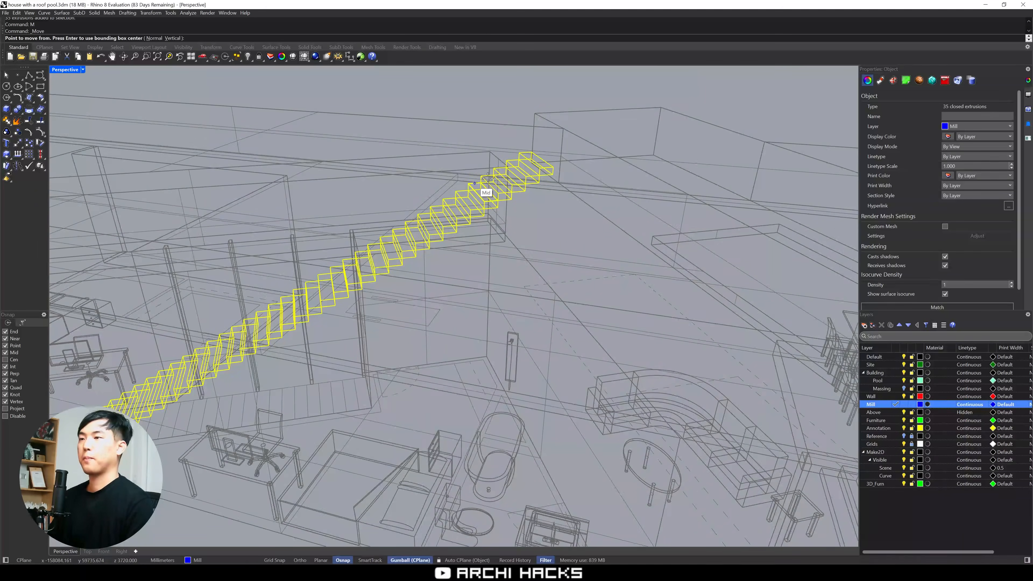
left_click(541, 166)
key("Escape")
type("M")
key("Return")
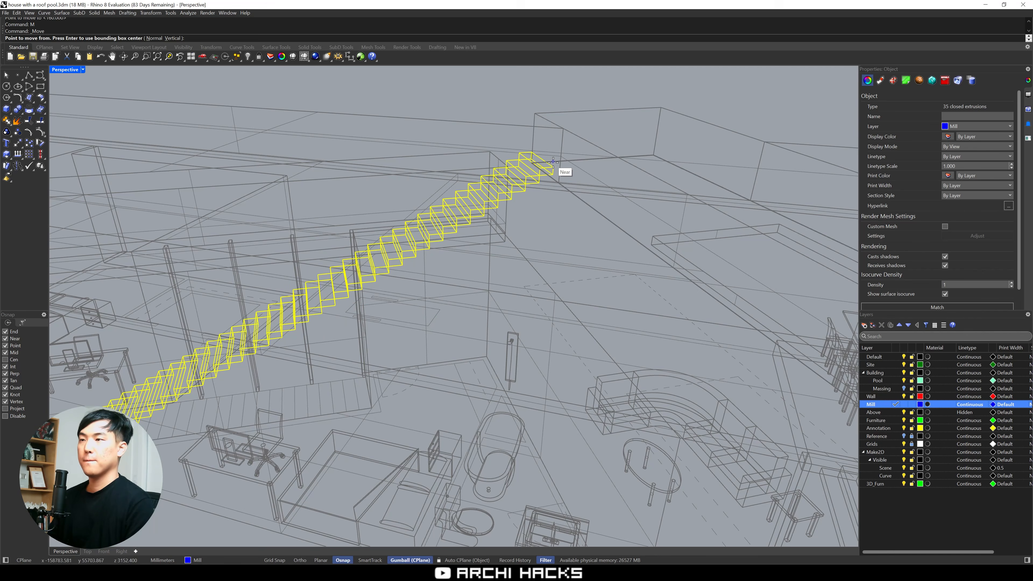
left_click(557, 167)
key("Escape")
Move the whole stair about 756 mm horizontally away from its upper end, starting from a corner of the top step
type("M")
key("Return")
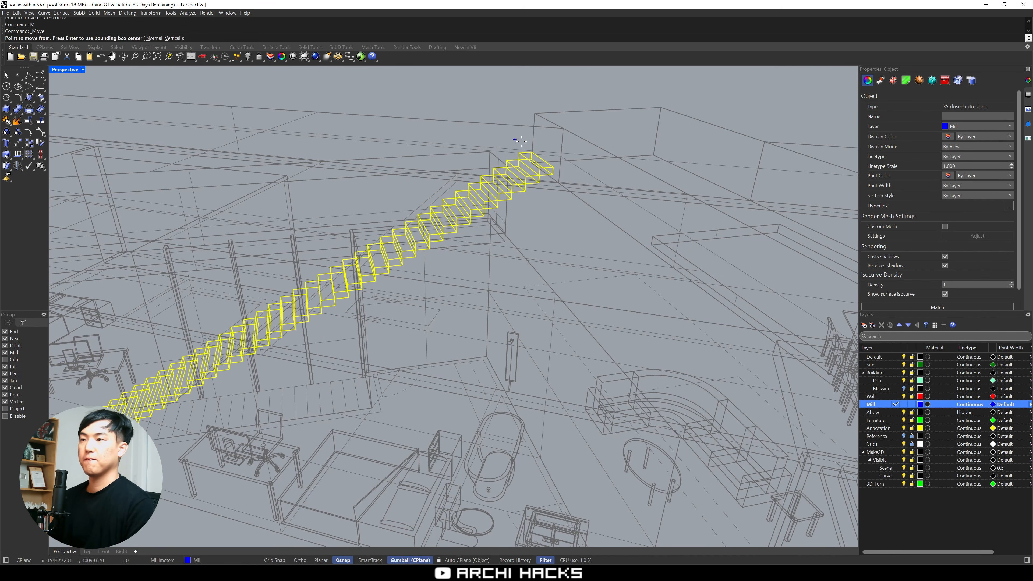
left_click(533, 151)
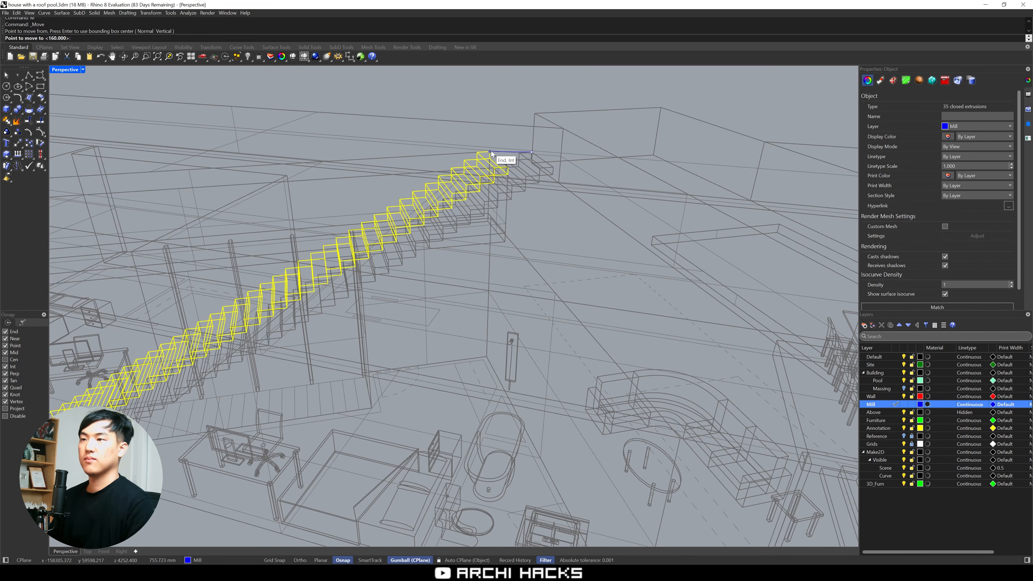
left_click(490, 151)
key("Escape")
Move the lower 23 steps away from the upper flight to leave a gap for a landing
scroll(512, 187, "down", 8)
right_click_drag(385, 362, 401, 323)
left_click_drag(464, 227, 463, 228)
scroll(437, 252, "up", 4)
left_click(432, 209, "shift")
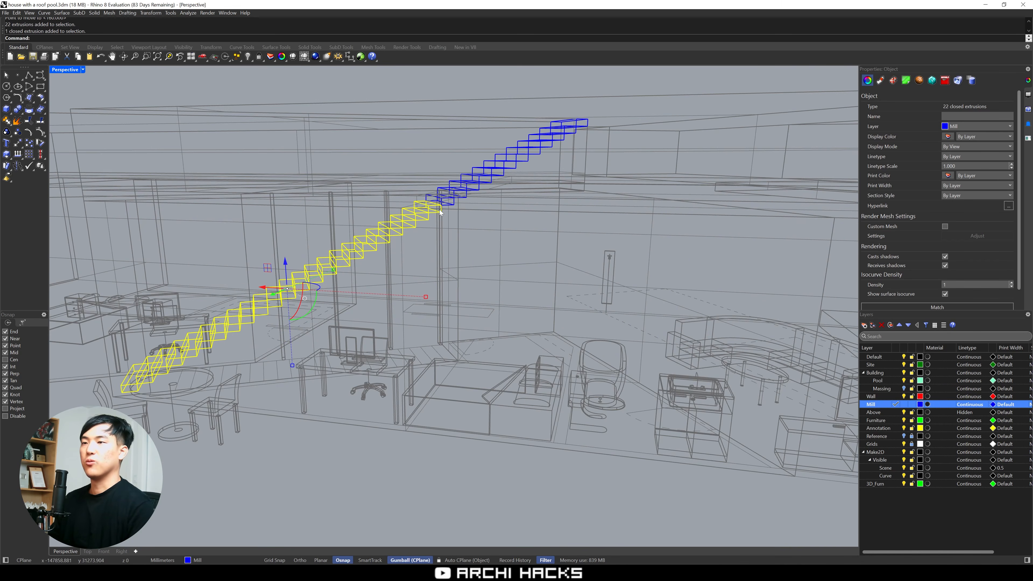
type("M")
key("Return")
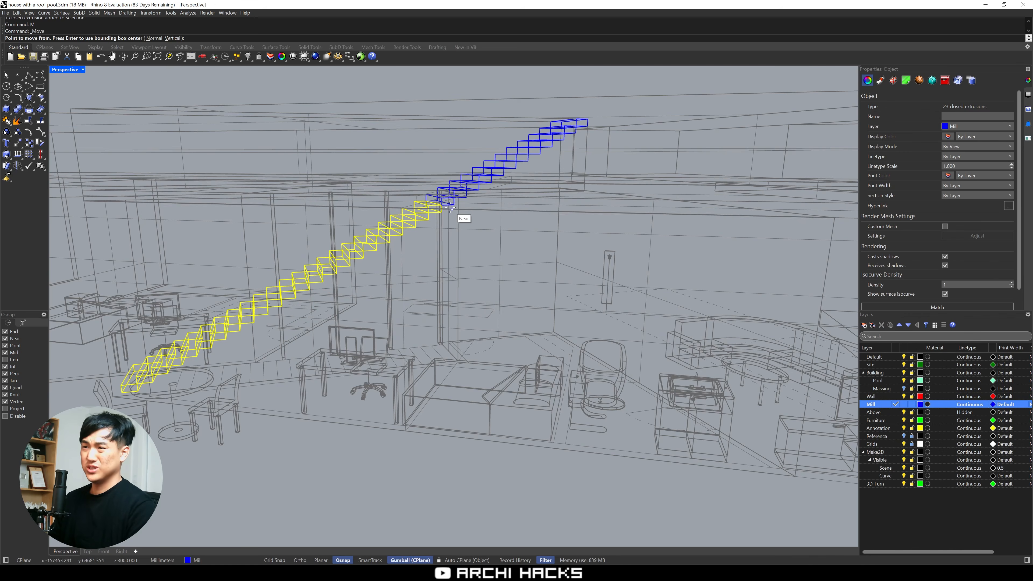
scroll(459, 219, "up", 5)
left_click(441, 209)
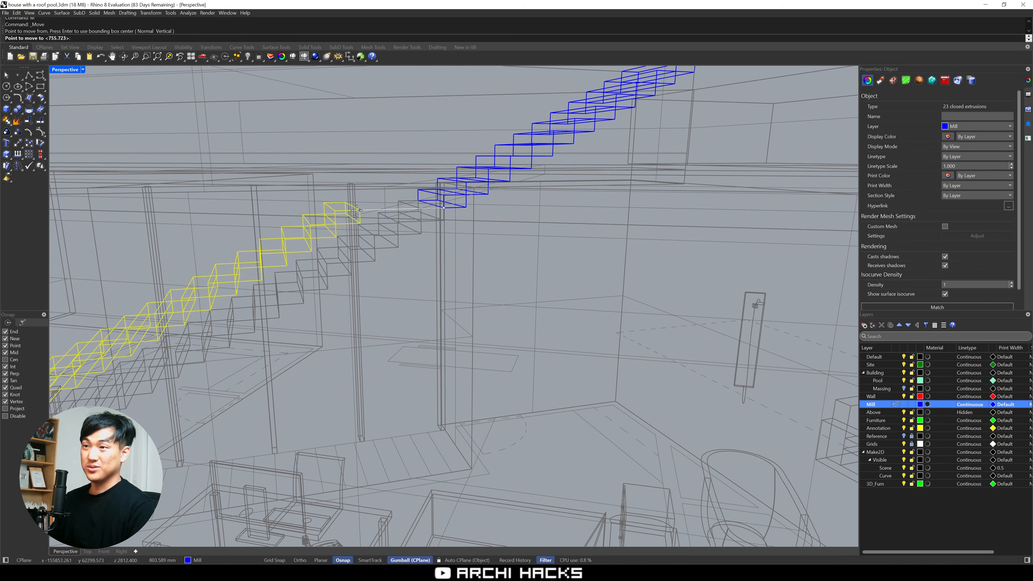
left_click(339, 211)
left_click(388, 254)
scroll(366, 240, "down", 3)
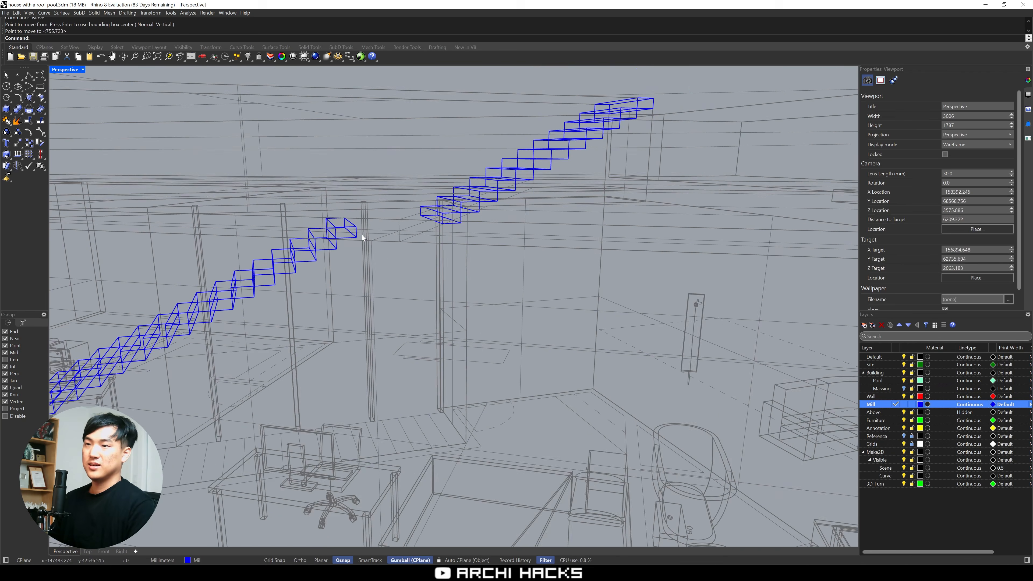
Stretch the top step of the lower flight with Scale1D until it meets the upper flight, forming a landing
scroll(354, 235, "up", 3)
left_click(346, 236)
type("S1")
key("Return")
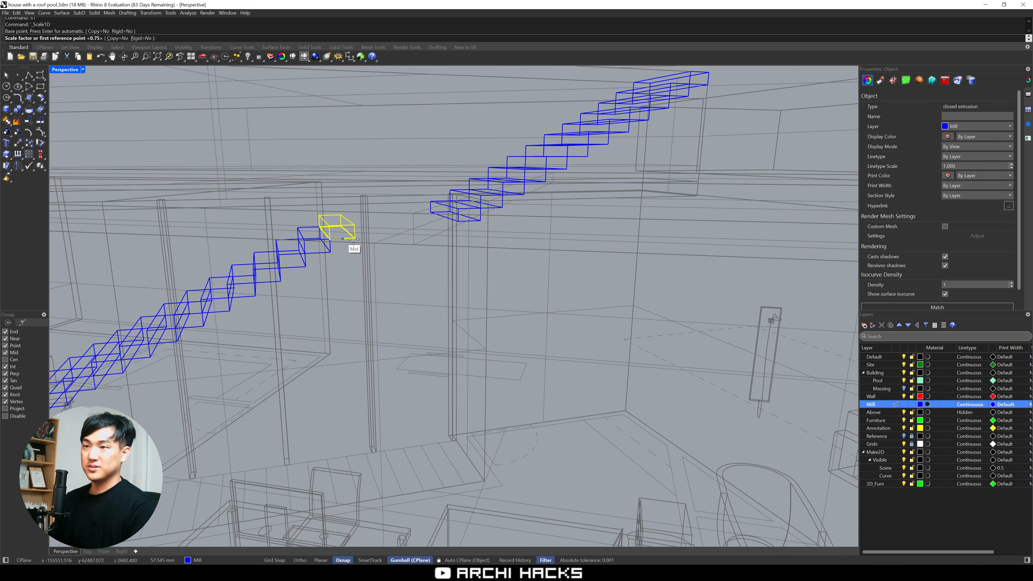
left_click(459, 234)
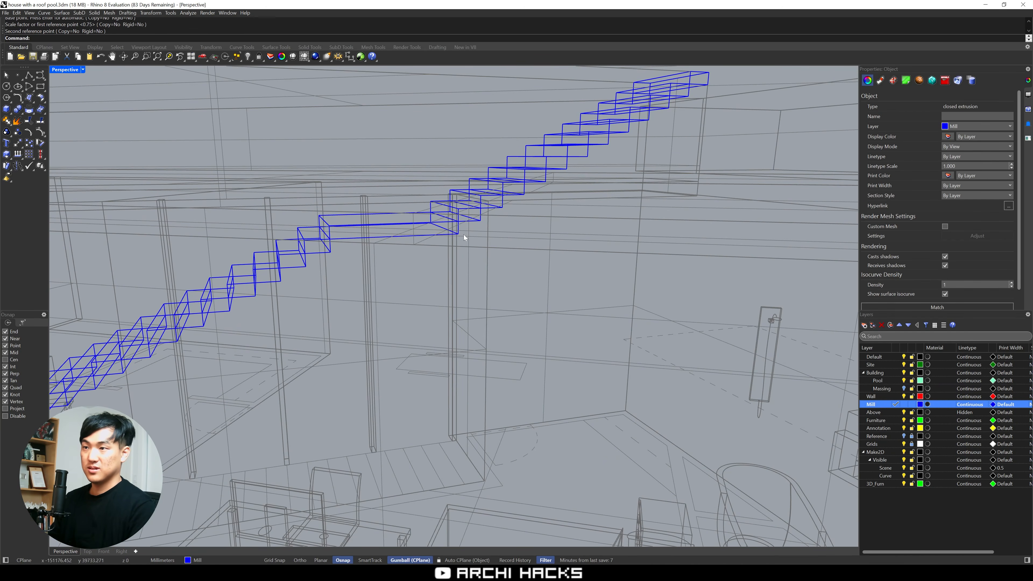
key("Escape")
Delete the steps of the lower flight beneath the landing
scroll(420, 284, "down", 6)
right_click_drag(390, 301, 426, 279, "shift")
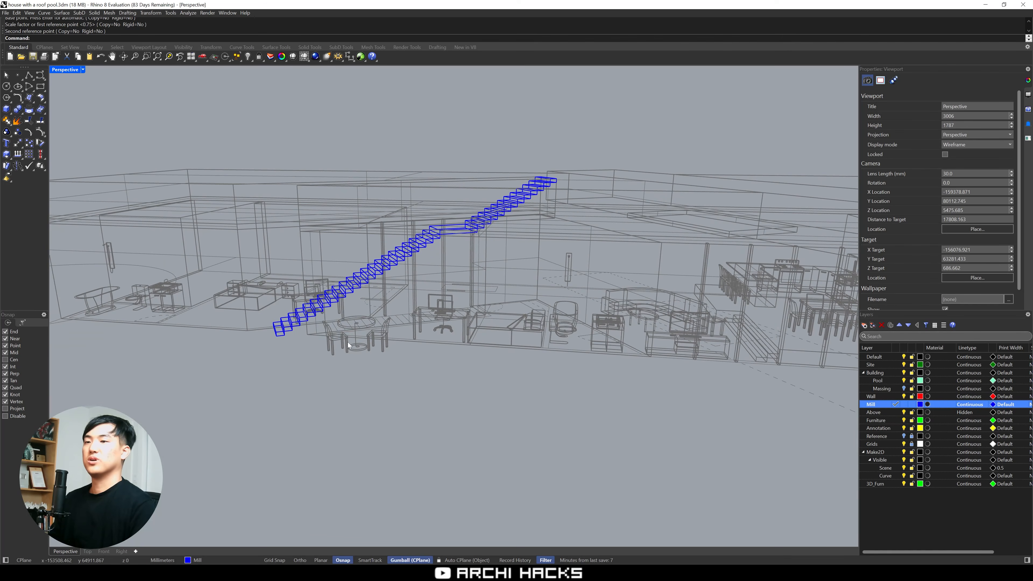
left_click_drag(250, 284, 247, 282)
key("Delete")
left_click_drag(283, 178, 437, 285)
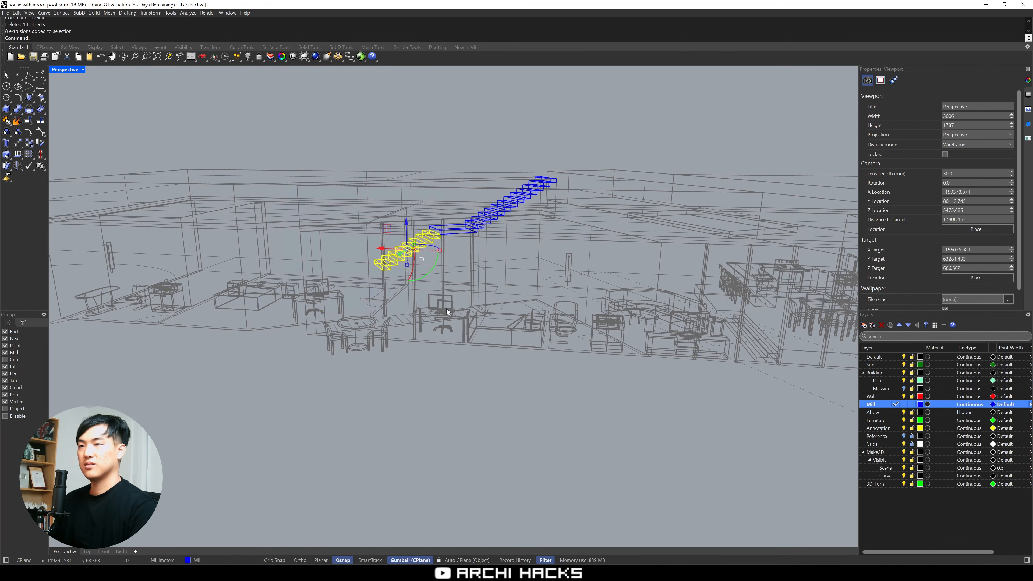
Copy the upper flight with its landing twice down the slope, attaching each copy to the end of the landing above
left_click_drag(543, 240, 560, 241)
scroll(561, 176, "up", 3)
left_click(550, 176)
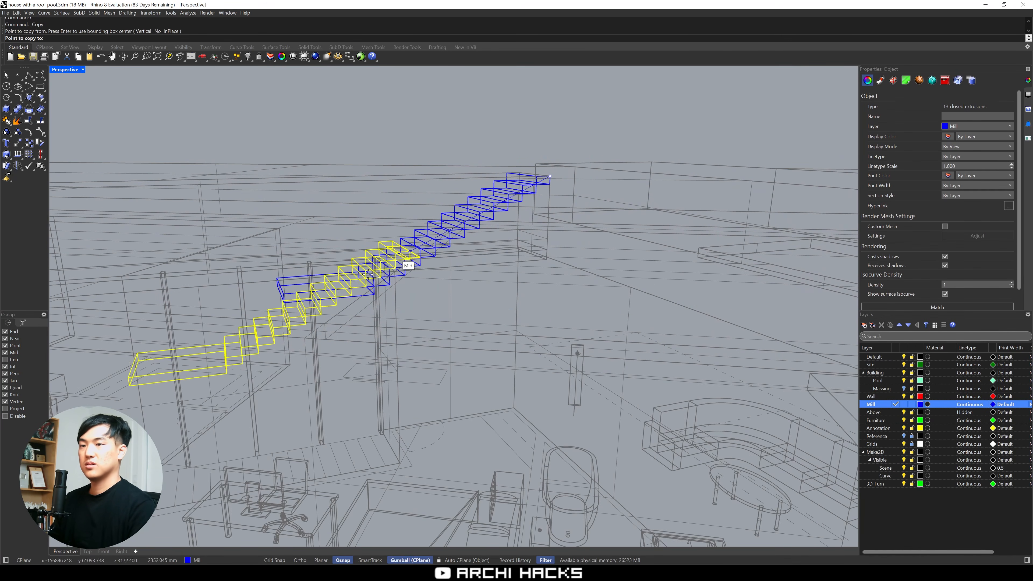
left_click(283, 306)
scroll(284, 306, "up", 8)
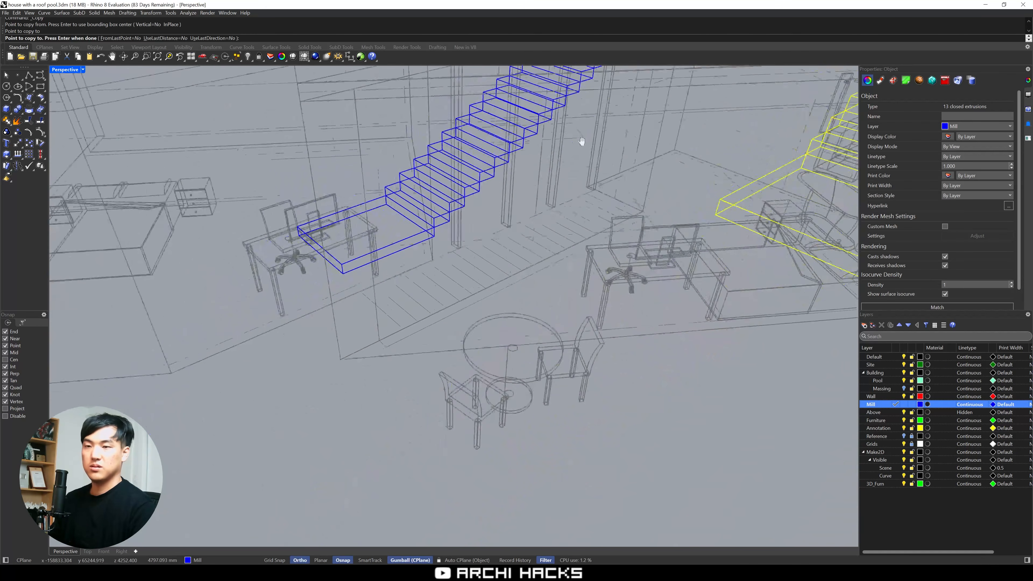
left_click(343, 277)
key("Return")
Switch the viewport to Shaded display and delete the surplus landing at the foot of the stair
scroll(344, 344, "down", 9)
right_click_drag(343, 344, 360, 390)
left_click(69, 71)
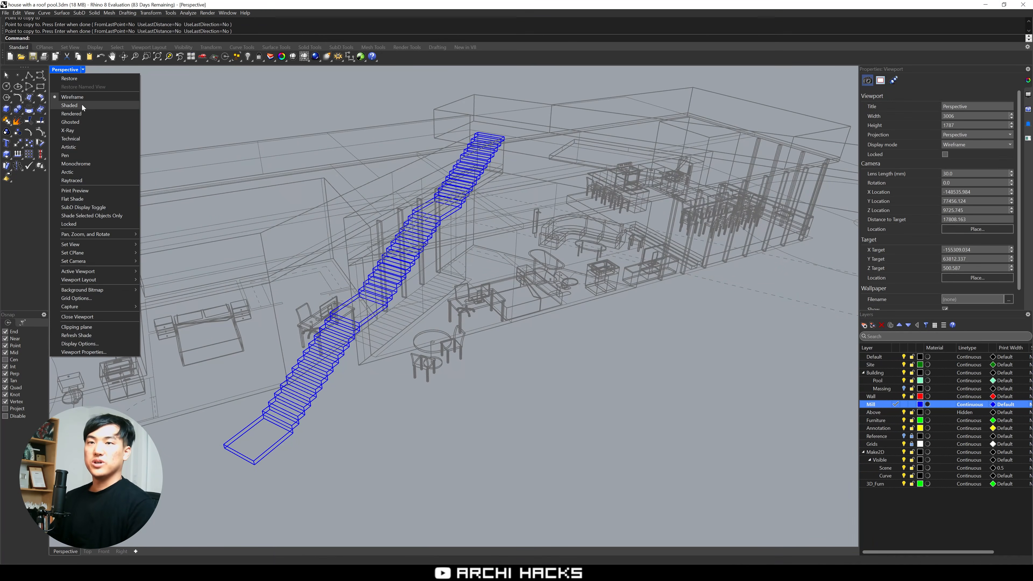
left_click(81, 104)
mouse_move(442, 401)
right_mouse_down()
mouse_move(472, 374)
mouse_move(424, 397)
mouse_move(385, 395)
right_mouse_up()
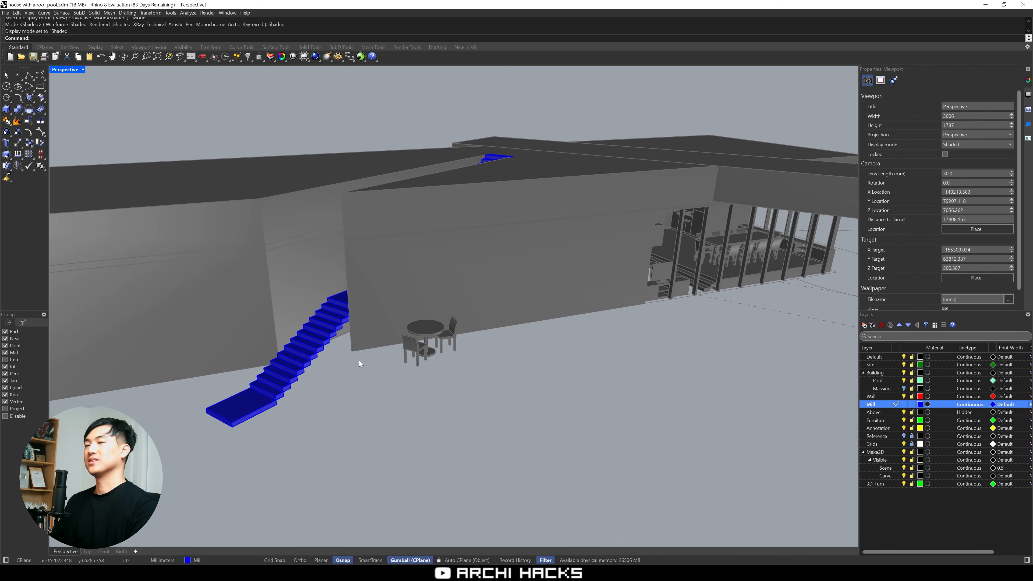
right_click_drag(359, 362, 362, 333)
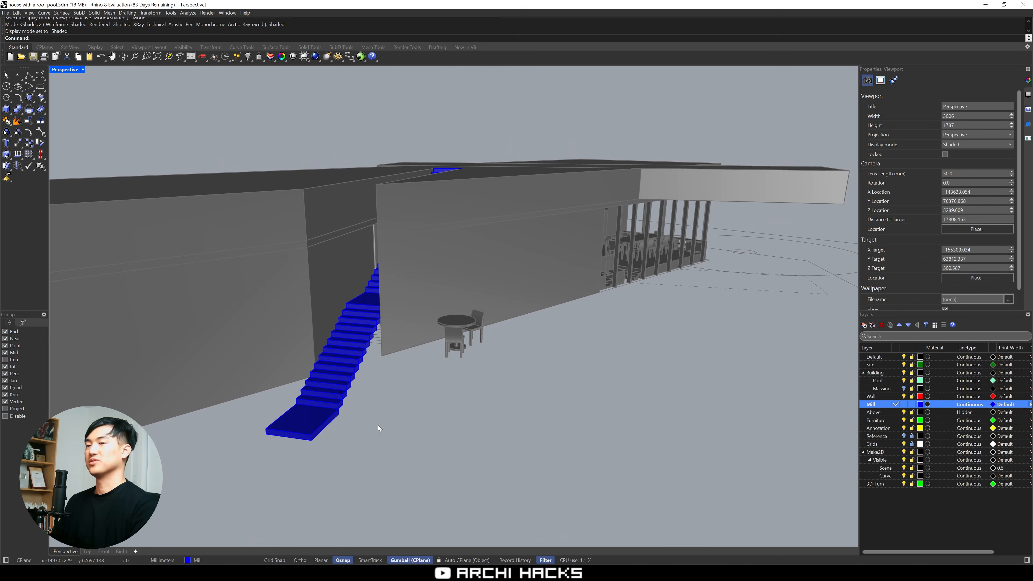
left_click(321, 422)
key("Delete")
Try deleting the six lowest steps of the stair and undo that deletion
scroll(346, 394, "up", 5)
mouse_move(346, 395)
right_mouse_down()
mouse_move(314, 388)
mouse_move(338, 408)
right_mouse_up()
left_click_drag(325, 426, 226, 313)
key("Delete")
key("Escape")
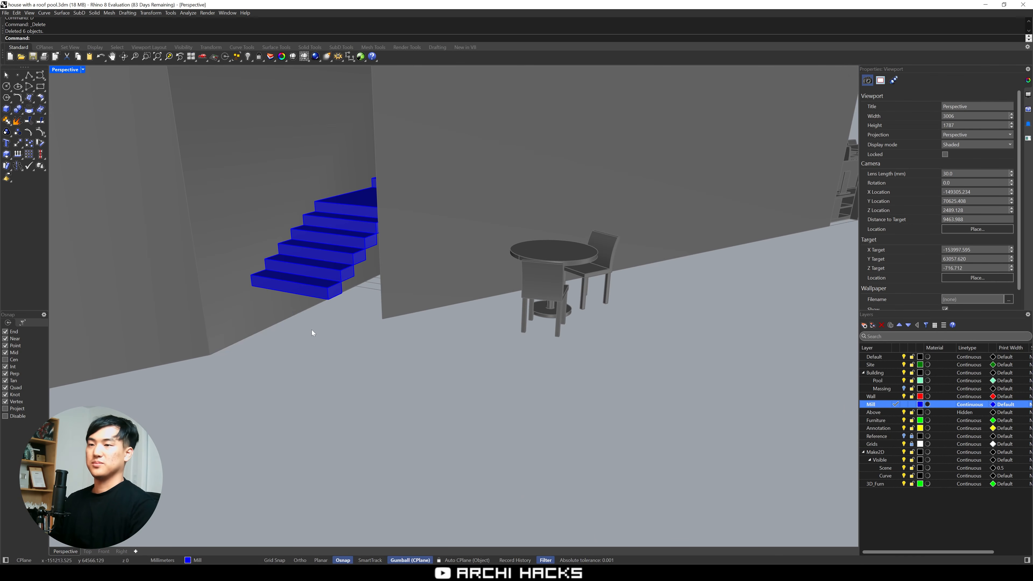
scroll(312, 330, "down", 5)
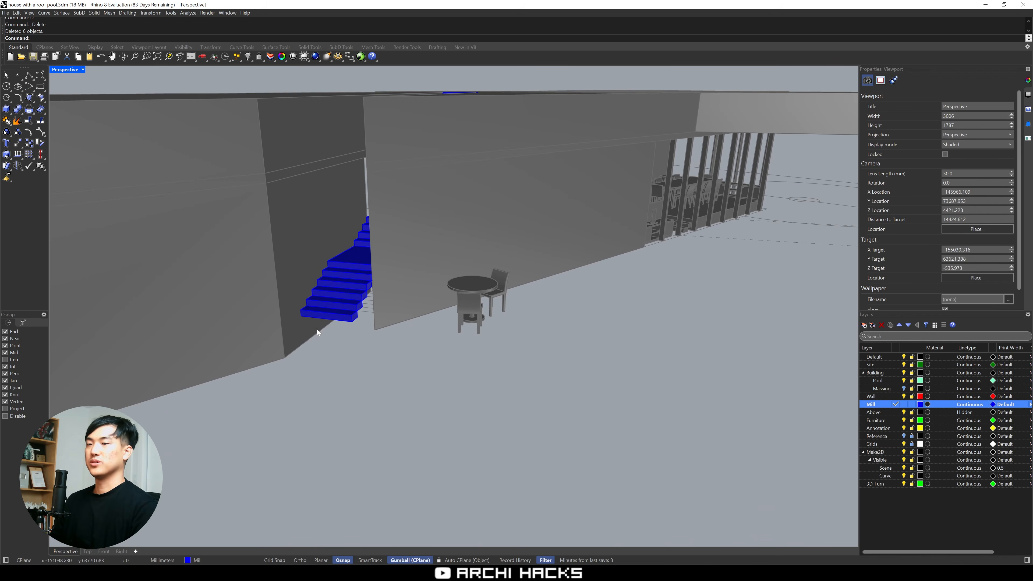
scroll(350, 321, "up", 4)
mouse_move(350, 321)
right_mouse_down()
mouse_move(293, 304)
mouse_move(359, 334)
right_mouse_up()
key("ctrl+z")
Delete the two lowest steps at the foot of the stair
key("Escape")
mouse_move(278, 396)
right_mouse_down()
mouse_move(270, 373)
mouse_move(221, 363)
mouse_move(284, 405)
mouse_move(258, 396)
right_mouse_up()
key("Delete")
scroll(223, 374, "down", 3)
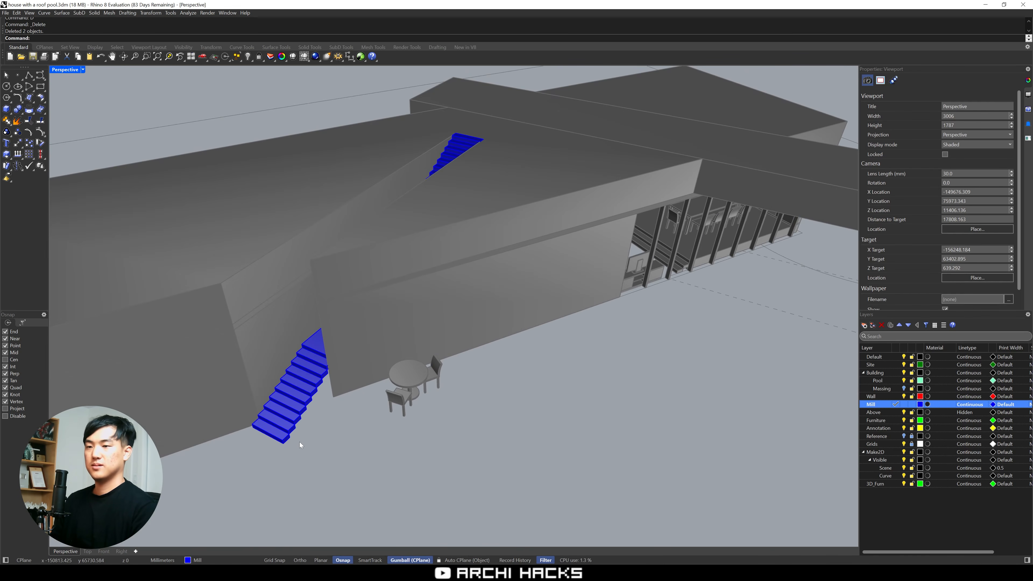
Check the stair from outside and inside the house and unlock all locked objects
scroll(300, 441, "up", 4)
right_click_drag(298, 440, 422, 188)
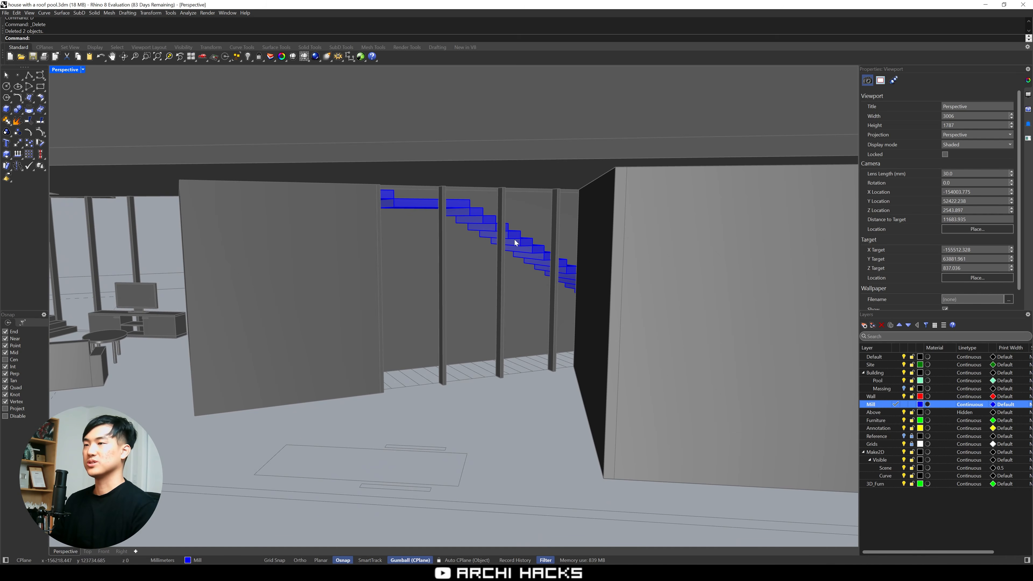
right_click_drag(499, 318, 666, 286, "shift")
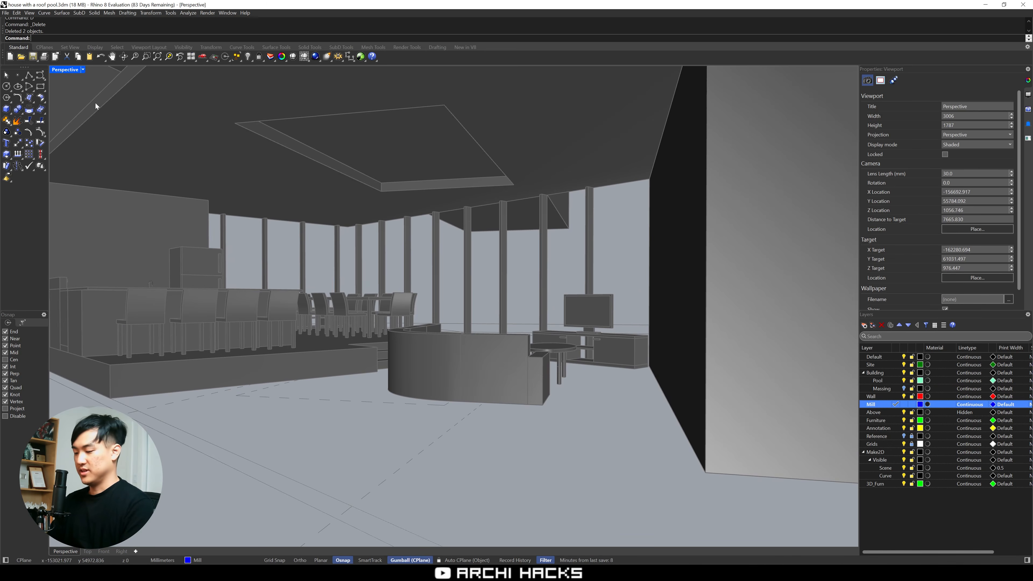
type("Unlock")
key("Return")
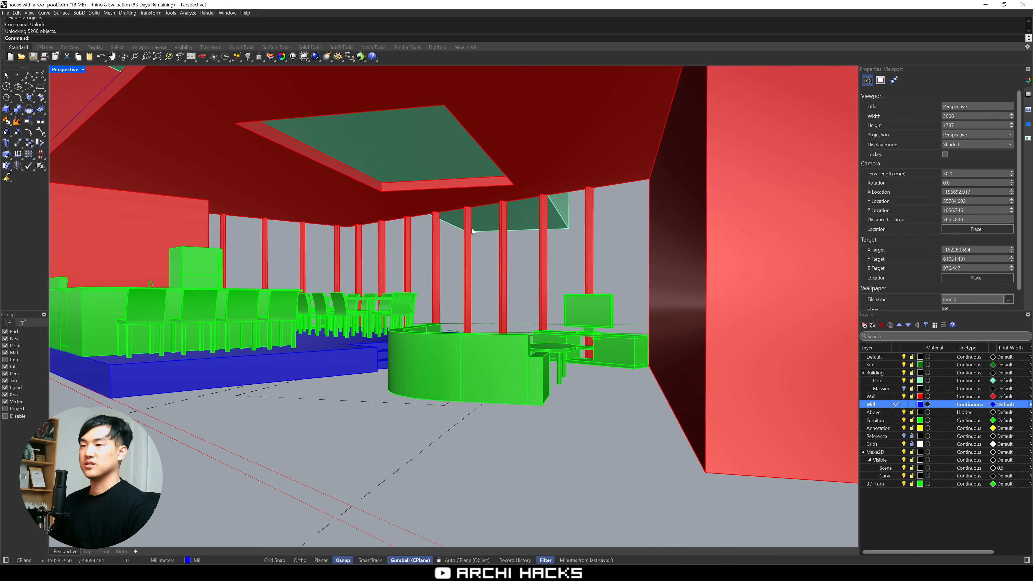
Examine the living room and the entrance with its stair, then view the entrance side from outside the house
scroll(474, 231, "up", 1)
scroll(556, 265, "up", 1)
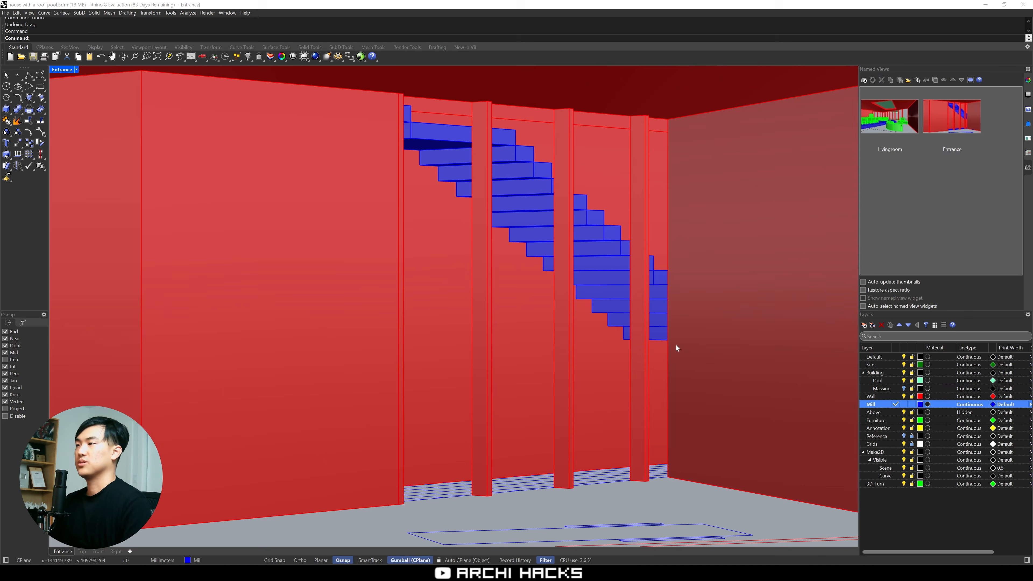
scroll(676, 348, "down", 5)
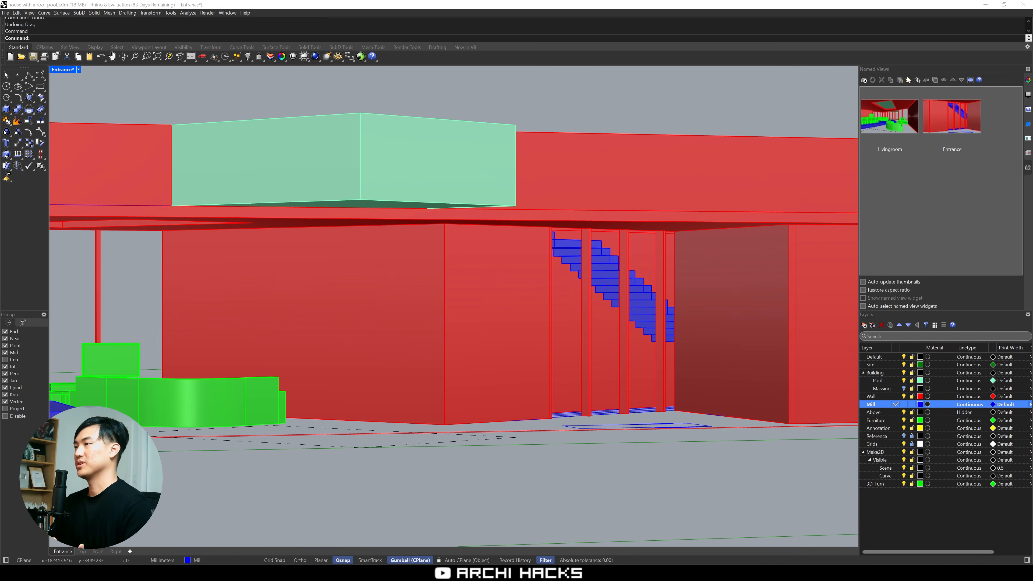
Set the Entrance viewport's projection to Perspective and check the house exterior, roof pool and stair opening from above
left_click(1029, 81)
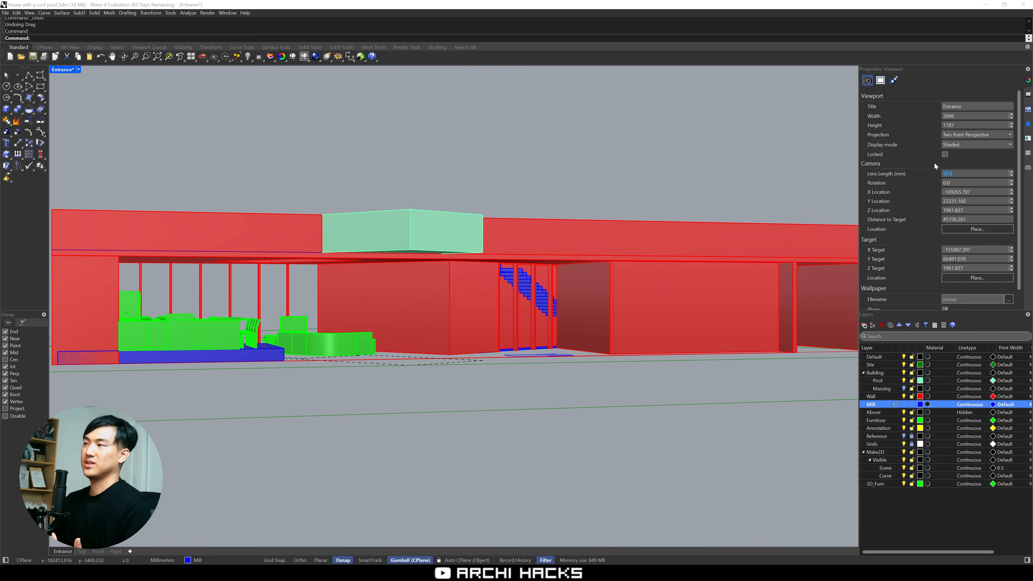
right_click_drag(590, 273, 526, 325)
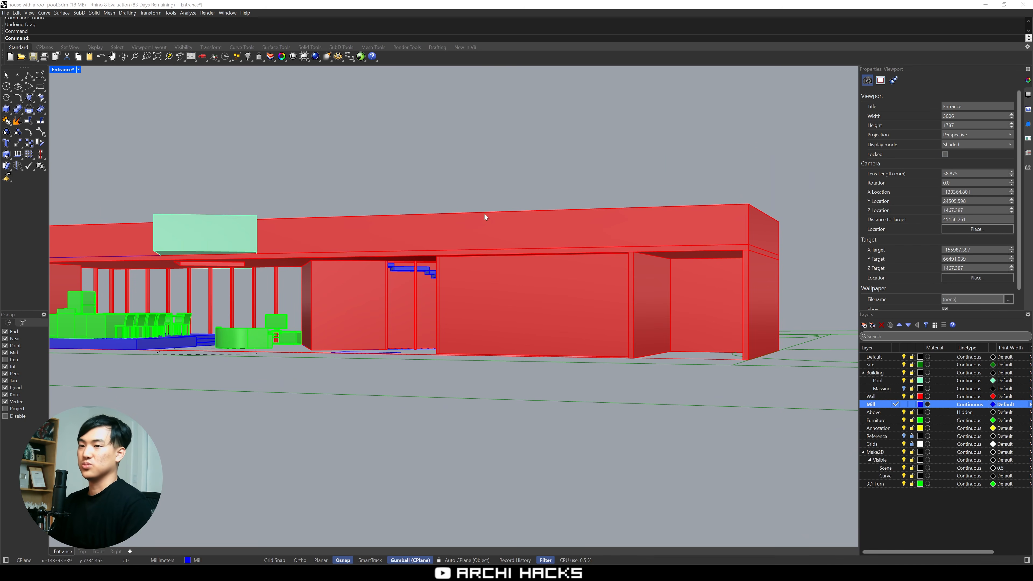
right_click_drag(485, 214, 412, 368)
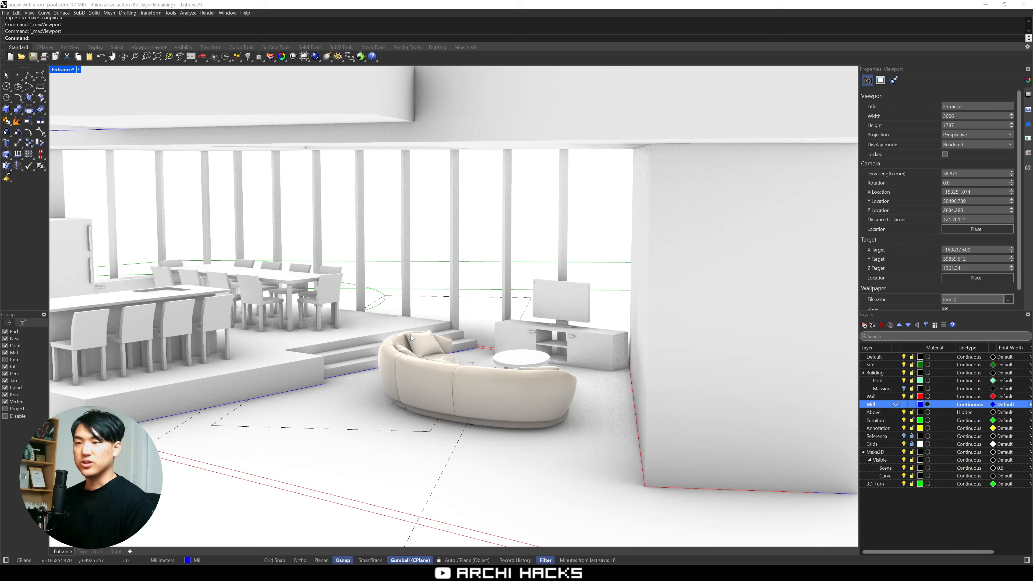
scroll(411, 334, "up", 6)
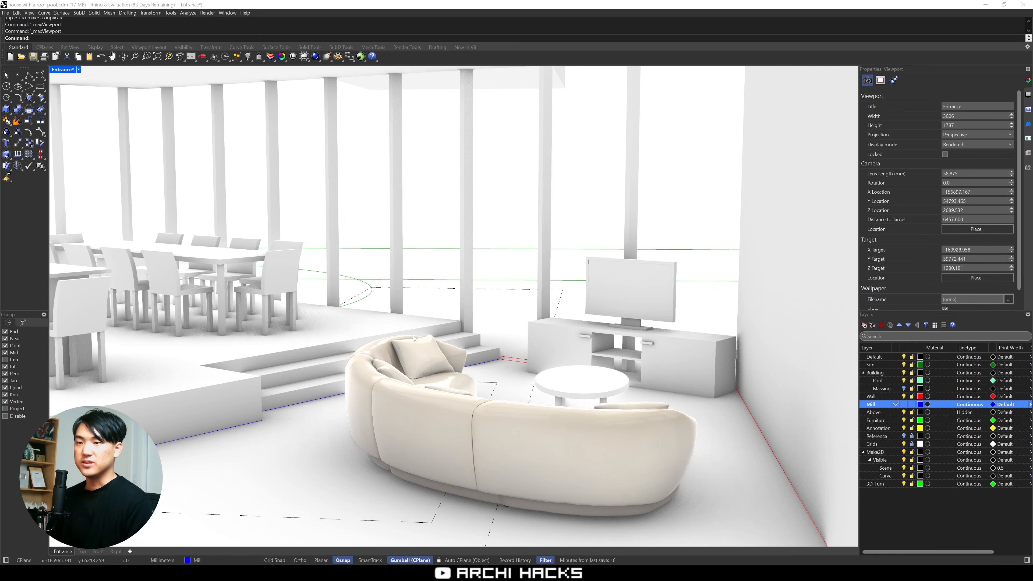
Inspect the curved sofa in the rendered living room, then switch to the browser and review the Castlery Auburn sectional sofa page
right_click_drag(413, 335, 594, 424, "shift")
right_click_drag(570, 382, 587, 401, "shift")
scroll(695, 391, "down", 2)
scroll(635, 384, "down", 2)
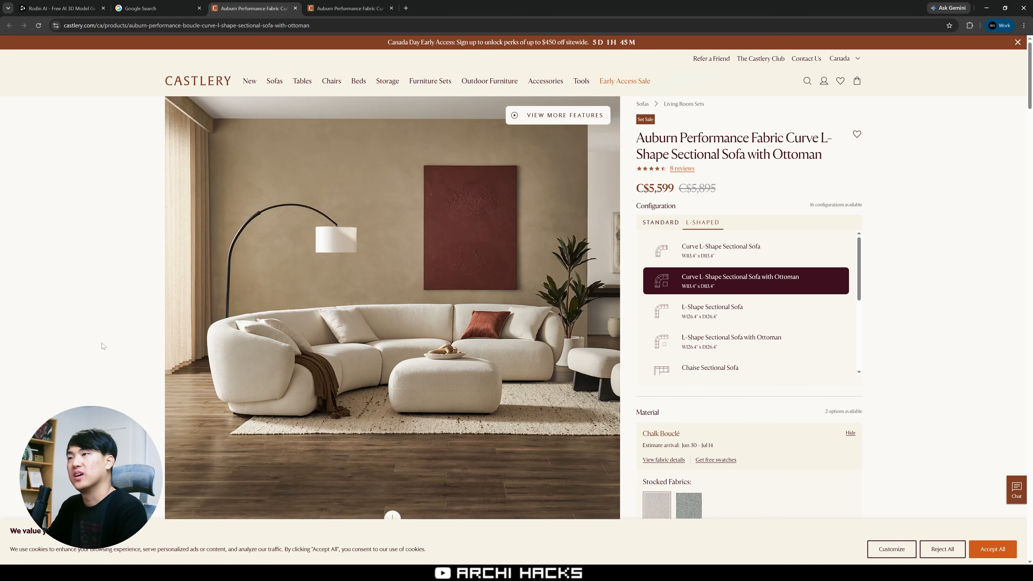
scroll(102, 344, "down", 1)
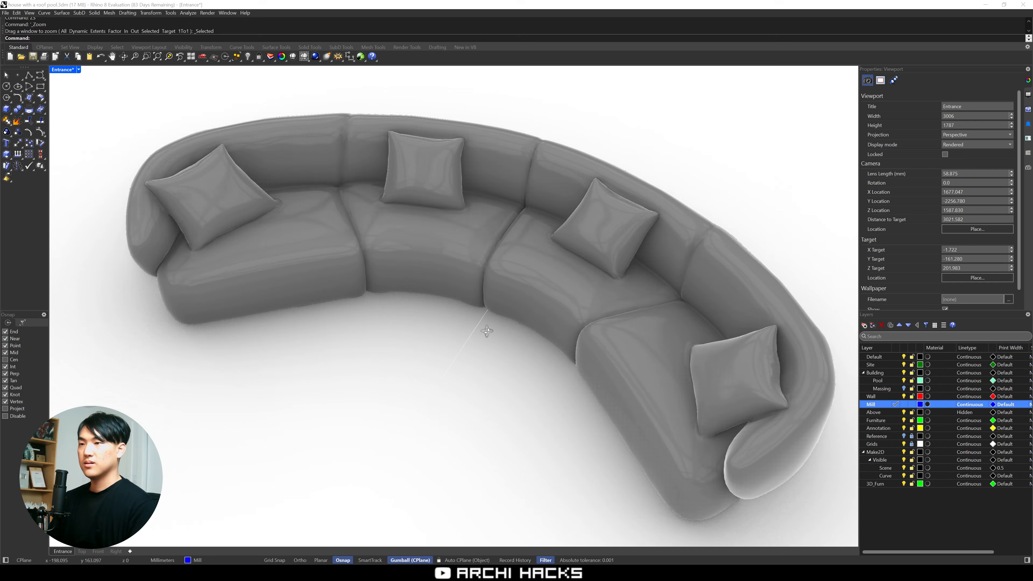
Switch back to Rhino and inspect the selected sofa mesh against the floor line in the Front view
right_click_drag(525, 303, 461, 300)
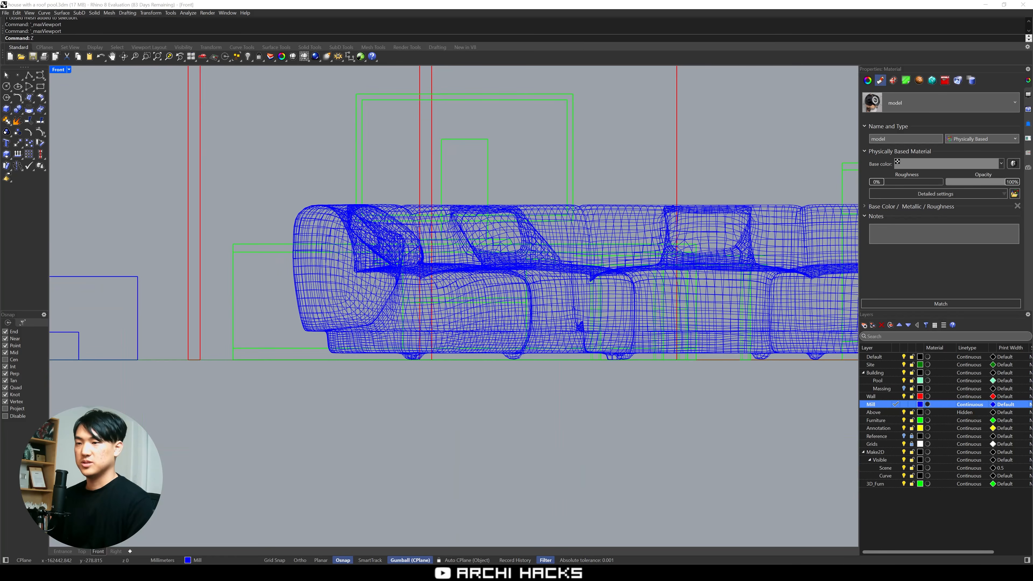
right_click_drag(568, 413, 487, 330)
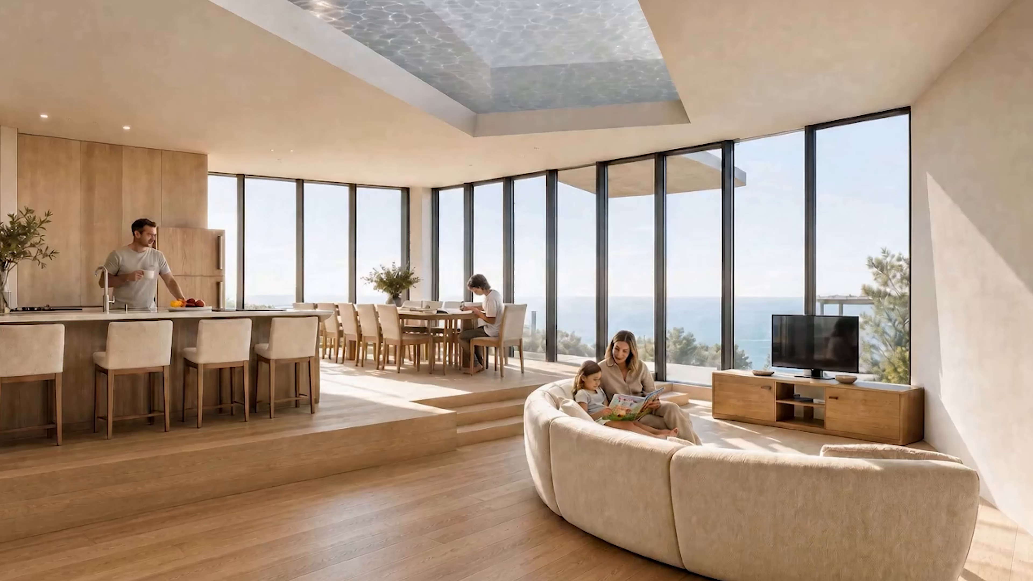